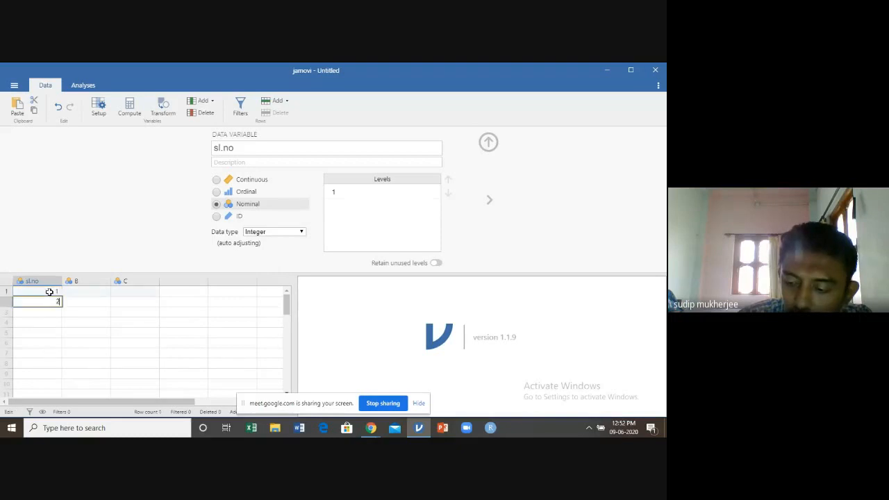
{"action": "key", "text": "Return"}
Continue the sl.no column with 3 in row 3 and 4 in row 4, and close the variable editor
{"action": "type", "text": "3"}
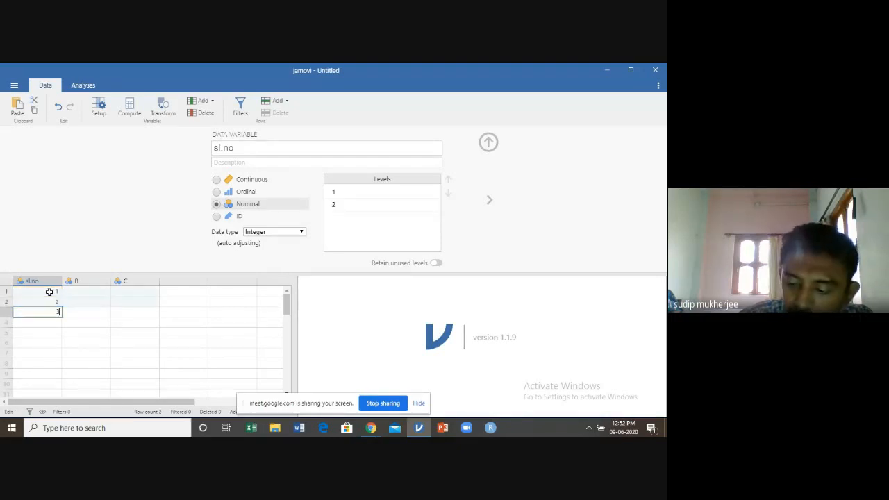
{"action": "key", "text": "Return"}
{"action": "type", "text": "4"}
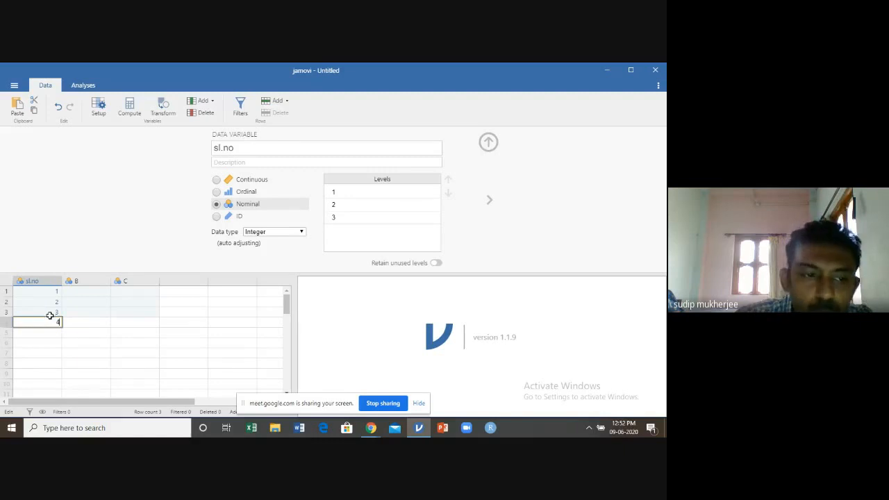
{"action": "left_click", "coordinate": [488, 142]}
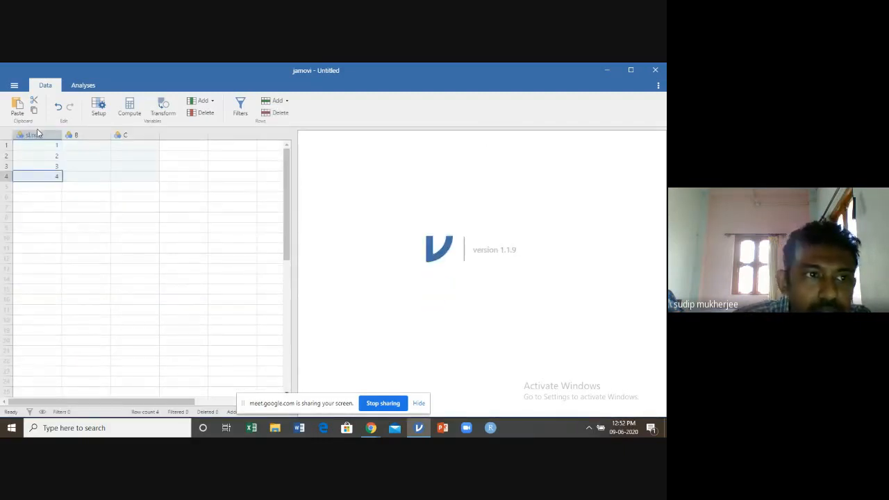
Open the variable editor for column B and rename the variable as math
{"action": "double_click", "coordinate": [39, 136]}
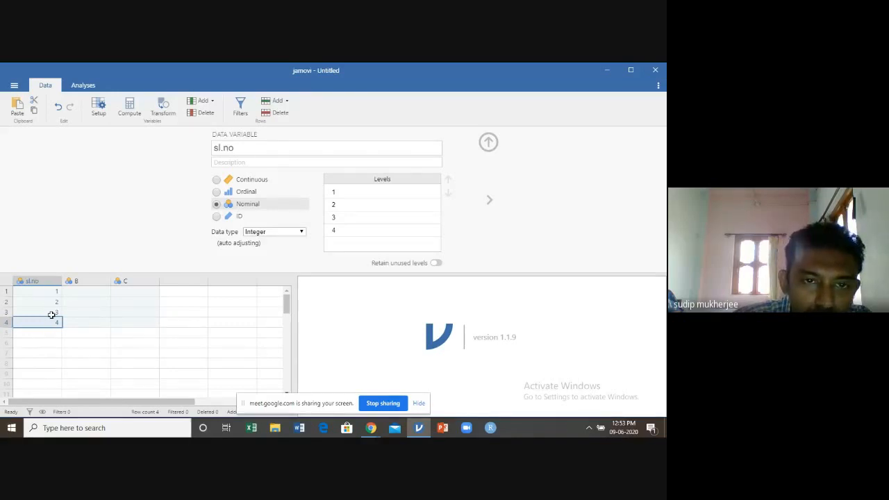
{"action": "left_click", "coordinate": [83, 281]}
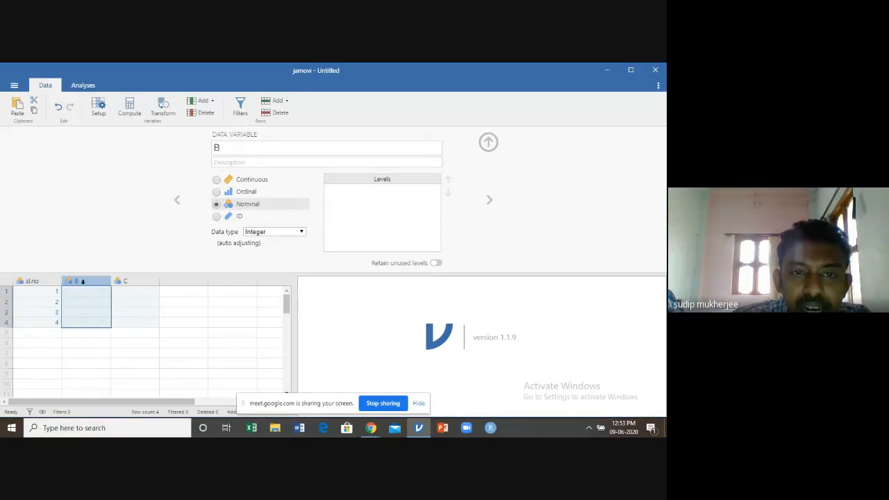
{"action": "left_click", "coordinate": [233, 148]}
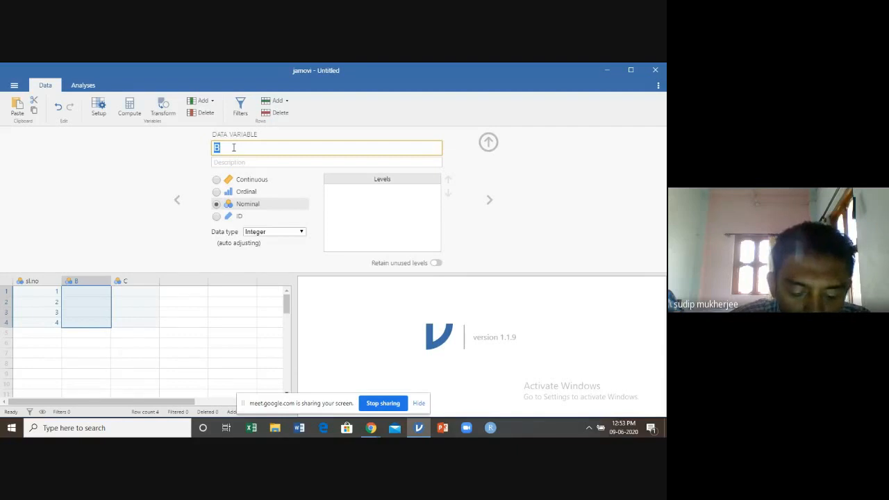
{"action": "type", "text": "ma"}
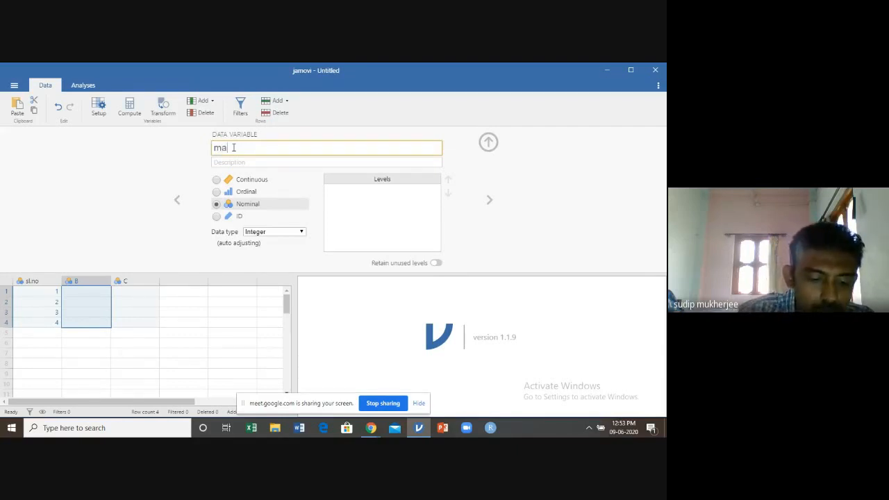
{"action": "type", "text": "rks"}
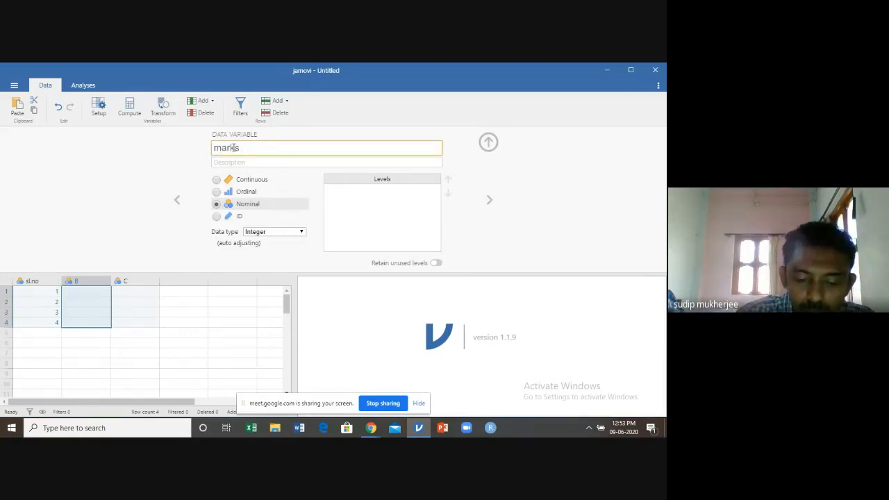
{"action": "key", "text": "BackSpace"}
{"action": "key", "text": "BackSpace"}
{"action": "key", "text": "BackSpace"}
{"action": "key", "text": "BackSpace"}
{"action": "key", "text": "BackSpace"}
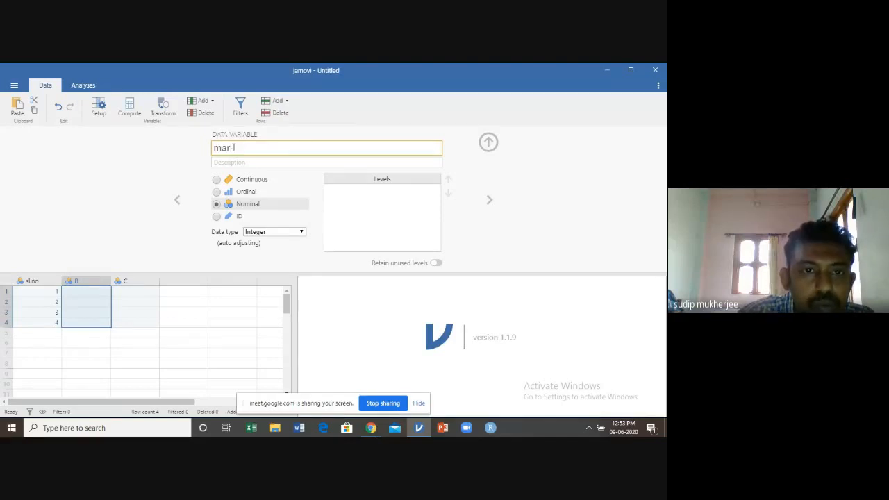
{"action": "type", "text": "math"}
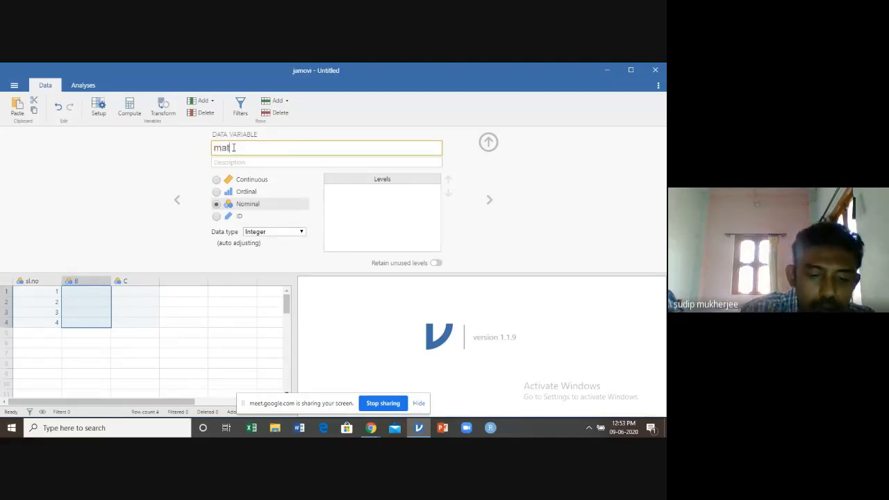
Give the math variable the description "marks of math" and set its measure type to Continuous
{"action": "left_click", "coordinate": [221, 164]}
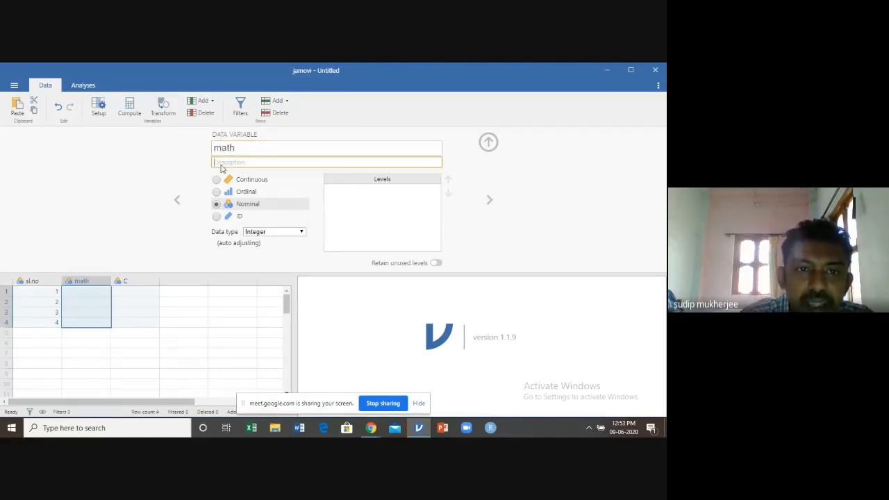
{"action": "type", "text": "mat"}
{"action": "type", "text": "ks "}
{"action": "type", "text": "of math"}
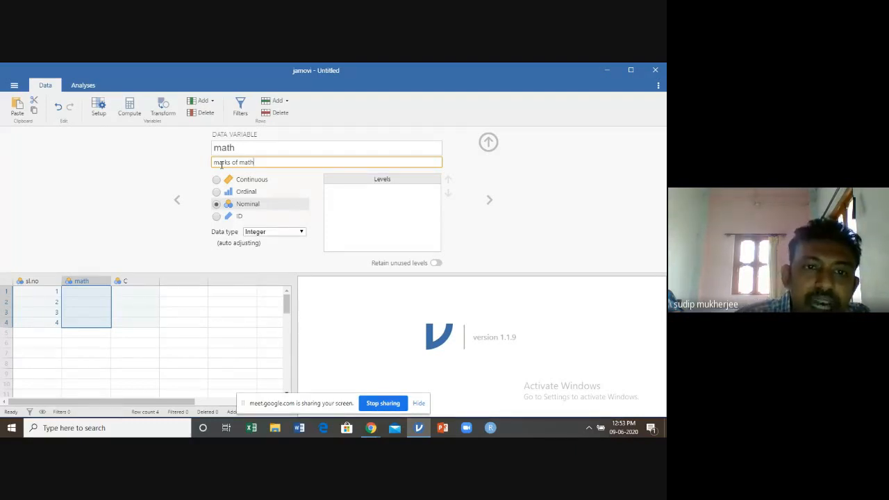
{"action": "left_click", "coordinate": [216, 180]}
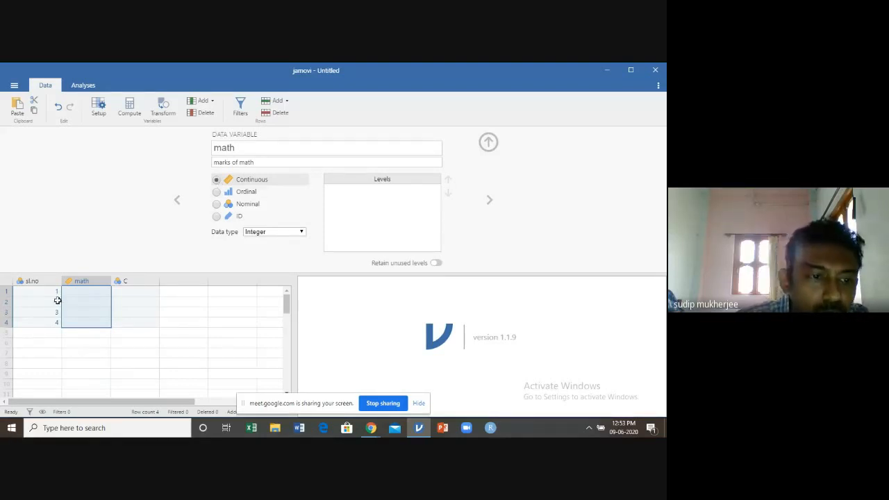
Enter the marks 85, 89, 78 and 75 in rows 1 to 4 of the math column
{"action": "left_click", "coordinate": [80, 293]}
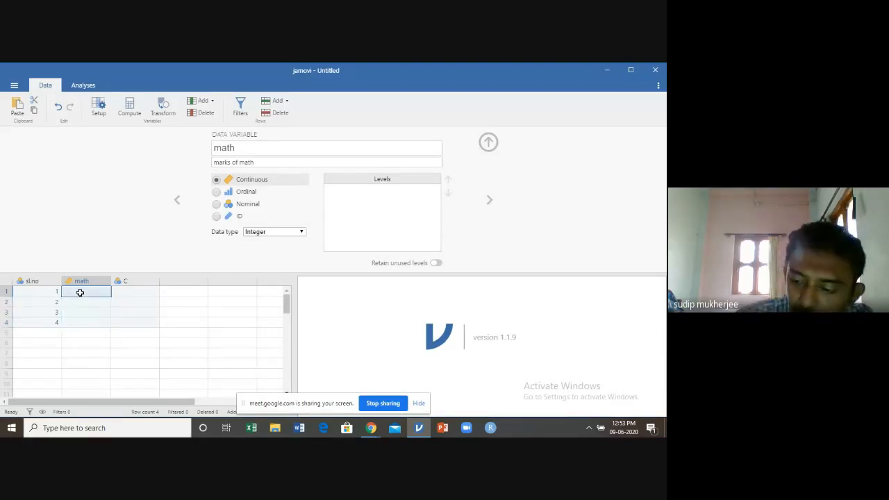
{"action": "type", "text": "85"}
{"action": "key", "text": "Return"}
{"action": "type", "text": "89"}
{"action": "key", "text": "Return"}
{"action": "type", "text": "78"}
{"action": "key", "text": "Return"}
{"action": "type", "text": "75"}
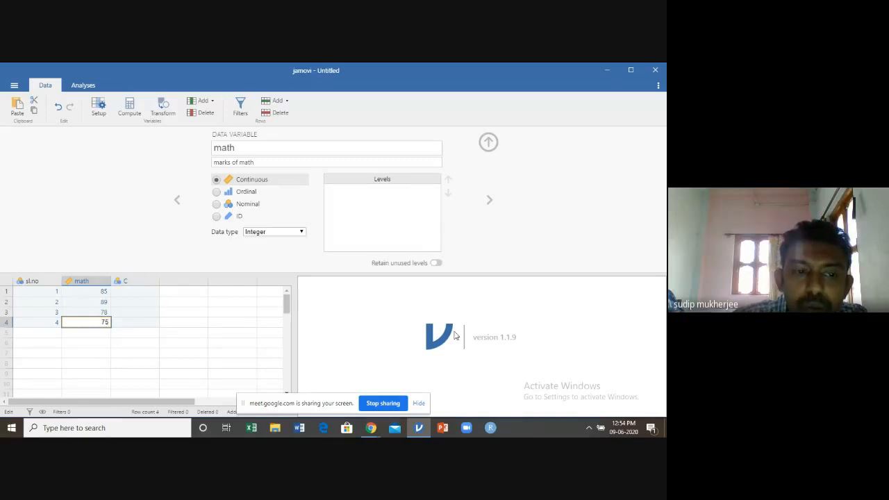
Move on to variable C and rename it as gender
{"action": "left_click", "coordinate": [491, 202]}
{"action": "left_click", "coordinate": [491, 201]}
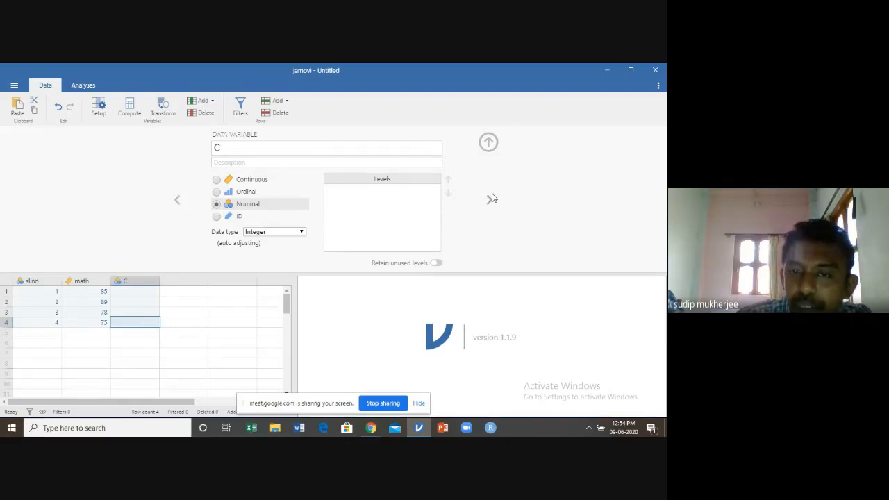
{"action": "left_click", "coordinate": [237, 152]}
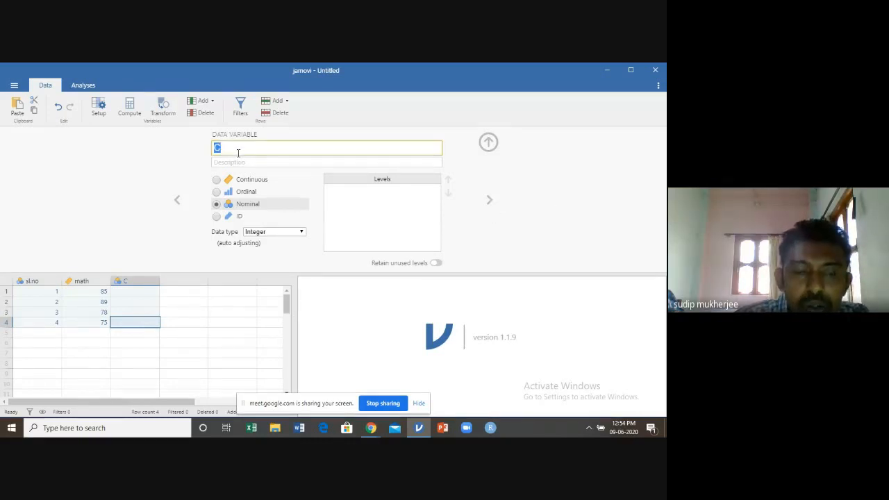
{"action": "type", "text": "gender"}
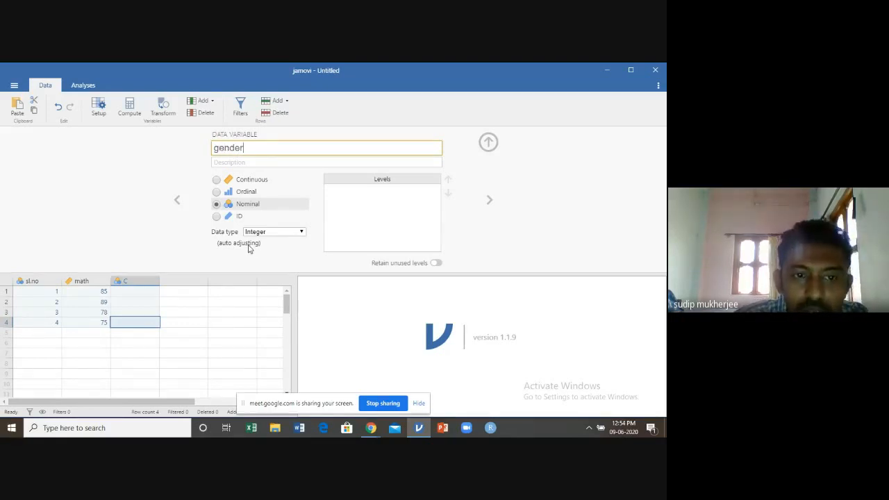
Enter the codes 1, 1, 2 and 2 in rows 1 to 4 of the gender column
{"action": "left_click", "coordinate": [147, 291]}
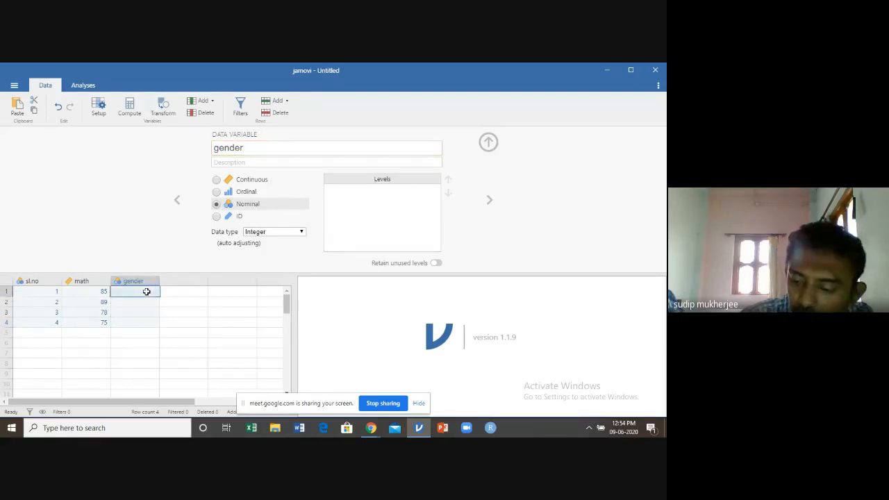
{"action": "type", "text": "1"}
{"action": "key", "text": "Return"}
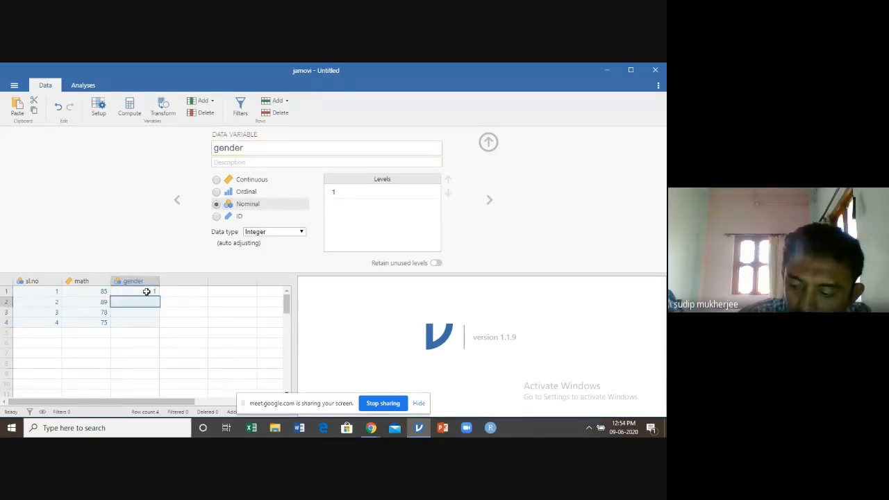
{"action": "type", "text": "1"}
{"action": "key", "text": "Return"}
{"action": "type", "text": "2"}
{"action": "key", "text": "Return"}
{"action": "type", "text": "2"}
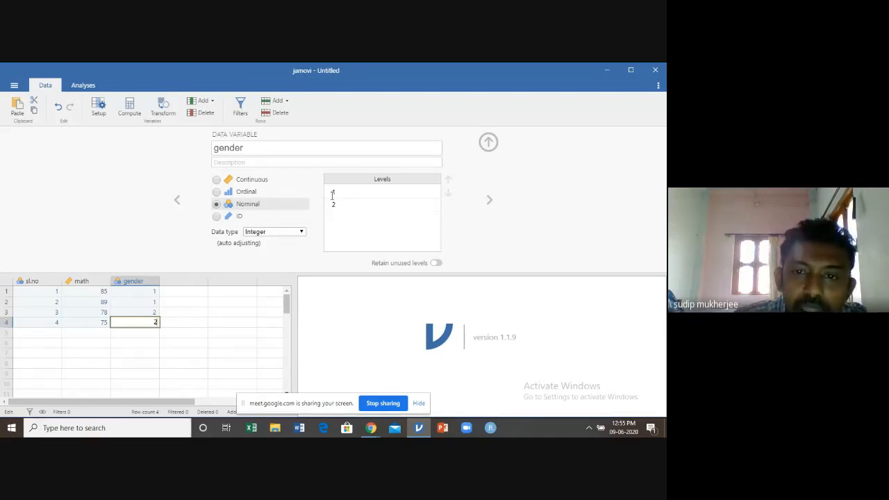
Label level 1 of the gender variable as MALE
{"action": "left_click", "coordinate": [340, 191]}
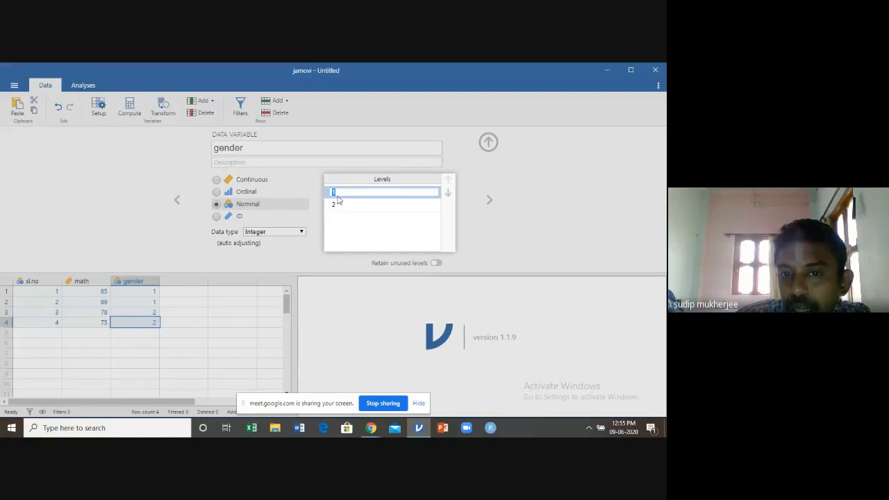
{"action": "left_click", "coordinate": [488, 143]}
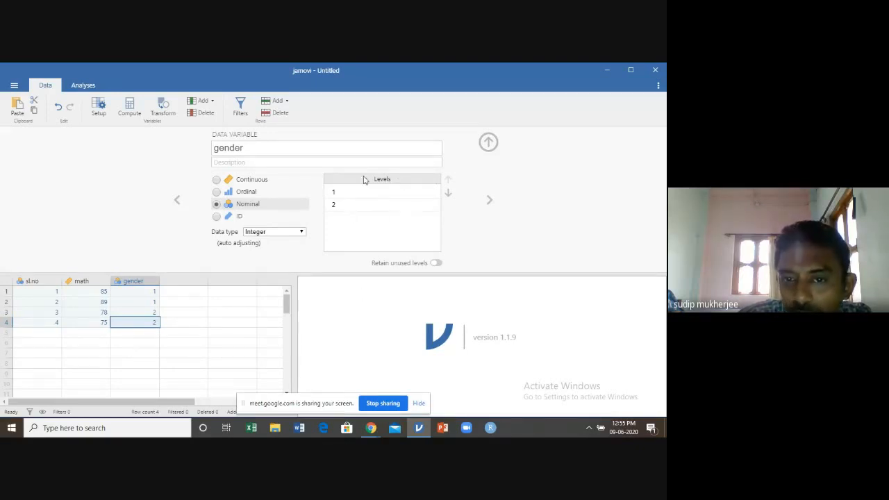
{"action": "left_click", "coordinate": [335, 192]}
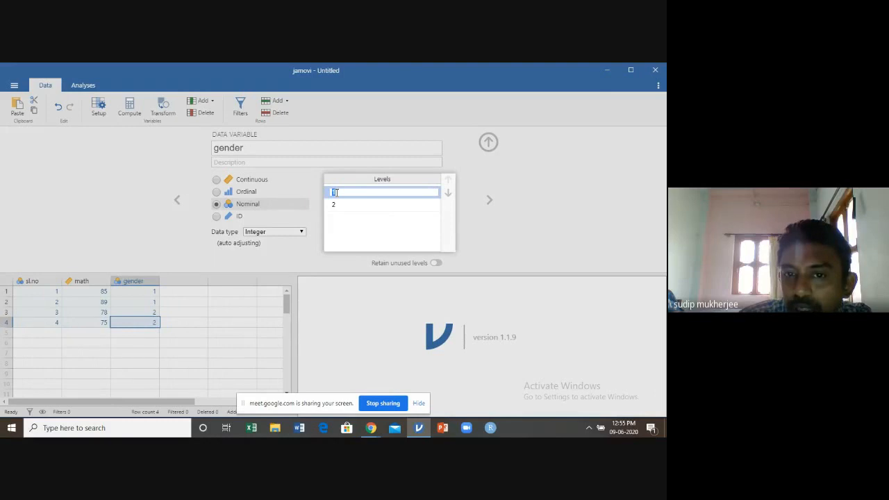
{"action": "type", "text": "MALE"}
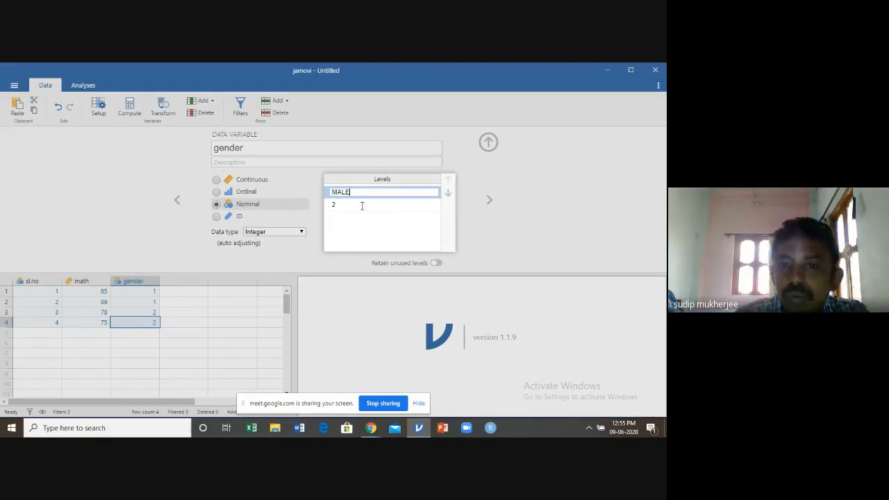
{"action": "key", "text": "Return"}
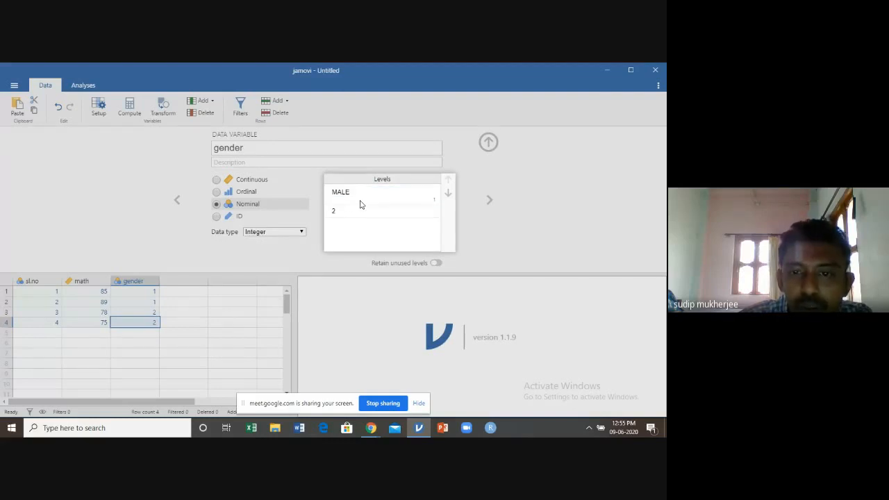
Label level 2 of the gender variable as female and close the variable editor
{"action": "left_click", "coordinate": [340, 211]}
{"action": "type", "text": "FE"}
{"action": "key", "text": "BackSpace"}
{"action": "key", "text": "BackSpace"}
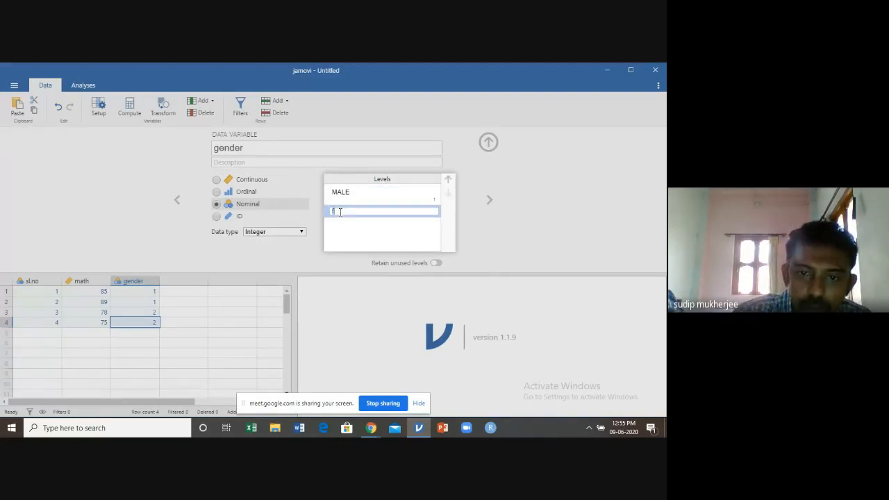
{"action": "type", "text": "female"}
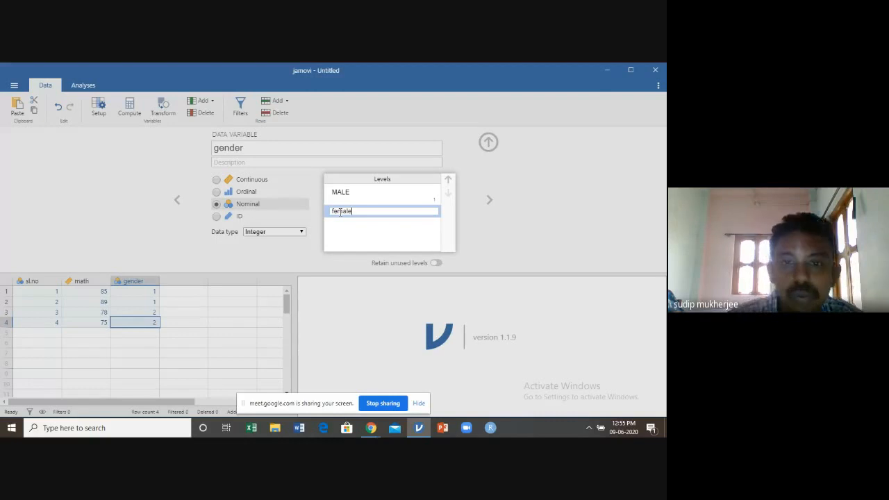
{"action": "left_click", "coordinate": [380, 232]}
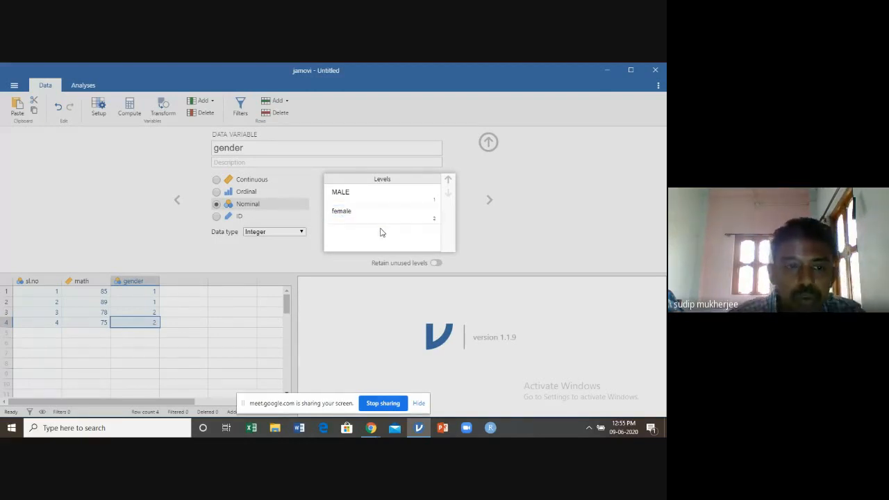
{"action": "left_click", "coordinate": [537, 207]}
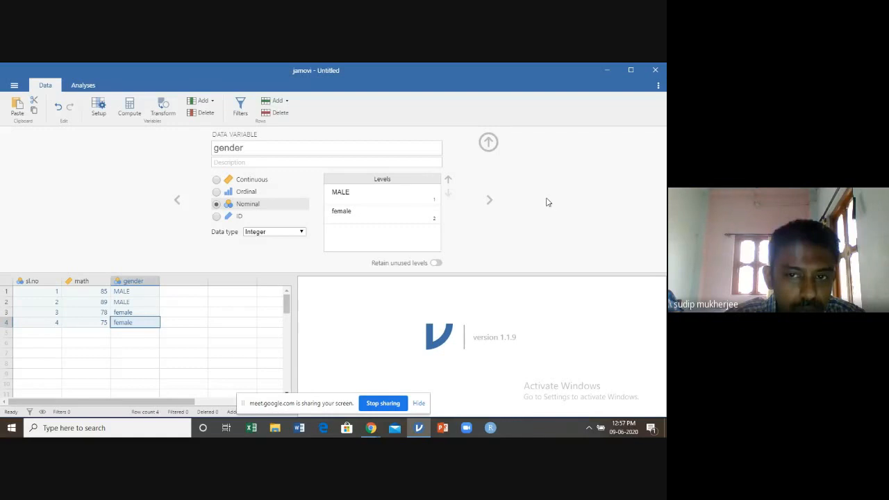
{"action": "left_click", "coordinate": [489, 144]}
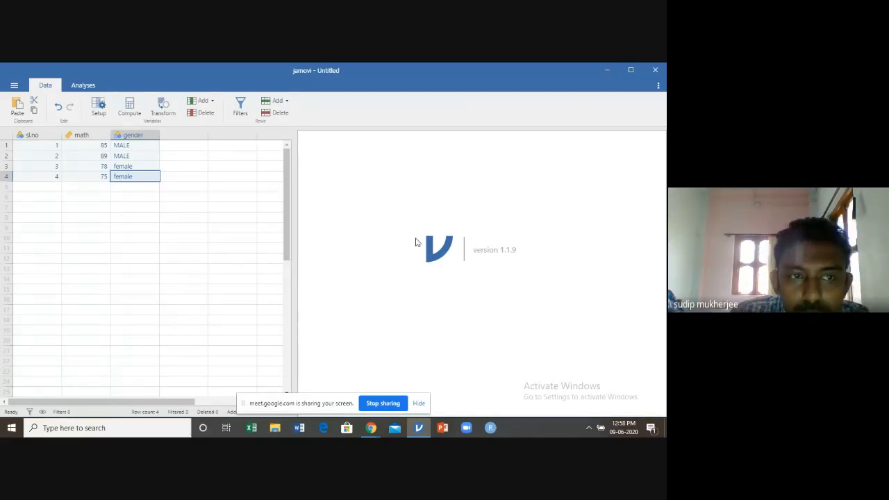
{"action": "left_click", "coordinate": [13, 87]}
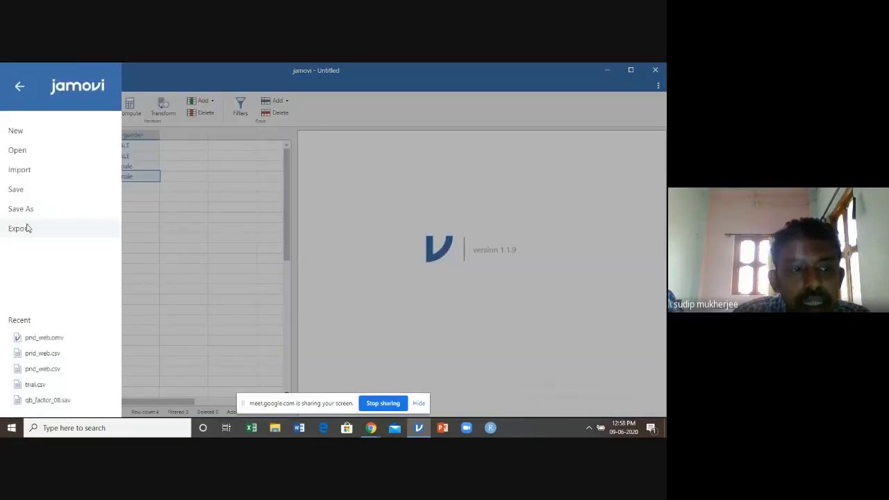
{"action": "left_click", "coordinate": [17, 151]}
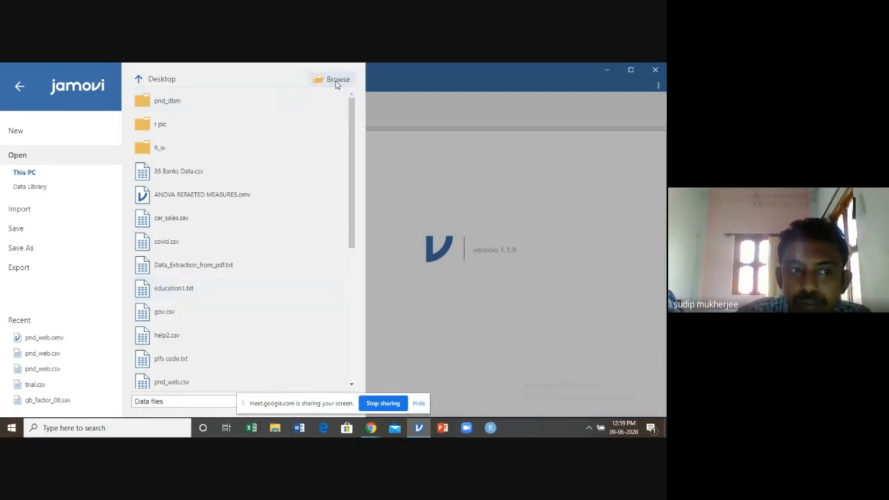
{"action": "left_click", "coordinate": [391, 85]}
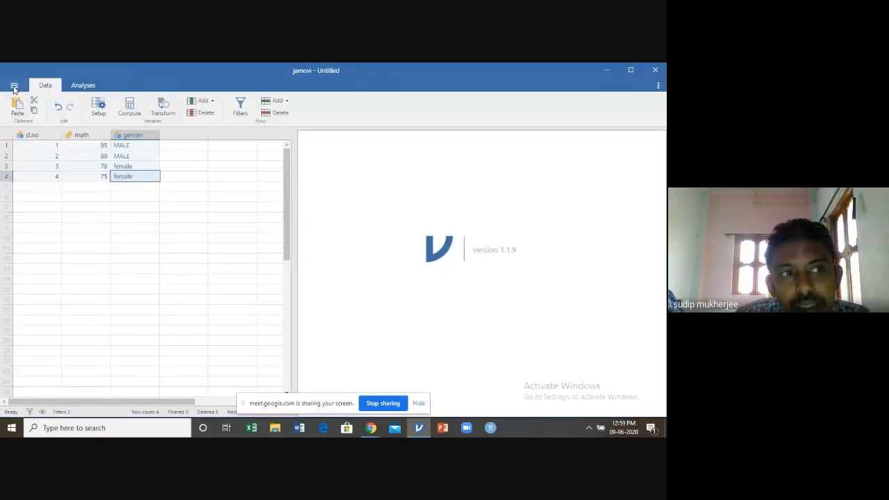
Open the data file dbm_web.csv from the pnd_dbm folder on the Desktop
{"action": "left_click", "coordinate": [14, 85]}
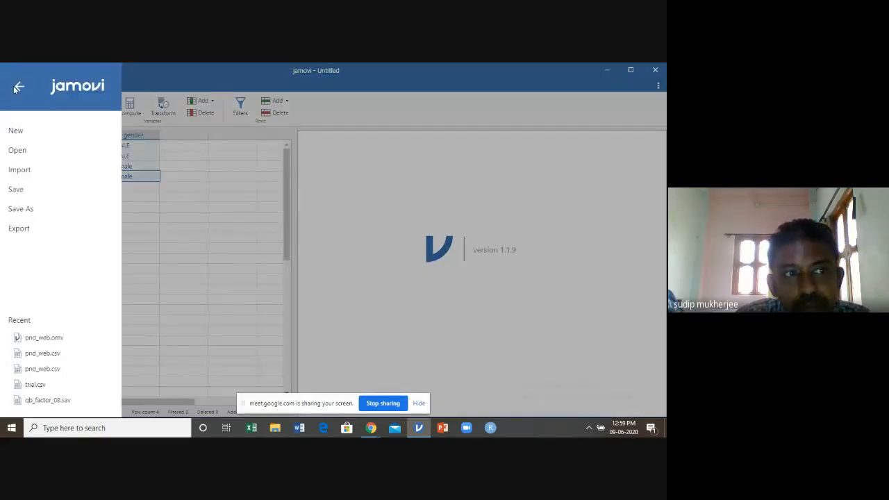
{"action": "left_click", "coordinate": [17, 151]}
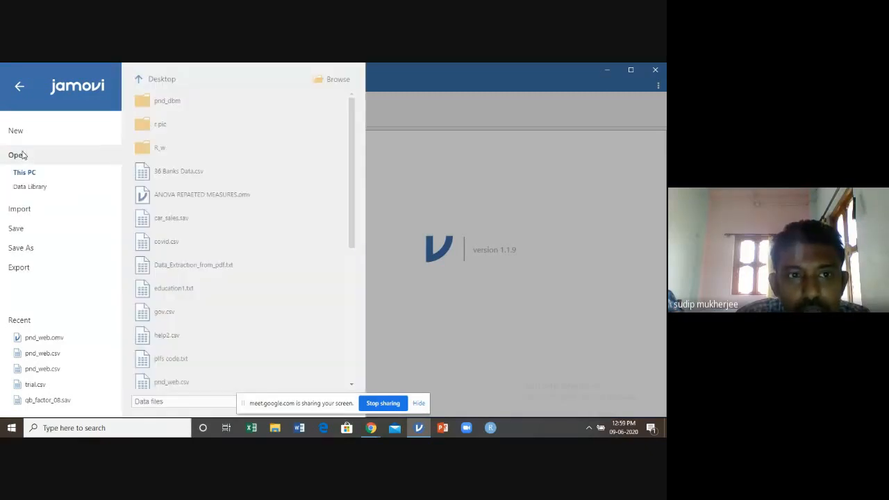
{"action": "left_click", "coordinate": [332, 79]}
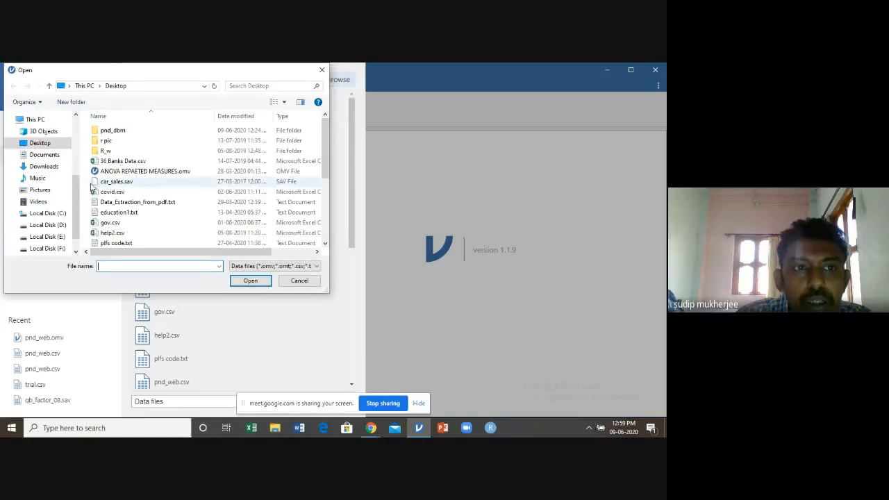
{"action": "double_click", "coordinate": [113, 131]}
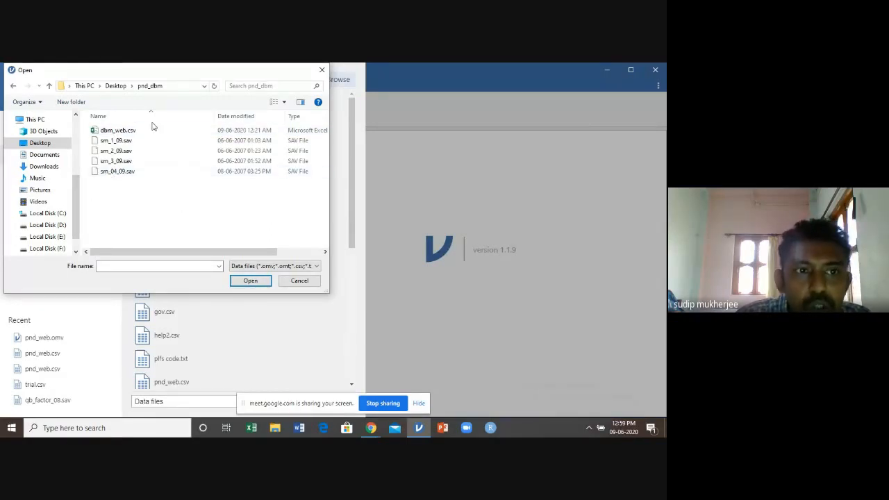
{"action": "left_click", "coordinate": [111, 134]}
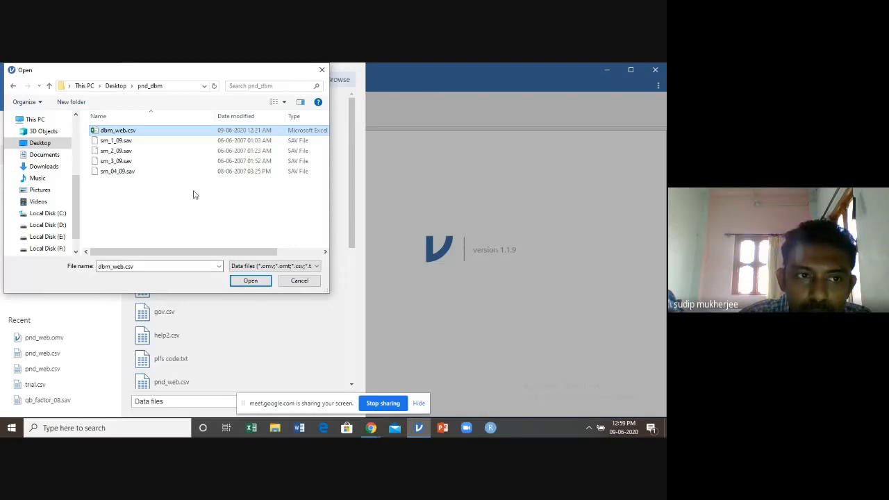
{"action": "left_click", "coordinate": [250, 282]}
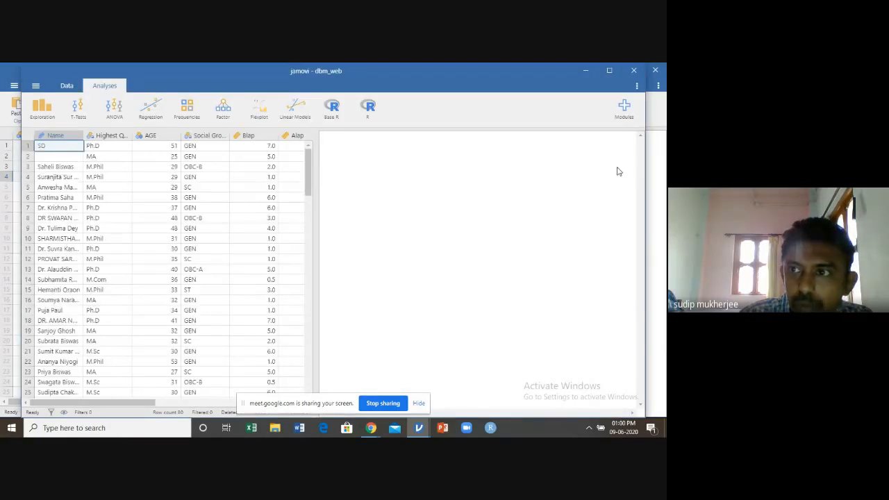
Maximize the dbm_web window and widen the data area until the SOCIAL_CODE column fits
{"action": "left_click", "coordinate": [610, 70]}
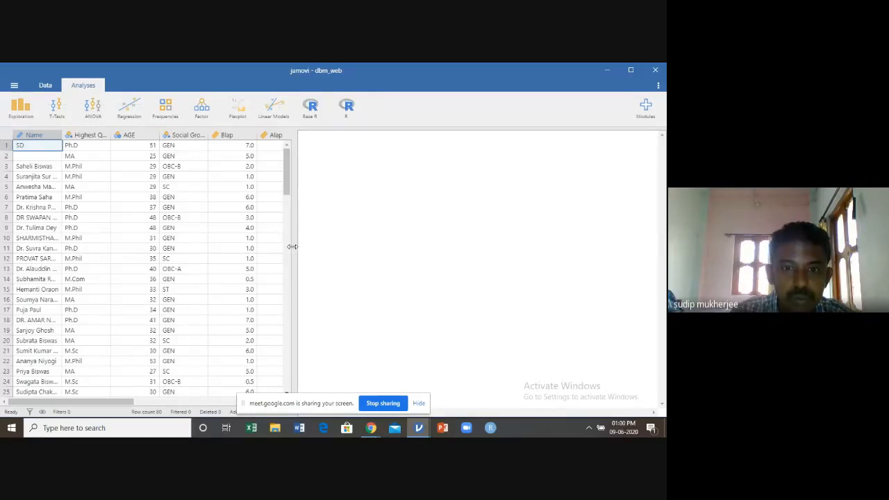
{"action": "left_click_drag", "start_coordinate": [293, 250], "coordinate": [413, 258]}
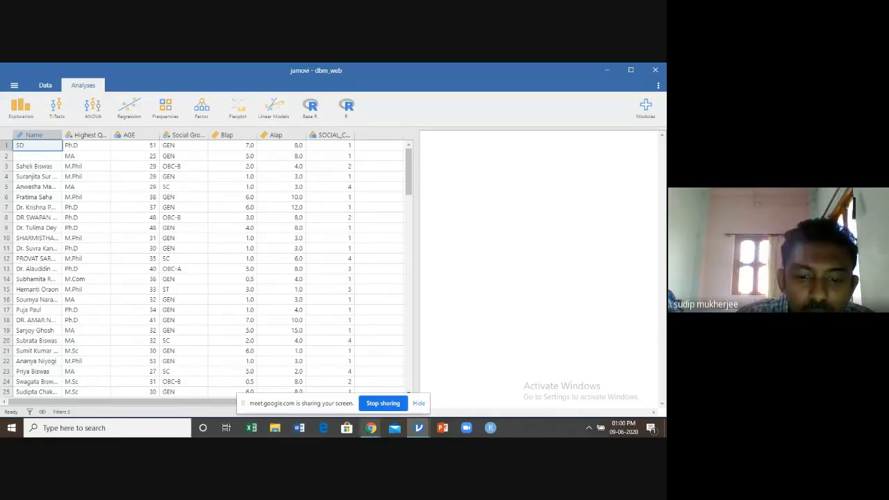
Switch to Chrome and examine the response rows in the Google Sheet "Day-3: Technical session -VII (Responses)"
{"action": "mouse_move", "coordinate": [370, 426]}
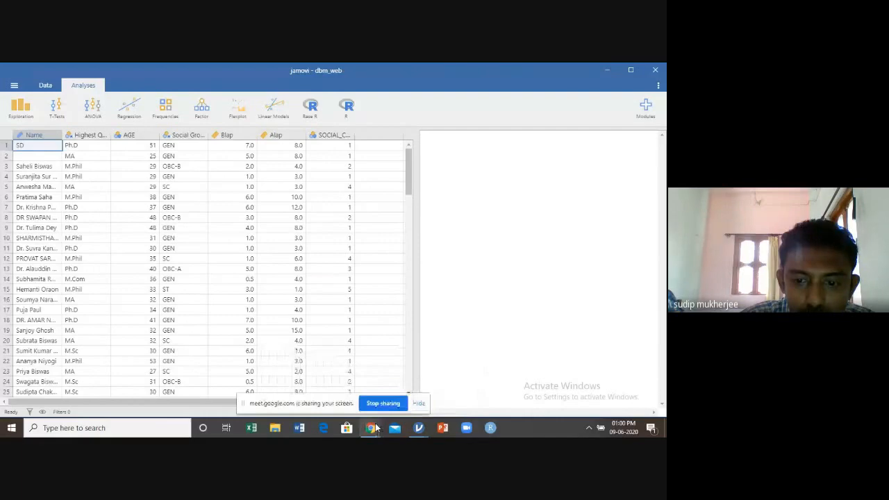
{"action": "left_click", "coordinate": [330, 371]}
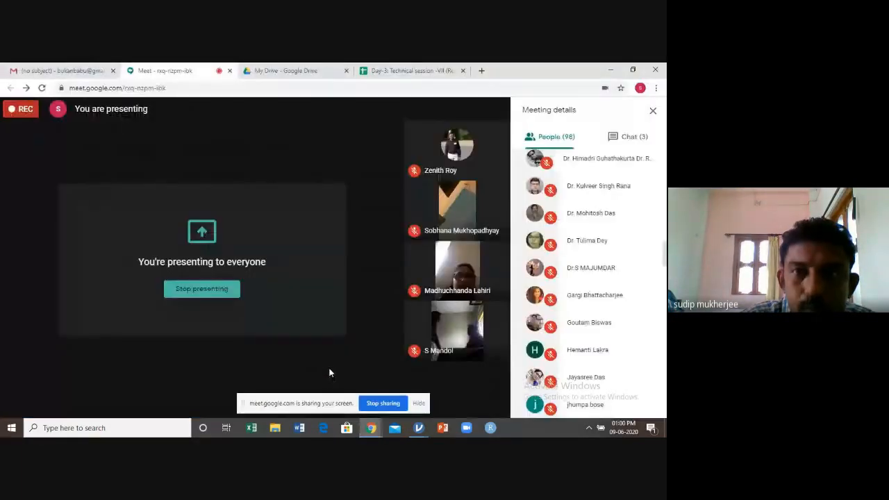
{"action": "left_click", "coordinate": [400, 70]}
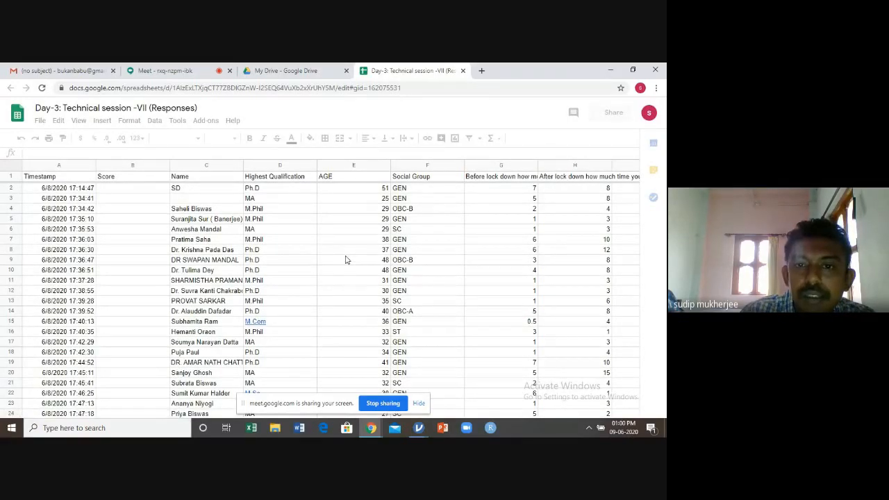
{"action": "scroll", "coordinate": [345, 259], "scroll_direction": "down", "scroll_amount": 2}
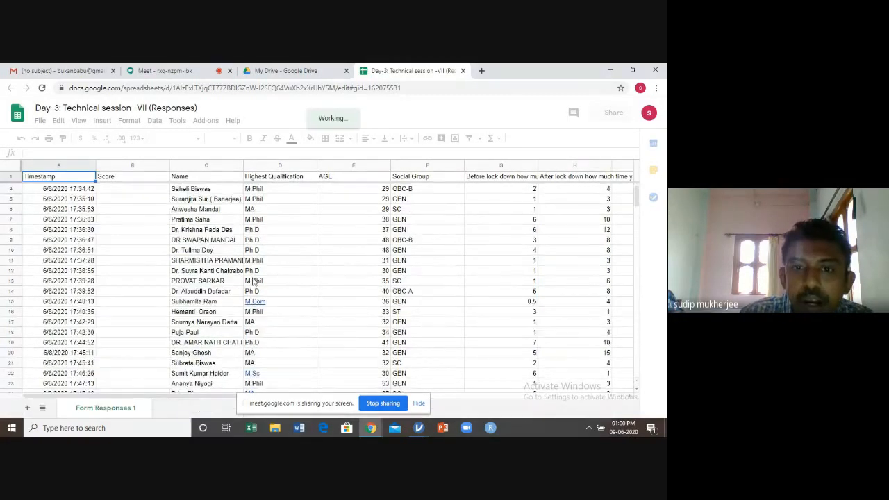
{"action": "scroll", "coordinate": [309, 260], "scroll_direction": "down", "scroll_amount": 1}
{"action": "scroll", "coordinate": [309, 260], "scroll_direction": "up", "scroll_amount": 3}
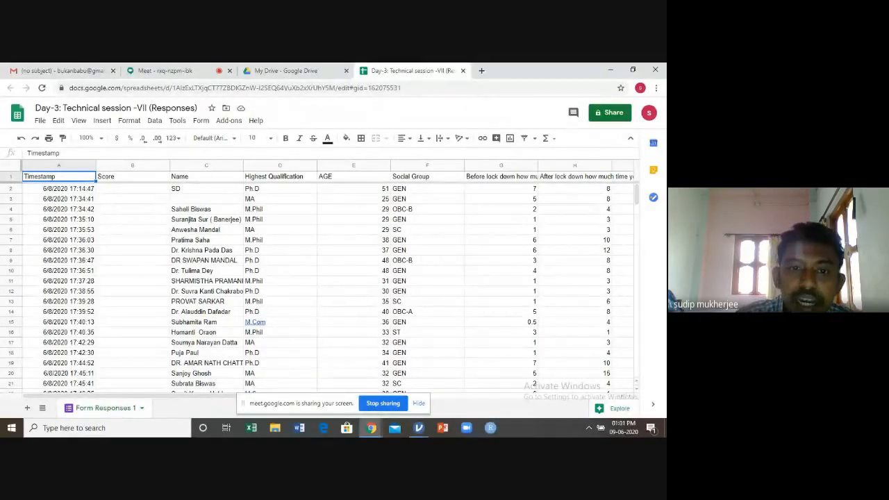
{"action": "scroll", "coordinate": [454, 241], "scroll_direction": "down", "scroll_amount": 2}
{"action": "scroll", "coordinate": [454, 241], "scroll_direction": "up", "scroll_amount": 2}
{"action": "scroll", "coordinate": [454, 241], "scroll_direction": "down", "scroll_amount": 2}
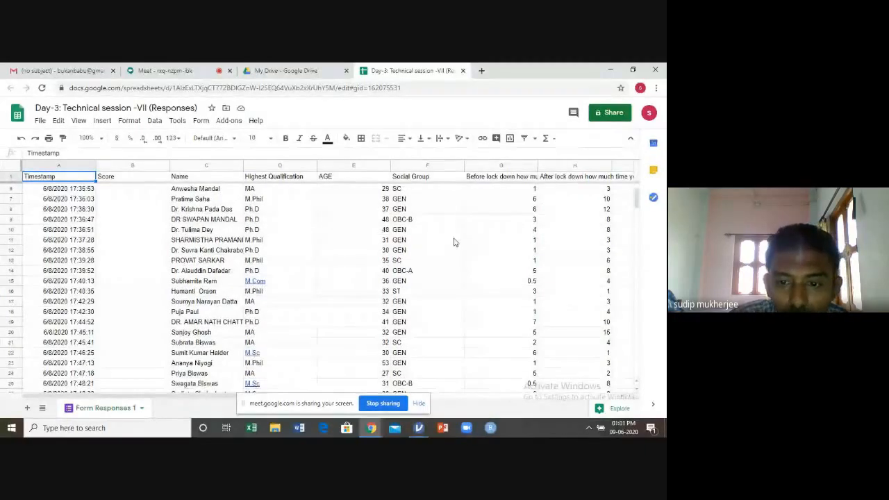
{"action": "scroll", "coordinate": [454, 242], "scroll_direction": "down", "scroll_amount": 6}
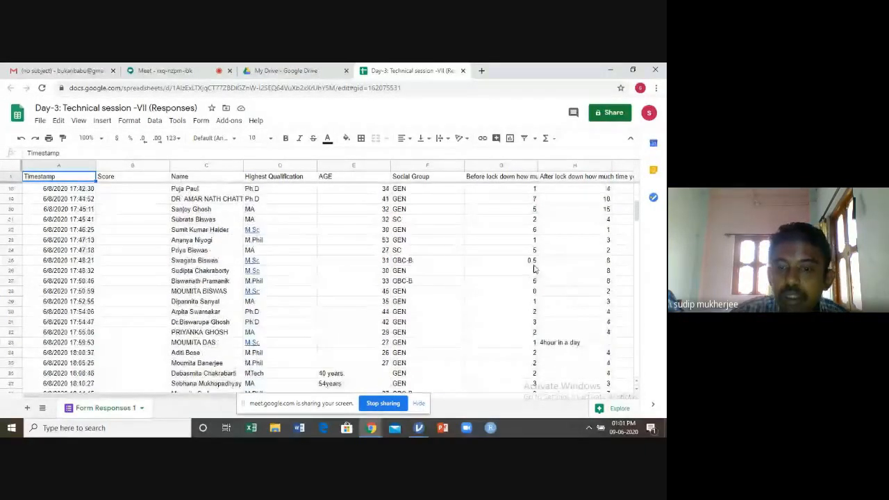
{"action": "scroll", "coordinate": [534, 268], "scroll_direction": "down", "scroll_amount": 5}
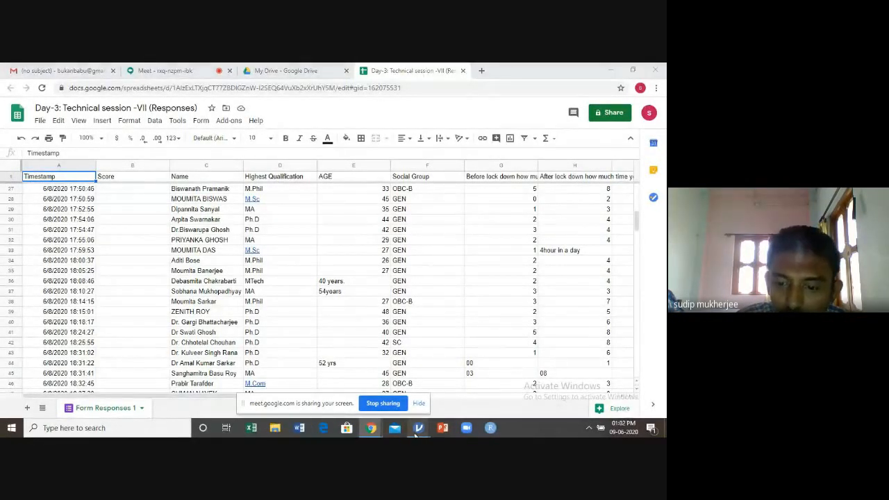
Switch back to the dbm_web dataset in jamovi and check the SOCIAL_CODE variable's measure type, data type and levels
{"action": "mouse_move", "coordinate": [418, 428]}
{"action": "left_click", "coordinate": [451, 398]}
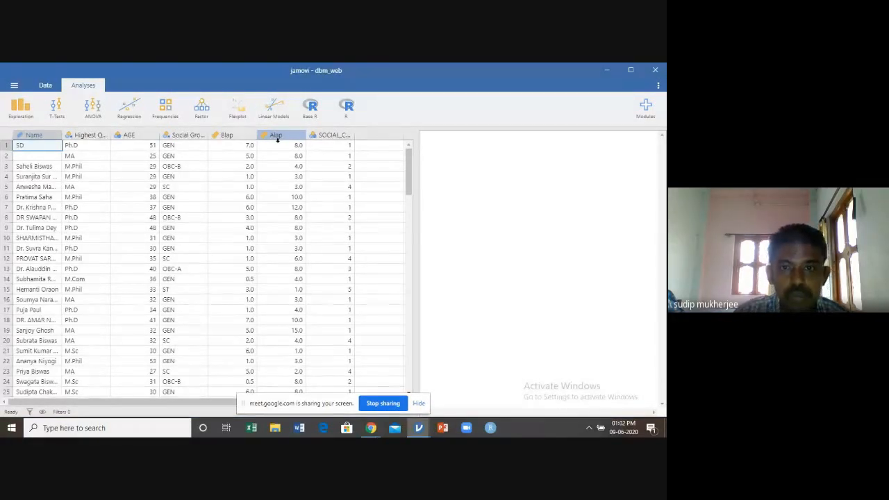
{"action": "left_click", "coordinate": [338, 136]}
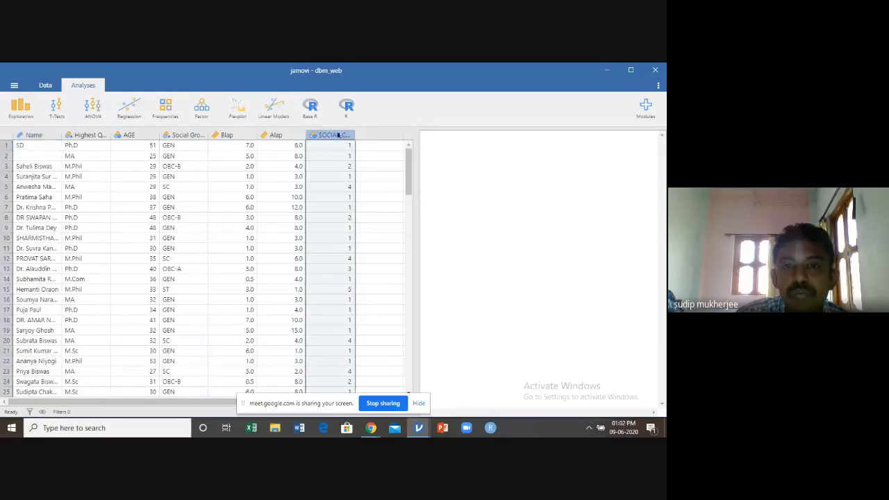
{"action": "double_click", "coordinate": [338, 135]}
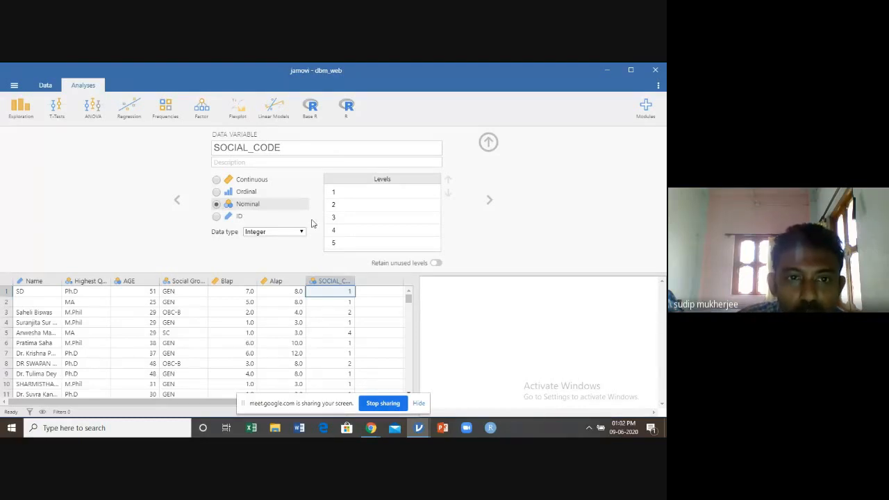
{"action": "left_click", "coordinate": [489, 142]}
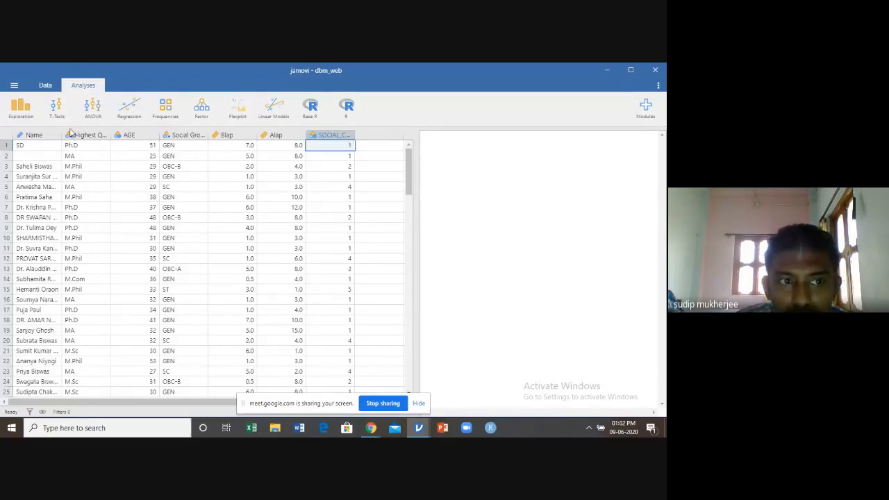
Check the Highest Qualification variable's properties and set the AGE variable's measure type to Continuous
{"action": "double_click", "coordinate": [94, 134]}
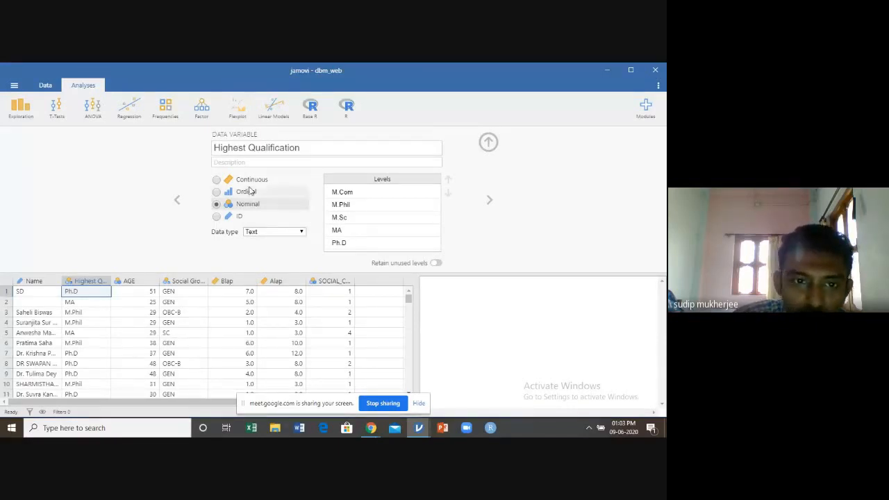
{"action": "left_click", "coordinate": [129, 281]}
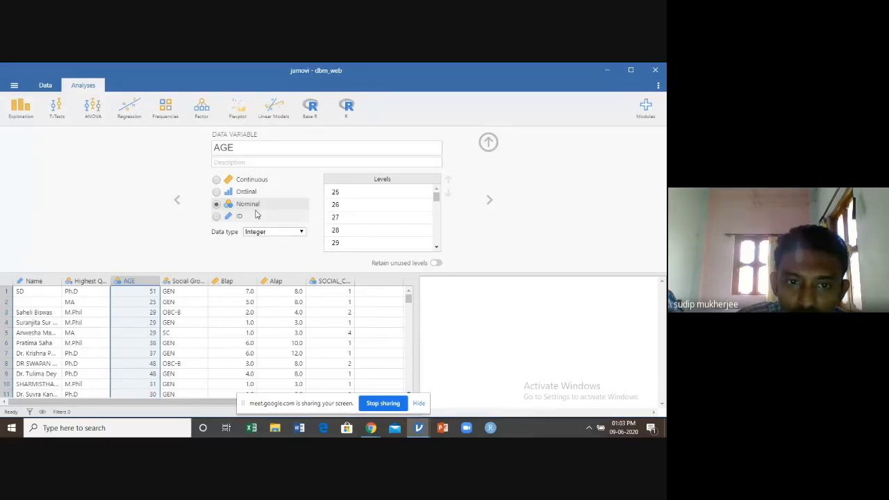
{"action": "left_click", "coordinate": [217, 180]}
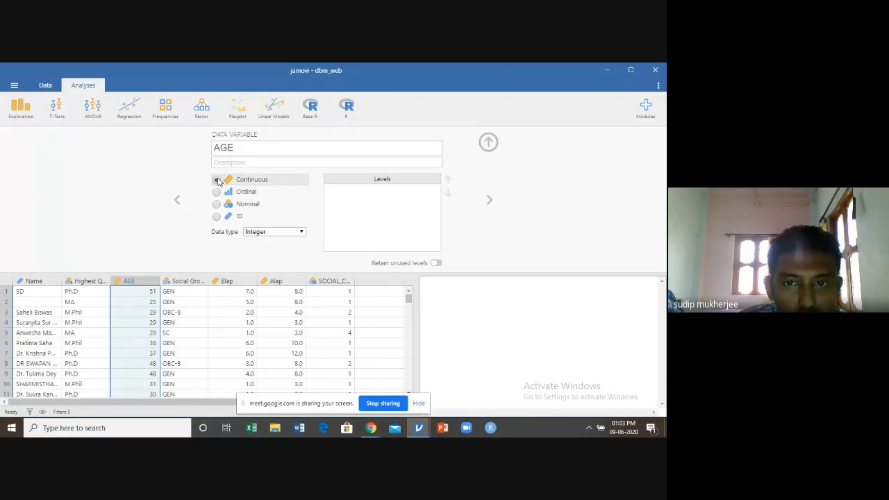
Review the measure types and data types of the Social Group, Blap and Alap variables
{"action": "left_click", "coordinate": [185, 280]}
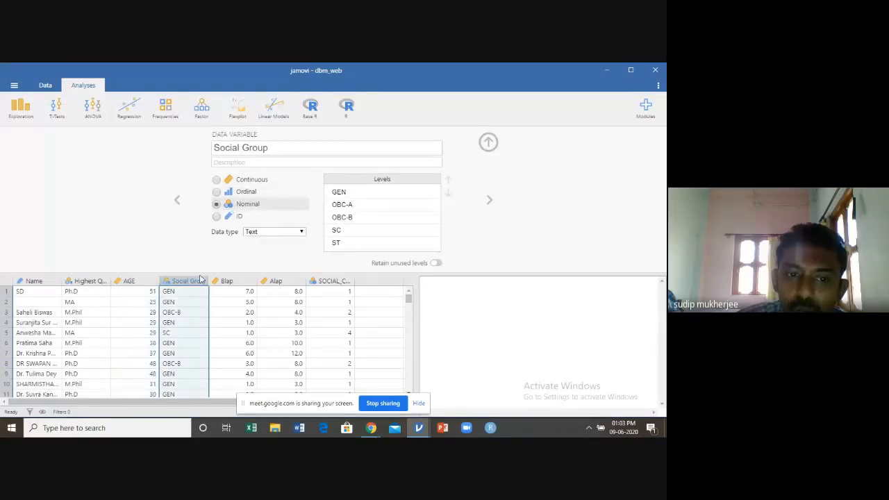
{"action": "left_click", "coordinate": [228, 280]}
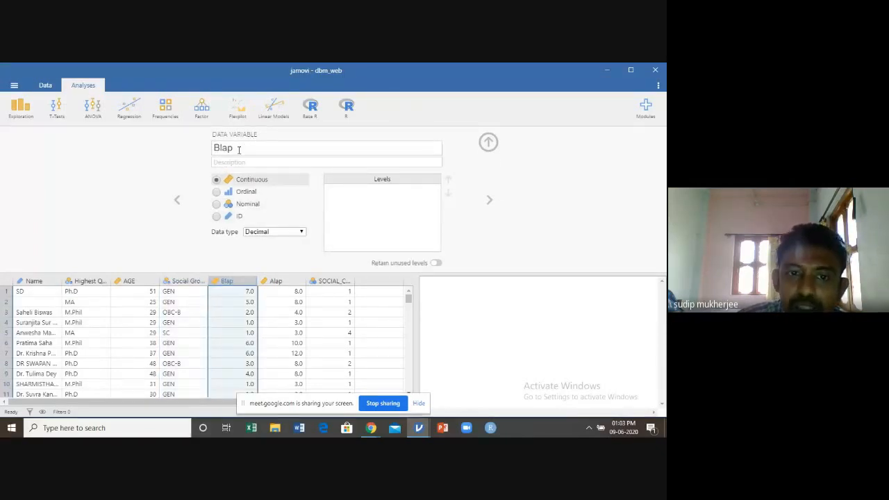
{"action": "left_click", "coordinate": [278, 281]}
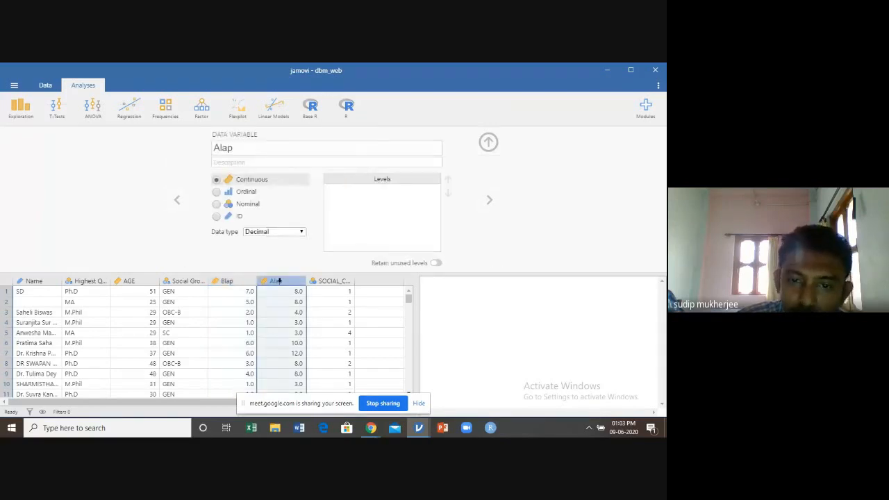
Label SOCIAL_CODE levels 1, 2 and 3 as GEN, OBC-B and OBC-A
{"action": "left_click", "coordinate": [325, 281]}
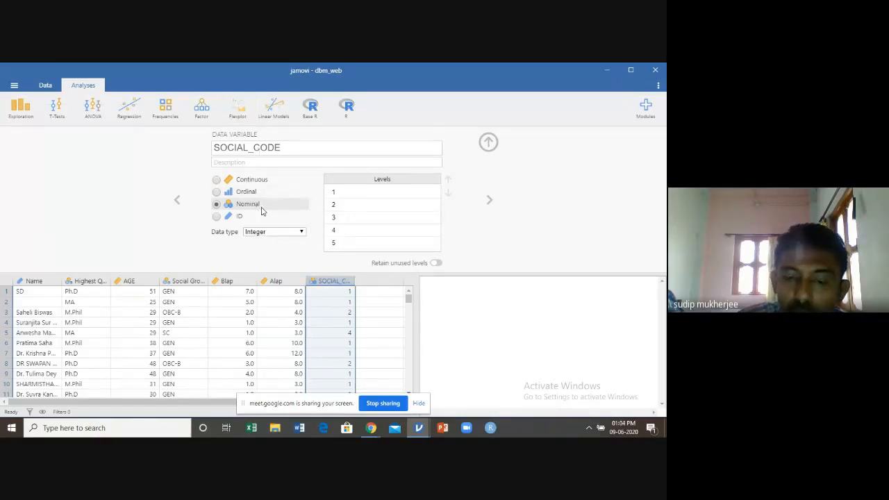
{"action": "left_click", "coordinate": [335, 192]}
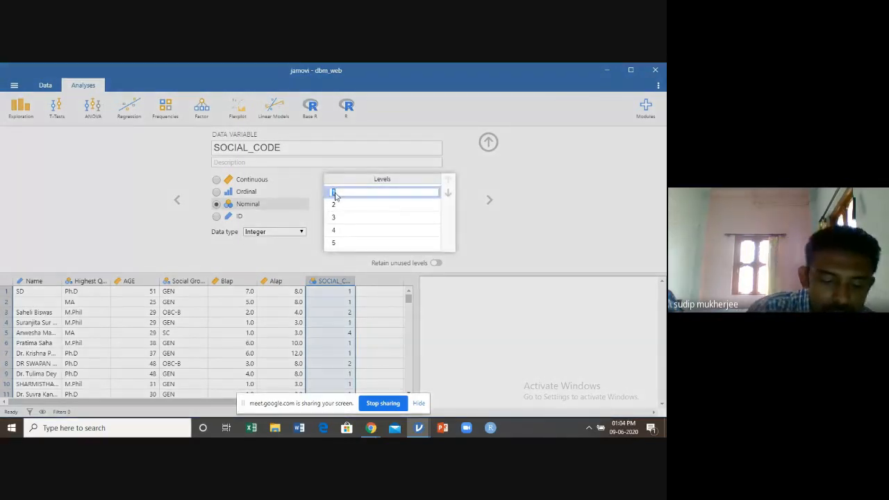
{"action": "type", "text": "GEN"}
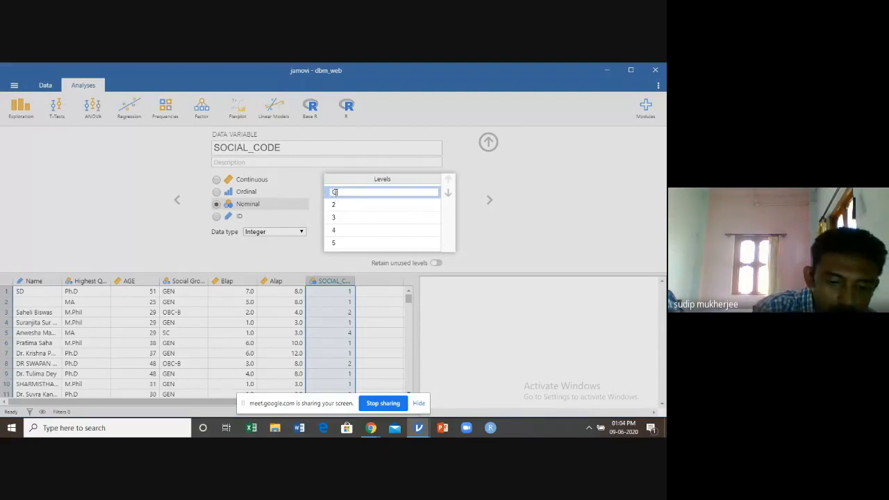
{"action": "left_click", "coordinate": [336, 211]}
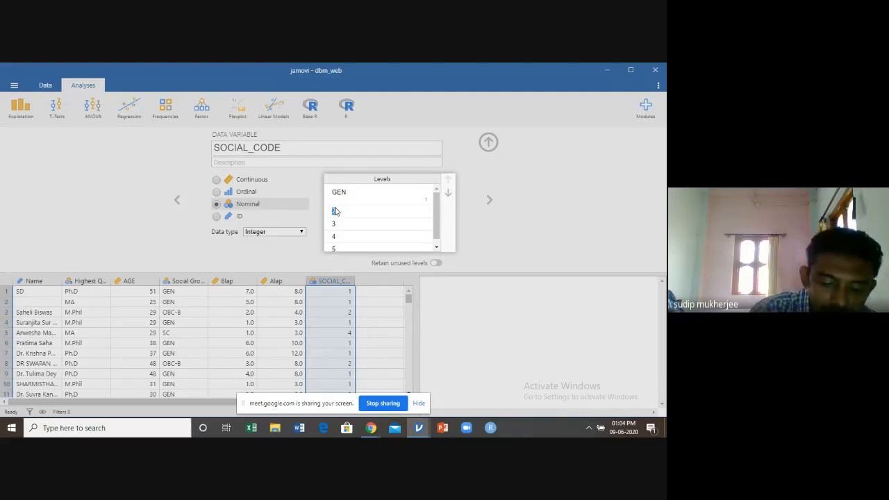
{"action": "type", "text": "OBC-B"}
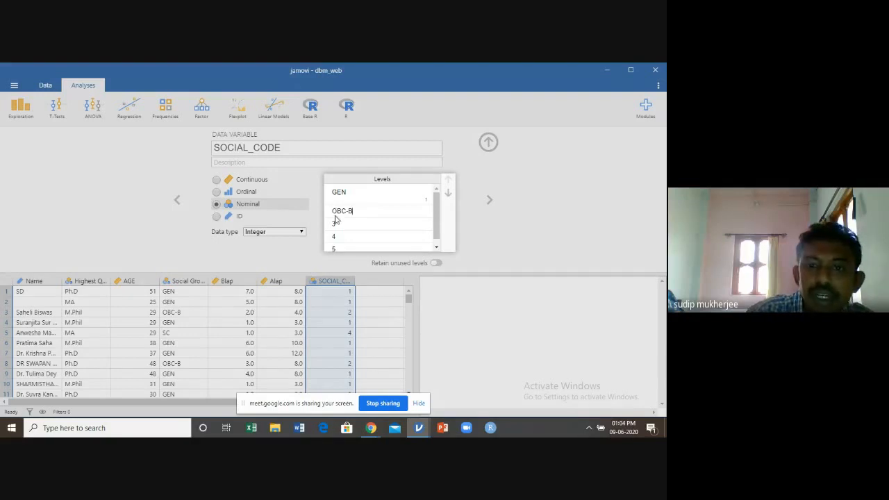
{"action": "left_click", "coordinate": [336, 227]}
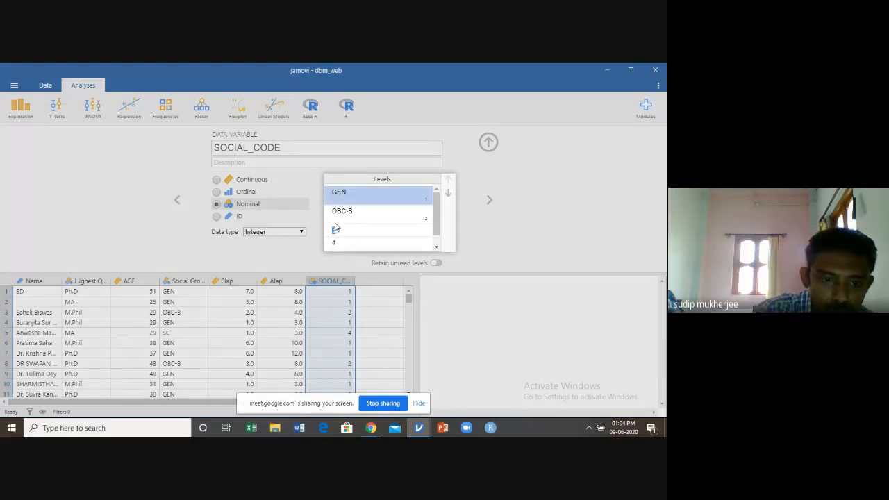
{"action": "type", "text": "OBC"}
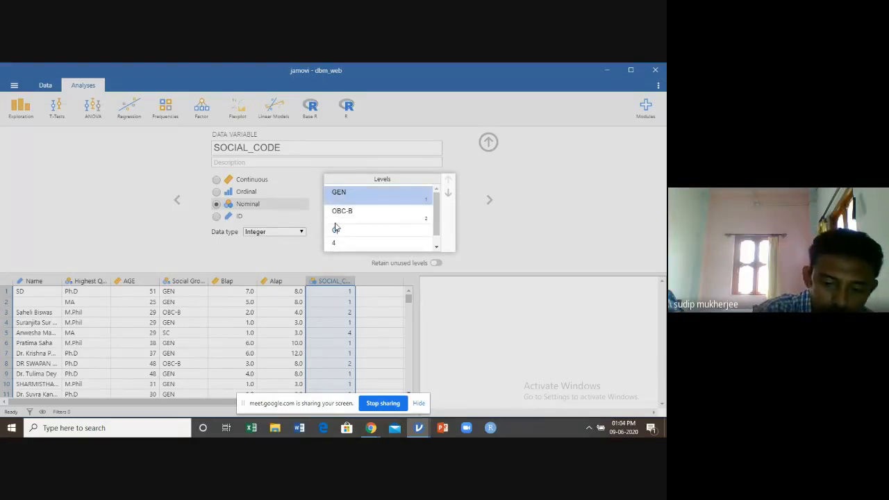
{"action": "type", "text": "-A"}
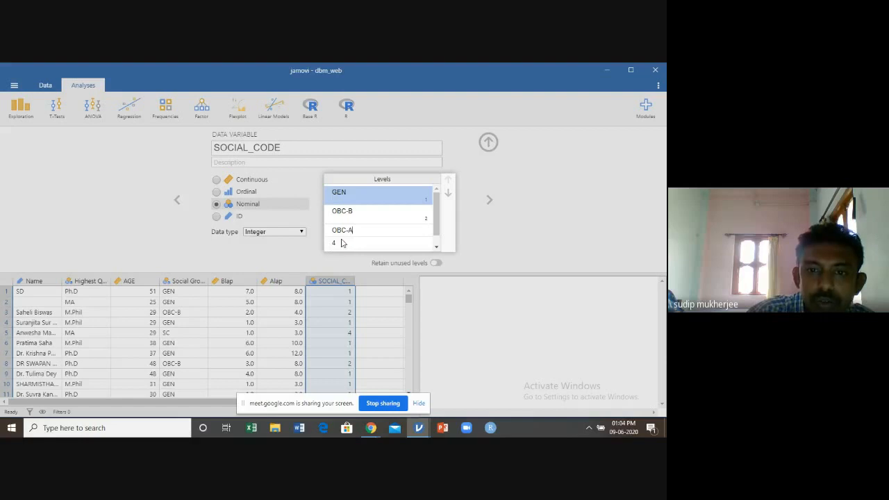
Label SOCIAL_CODE levels 4 and 5 as SC and ST, and apply the labels to the data
{"action": "left_click", "coordinate": [339, 243]}
{"action": "type", "text": "SC"}
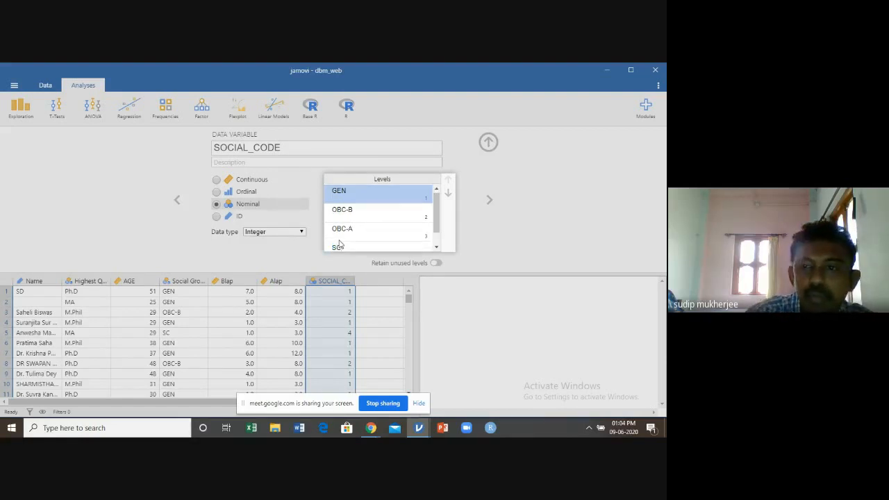
{"action": "left_click", "coordinate": [437, 247]}
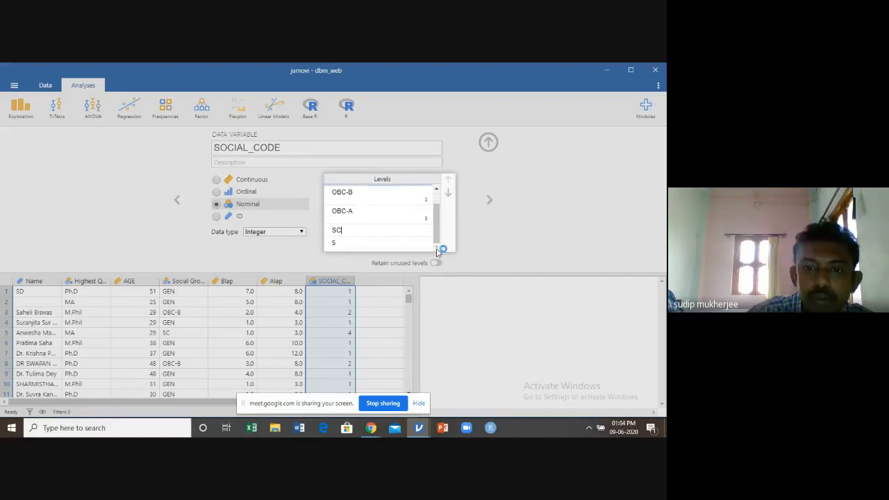
{"action": "left_click", "coordinate": [339, 242]}
{"action": "type", "text": "S"}
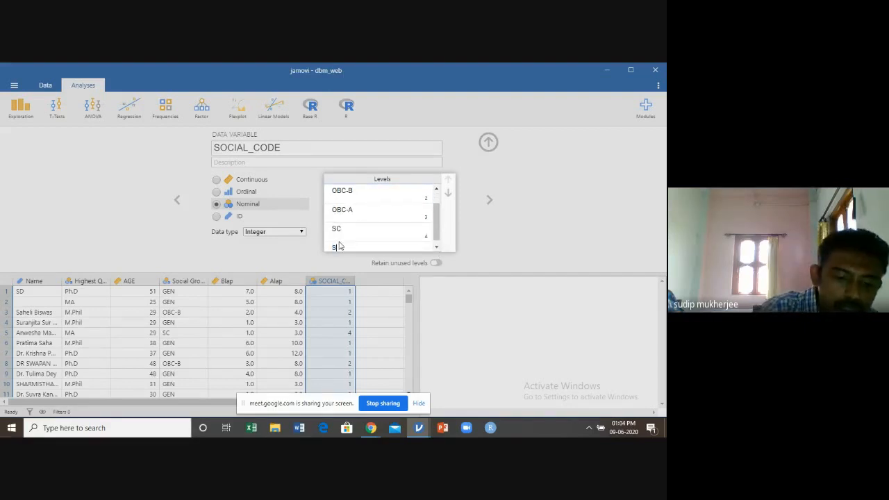
{"action": "type", "text": "T"}
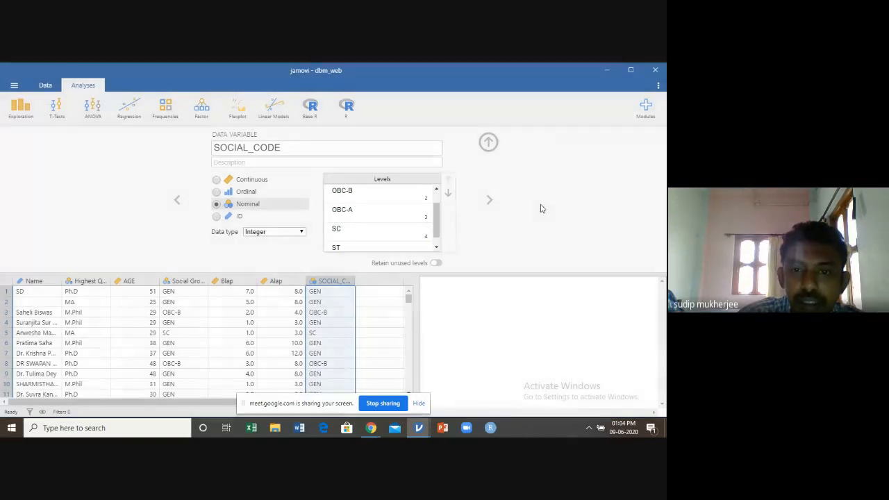
{"action": "left_click", "coordinate": [543, 208]}
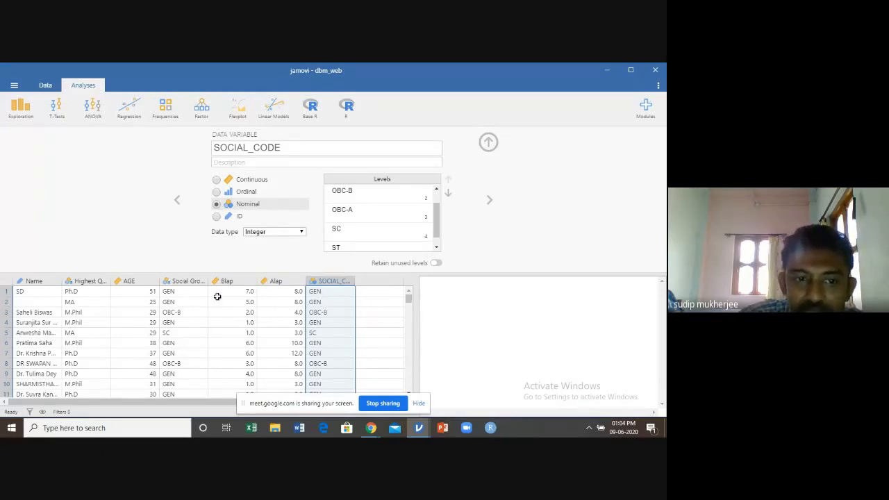
Compare the Social Group variable's levels and data type with those of SOCIAL_CODE and check the labelled rows
{"action": "left_click", "coordinate": [194, 281]}
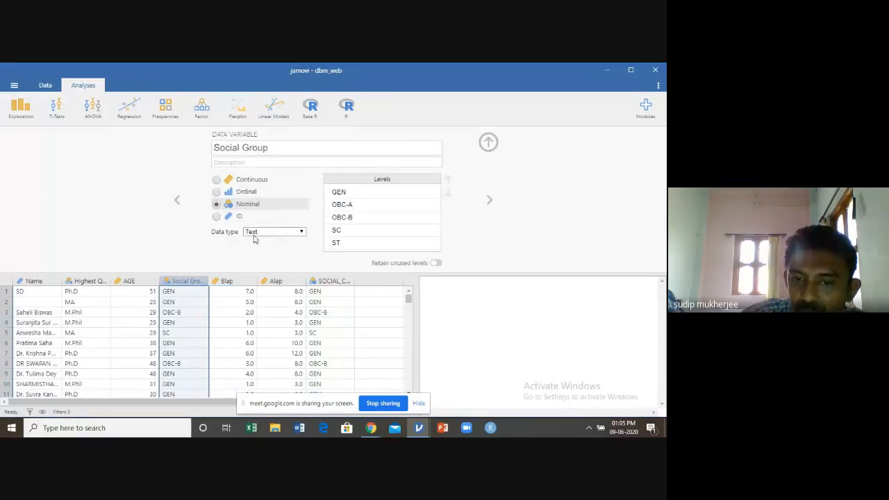
{"action": "left_click", "coordinate": [326, 280]}
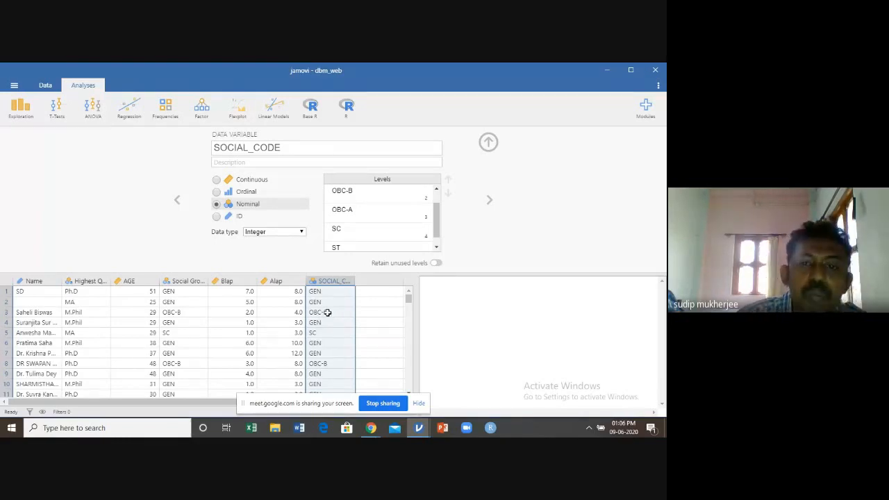
{"action": "scroll", "coordinate": [327, 312], "scroll_direction": "down", "scroll_amount": 2}
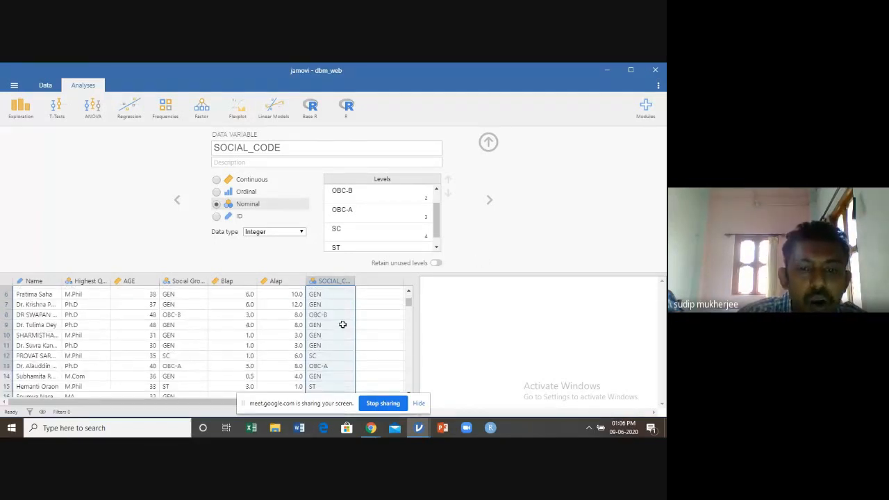
{"action": "scroll", "coordinate": [343, 325], "scroll_direction": "up", "scroll_amount": 2}
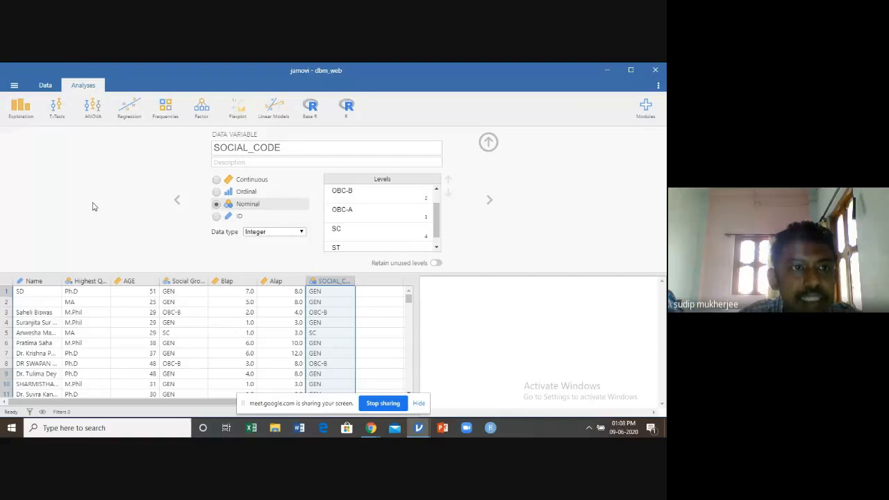
Add a row filter to the dataset and insert the logical IF function into its formula
{"action": "left_click", "coordinate": [45, 84]}
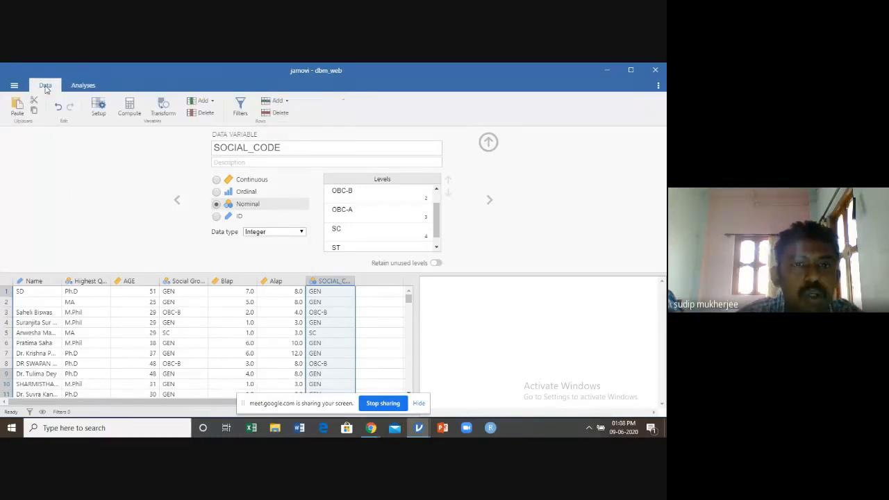
{"action": "left_click", "coordinate": [241, 114]}
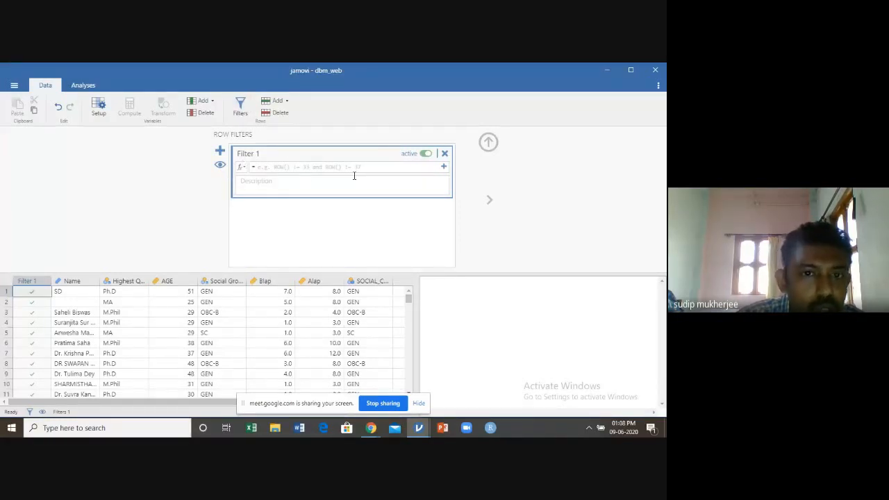
{"action": "left_click", "coordinate": [244, 173]}
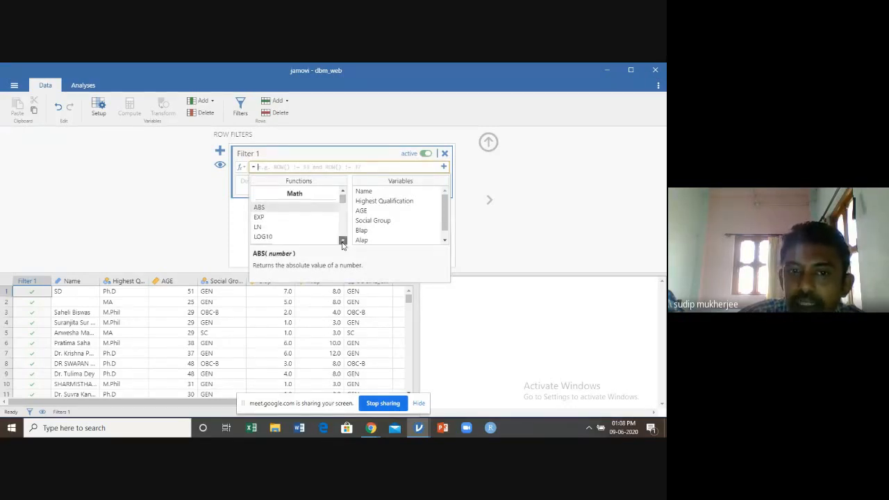
{"action": "scroll", "coordinate": [342, 245], "scroll_direction": "down", "scroll_amount": 5}
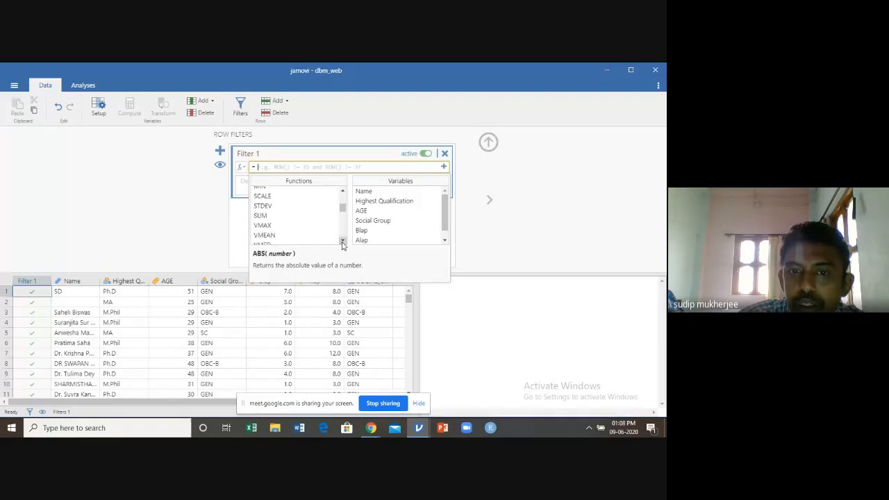
{"action": "scroll", "coordinate": [341, 245], "scroll_direction": "down", "scroll_amount": 5}
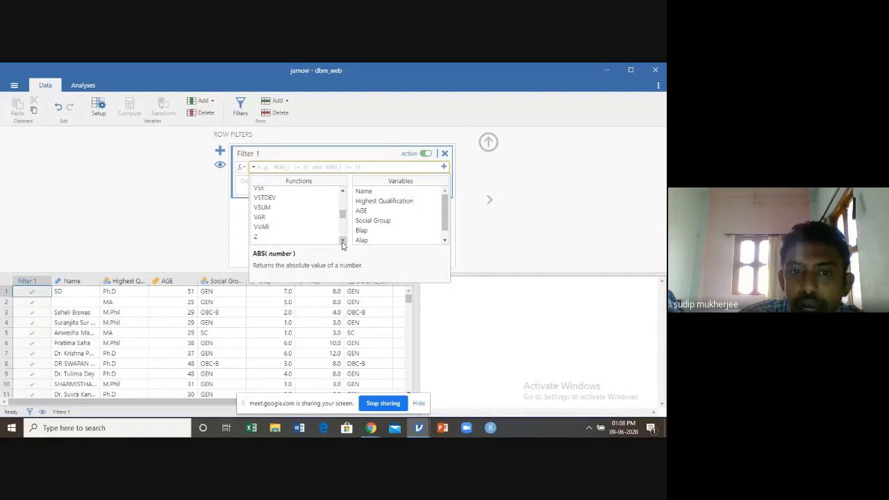
{"action": "scroll", "coordinate": [341, 244], "scroll_direction": "down", "scroll_amount": 2}
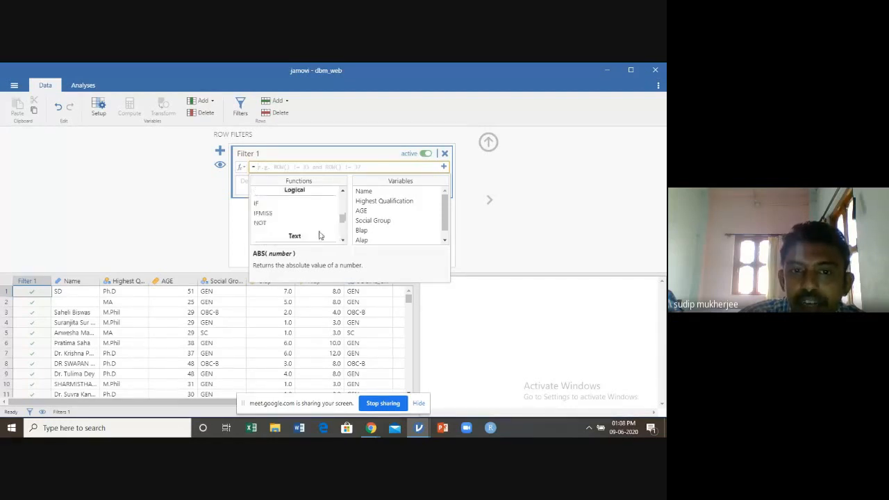
{"action": "left_click", "coordinate": [257, 204]}
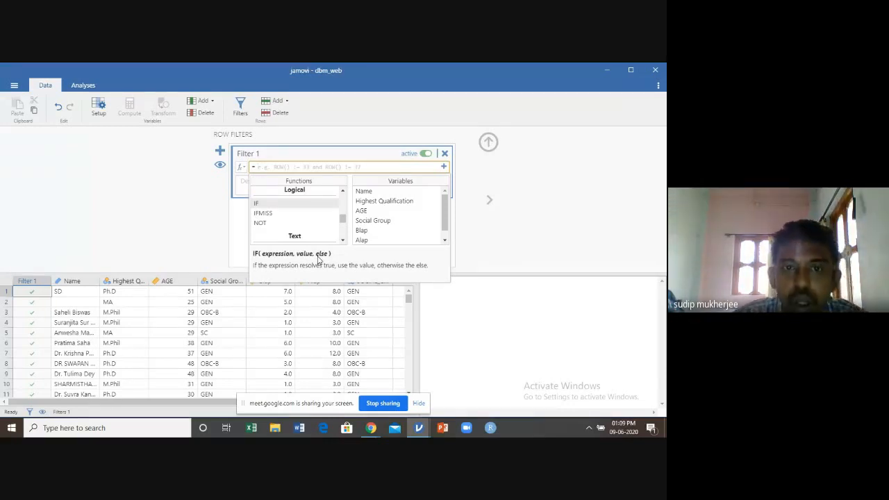
{"action": "double_click", "coordinate": [262, 206]}
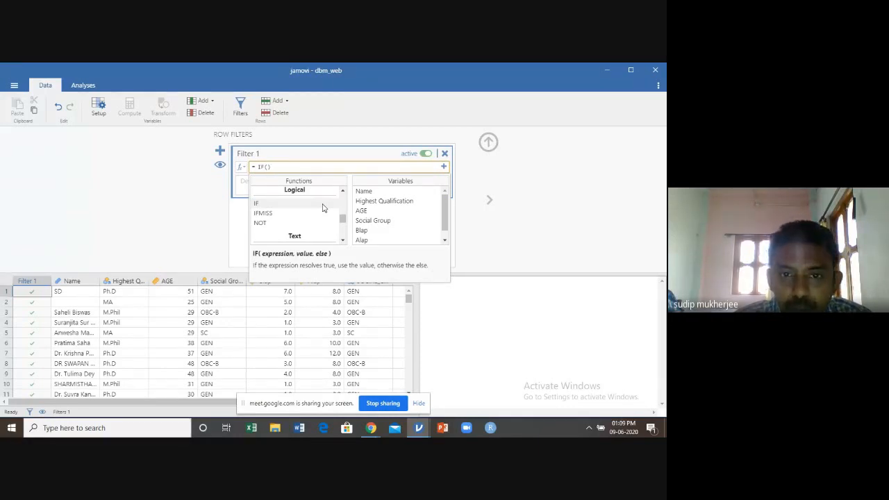
Complete the filter formula as IF(AGE<=30) and apply it to the dataset
{"action": "double_click", "coordinate": [361, 211]}
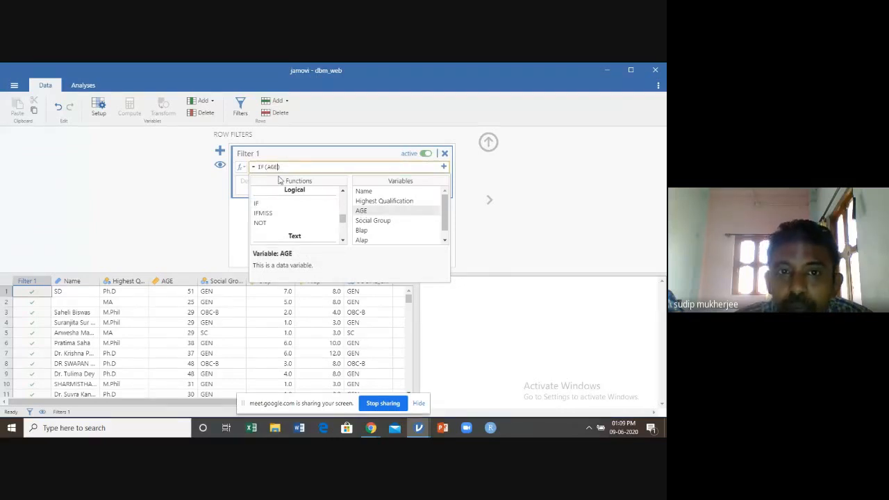
{"action": "type", "text": "<="}
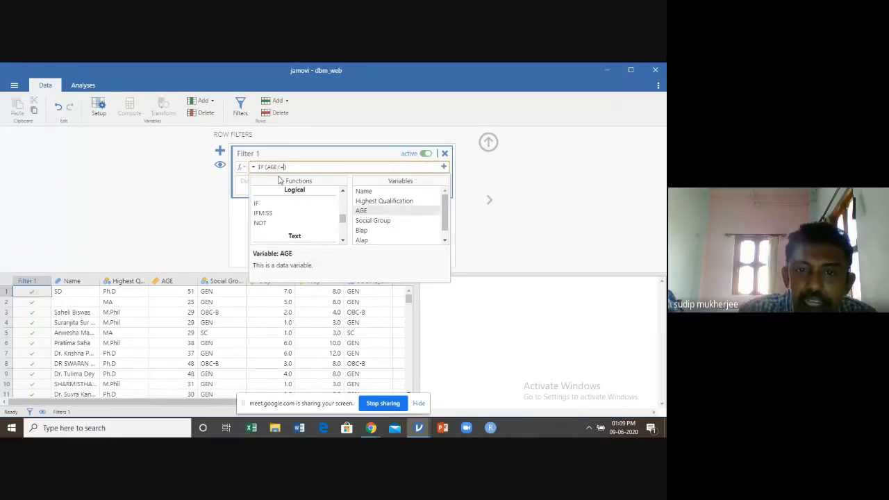
{"action": "type", "text": "30"}
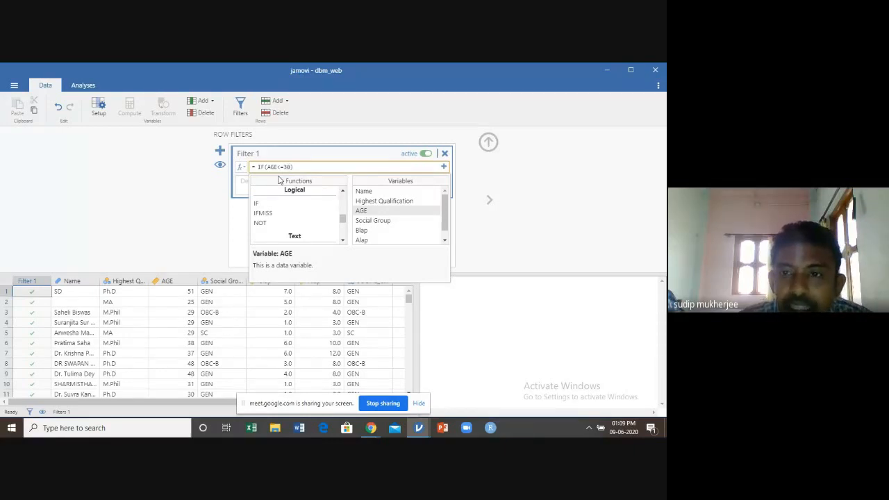
{"action": "left_click", "coordinate": [556, 199]}
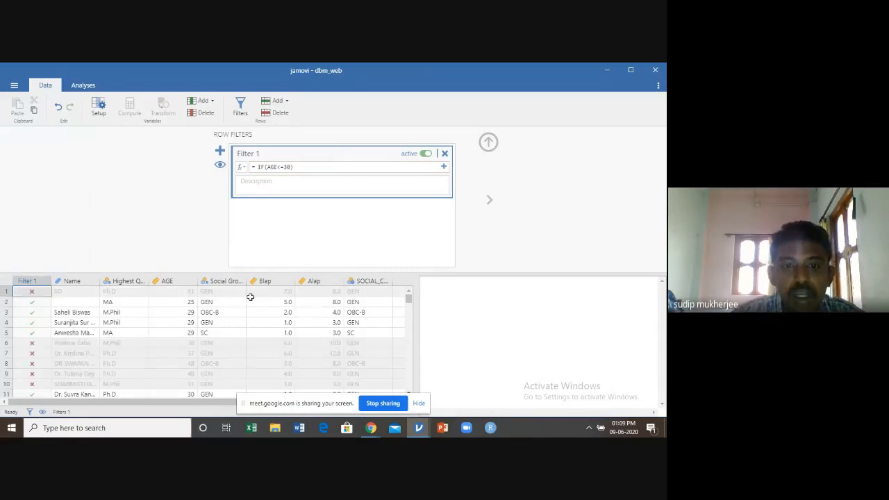
Collapse the row filter editor and examine which data rows Filter 1 includes and excludes
{"action": "scroll", "coordinate": [250, 292], "scroll_direction": "down", "scroll_amount": 3}
{"action": "left_click", "coordinate": [488, 143]}
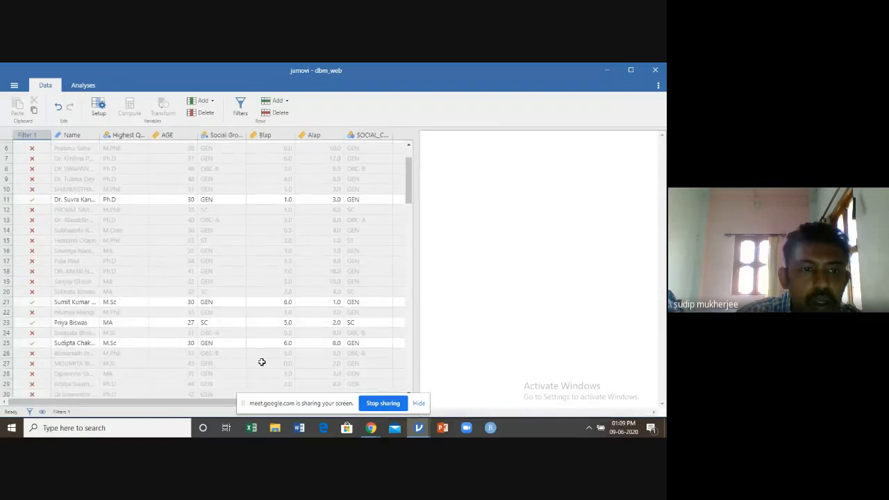
{"action": "scroll", "coordinate": [263, 312], "scroll_direction": "up", "scroll_amount": 3}
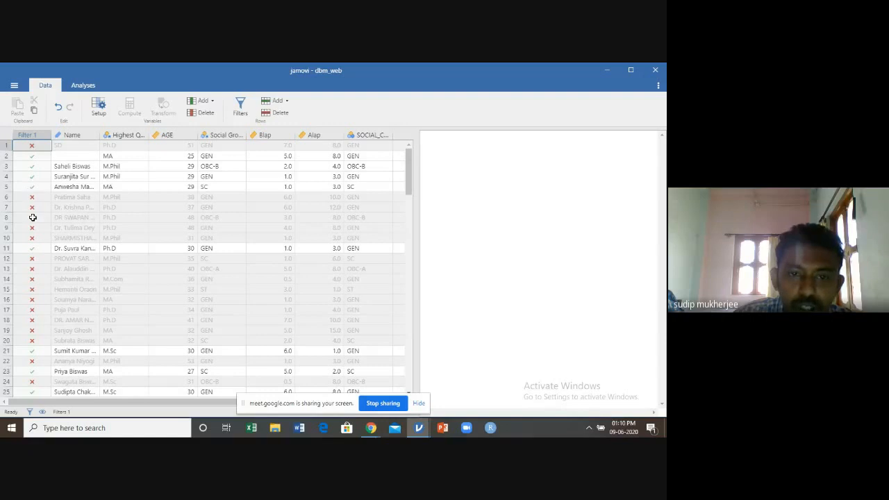
{"action": "scroll", "coordinate": [48, 228], "scroll_direction": "down", "scroll_amount": 3}
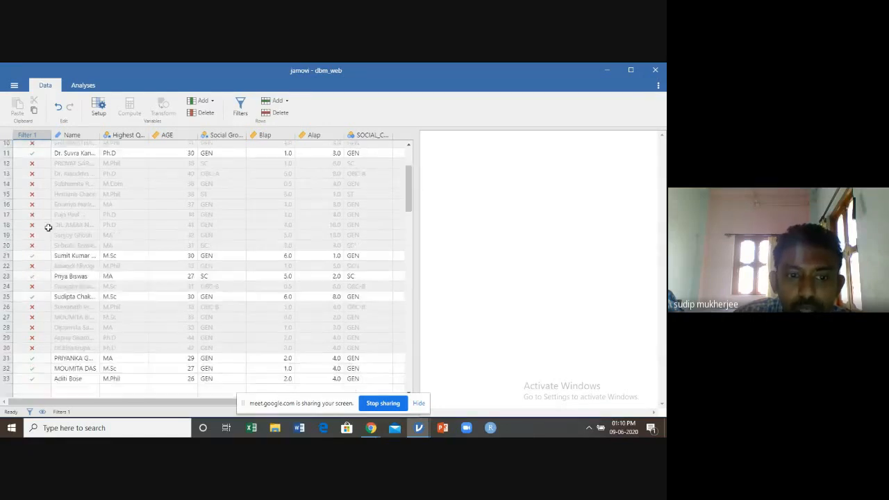
{"action": "scroll", "coordinate": [48, 228], "scroll_direction": "up", "scroll_amount": 3}
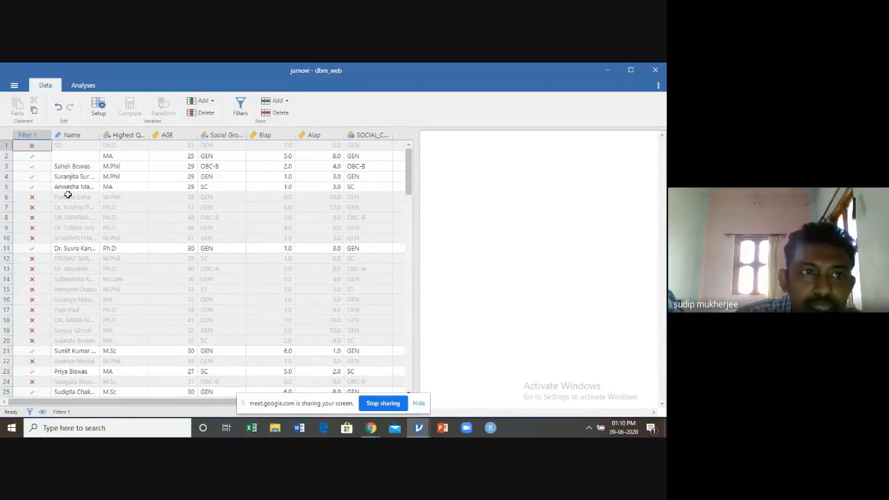
Start a Descriptives analysis on the filtered dataset
{"action": "left_click", "coordinate": [82, 86]}
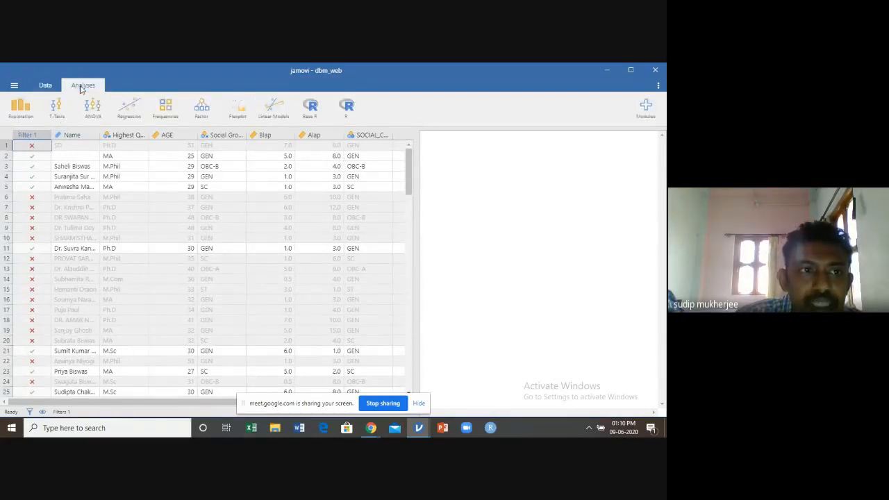
{"action": "left_click", "coordinate": [20, 111]}
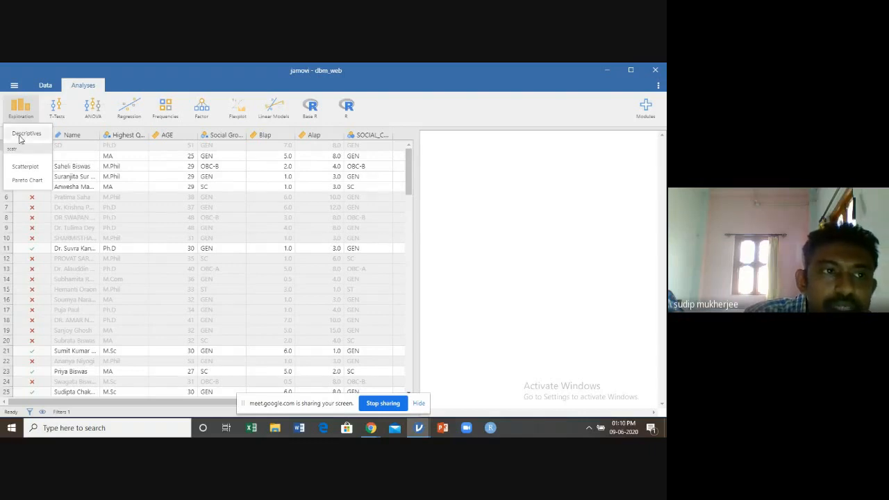
{"action": "left_click", "coordinate": [21, 135]}
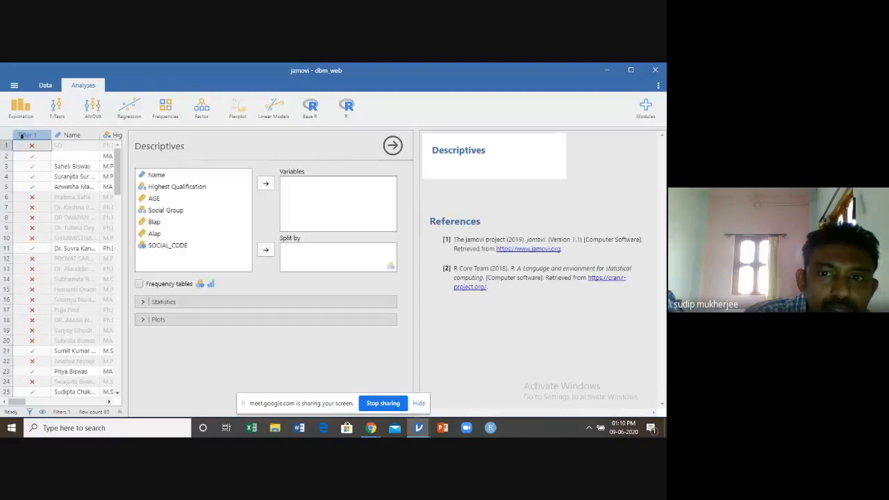
Reduce the Descriptives statistics to N by turning off Mean, Median, Minimum, Maximum and Missing
{"action": "left_click", "coordinate": [147, 304]}
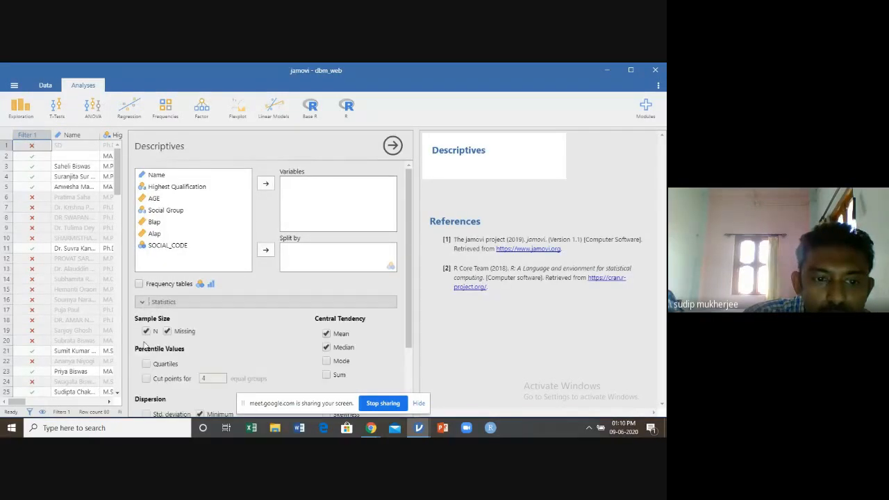
{"action": "left_click", "coordinate": [327, 346]}
{"action": "left_click", "coordinate": [326, 335]}
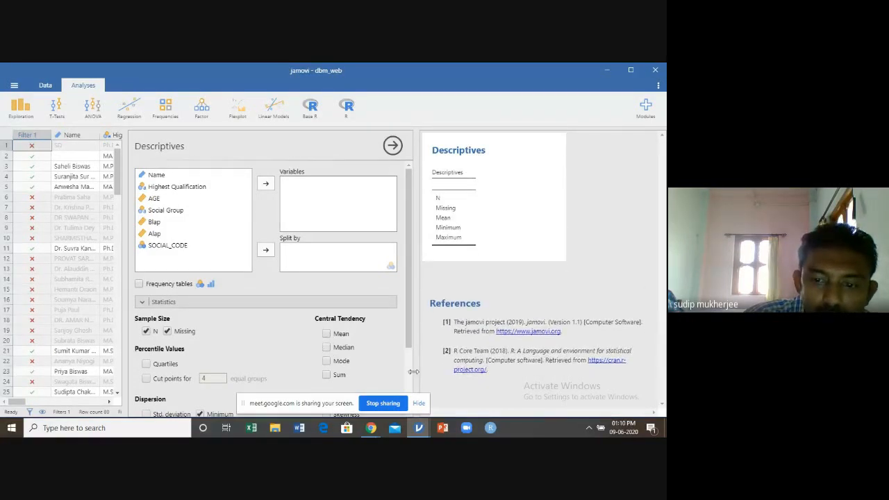
{"action": "scroll", "coordinate": [278, 338], "scroll_direction": "down", "scroll_amount": 3}
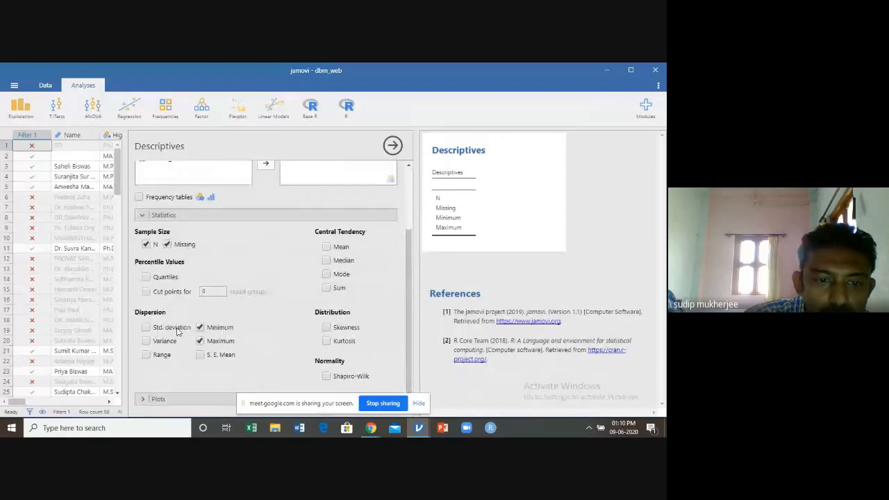
{"action": "left_click", "coordinate": [200, 327]}
{"action": "left_click", "coordinate": [200, 341]}
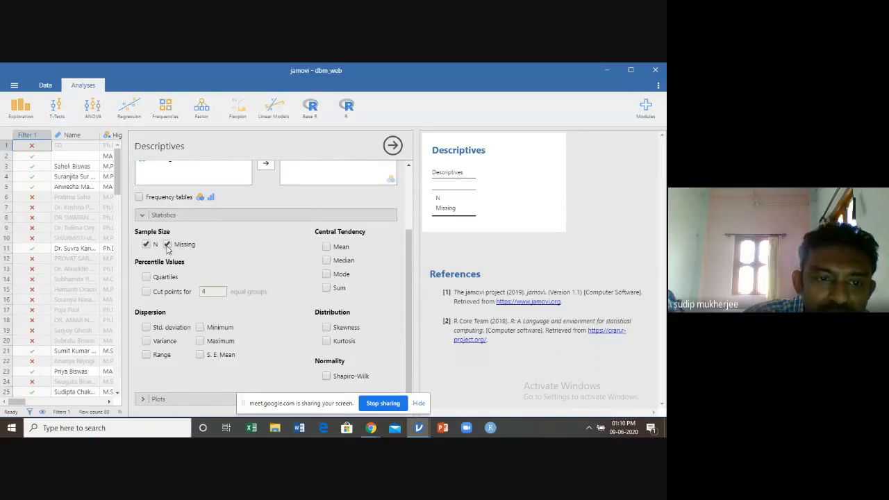
{"action": "scroll", "coordinate": [230, 282], "scroll_direction": "up", "scroll_amount": 1}
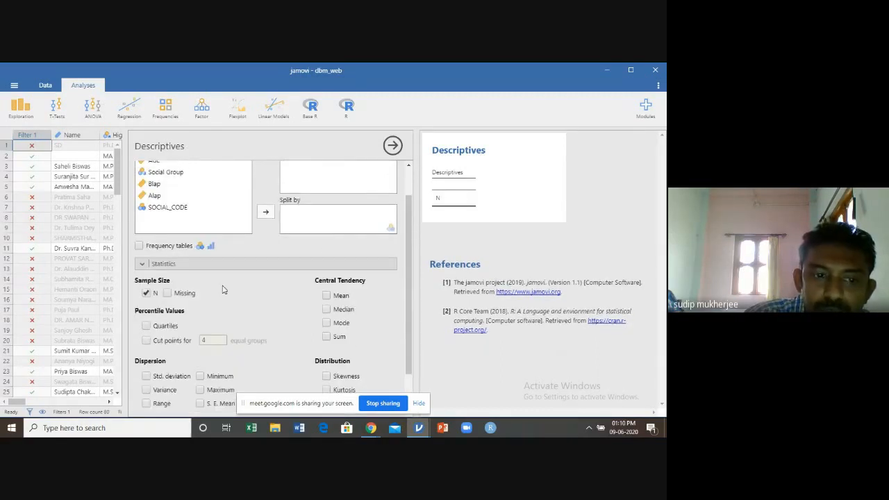
Try AGE as the analysed variable in Descriptives and remove it from the variables again
{"action": "scroll", "coordinate": [230, 297], "scroll_direction": "up", "scroll_amount": 1}
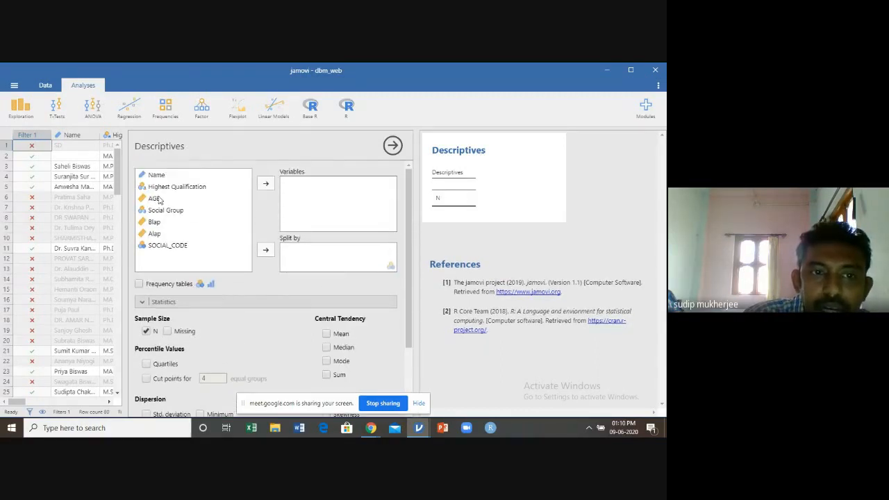
{"action": "left_click", "coordinate": [150, 199]}
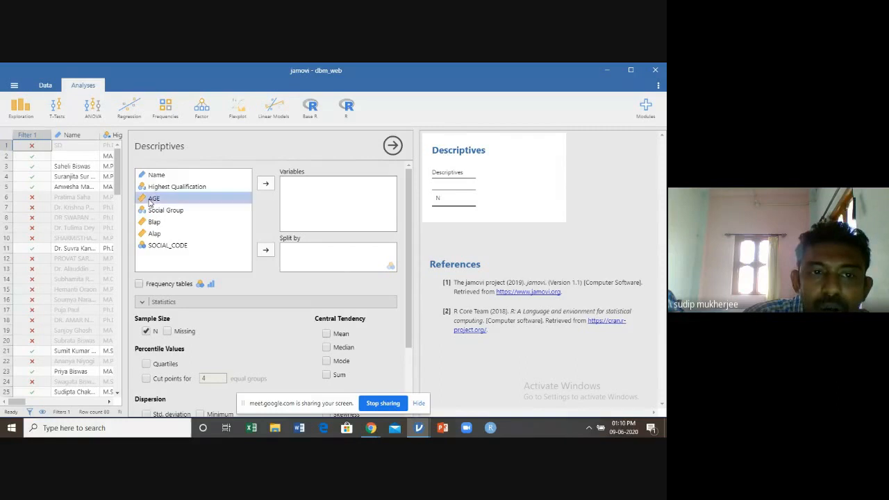
{"action": "left_click", "coordinate": [265, 184]}
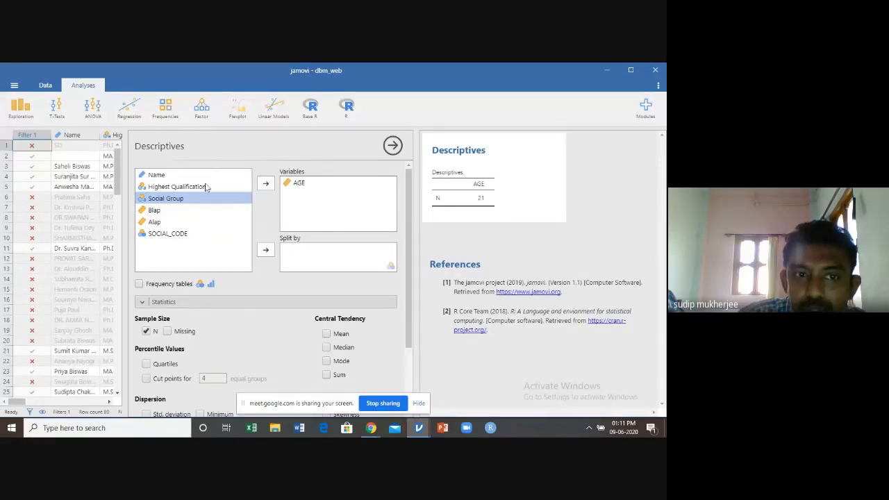
{"action": "left_click", "coordinate": [295, 186]}
{"action": "left_click", "coordinate": [265, 184]}
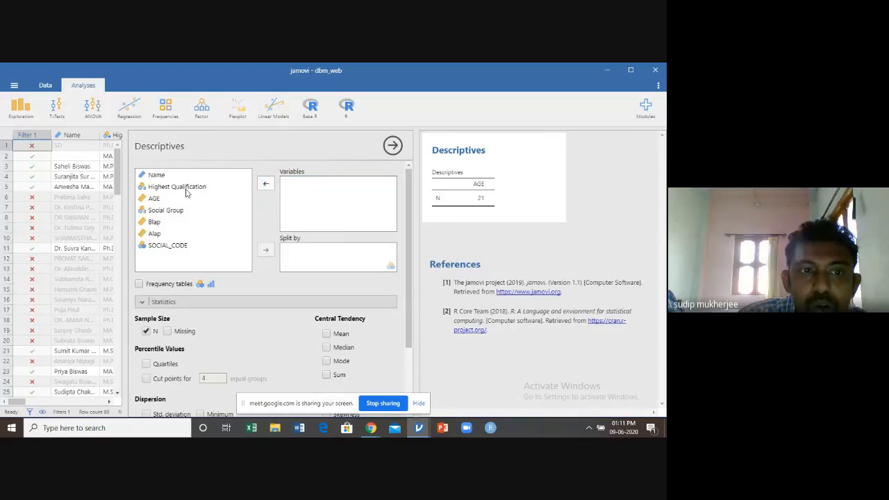
Analyse Highest Qualification in Descriptives and include its frequency tables
{"action": "left_click", "coordinate": [185, 186]}
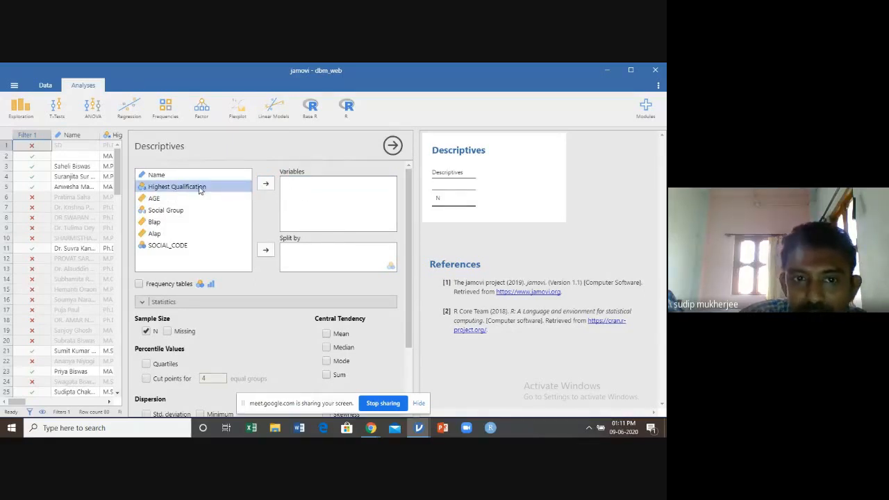
{"action": "left_click", "coordinate": [266, 184]}
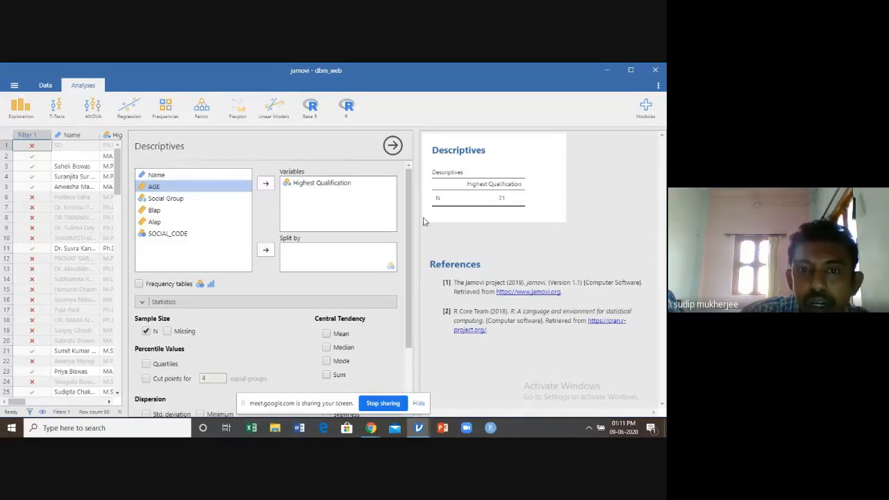
{"action": "left_click", "coordinate": [139, 284]}
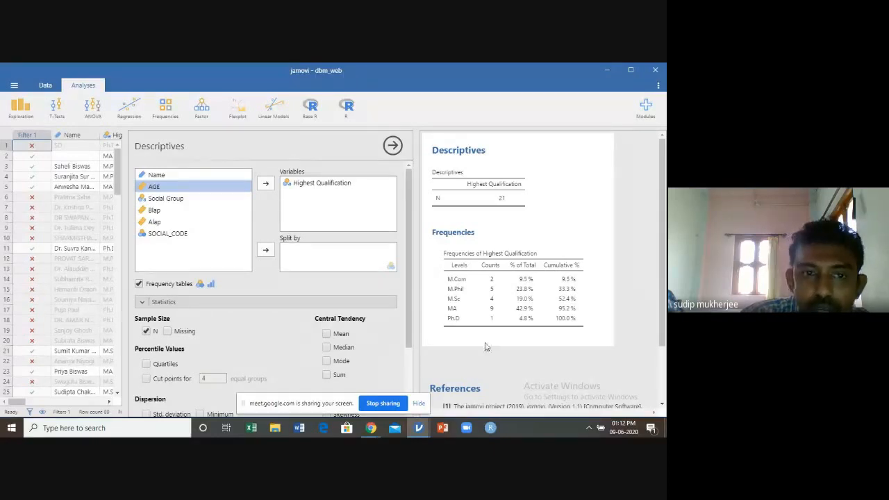
Split the Highest Qualification analysis by Social Group and widen the results area to show the whole frequency table
{"action": "left_click", "coordinate": [178, 200]}
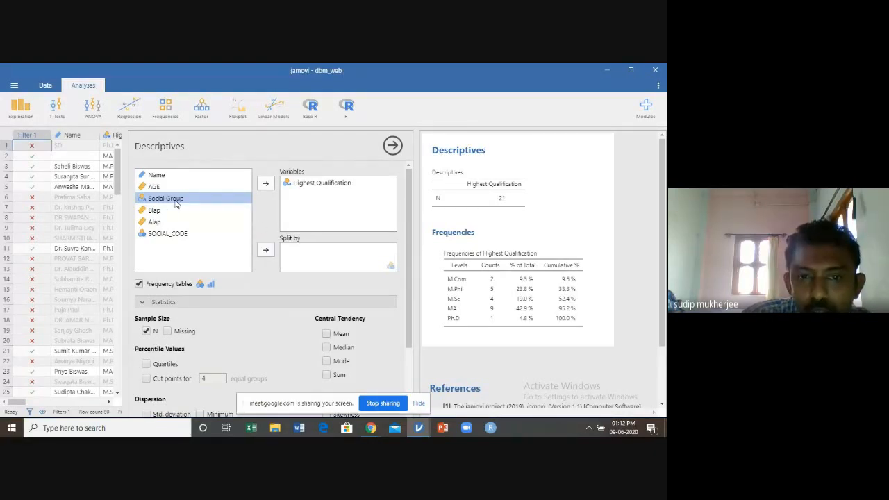
{"action": "left_click", "coordinate": [266, 252]}
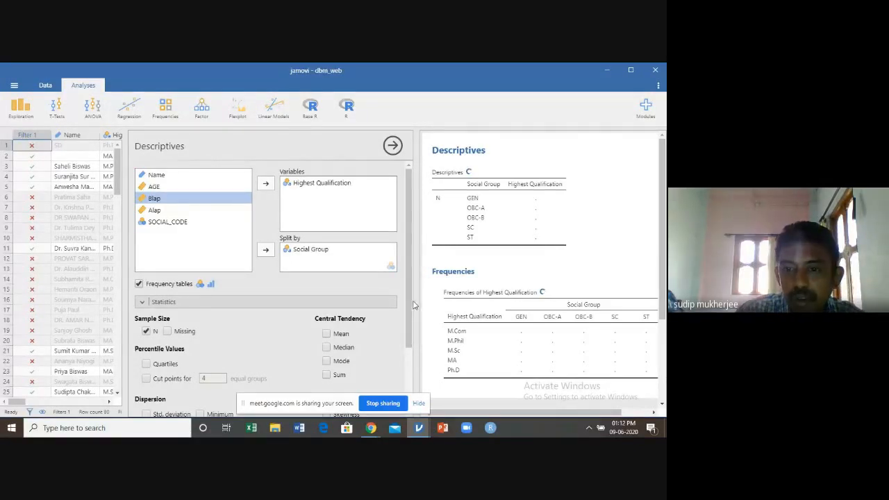
{"action": "left_click_drag", "start_coordinate": [418, 304], "coordinate": [318, 265]}
{"action": "left_click", "coordinate": [489, 143]}
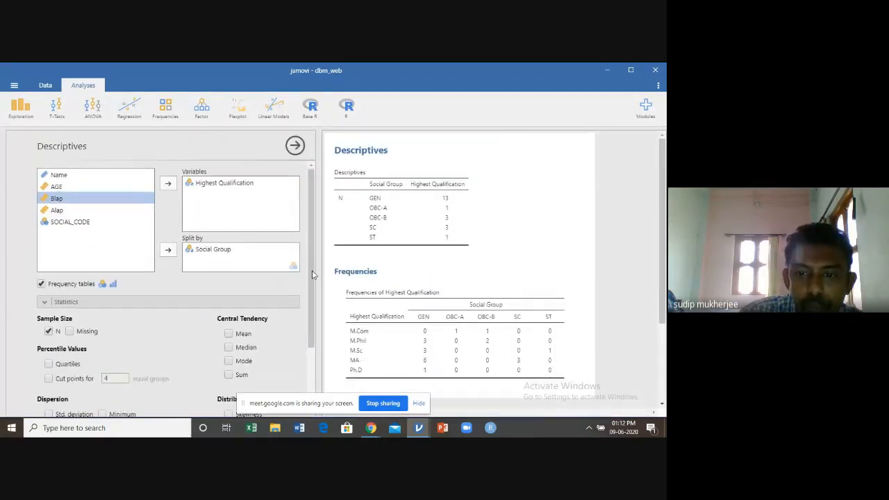
{"action": "left_click_drag", "start_coordinate": [317, 275], "coordinate": [240, 276]}
{"action": "left_click", "coordinate": [488, 142]}
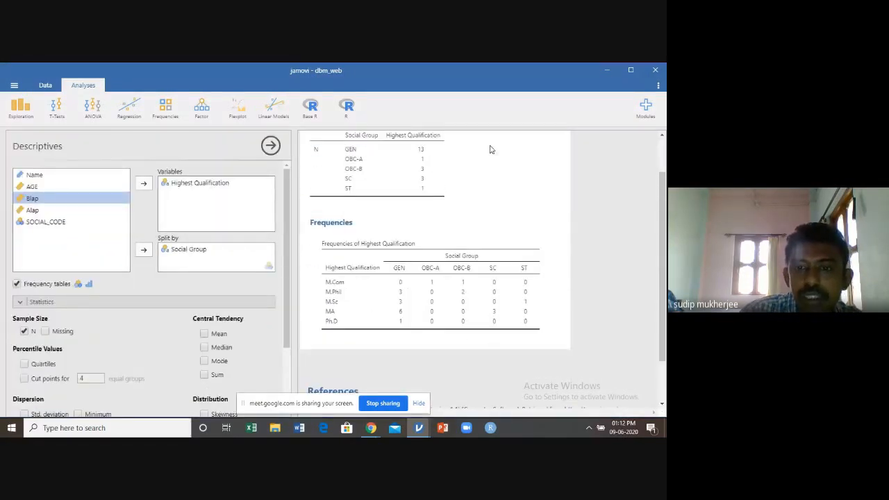
{"action": "scroll", "coordinate": [490, 147], "scroll_direction": "down", "scroll_amount": 1}
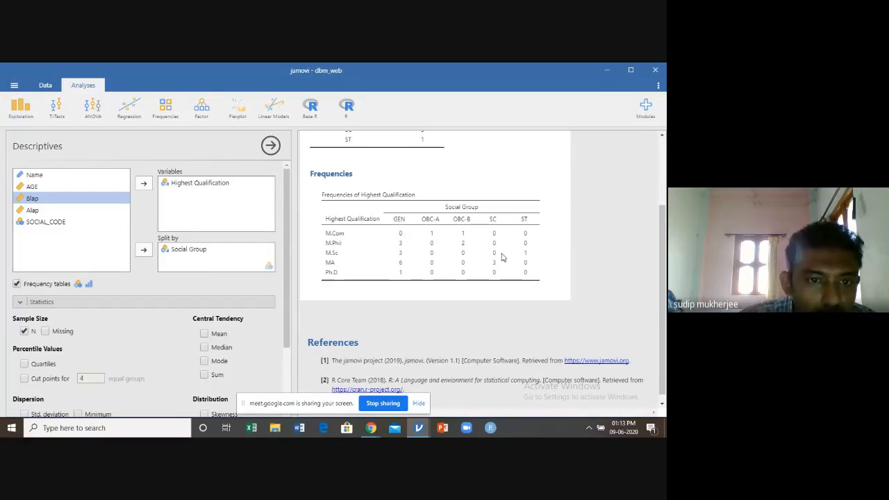
Close the Descriptives options, widen the data area and set Filter 1 inactive in the row filters
{"action": "left_click", "coordinate": [271, 146]}
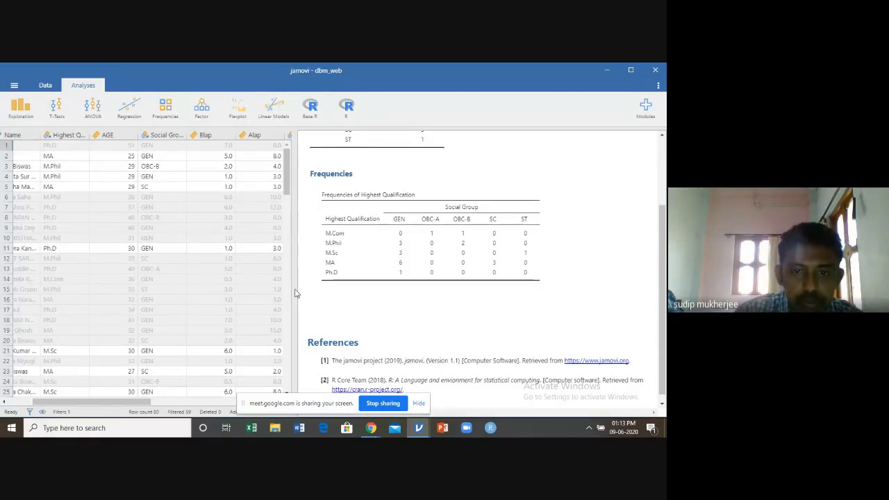
{"action": "left_click_drag", "start_coordinate": [296, 288], "coordinate": [444, 280]}
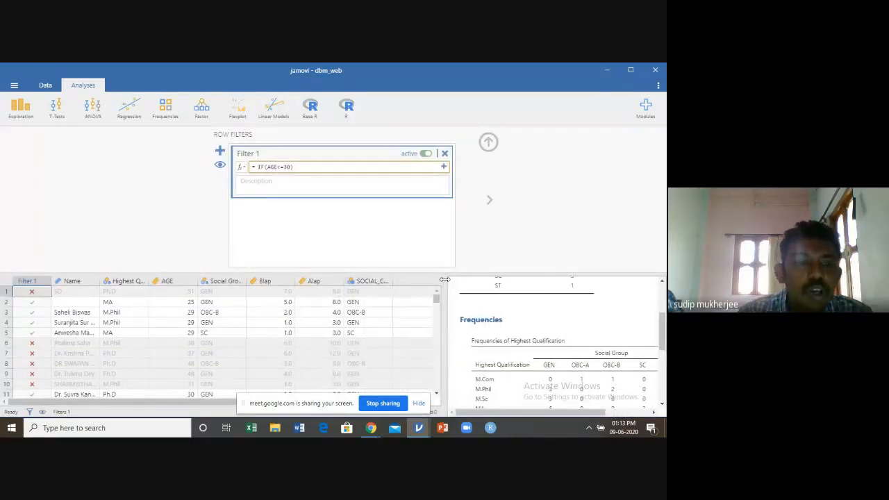
{"action": "left_click", "coordinate": [424, 155]}
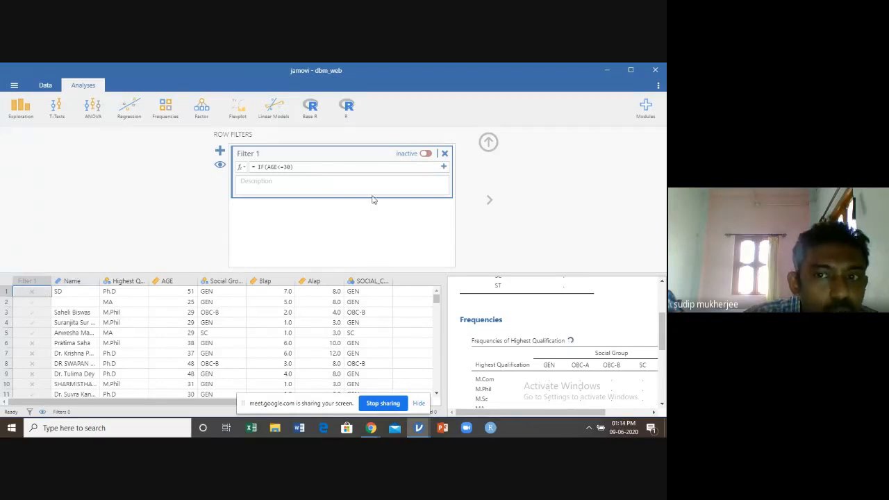
{"action": "left_click", "coordinate": [426, 154]}
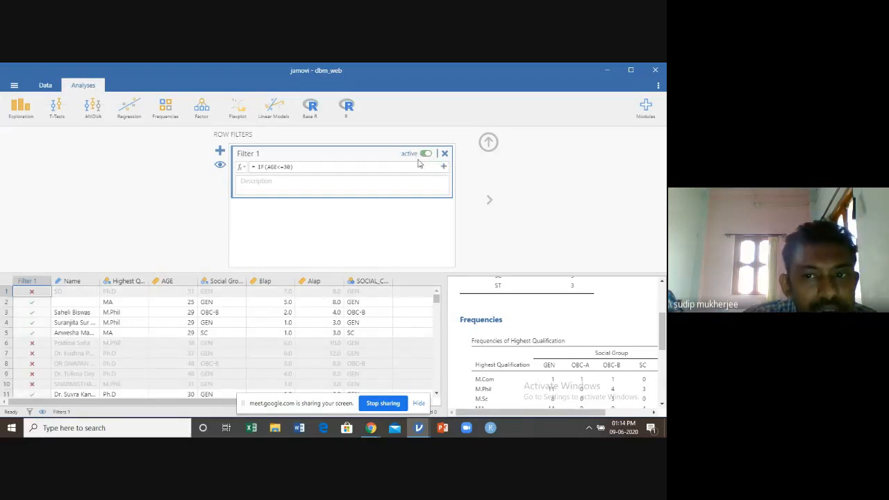
{"action": "left_click", "coordinate": [425, 153]}
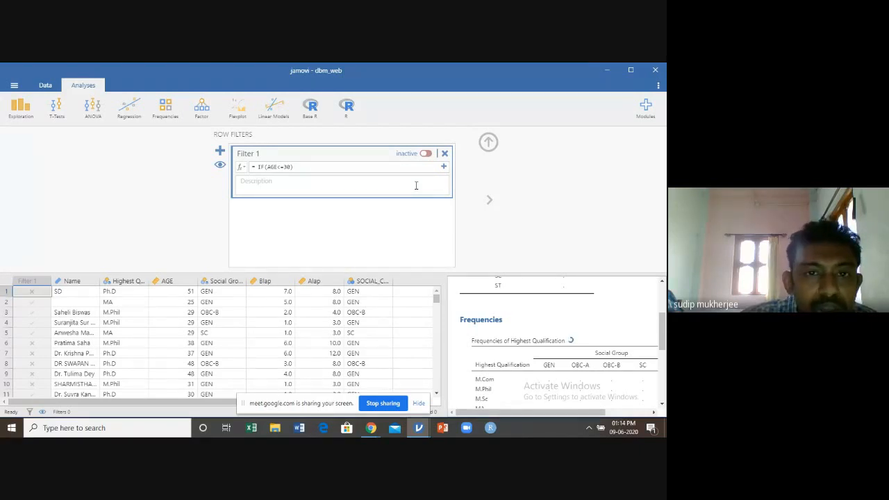
Add a second, empty row filter, set it inactive and close the row filter editor
{"action": "left_click", "coordinate": [220, 154]}
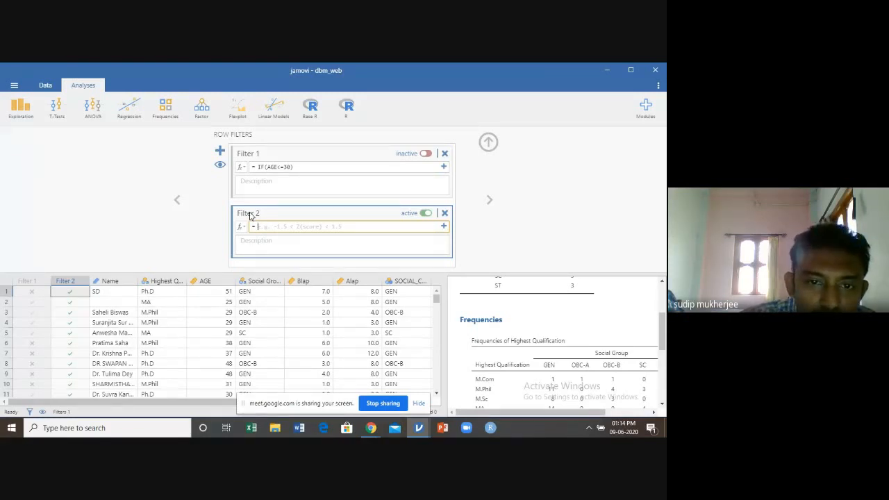
{"action": "left_click", "coordinate": [425, 214]}
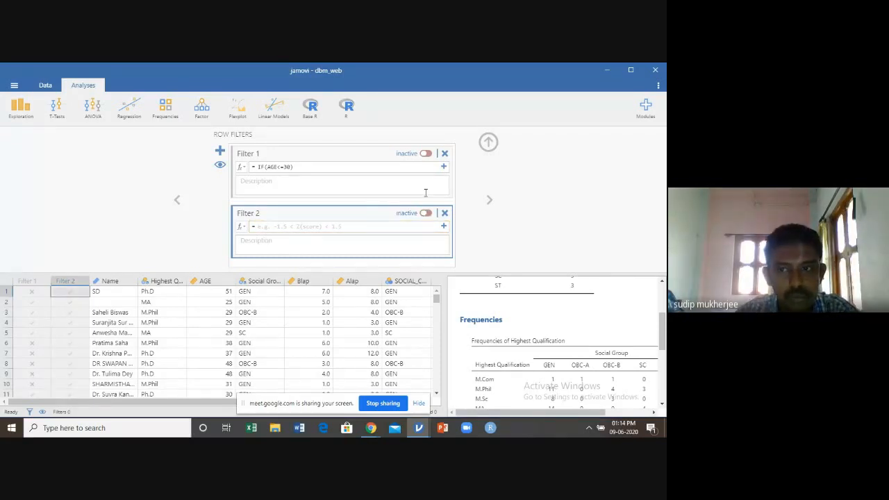
{"action": "left_click", "coordinate": [488, 143]}
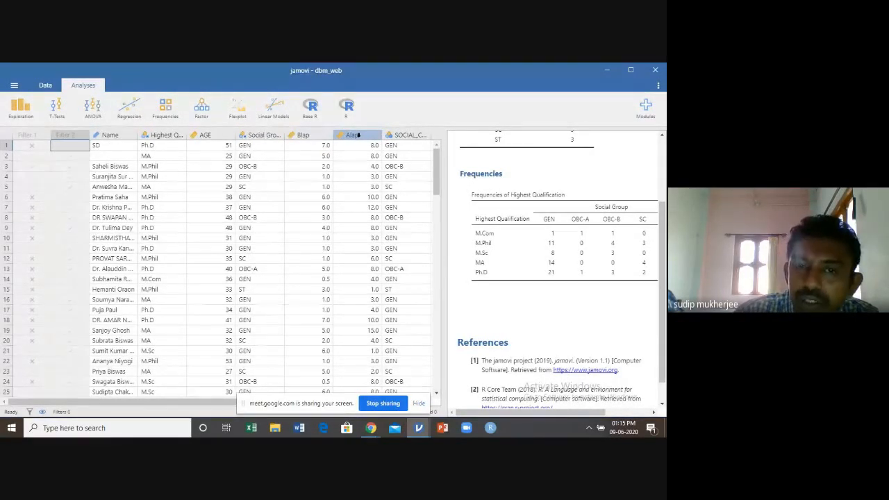
Add a computed variable directly after Blap and name it MEAN
{"action": "left_click", "coordinate": [46, 86]}
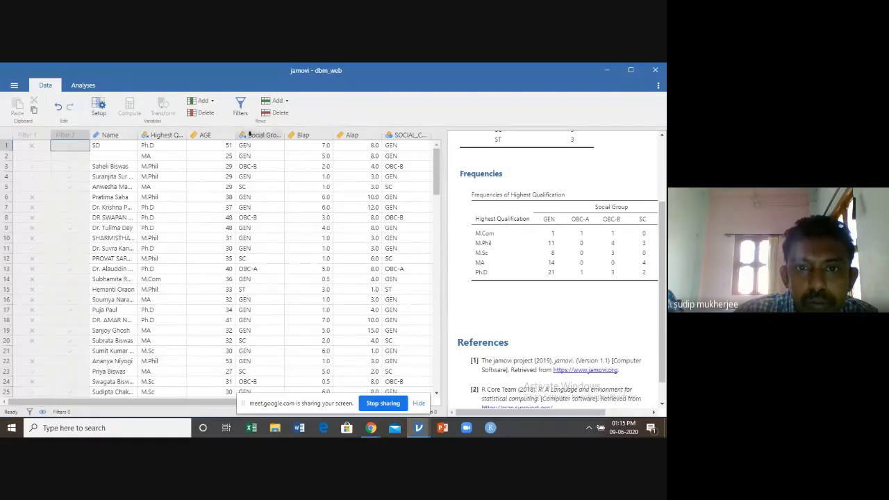
{"action": "double_click", "coordinate": [303, 135]}
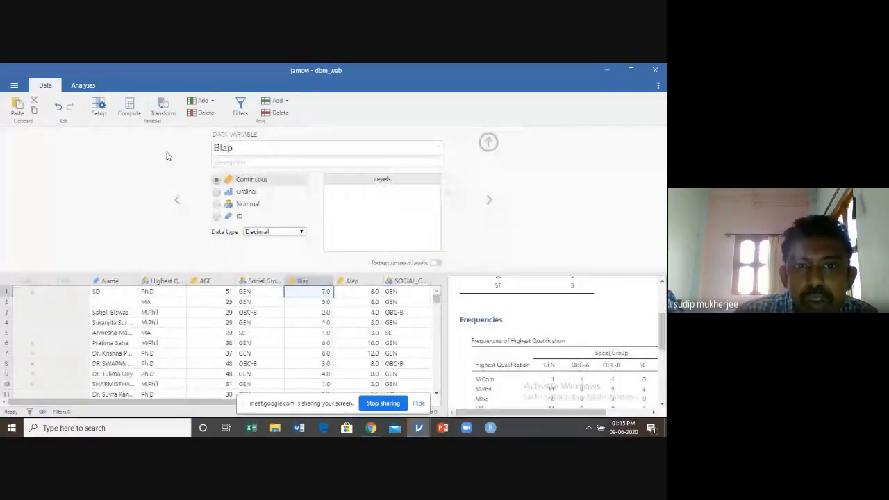
{"action": "left_click", "coordinate": [134, 114]}
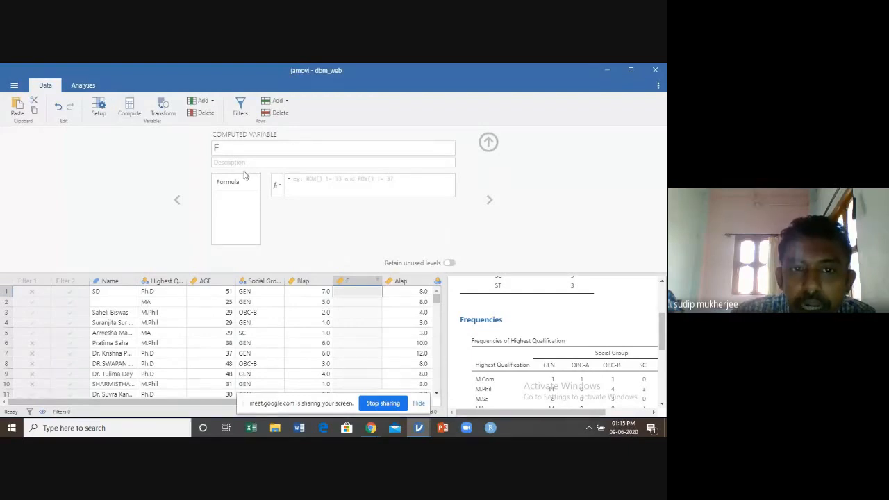
{"action": "left_click", "coordinate": [217, 148]}
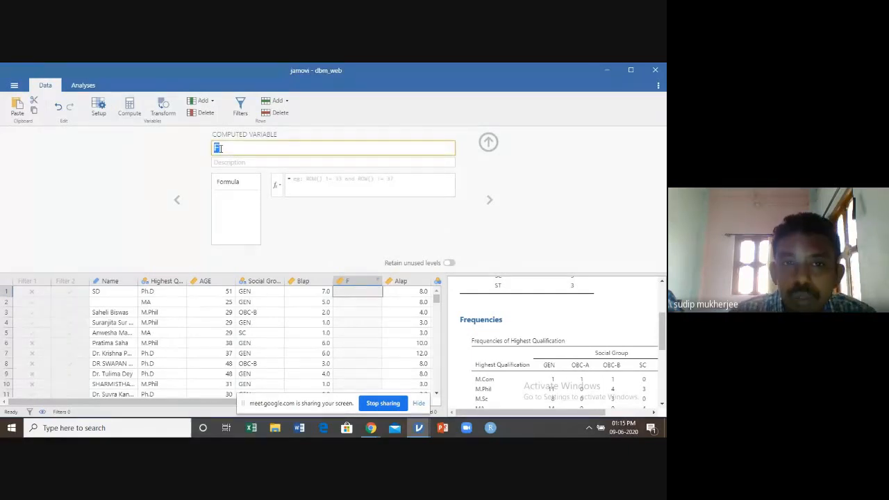
{"action": "type", "text": "MEAN"}
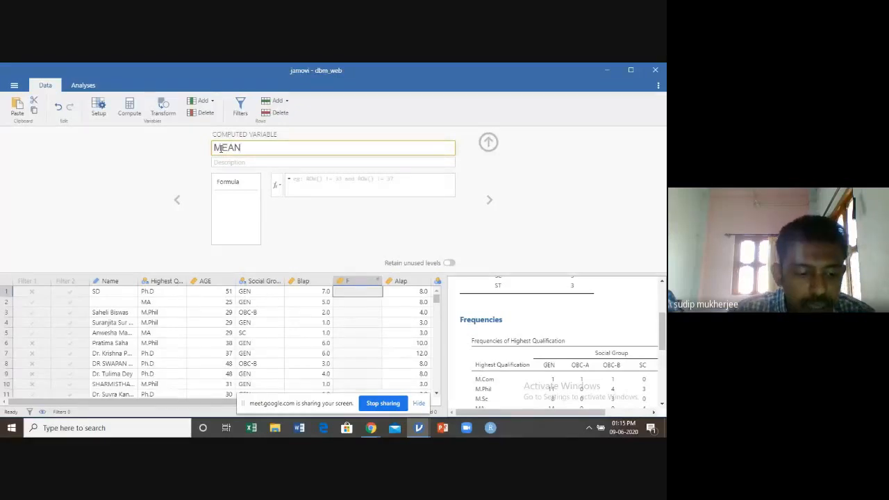
Describe the MEAN computed variable as "mean of before and after use"
{"action": "left_click", "coordinate": [218, 163]}
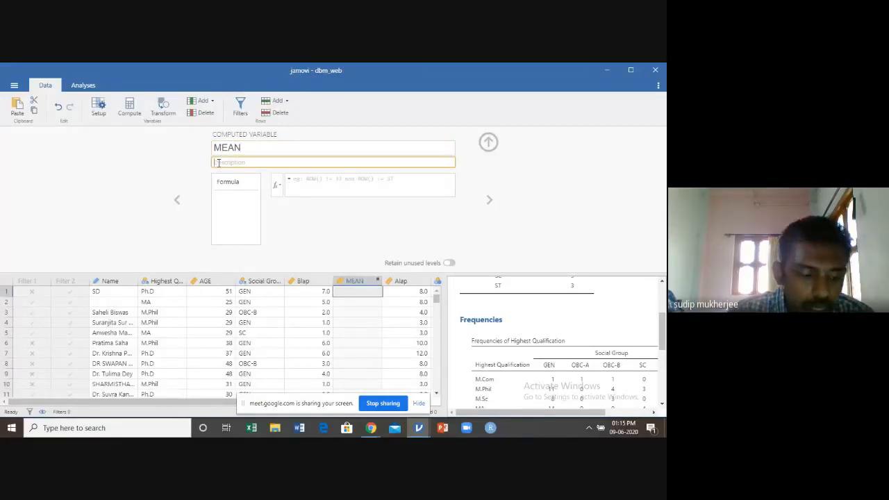
{"action": "type", "text": "mean of"}
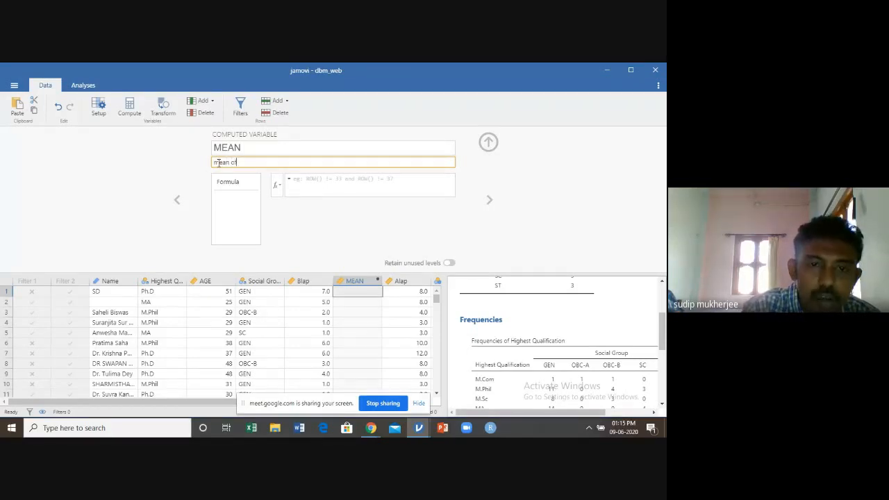
{"action": "type", "text": " bel"}
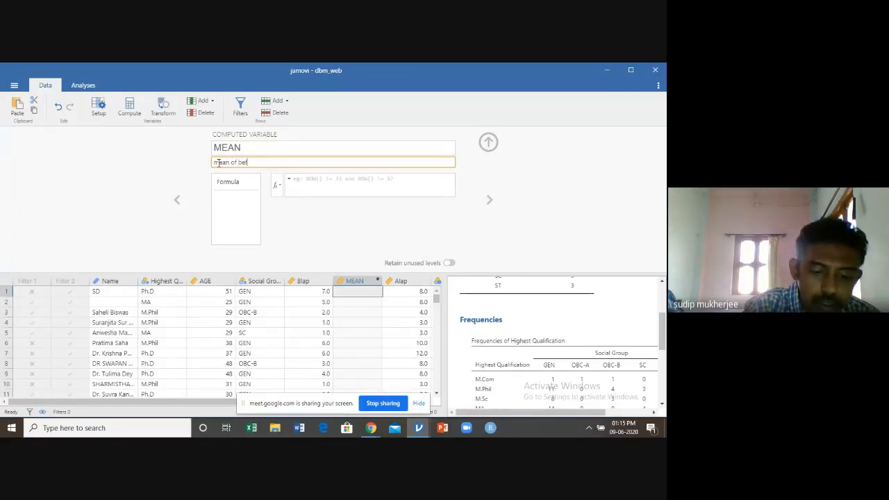
{"action": "type", "text": "ore"}
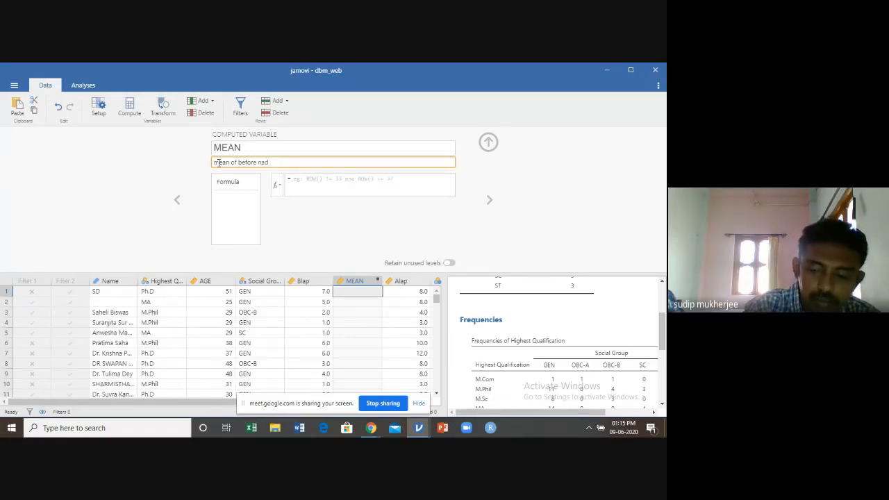
{"action": "type", "text": " and after use"}
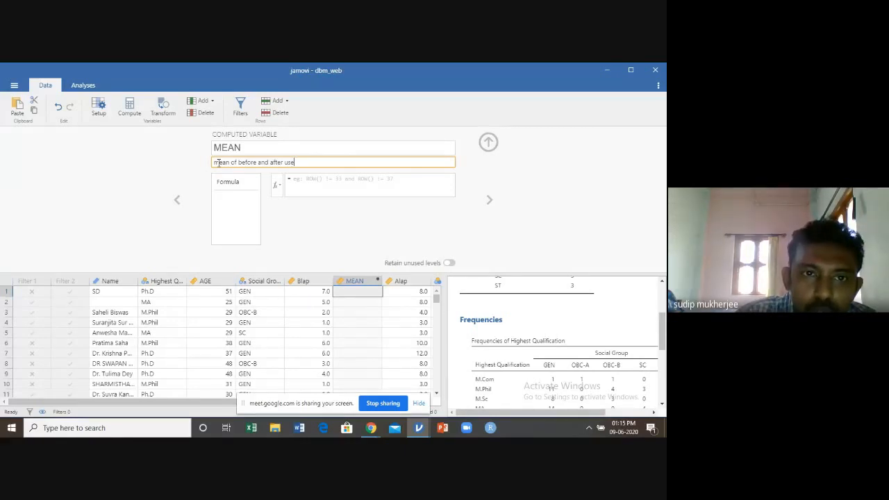
Close the variable editor and add another, empty computed variable directly after MEAN
{"action": "left_click", "coordinate": [488, 142]}
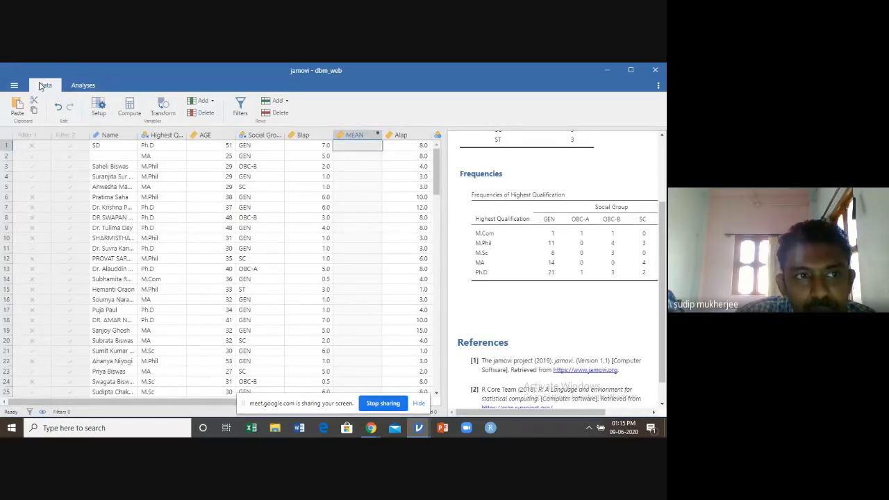
{"action": "left_click", "coordinate": [136, 116]}
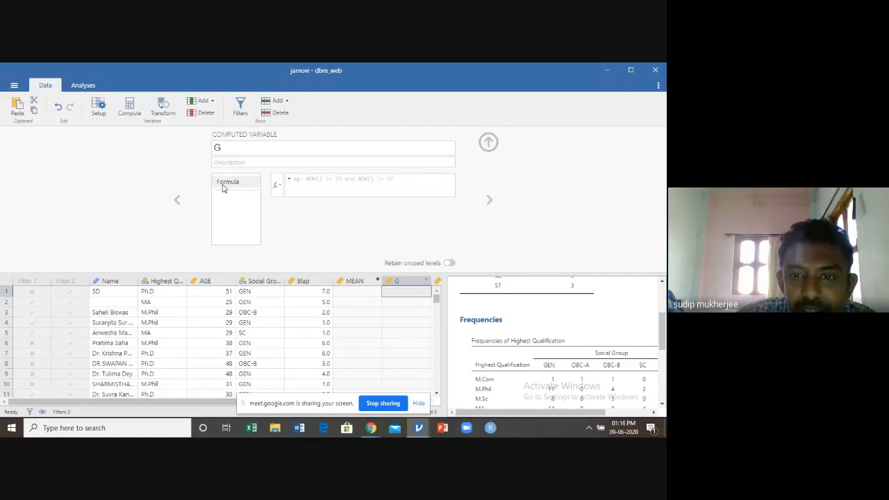
Examine the functions available for the MEAN variable's formula, from the Math group through Statistical and Misc to Simulation
{"action": "left_click", "coordinate": [351, 281]}
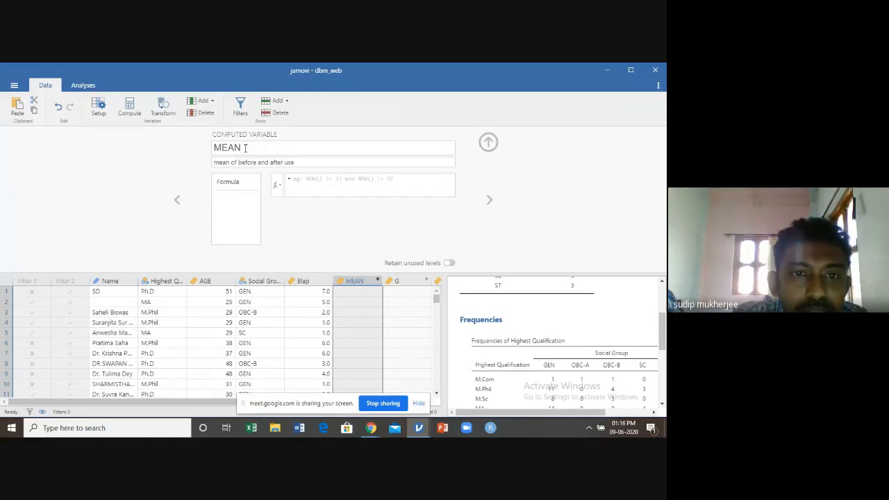
{"action": "left_click", "coordinate": [280, 190]}
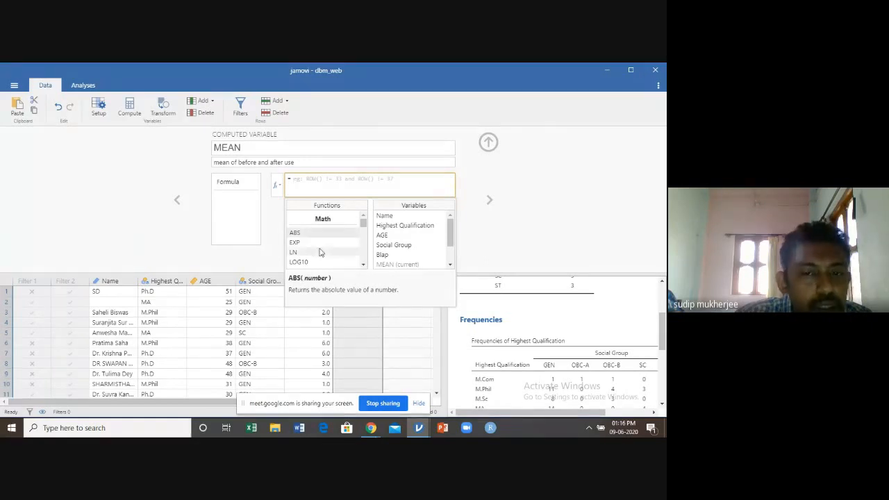
{"action": "left_click", "coordinate": [363, 266]}
{"action": "left_click", "coordinate": [363, 266]}
{"action": "left_click", "coordinate": [363, 265]}
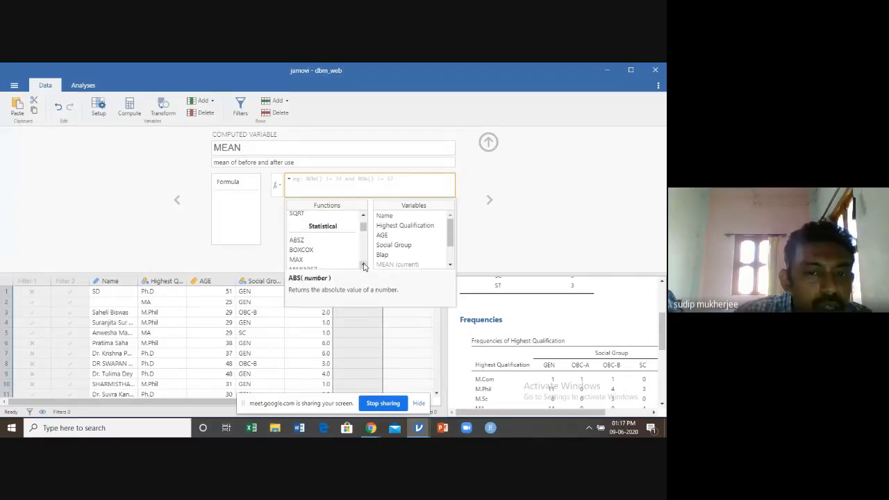
{"action": "left_click", "coordinate": [363, 265]}
{"action": "left_click", "coordinate": [363, 265]}
{"action": "left_click", "coordinate": [363, 266]}
{"action": "left_click", "coordinate": [363, 265]}
{"action": "left_click", "coordinate": [363, 266]}
{"action": "left_click", "coordinate": [363, 265]}
{"action": "left_click", "coordinate": [364, 265]}
{"action": "left_click", "coordinate": [363, 266]}
{"action": "left_click", "coordinate": [363, 265]}
{"action": "left_click", "coordinate": [363, 265]}
{"action": "left_click", "coordinate": [363, 266]}
{"action": "left_click", "coordinate": [363, 266]}
{"action": "left_click", "coordinate": [364, 265]}
{"action": "left_click", "coordinate": [364, 265]}
{"action": "left_click", "coordinate": [363, 265]}
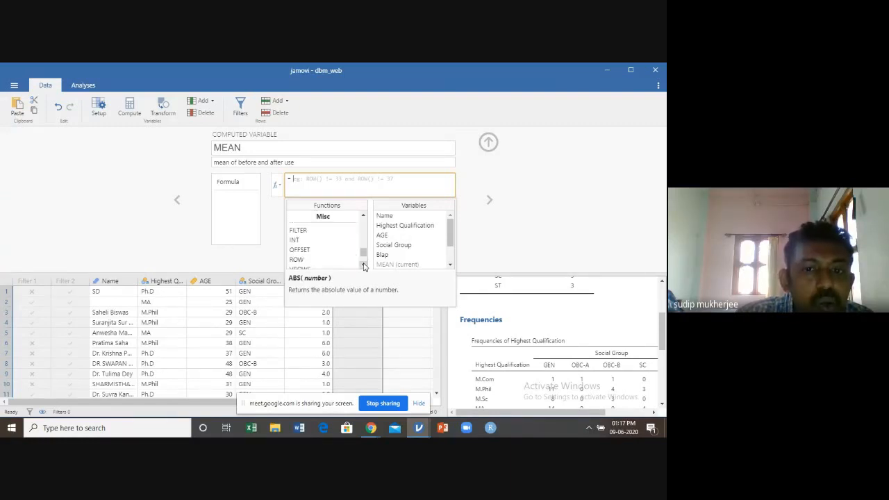
{"action": "left_click", "coordinate": [363, 265]}
{"action": "left_click", "coordinate": [363, 265]}
{"action": "left_click", "coordinate": [363, 265]}
{"action": "left_click", "coordinate": [363, 265]}
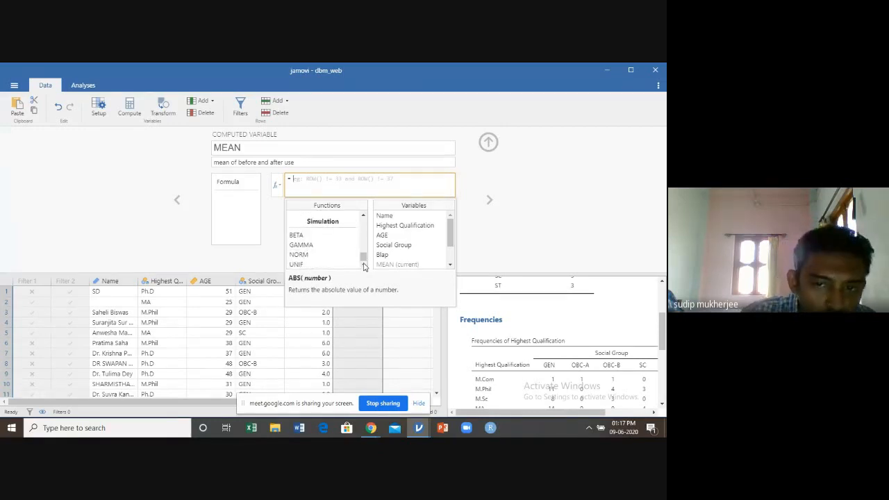
Insert the statistical MEAN function into the MEAN variable's formula
{"action": "left_click", "coordinate": [363, 216]}
{"action": "left_click", "coordinate": [363, 217]}
{"action": "left_click", "coordinate": [363, 216]}
{"action": "left_click", "coordinate": [363, 217]}
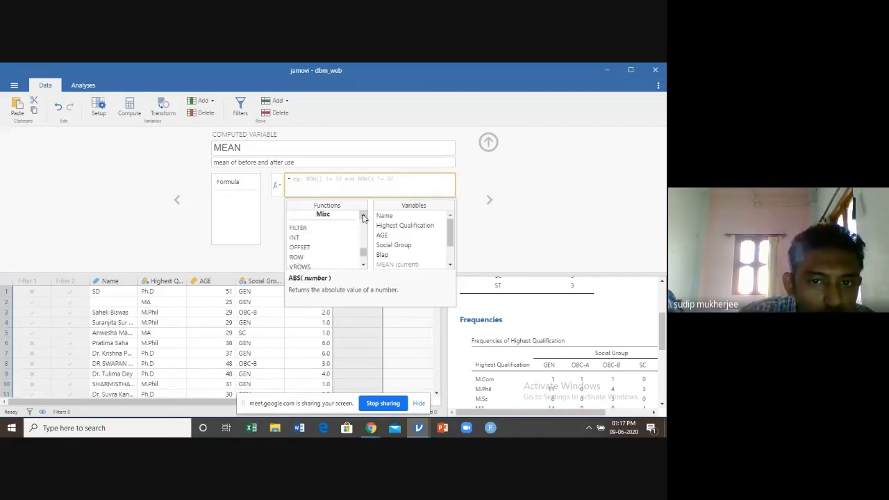
{"action": "left_click", "coordinate": [363, 216]}
{"action": "left_click", "coordinate": [362, 217]}
{"action": "left_click", "coordinate": [362, 216]}
{"action": "left_click", "coordinate": [362, 217]}
{"action": "left_click", "coordinate": [362, 217]}
{"action": "left_click", "coordinate": [363, 217]}
{"action": "left_click", "coordinate": [363, 216]}
{"action": "left_click", "coordinate": [363, 216]}
{"action": "left_click", "coordinate": [362, 217]}
{"action": "left_click", "coordinate": [363, 216]}
{"action": "left_click", "coordinate": [363, 217]}
{"action": "left_click", "coordinate": [362, 217]}
{"action": "left_click", "coordinate": [362, 217]}
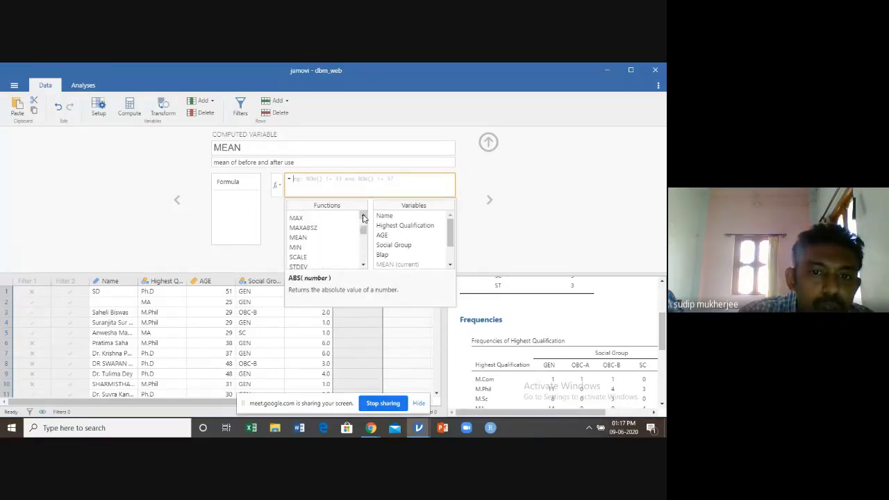
{"action": "double_click", "coordinate": [298, 238]}
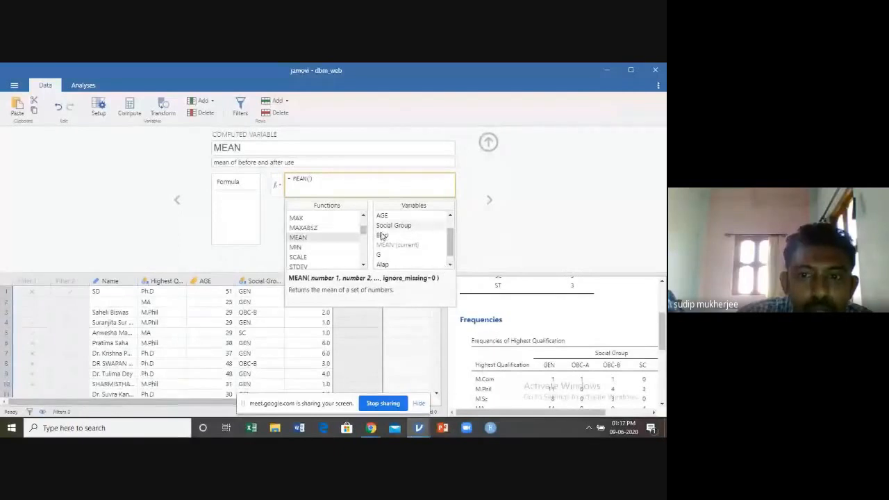
Complete the formula as MEAN(Blap,Alap), close the variable editor and look over the computed column
{"action": "left_click", "coordinate": [387, 239]}
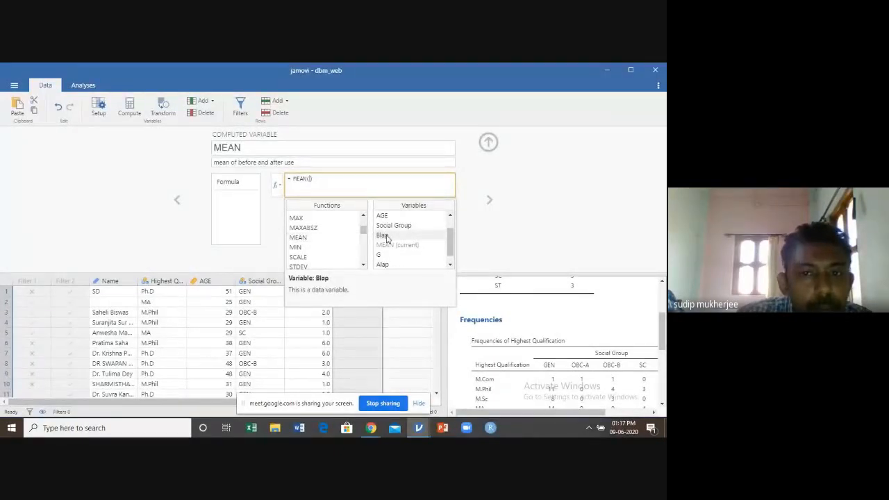
{"action": "double_click", "coordinate": [387, 238]}
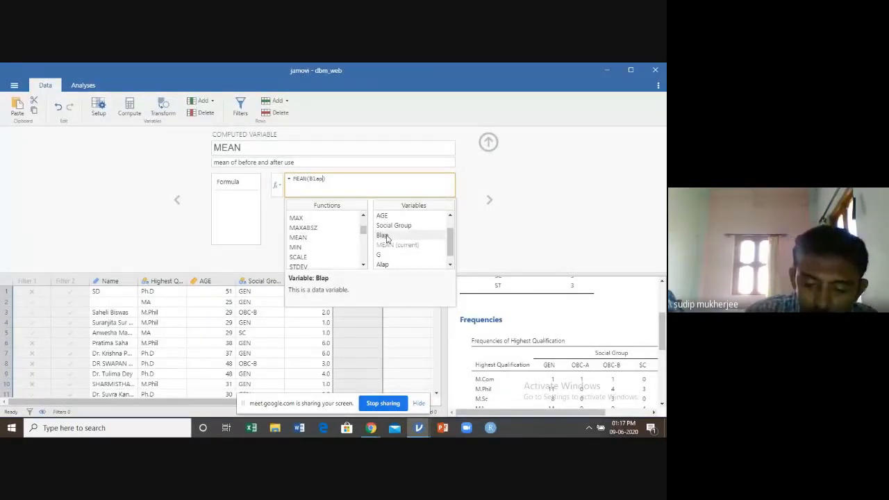
{"action": "type", "text": ",Alap"}
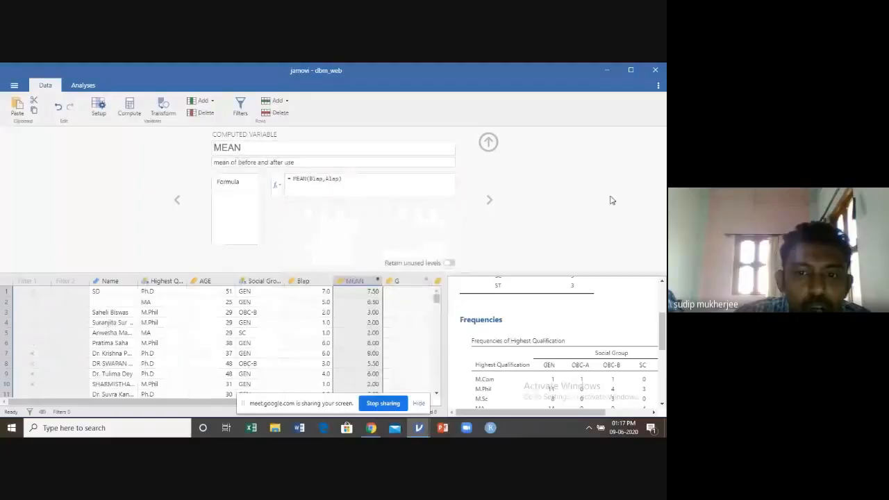
{"action": "left_click", "coordinate": [489, 142]}
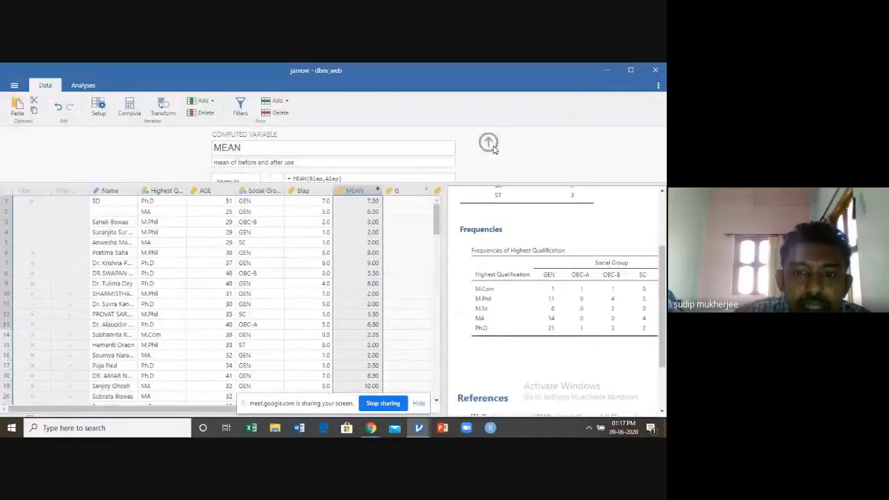
{"action": "scroll", "coordinate": [362, 210], "scroll_direction": "down", "scroll_amount": 1}
{"action": "scroll", "coordinate": [362, 210], "scroll_direction": "down", "scroll_amount": 2}
{"action": "scroll", "coordinate": [363, 206], "scroll_direction": "up", "scroll_amount": 2}
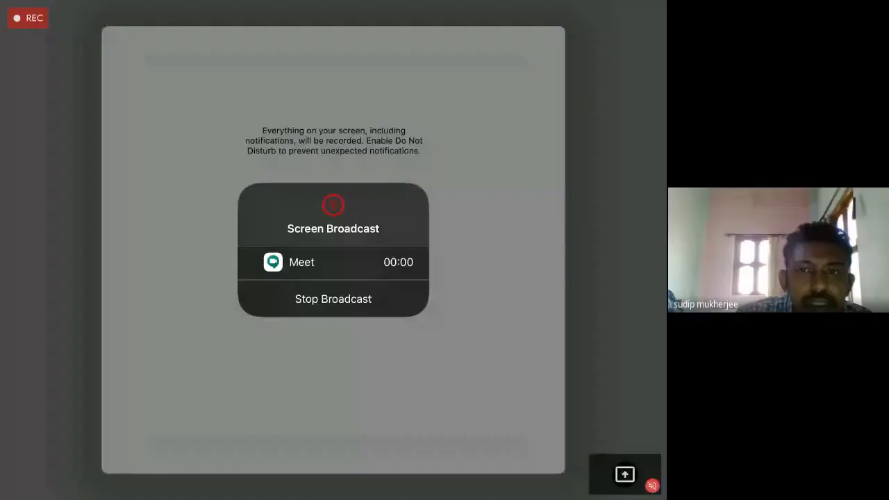
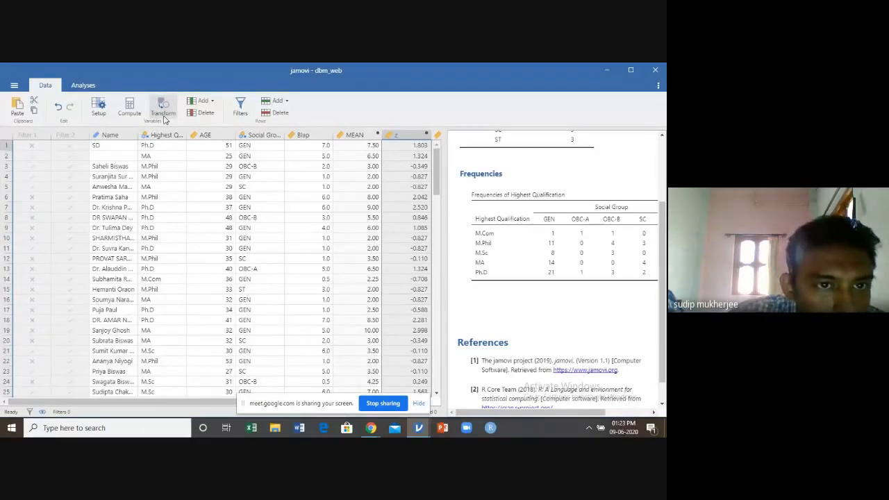
Add a transformed variable based on z, leaving its name and transform unchanged, and close the variable editor
{"action": "left_click", "coordinate": [164, 115]}
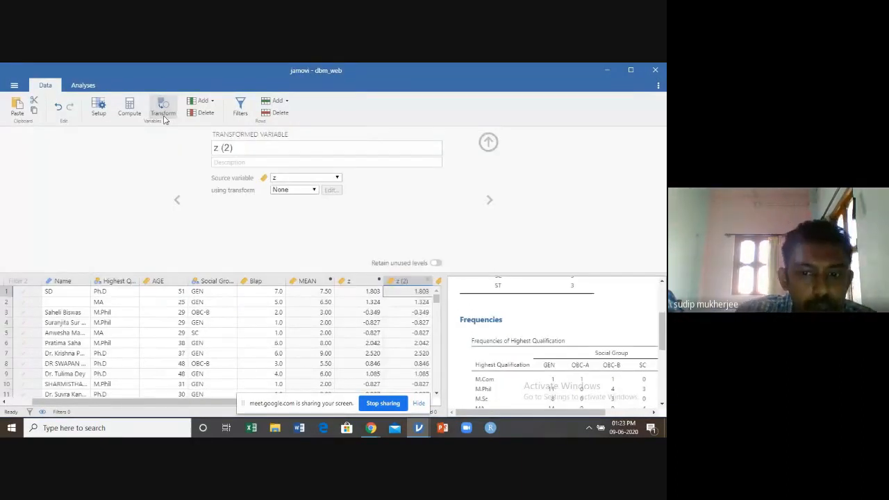
{"action": "left_click", "coordinate": [243, 154]}
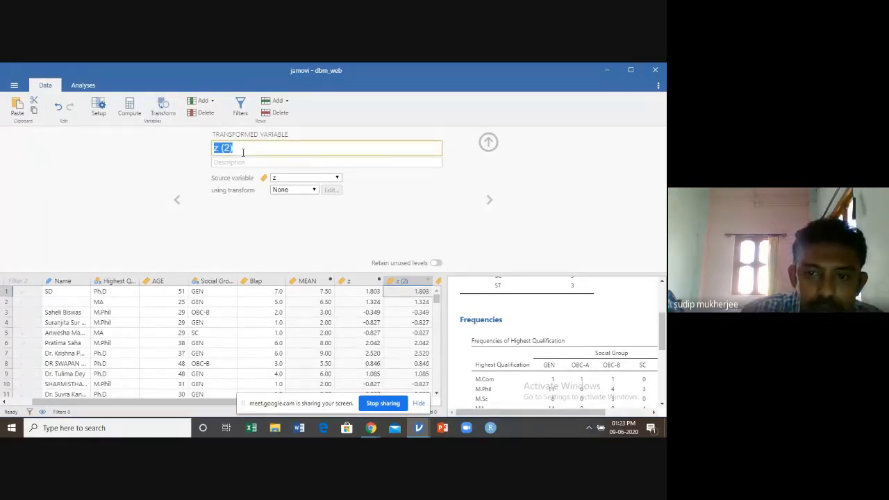
{"action": "left_click", "coordinate": [494, 145]}
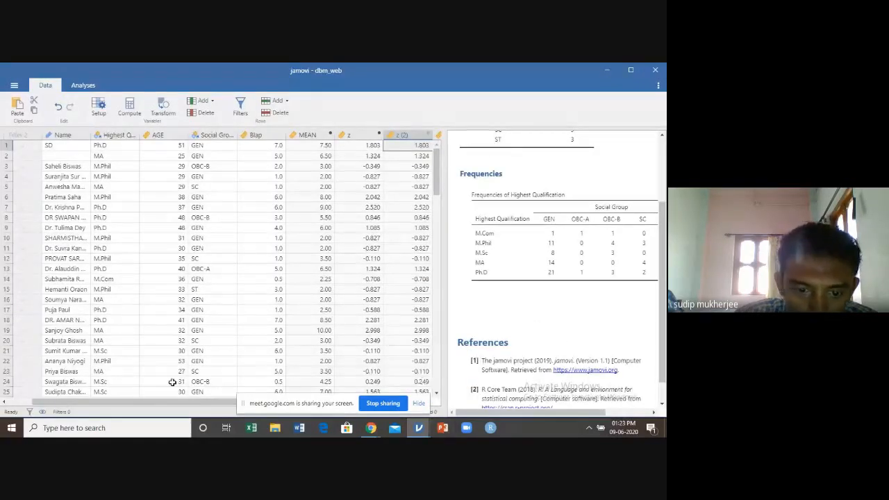
Create a new transformed variable in the empty column after the last variable and name it age_code
{"action": "left_click_drag", "start_coordinate": [193, 397], "coordinate": [254, 409]}
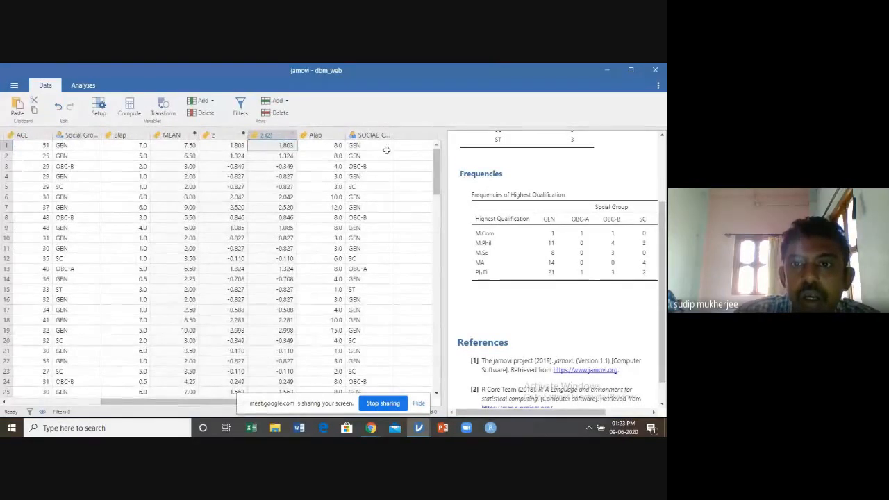
{"action": "left_click", "coordinate": [412, 135]}
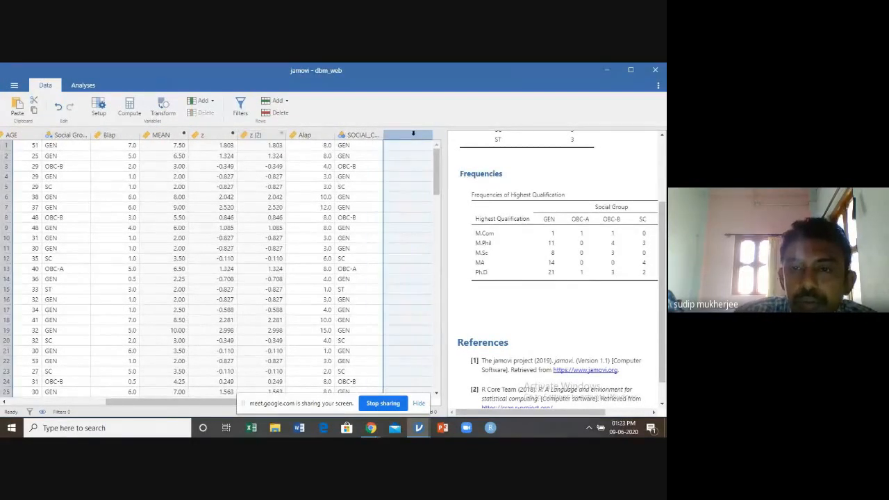
{"action": "double_click", "coordinate": [412, 135]}
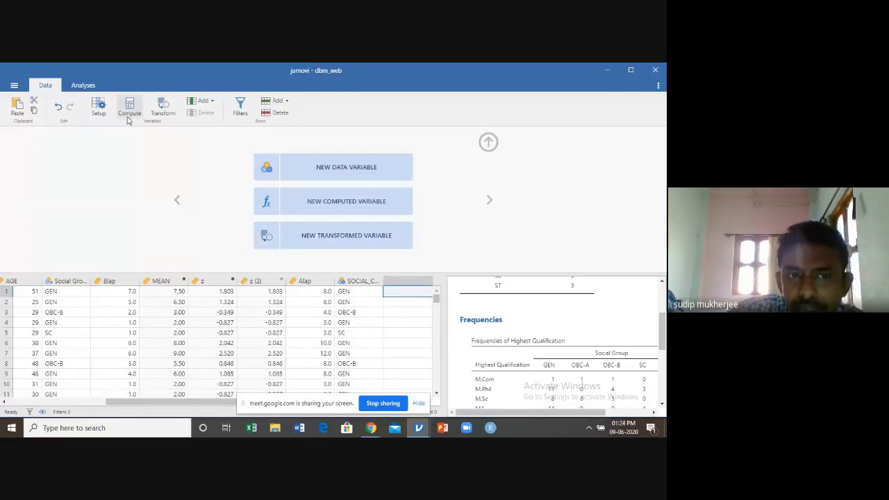
{"action": "left_click", "coordinate": [346, 239]}
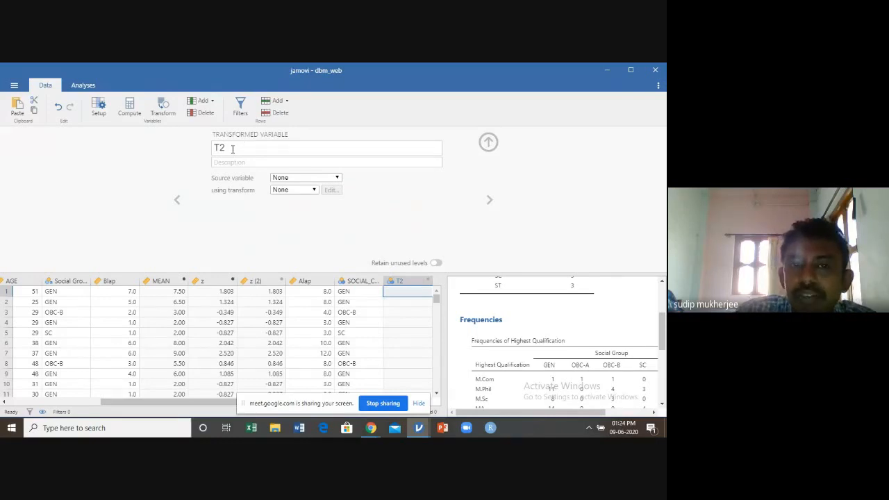
{"action": "double_click", "coordinate": [232, 148]}
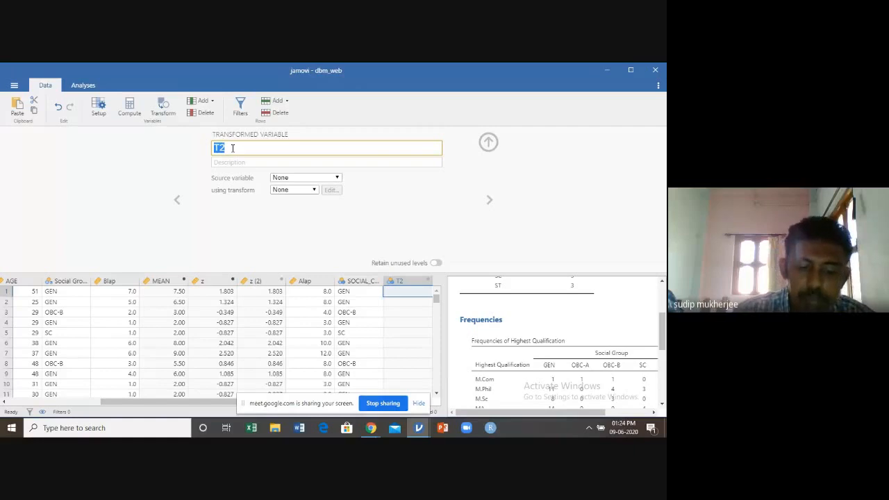
{"action": "type", "text": "age_code"}
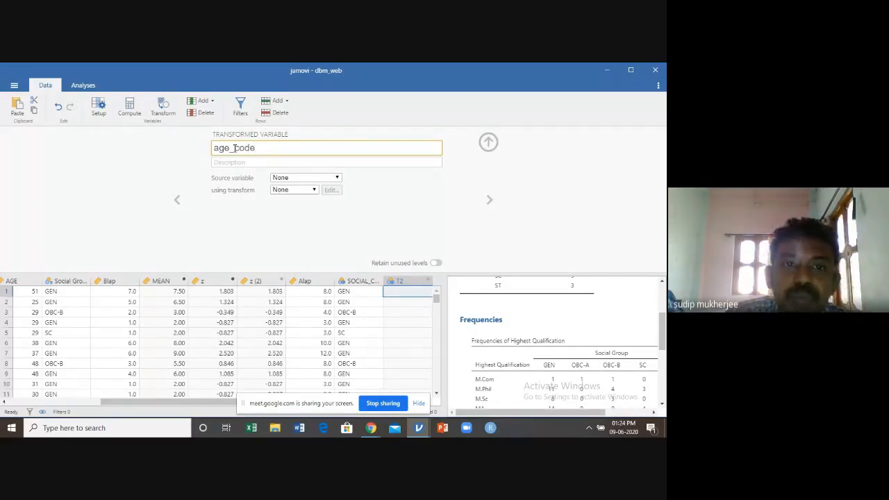
Create a new transform for age_code without recode conditions and close the transform and variable editors
{"action": "left_click", "coordinate": [315, 190]}
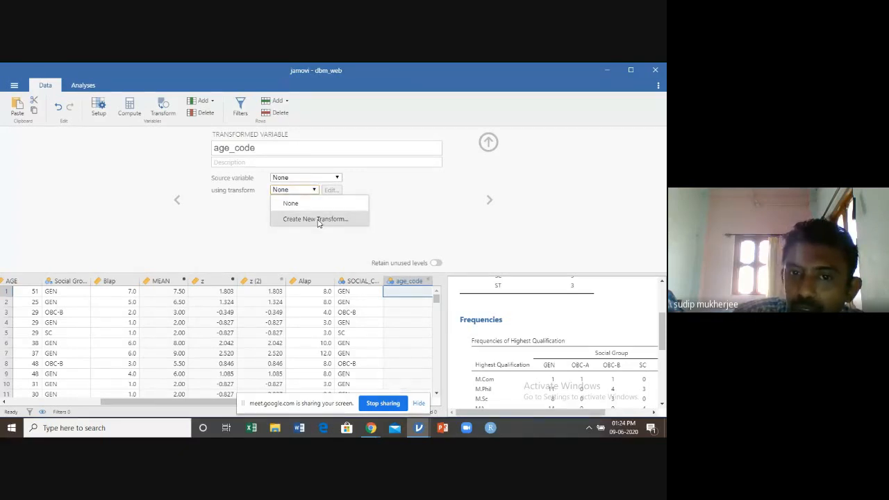
{"action": "left_click", "coordinate": [319, 221]}
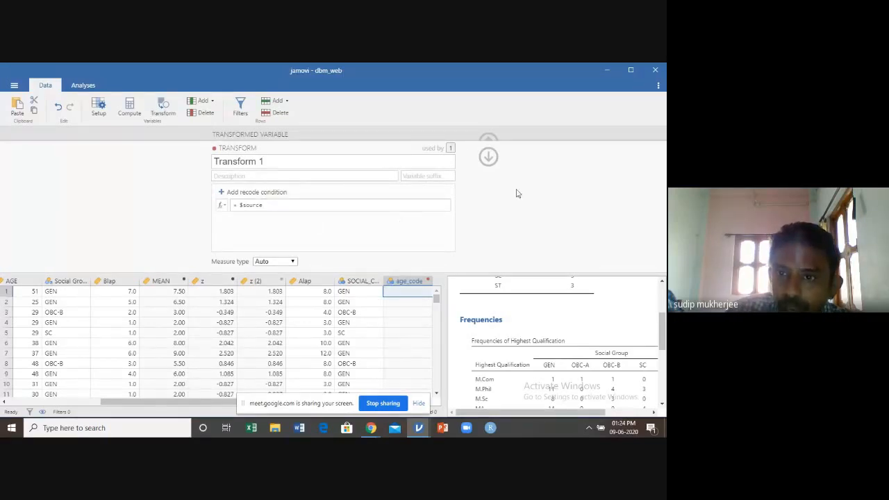
{"action": "left_click", "coordinate": [489, 156]}
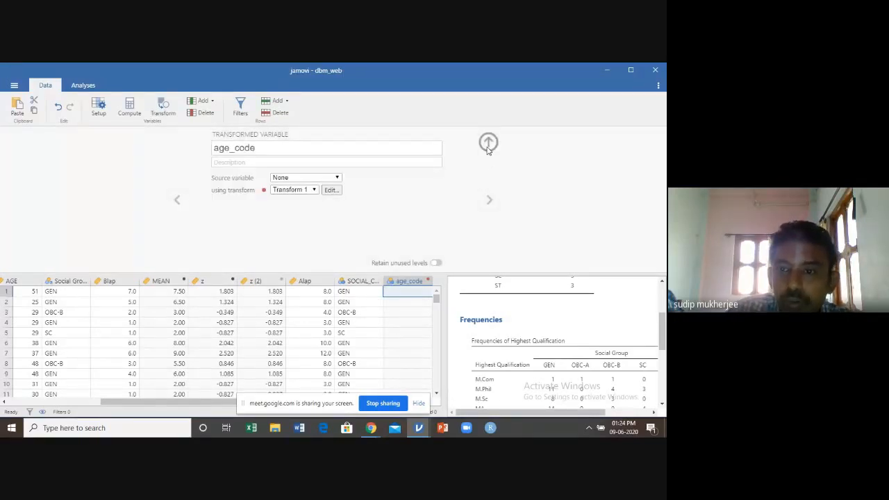
{"action": "left_click", "coordinate": [488, 143]}
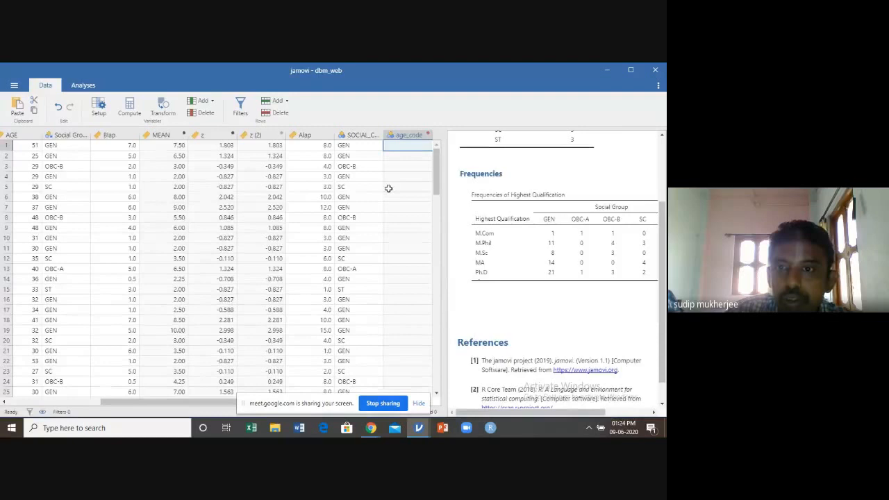
Add another transformed variable directly after age_code and return to age_code's settings
{"action": "double_click", "coordinate": [416, 136]}
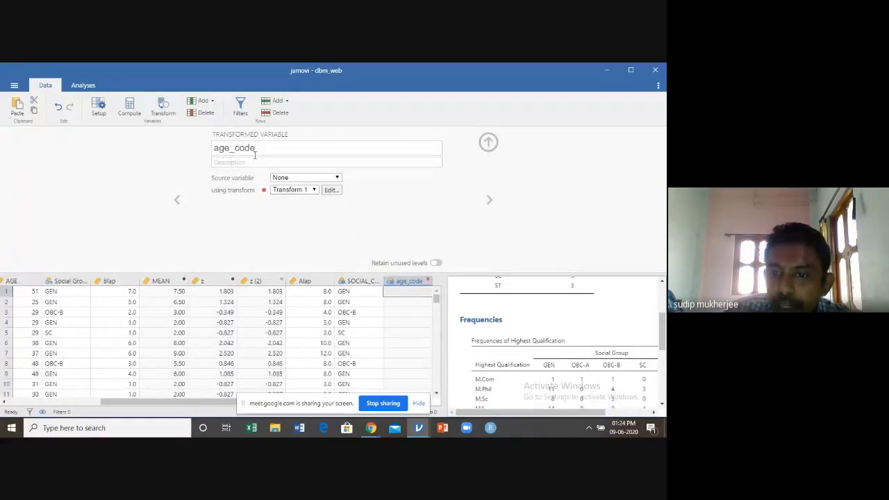
{"action": "left_click", "coordinate": [490, 201]}
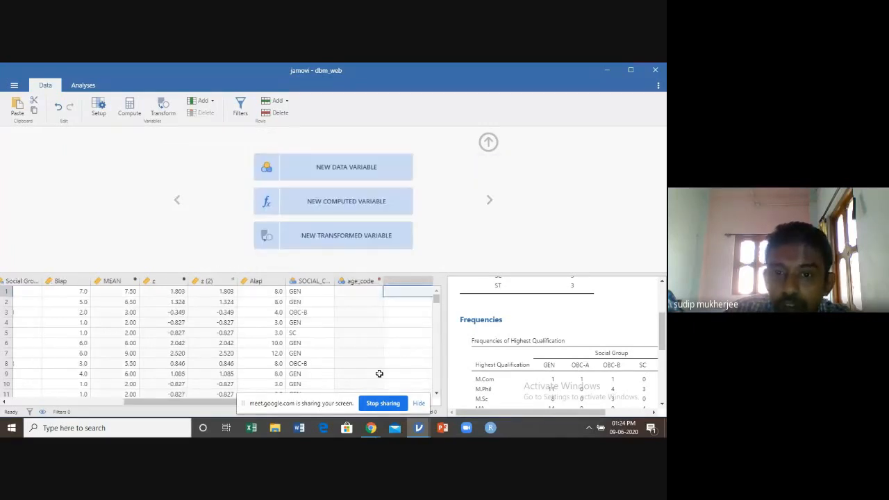
{"action": "left_click", "coordinate": [372, 239]}
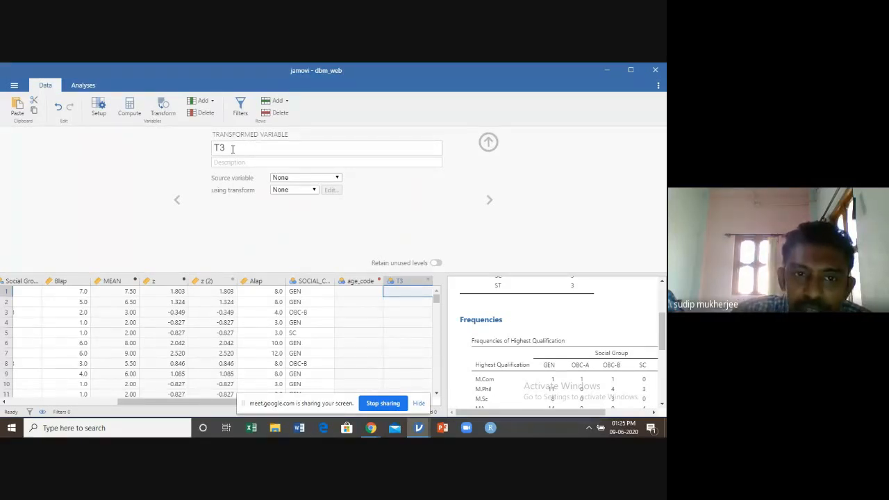
{"action": "left_click", "coordinate": [177, 202]}
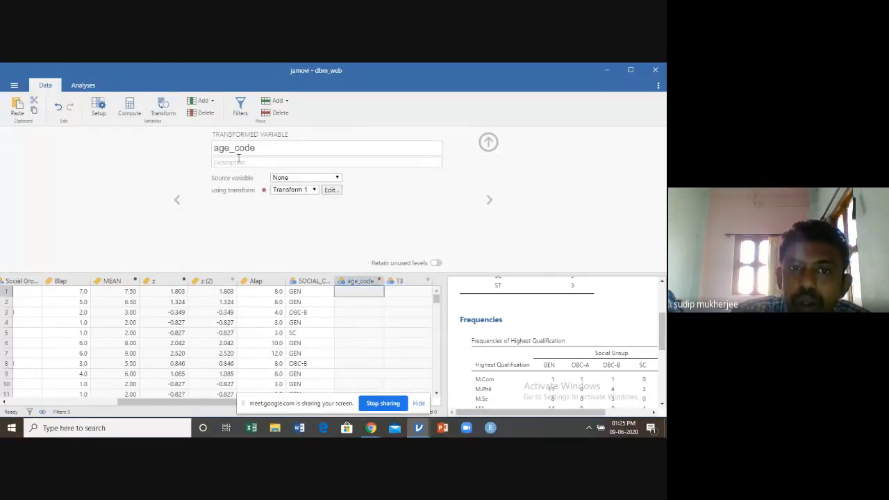
Enter "age group" as the description of age_code
{"action": "left_click", "coordinate": [226, 164]}
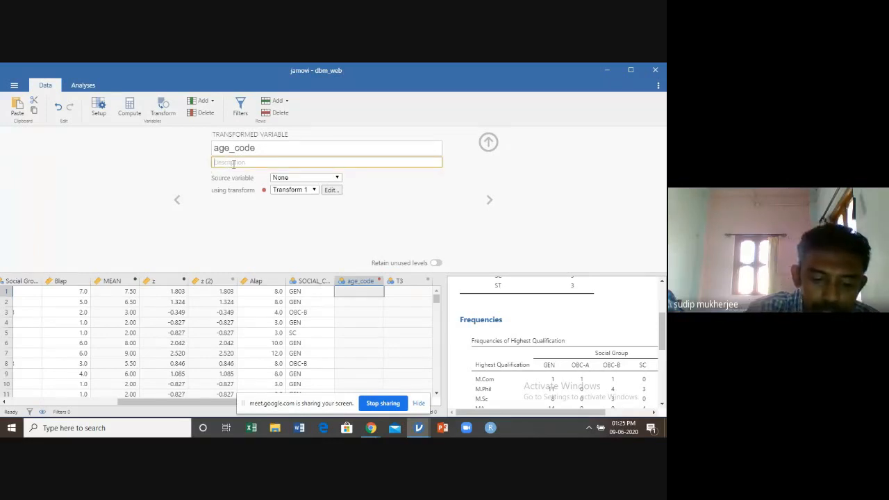
{"action": "type", "text": "group"}
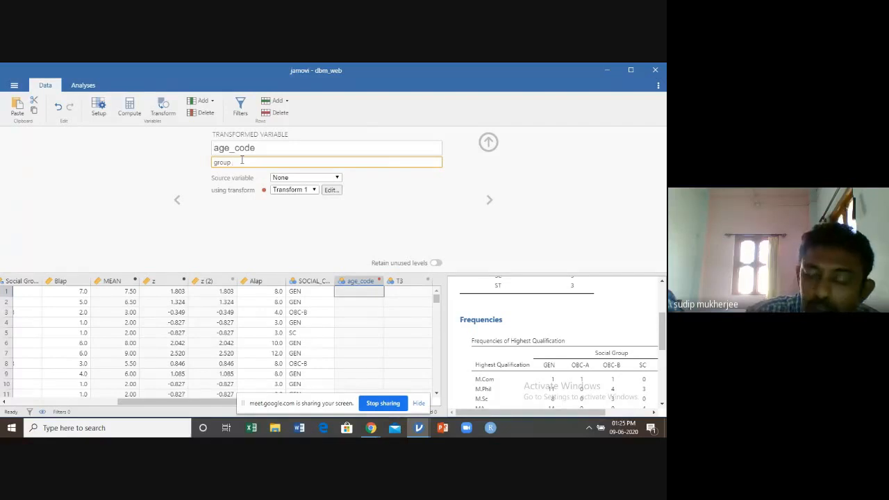
{"action": "left_click", "coordinate": [214, 162]}
{"action": "type", "text": "age"}
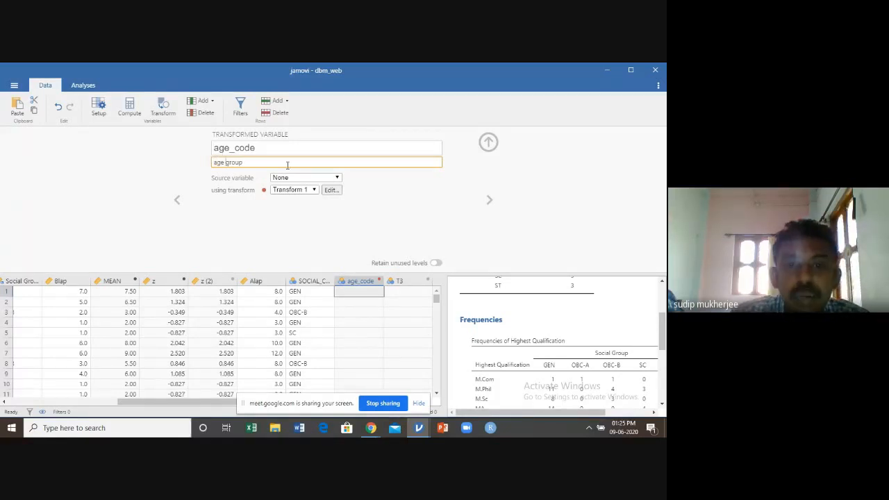
Create a second new transform for age_code in place of Transform 1
{"action": "left_click", "coordinate": [314, 192]}
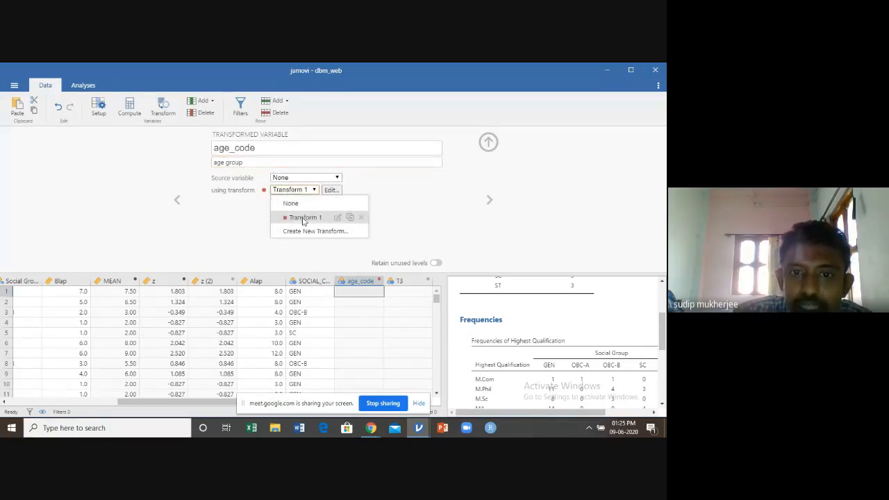
{"action": "left_click", "coordinate": [305, 221]}
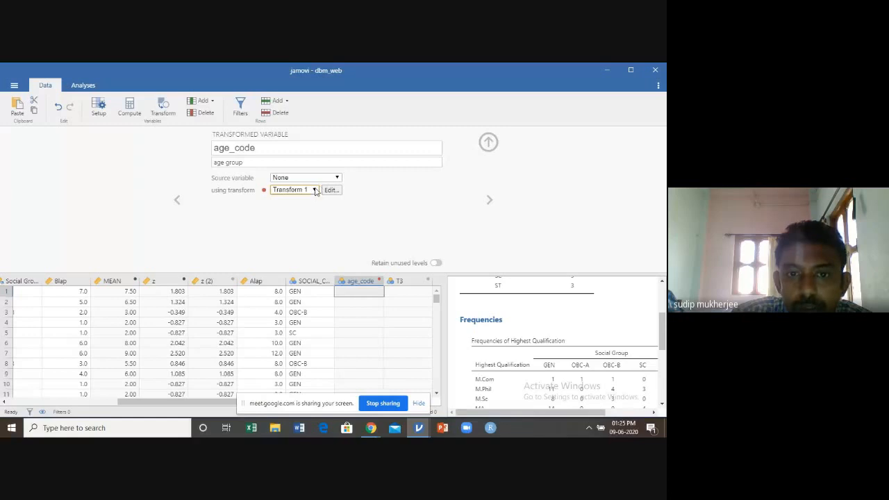
{"action": "left_click", "coordinate": [314, 190]}
{"action": "left_click", "coordinate": [316, 232]}
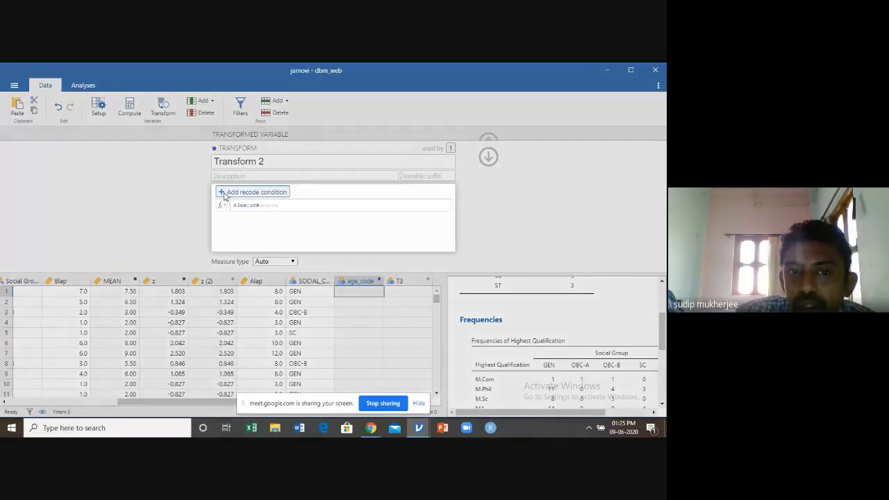
Add a recode condition to Transform 2: if $source < 40 use y, else use MA
{"action": "left_click", "coordinate": [224, 193]}
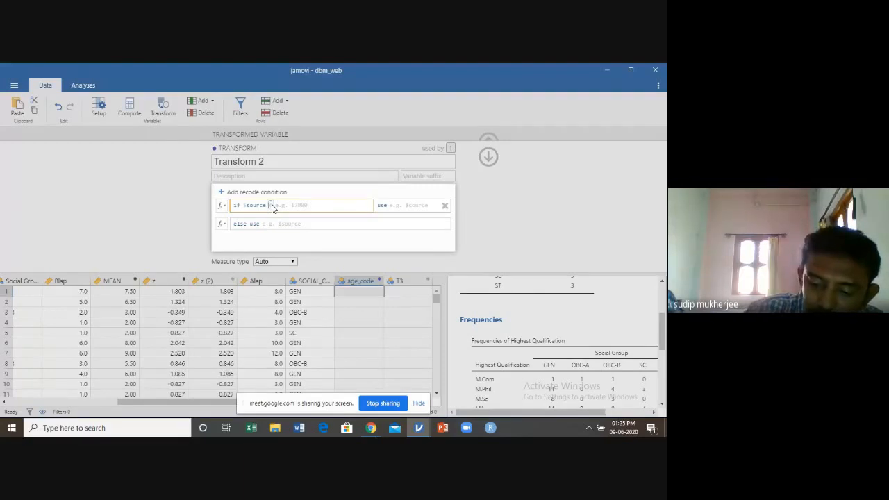
{"action": "type", "text": "< 40"}
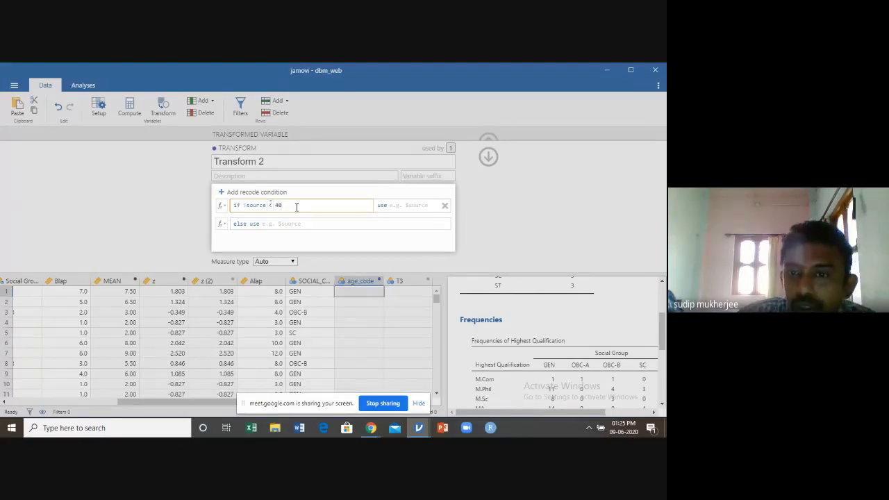
{"action": "left_click", "coordinate": [414, 207]}
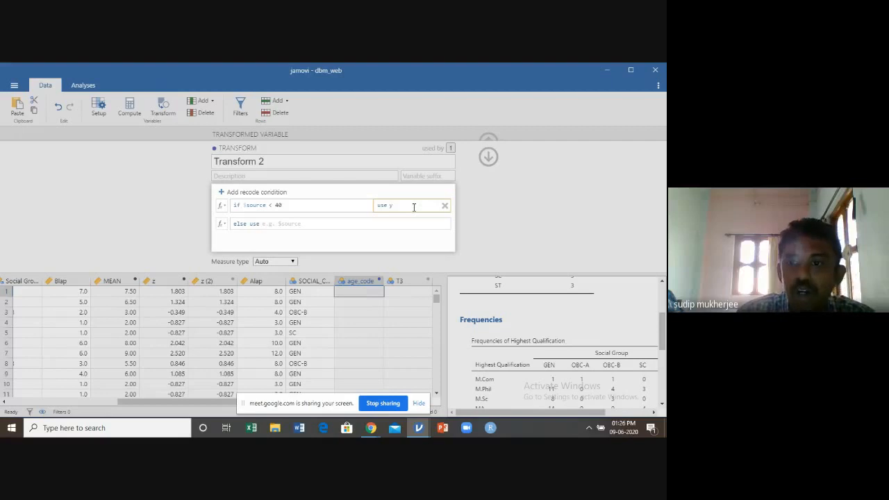
{"action": "left_click", "coordinate": [298, 223]}
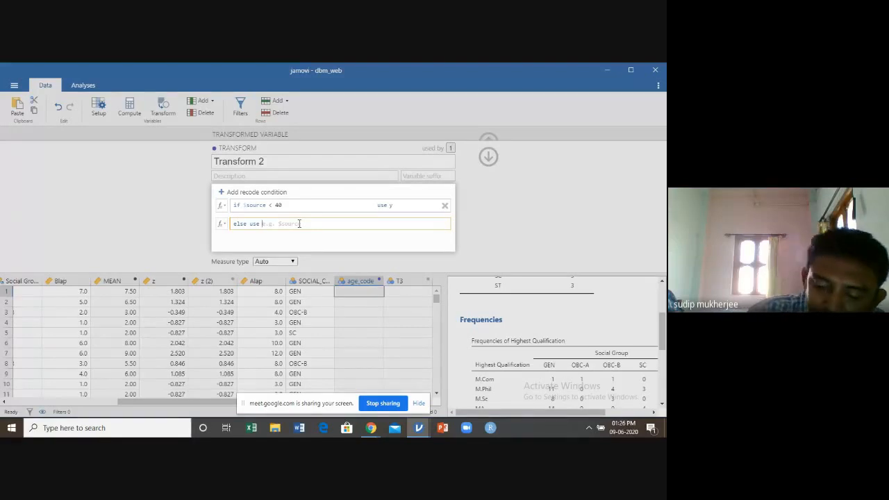
{"action": "type", "text": "MA"}
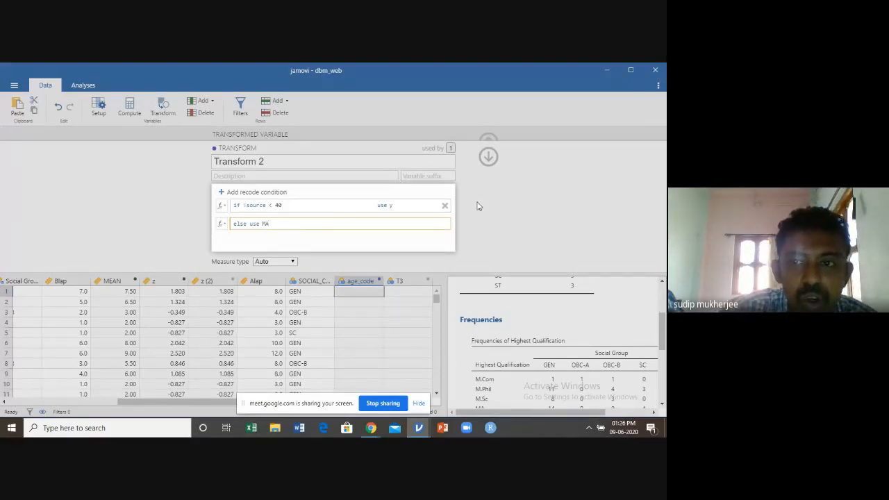
{"action": "left_click", "coordinate": [596, 200]}
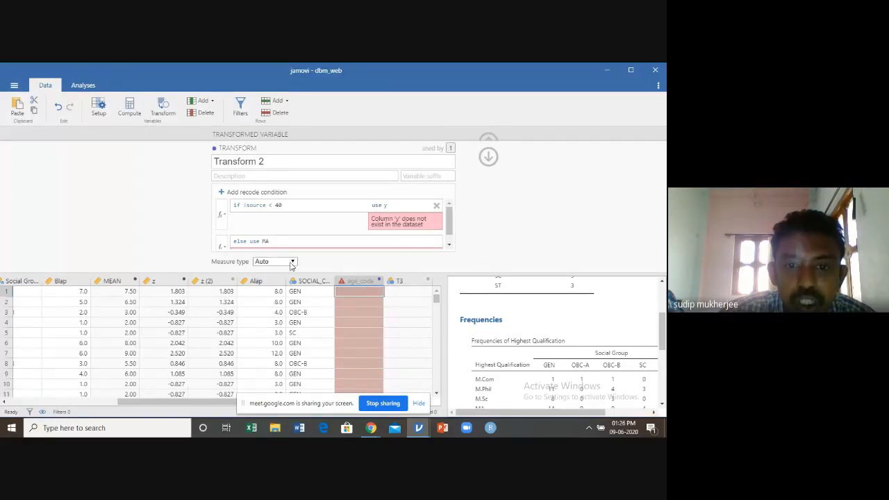
{"action": "left_click", "coordinate": [292, 263]}
{"action": "left_click", "coordinate": [293, 263]}
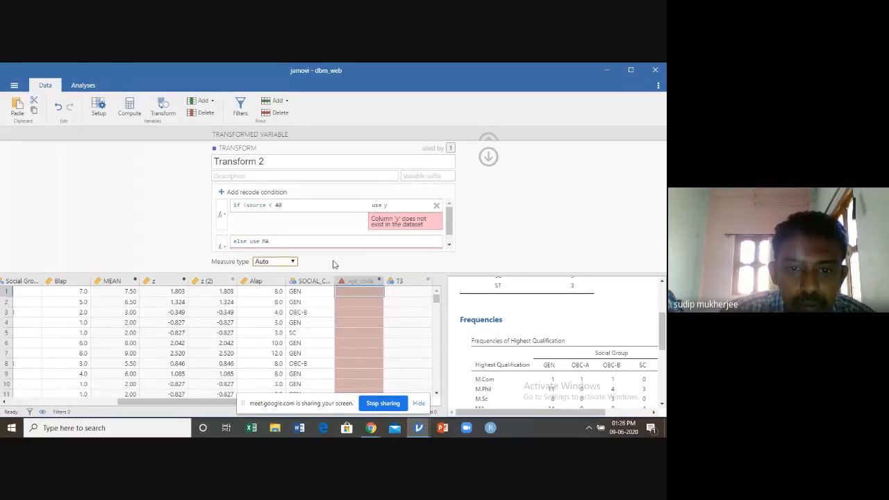
{"action": "left_click", "coordinate": [390, 206]}
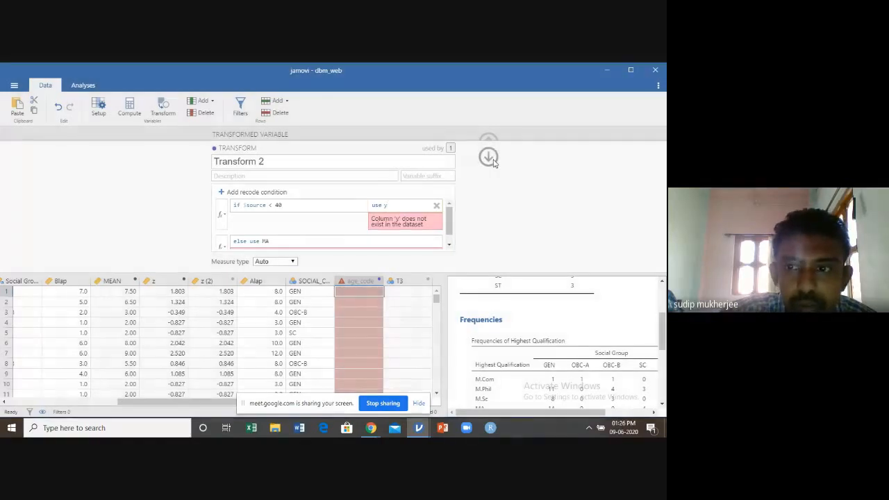
Leave the transform editor, set age_code's source variable to AGE and switch its transform to Transform 1
{"action": "left_click", "coordinate": [490, 157]}
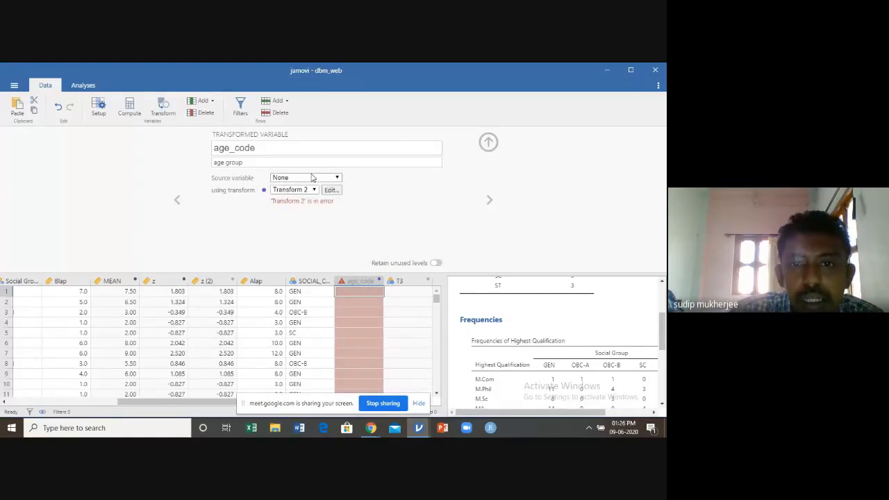
{"action": "left_click", "coordinate": [338, 178]}
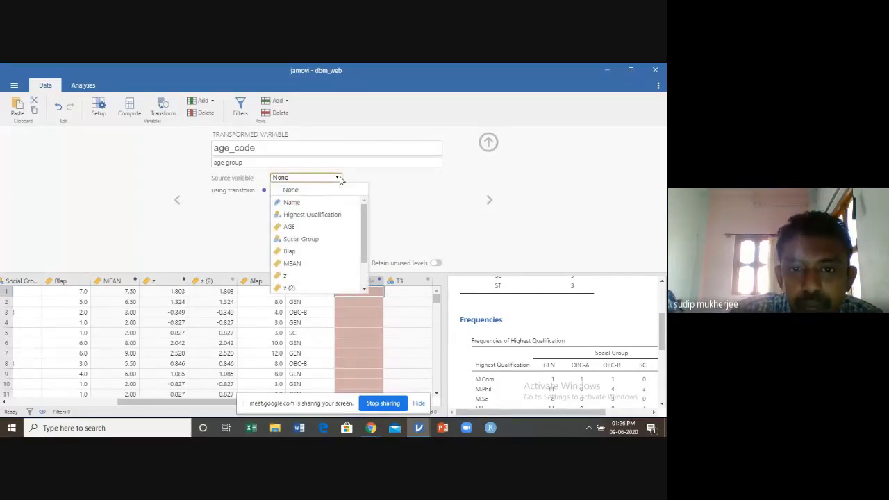
{"action": "left_click", "coordinate": [316, 228]}
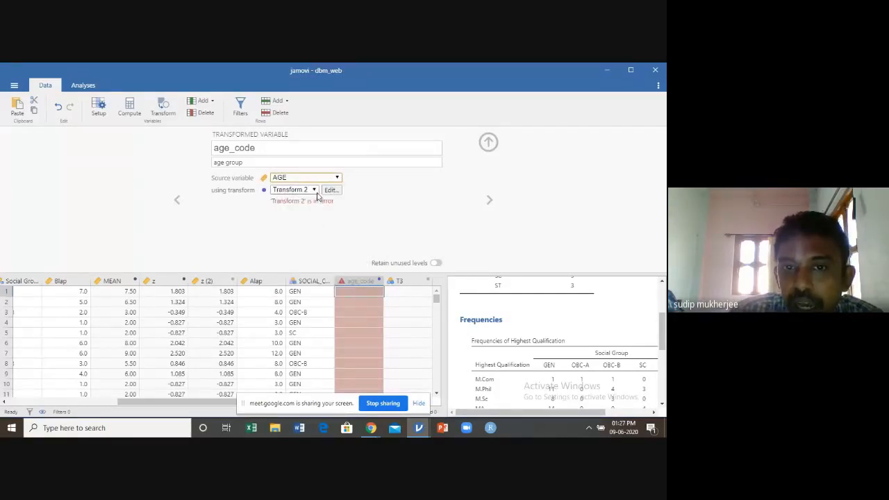
{"action": "left_click", "coordinate": [316, 191]}
{"action": "left_click", "coordinate": [320, 216]}
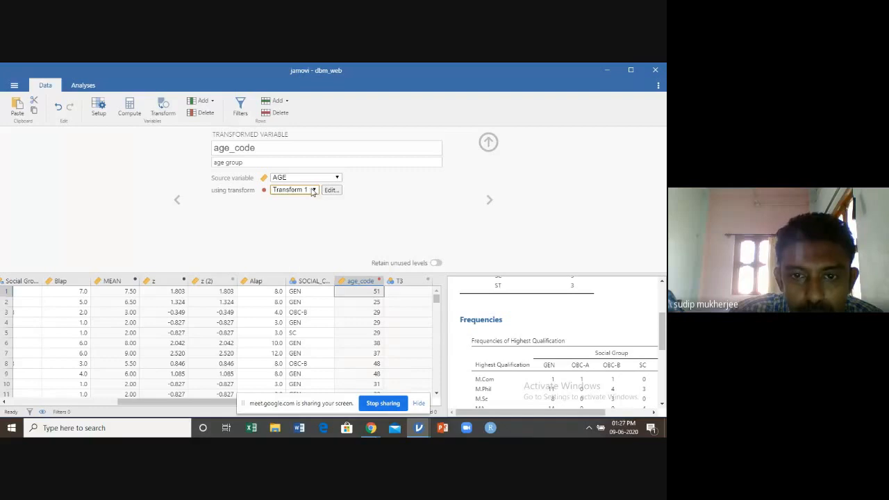
Inspect the definition of Transform 1 used by age_code, then leave the transform editor
{"action": "left_click", "coordinate": [314, 191]}
{"action": "left_click", "coordinate": [314, 191]}
{"action": "left_click", "coordinate": [314, 191]}
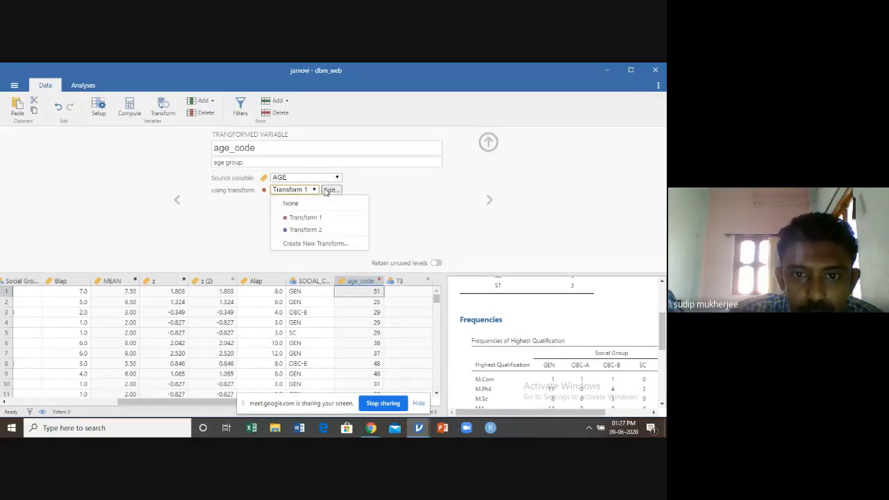
{"action": "left_click", "coordinate": [331, 190]}
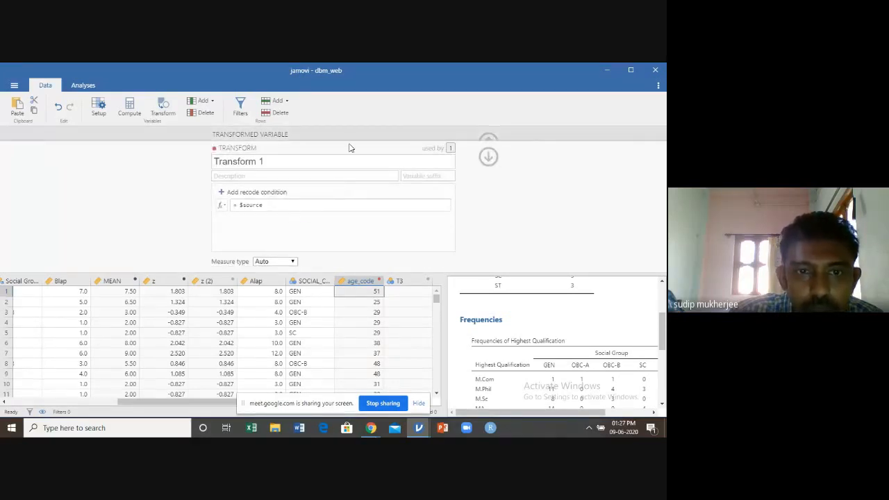
{"action": "left_click", "coordinate": [489, 157]}
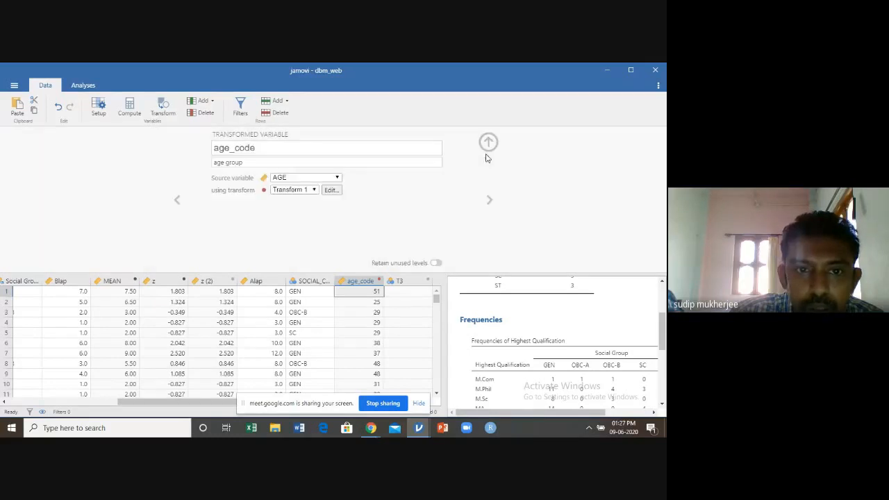
{"action": "left_click", "coordinate": [313, 191]}
{"action": "left_click", "coordinate": [310, 218]}
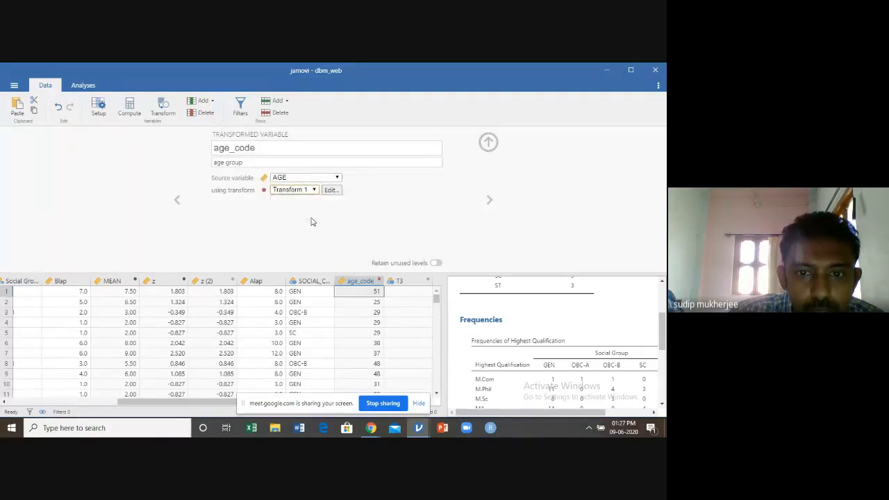
{"action": "left_click", "coordinate": [327, 190]}
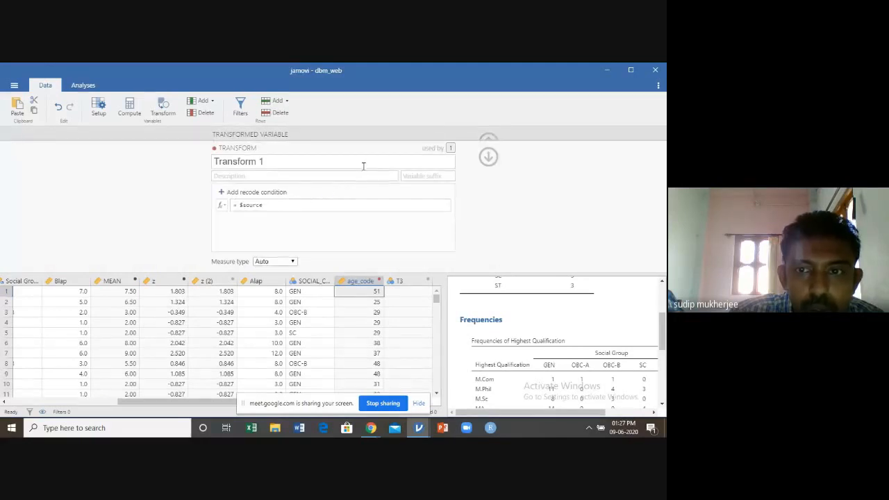
{"action": "left_click", "coordinate": [488, 156]}
Switch age_code to Transform 2 and change the result of its $source < 40 condition to the quoted text 'y'
{"action": "left_click", "coordinate": [315, 191]}
{"action": "left_click", "coordinate": [309, 229]}
{"action": "left_click", "coordinate": [334, 189]}
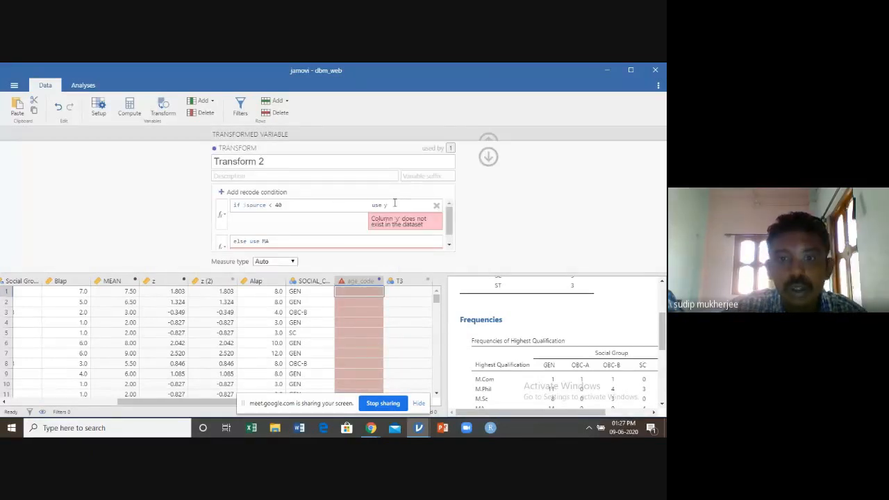
{"action": "left_click", "coordinate": [394, 203]}
{"action": "key", "text": "BackSpace"}
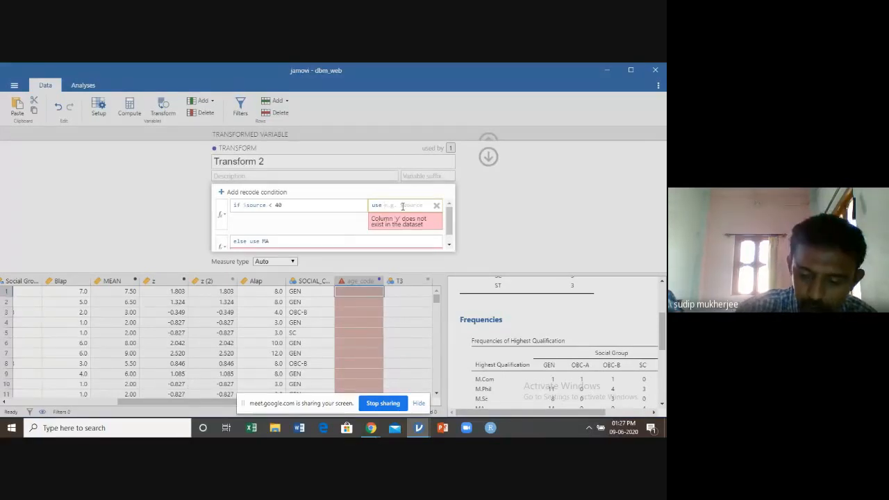
{"action": "type", "text": "'y"}
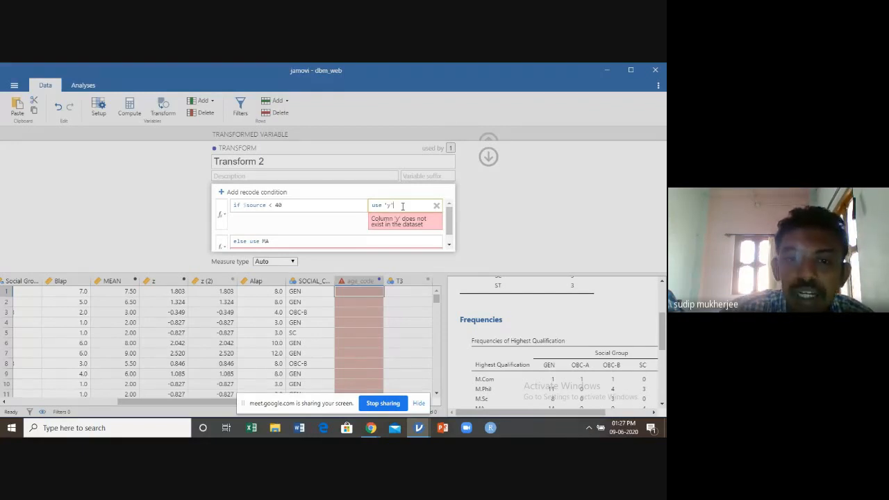
Set the else value of Transform 2 to 'ma' in quotes, close the variable editor and look through the age_code column
{"action": "left_click", "coordinate": [292, 247]}
{"action": "key", "text": "BackSpace"}
{"action": "key", "text": "BackSpace"}
{"action": "type", "text": "'ma"}
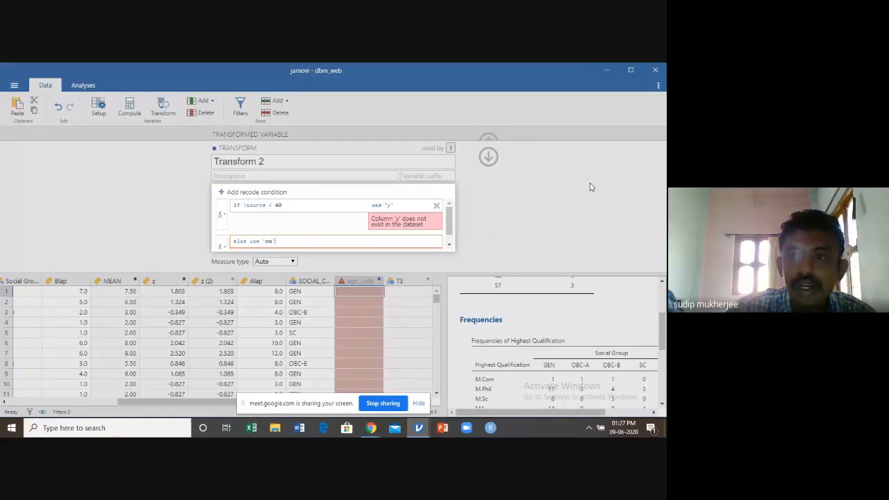
{"action": "left_click", "coordinate": [572, 206]}
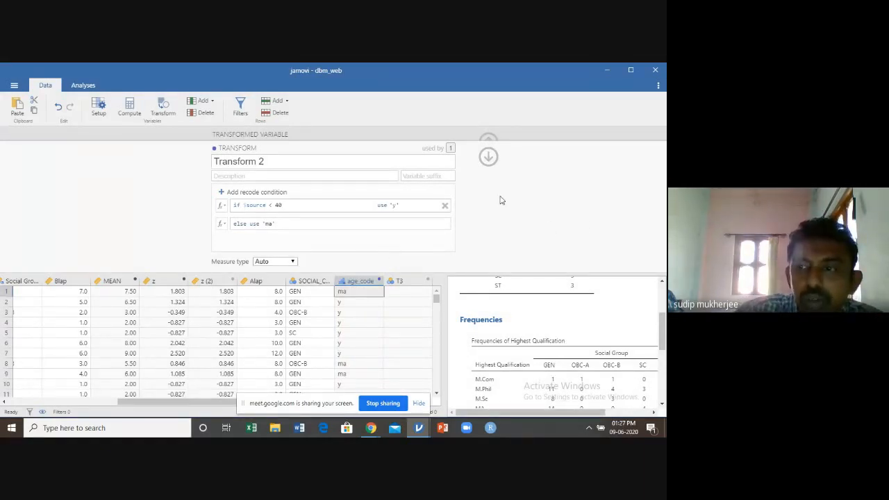
{"action": "left_click", "coordinate": [487, 158]}
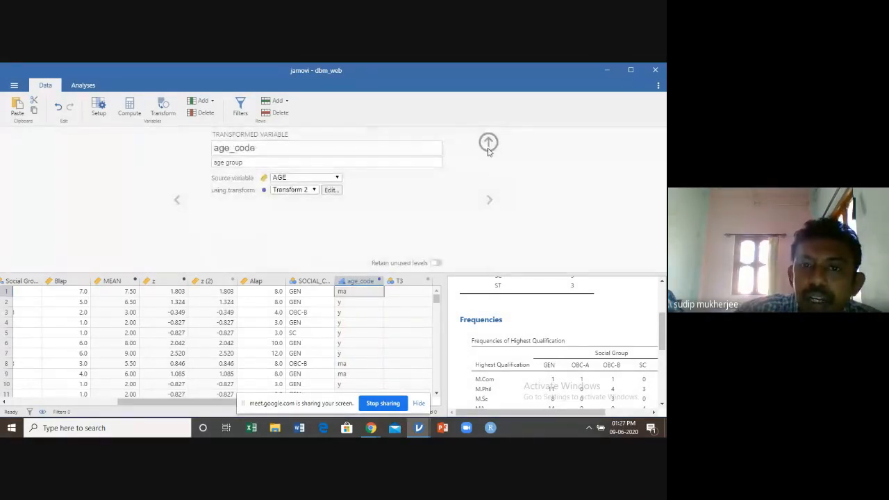
{"action": "left_click", "coordinate": [488, 147]}
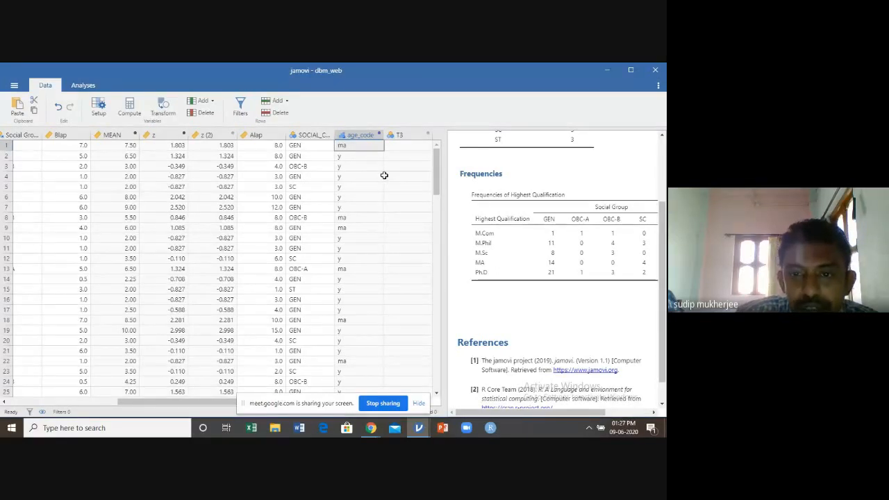
{"action": "scroll", "coordinate": [367, 207], "scroll_direction": "down", "scroll_amount": 2}
{"action": "scroll", "coordinate": [367, 210], "scroll_direction": "up", "scroll_amount": 2}
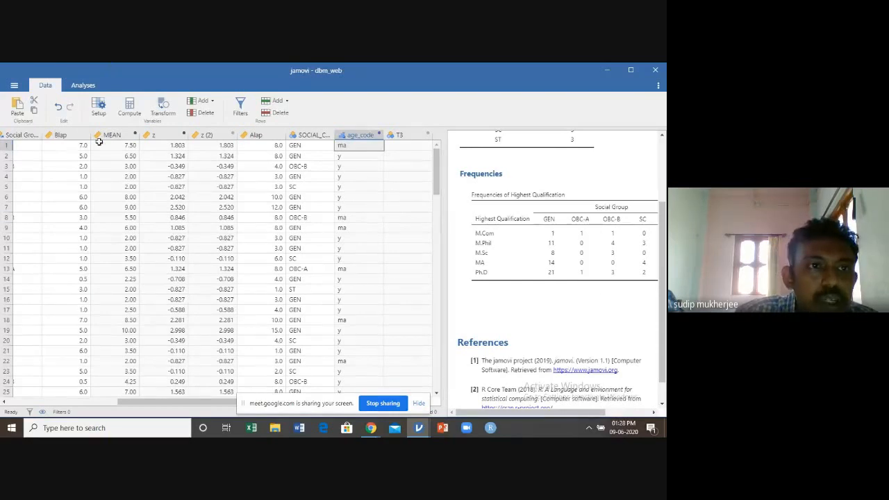
Run a Descriptives analysis on age_code with frequency tables, then close its options
{"action": "left_click", "coordinate": [84, 87]}
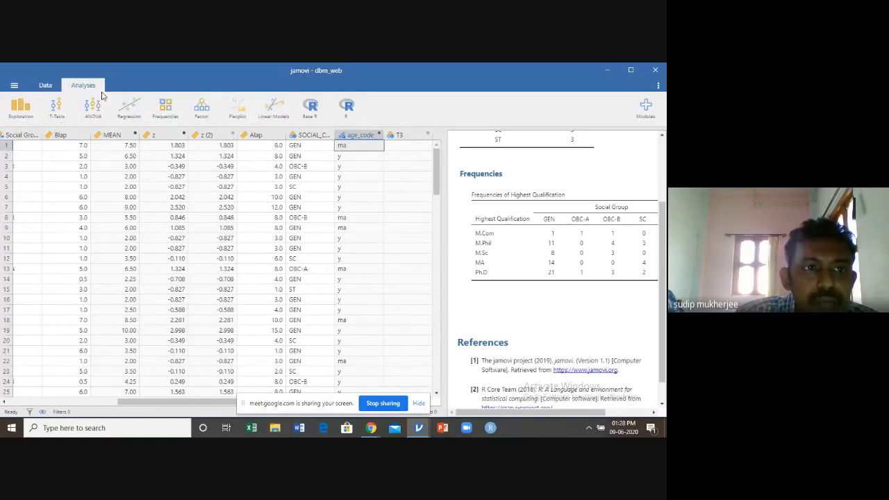
{"action": "left_click", "coordinate": [27, 115]}
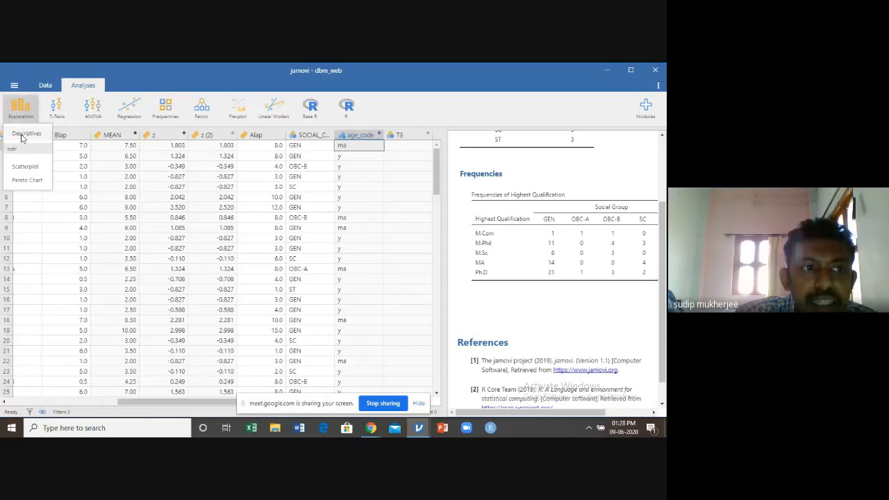
{"action": "left_click", "coordinate": [23, 135]}
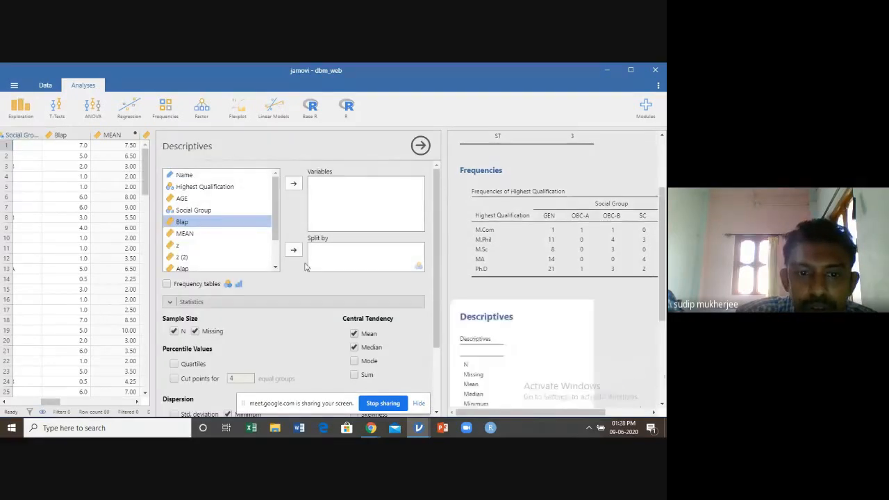
{"action": "scroll", "coordinate": [276, 269], "scroll_direction": "down", "scroll_amount": 3}
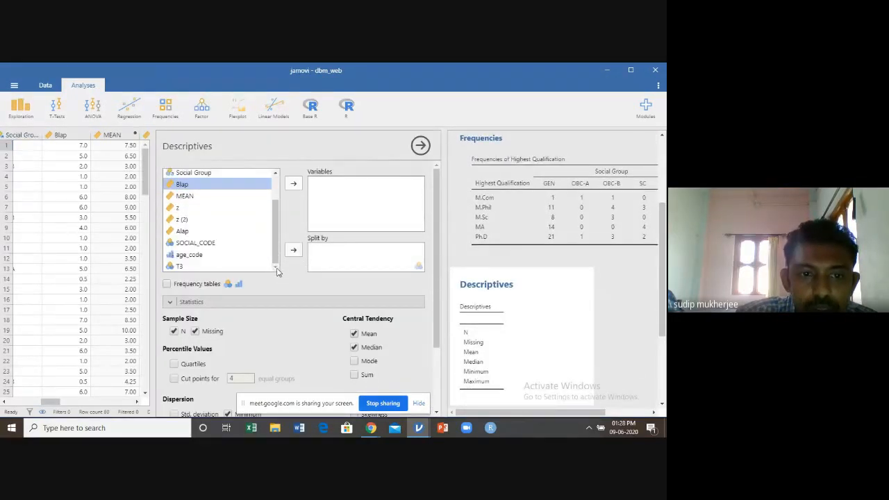
{"action": "left_click", "coordinate": [190, 257]}
{"action": "left_click", "coordinate": [293, 184]}
{"action": "left_click", "coordinate": [167, 284]}
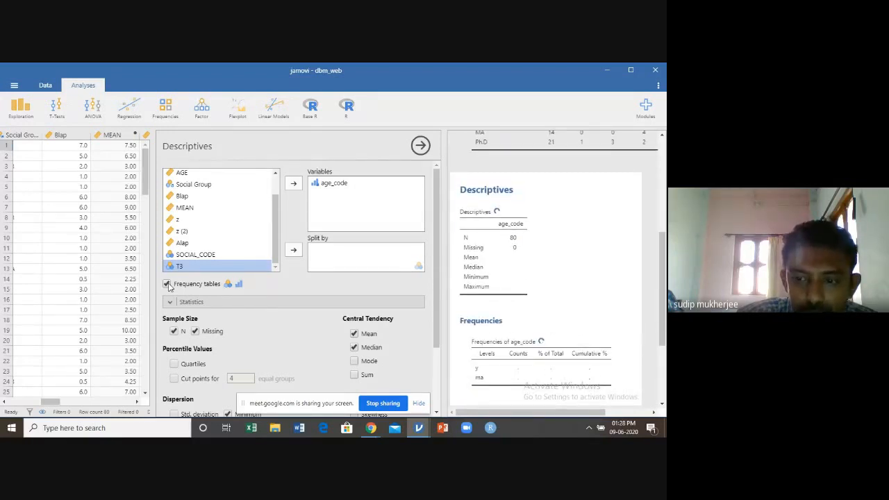
{"action": "scroll", "coordinate": [567, 311], "scroll_direction": "down", "scroll_amount": 3}
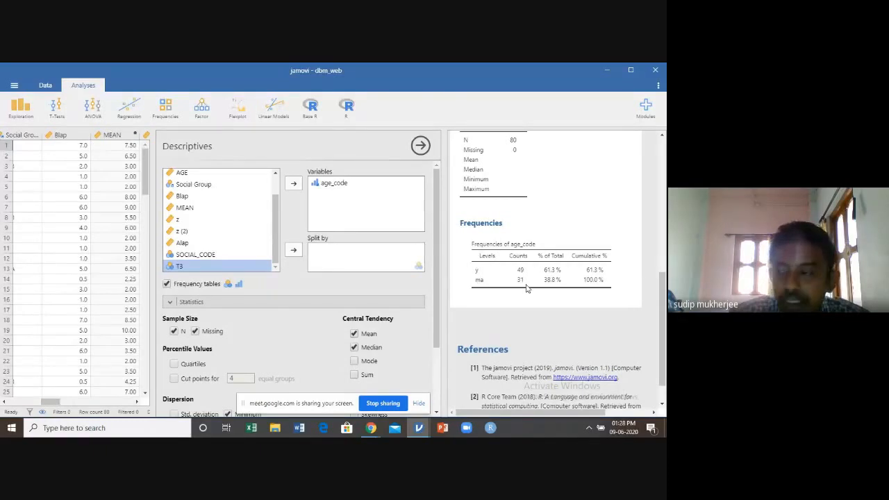
{"action": "left_click", "coordinate": [420, 145]}
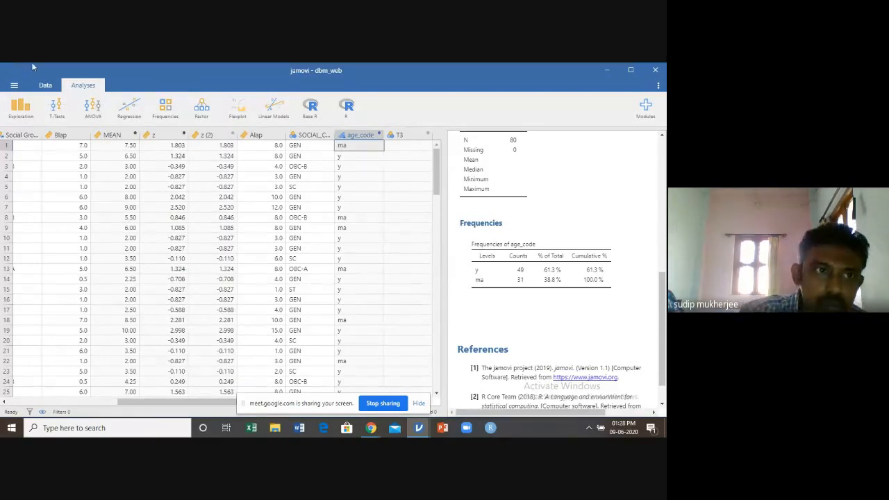
Start a new Descriptives analysis and turn off Missing, Mean, Median, Minimum and Maximum, keeping only N
{"action": "left_click", "coordinate": [25, 111]}
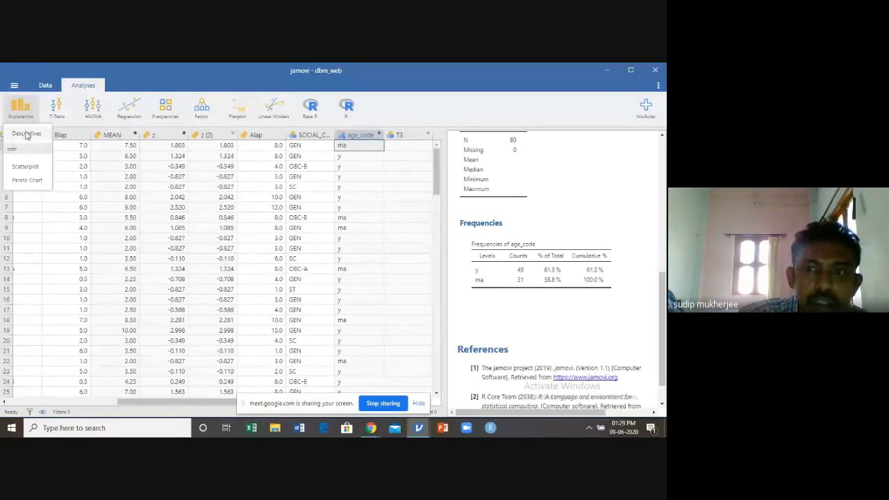
{"action": "left_click", "coordinate": [26, 134]}
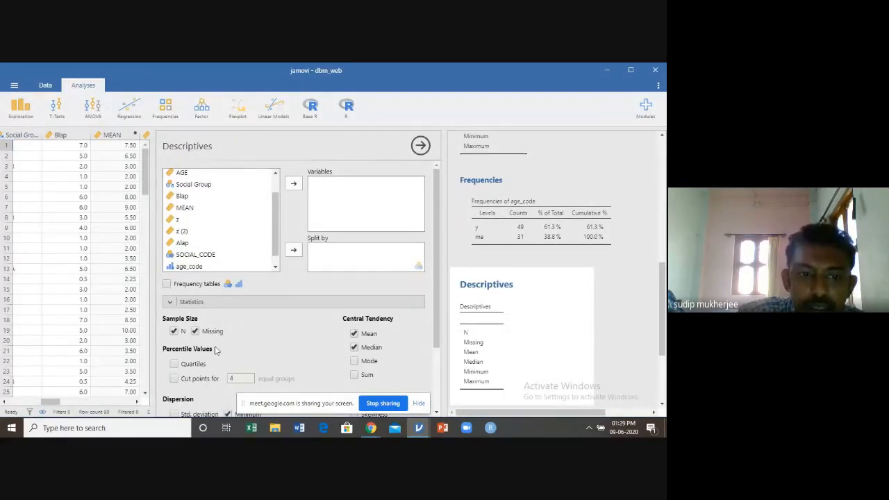
{"action": "left_click", "coordinate": [196, 333]}
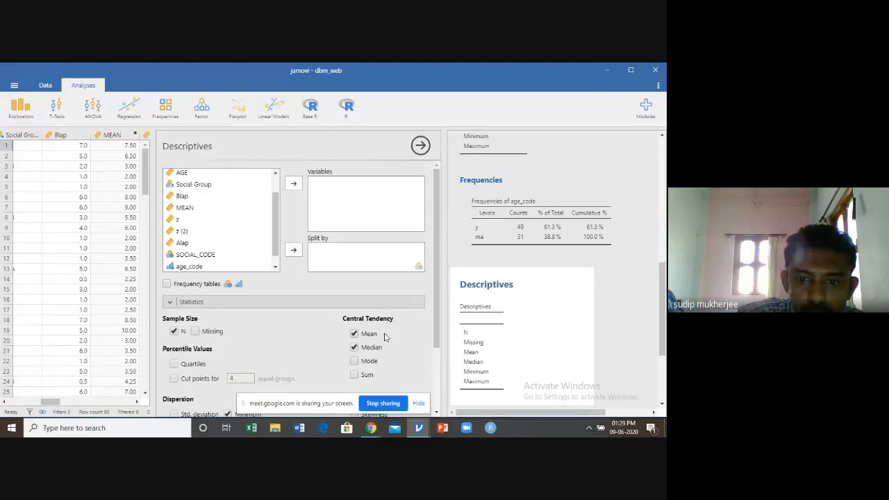
{"action": "left_click", "coordinate": [354, 334]}
{"action": "left_click", "coordinate": [355, 347]}
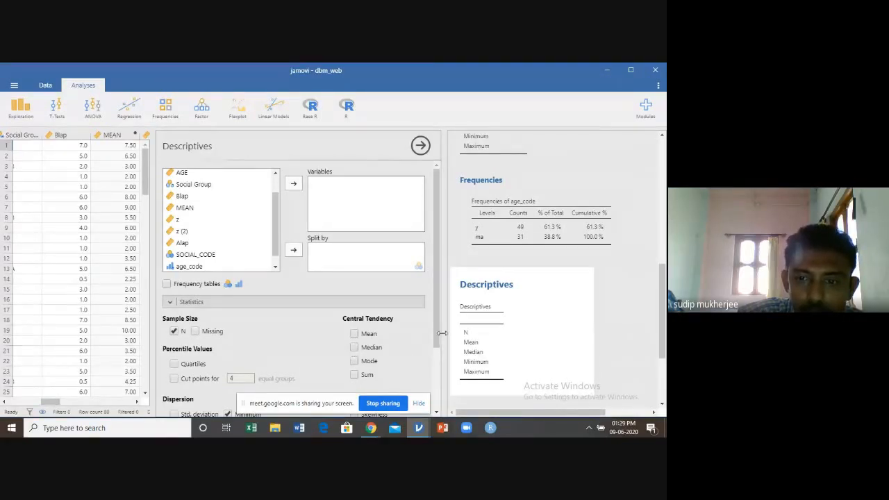
{"action": "left_click_drag", "start_coordinate": [437, 340], "coordinate": [434, 382]}
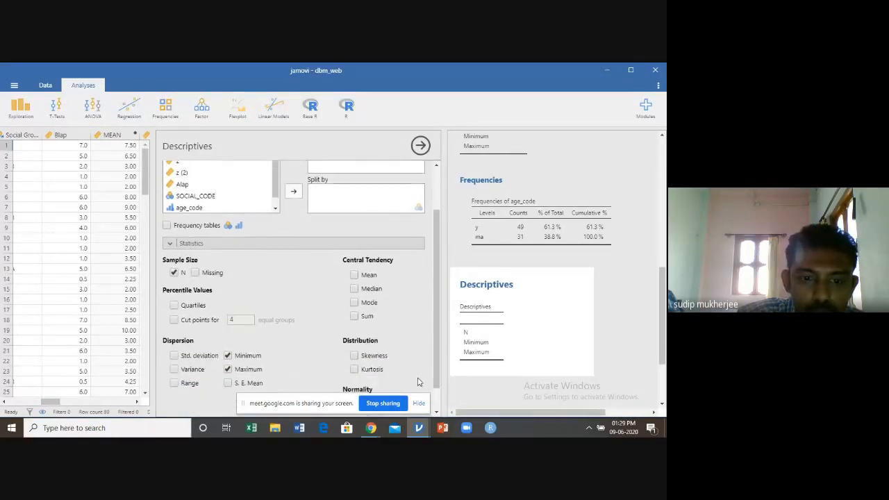
{"action": "left_click", "coordinate": [228, 369]}
{"action": "left_click", "coordinate": [170, 246]}
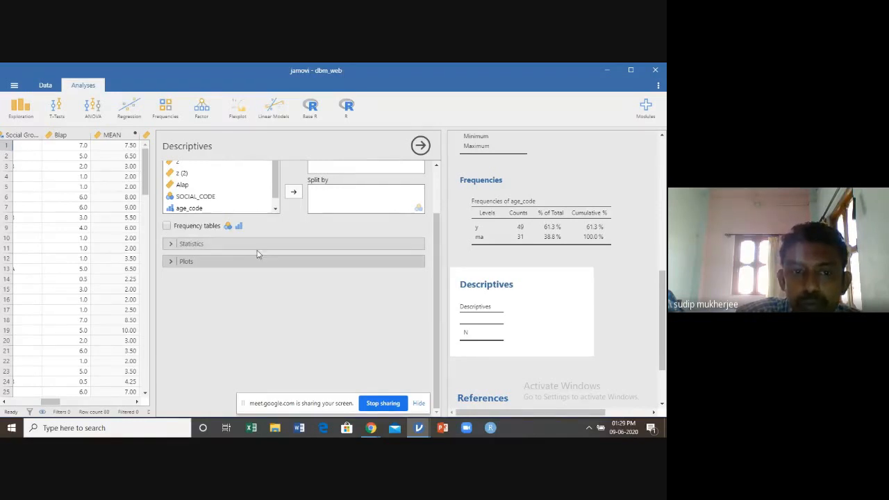
Add Social Group as the analysed variable in the new Descriptives and review the earlier results
{"action": "left_click_drag", "start_coordinate": [435, 221], "coordinate": [451, 167]}
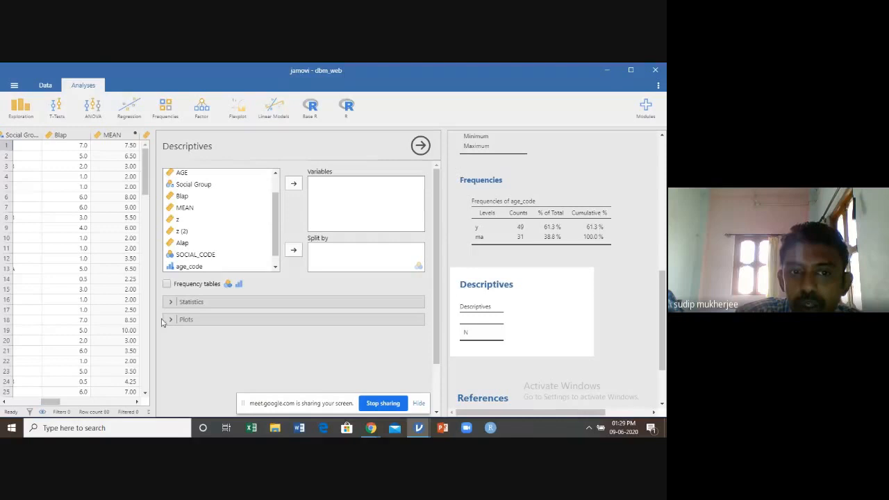
{"action": "left_click", "coordinate": [192, 185]}
{"action": "left_click", "coordinate": [294, 184]}
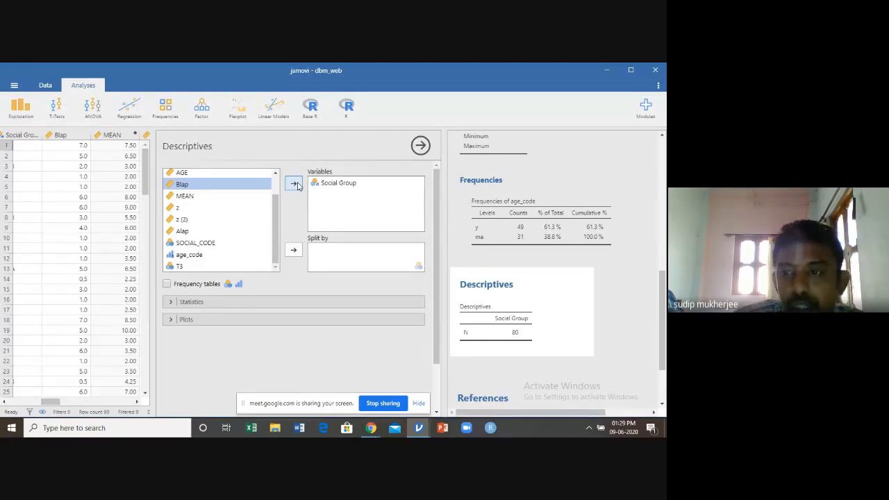
{"action": "scroll", "coordinate": [620, 229], "scroll_direction": "up", "scroll_amount": 5}
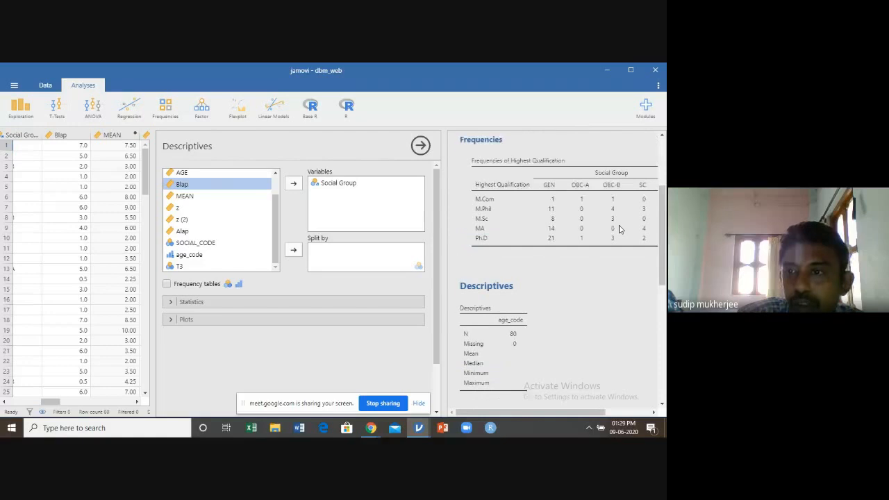
{"action": "scroll", "coordinate": [562, 242], "scroll_direction": "up", "scroll_amount": 3}
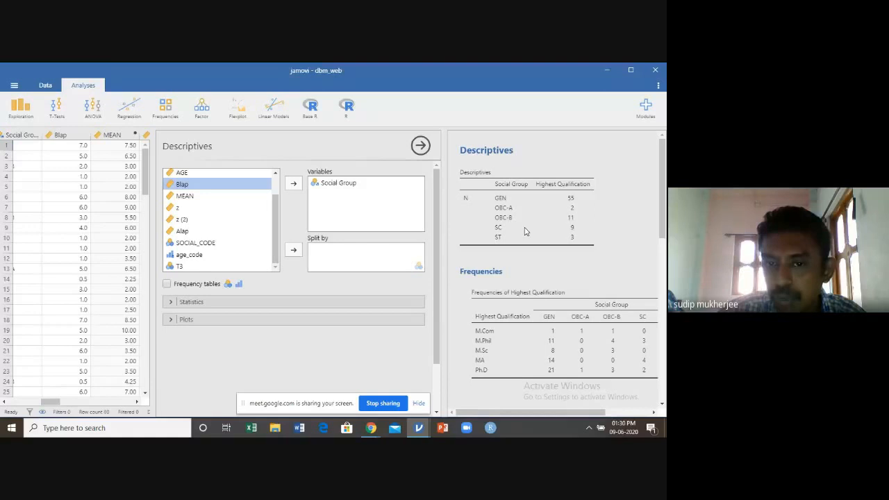
Widen the results area and add a bar plot of Social Group to the Descriptives analysis
{"action": "left_click", "coordinate": [171, 320]}
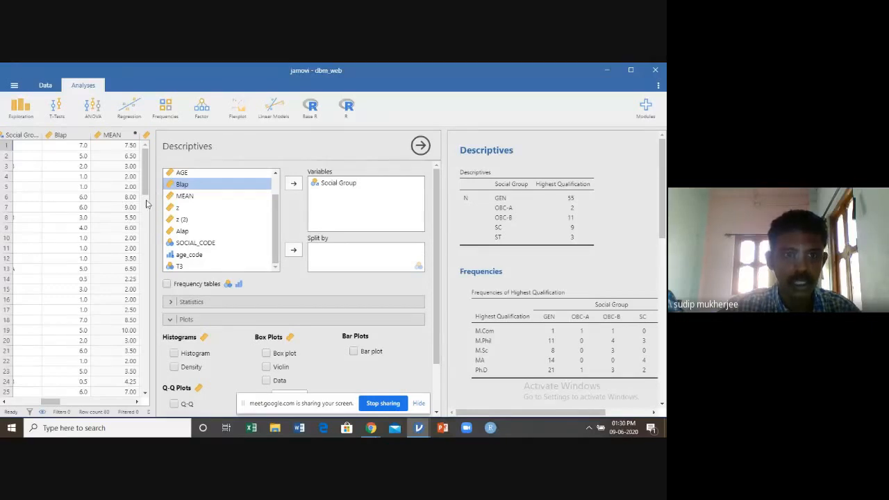
{"action": "left_click_drag", "start_coordinate": [148, 203], "coordinate": [54, 202]}
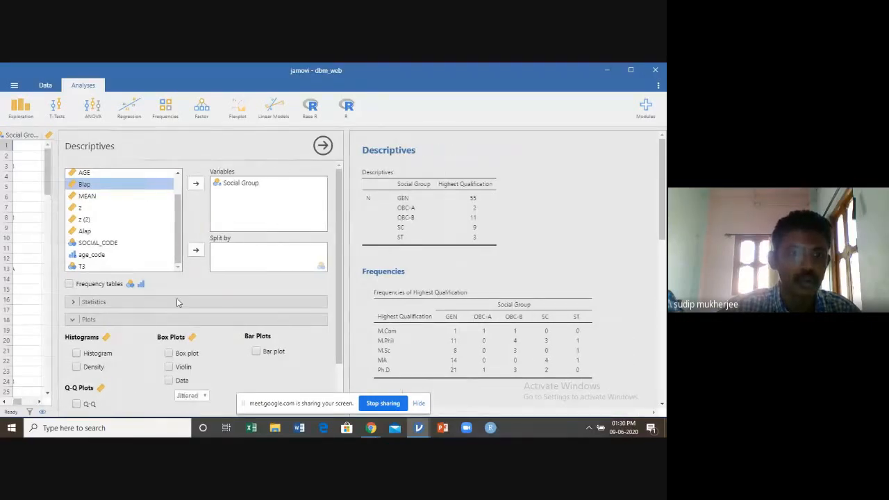
{"action": "scroll", "coordinate": [172, 332], "scroll_direction": "down", "scroll_amount": 2}
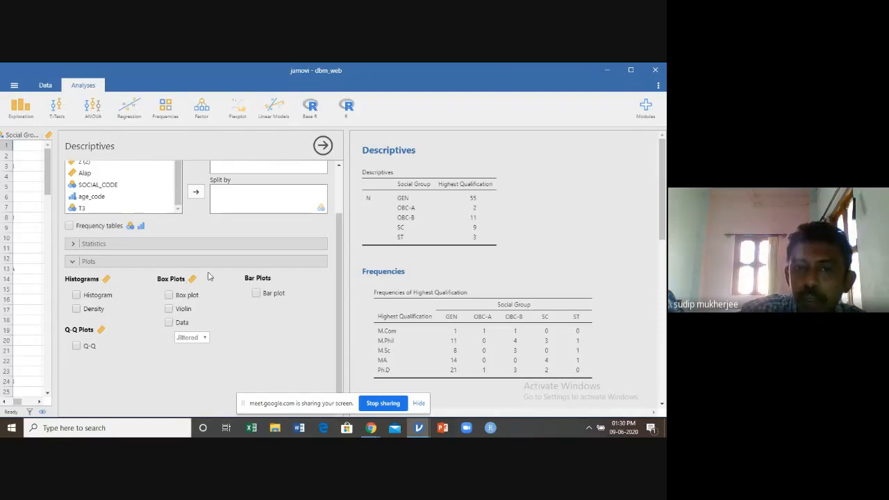
{"action": "scroll", "coordinate": [223, 271], "scroll_direction": "up", "scroll_amount": 2}
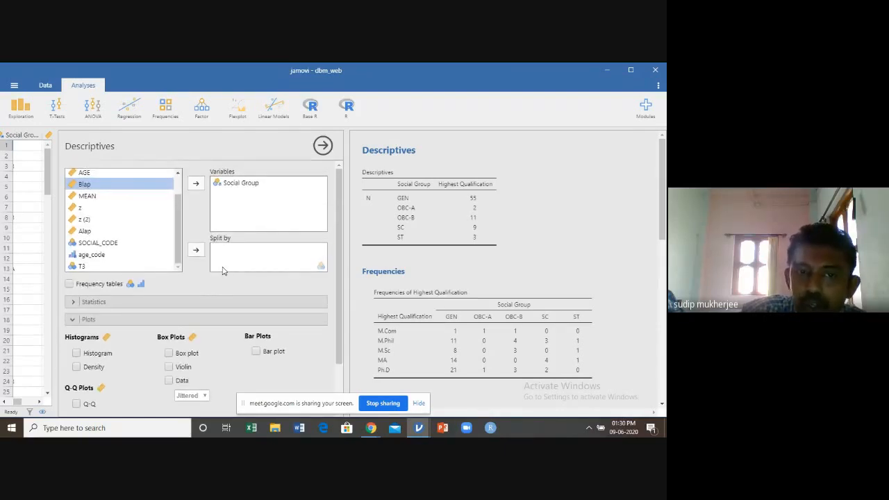
{"action": "scroll", "coordinate": [223, 270], "scroll_direction": "down", "scroll_amount": 2}
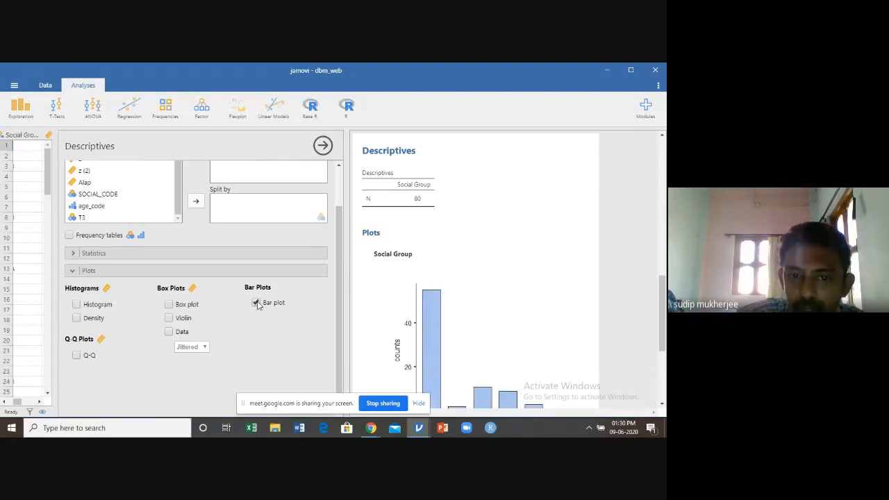
Split the Social Group bar plot by age_code and widen the results area to view the grouped bars
{"action": "scroll", "coordinate": [466, 281], "scroll_direction": "down", "scroll_amount": 3}
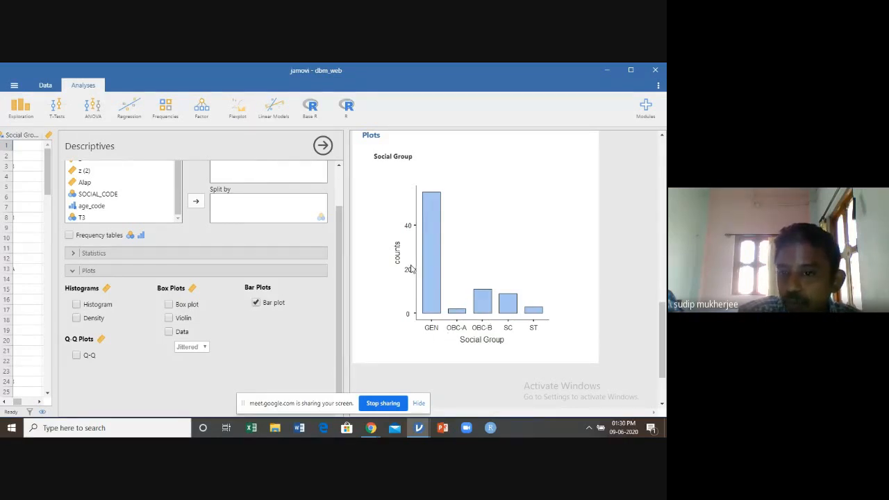
{"action": "scroll", "coordinate": [312, 255], "scroll_direction": "up", "scroll_amount": 1}
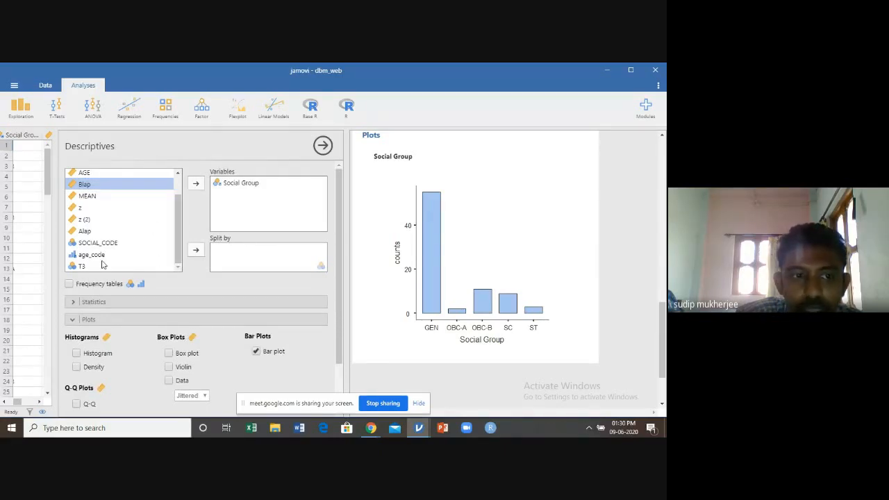
{"action": "left_click", "coordinate": [99, 255]}
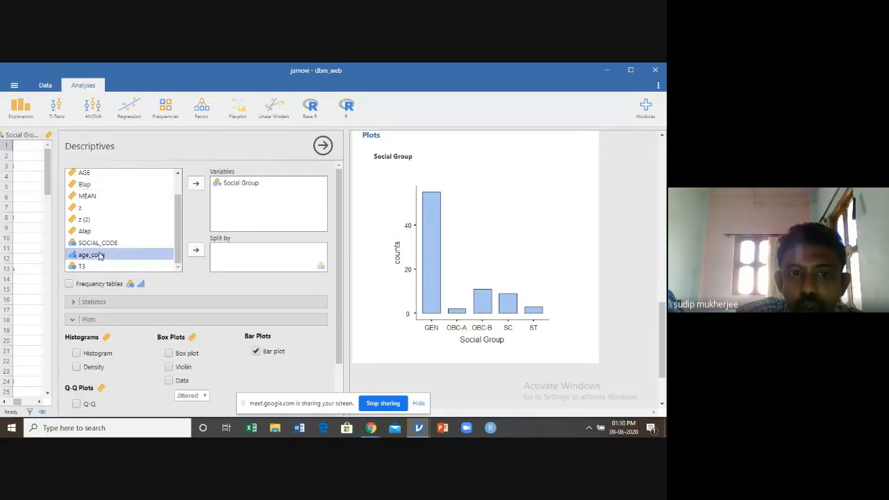
{"action": "left_click", "coordinate": [197, 251]}
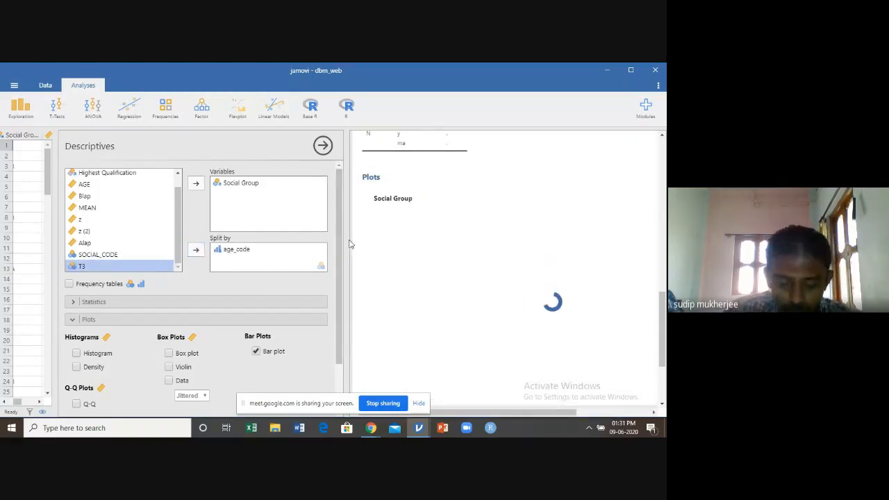
{"action": "left_click_drag", "start_coordinate": [349, 243], "coordinate": [264, 234]}
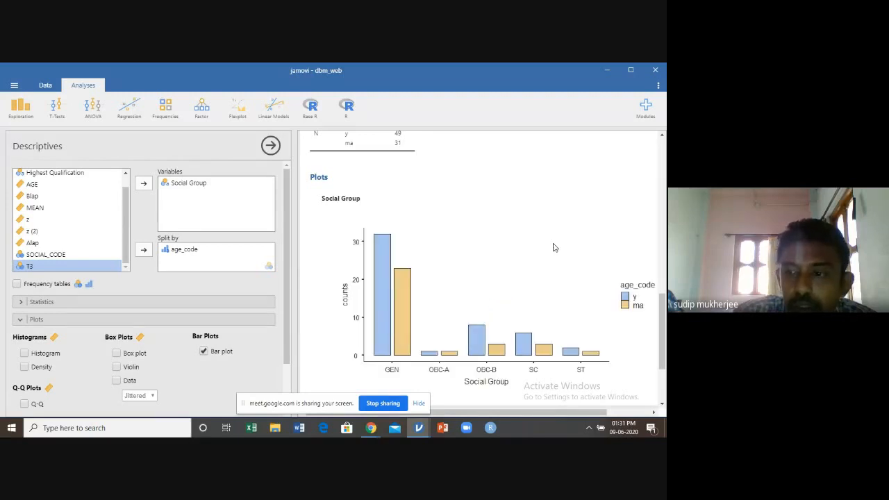
{"action": "scroll", "coordinate": [553, 247], "scroll_direction": "down", "scroll_amount": 3}
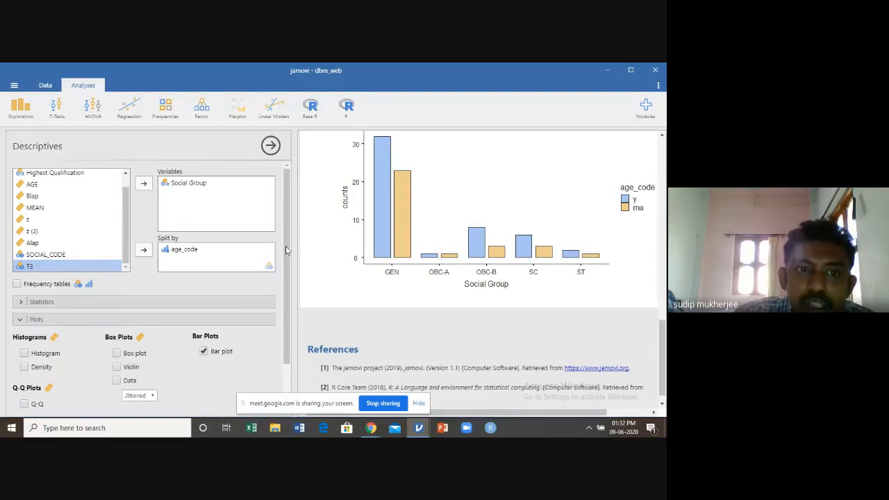
Replace Social Group with Highest Qualification as the analysed variable, keeping the split by age_code
{"action": "left_click", "coordinate": [175, 185]}
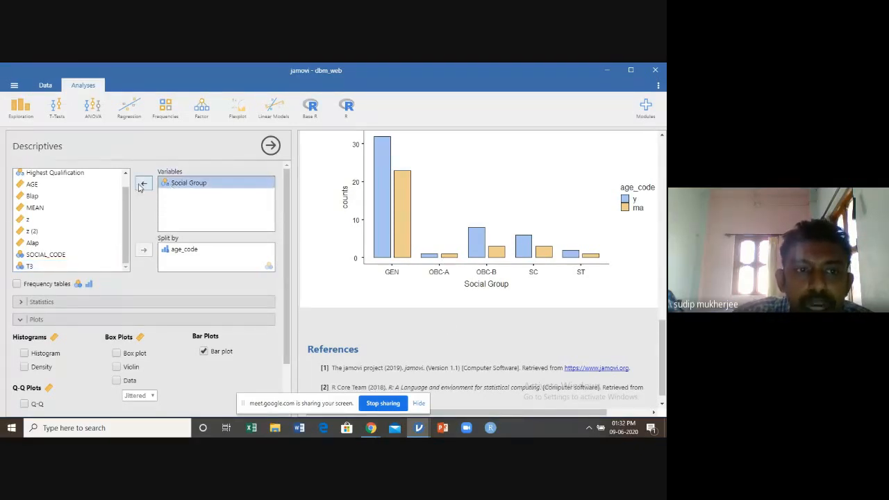
{"action": "left_click", "coordinate": [143, 184]}
{"action": "scroll", "coordinate": [127, 203], "scroll_direction": "up", "scroll_amount": 2}
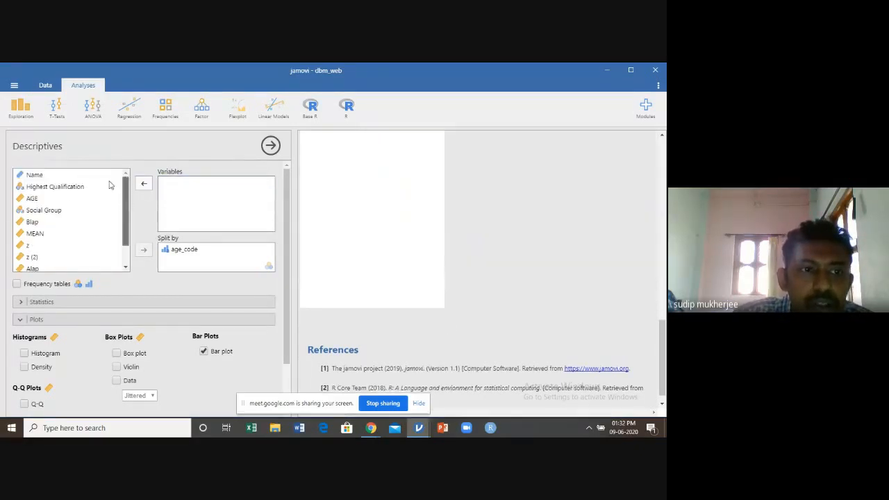
{"action": "left_click", "coordinate": [66, 187]}
{"action": "left_click", "coordinate": [145, 184]}
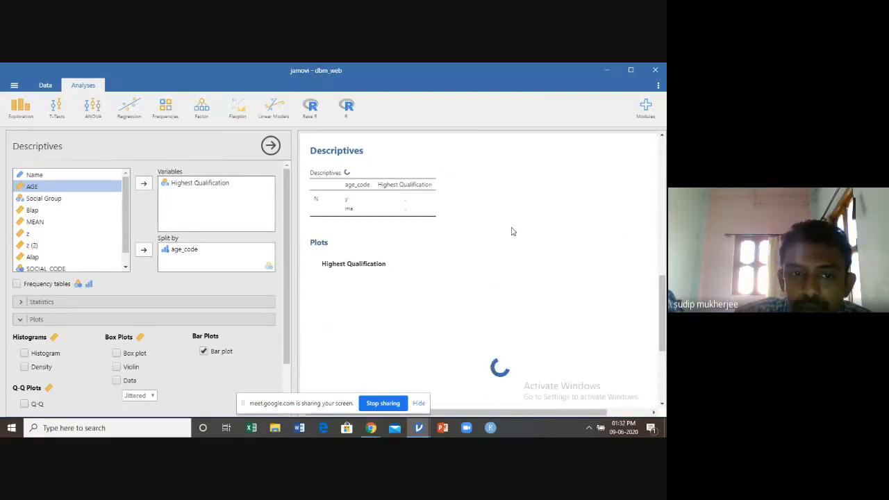
Examine the bar plot of Highest Qualification split by age_code, comparing the two age groups for each qualification
{"action": "scroll", "coordinate": [512, 231], "scroll_direction": "down", "scroll_amount": 1}
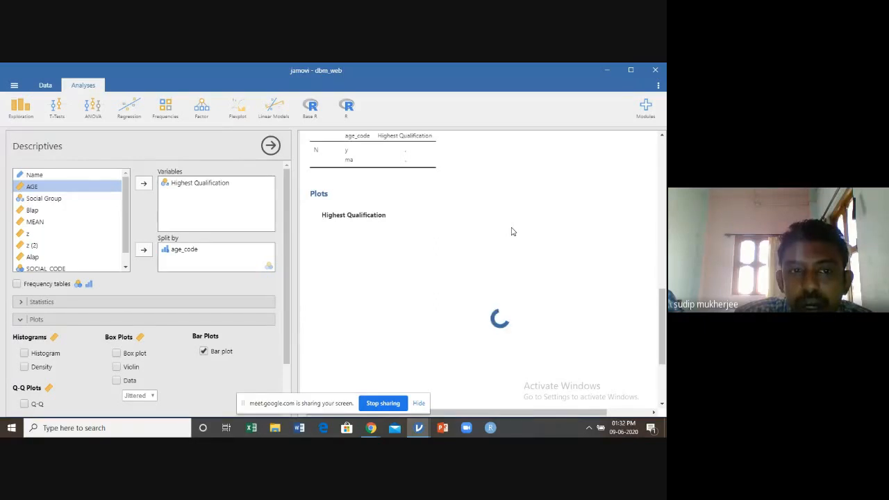
{"action": "scroll", "coordinate": [512, 231], "scroll_direction": "down", "scroll_amount": 1}
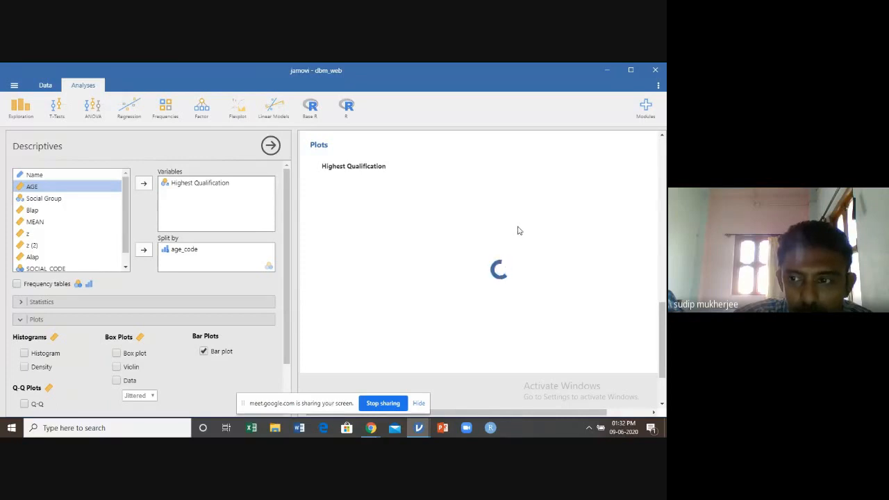
{"action": "scroll", "coordinate": [517, 230], "scroll_direction": "up", "scroll_amount": 1}
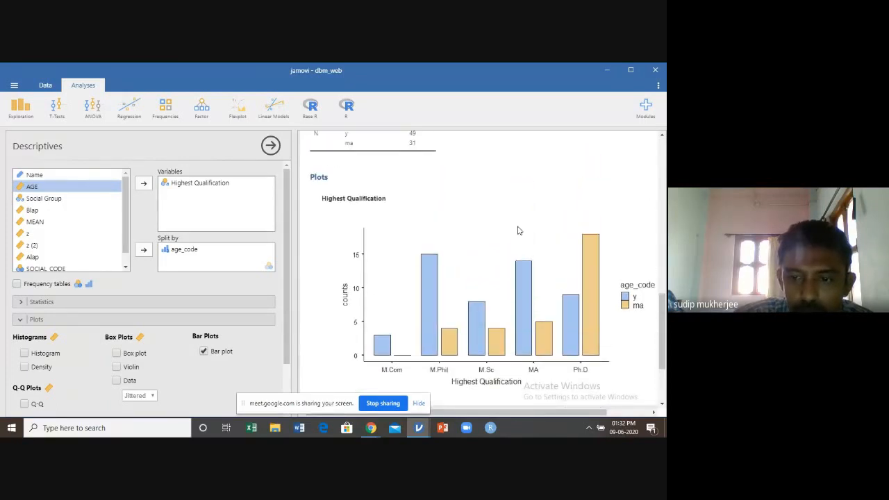
{"action": "scroll", "coordinate": [518, 231], "scroll_direction": "down", "scroll_amount": 1}
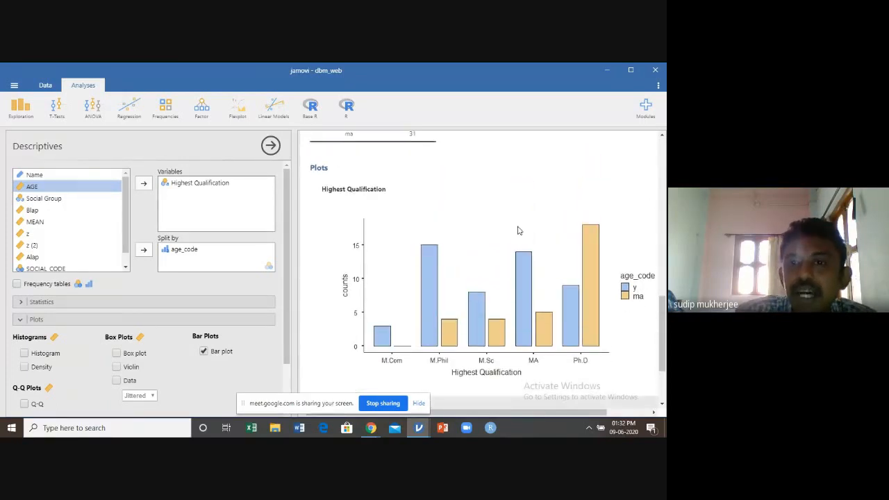
{"action": "scroll", "coordinate": [517, 230], "scroll_direction": "up", "scroll_amount": 1}
{"action": "scroll", "coordinate": [517, 231], "scroll_direction": "down", "scroll_amount": 1}
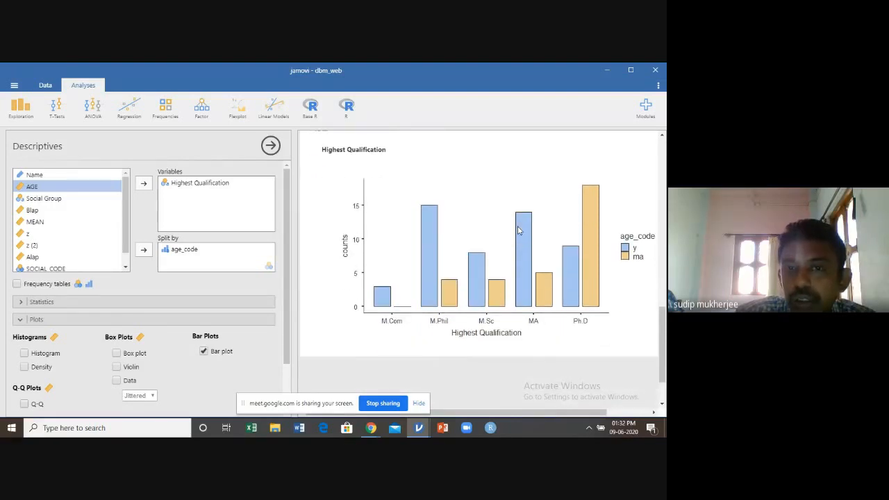
{"action": "scroll", "coordinate": [517, 231], "scroll_direction": "down", "scroll_amount": 1}
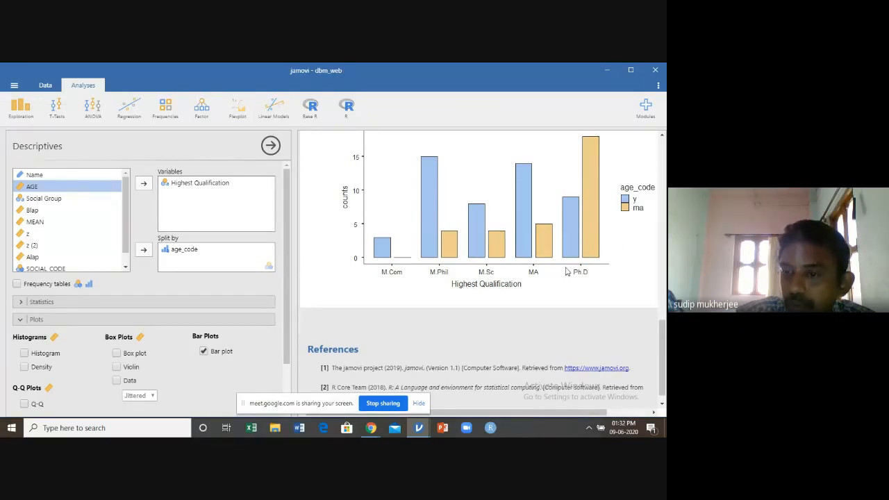
{"action": "scroll", "coordinate": [566, 272], "scroll_direction": "down", "scroll_amount": 1}
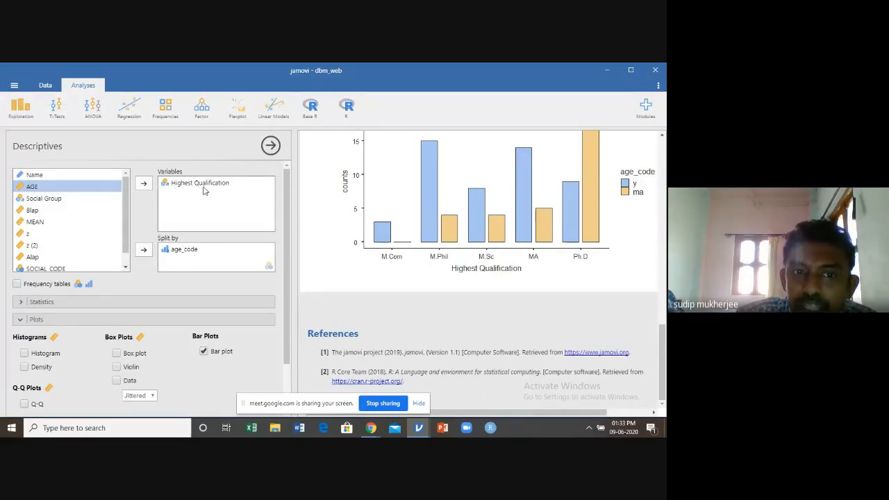
Remove the age_code split and replace Highest Qualification with Blap as the analysed variable
{"action": "left_click", "coordinate": [179, 251]}
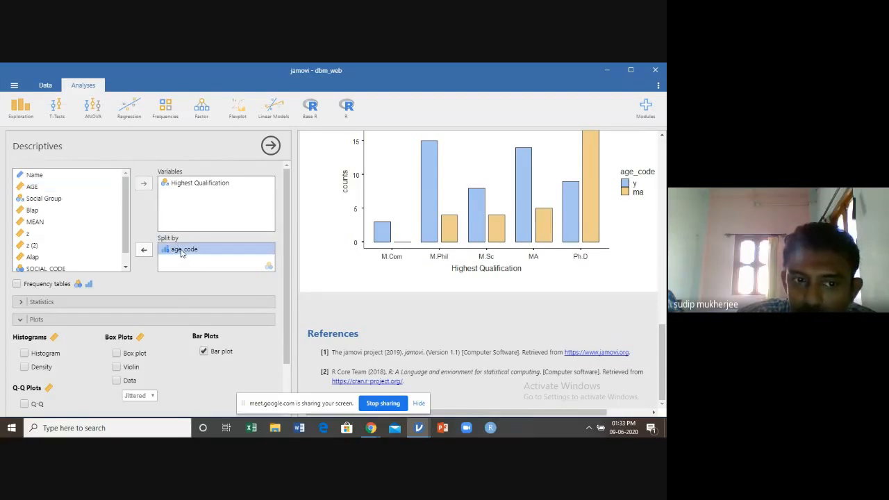
{"action": "left_click", "coordinate": [144, 250]}
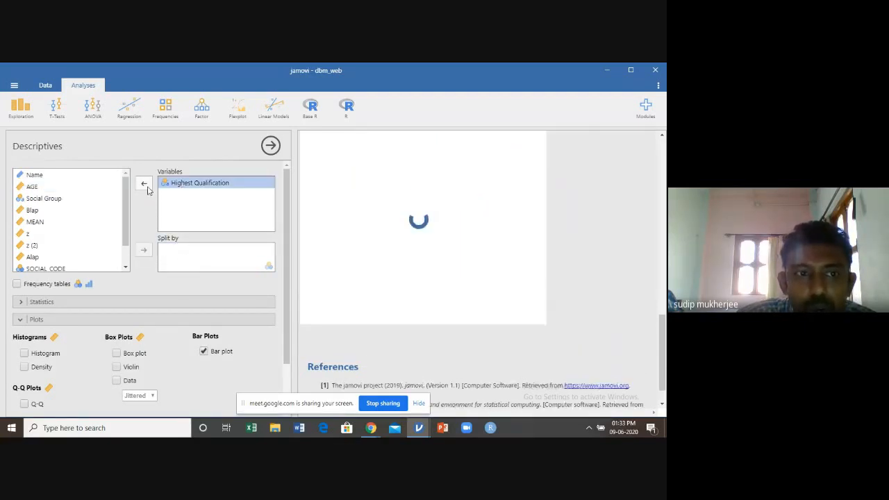
{"action": "double_click", "coordinate": [161, 184]}
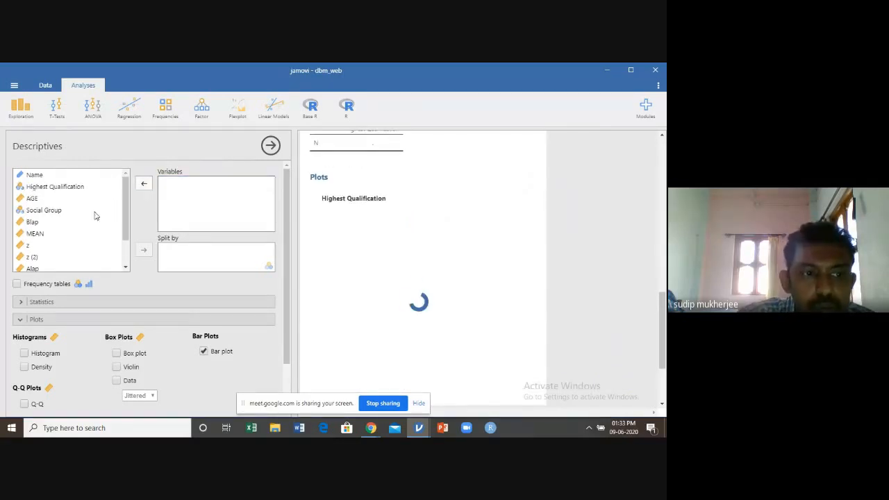
{"action": "left_click", "coordinate": [33, 222]}
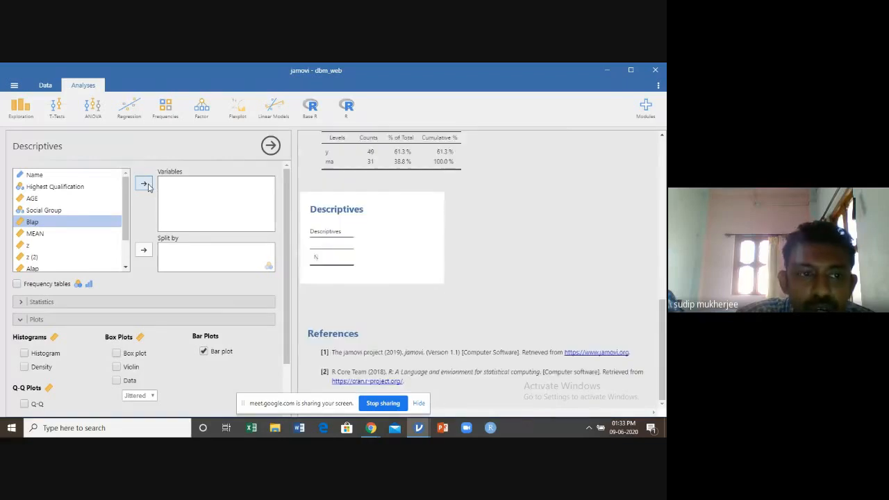
{"action": "left_click", "coordinate": [146, 185]}
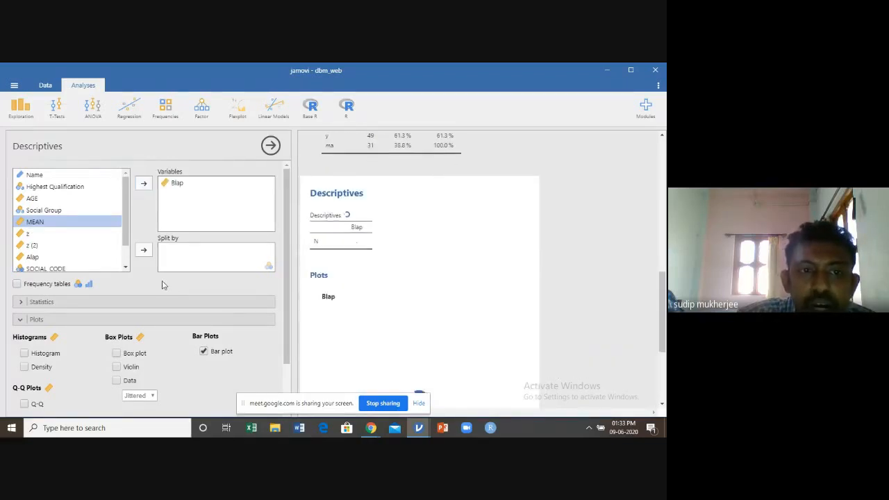
Turn off the bar plot and show a histogram with a density curve for Blap instead
{"action": "scroll", "coordinate": [166, 277], "scroll_direction": "down", "scroll_amount": 1}
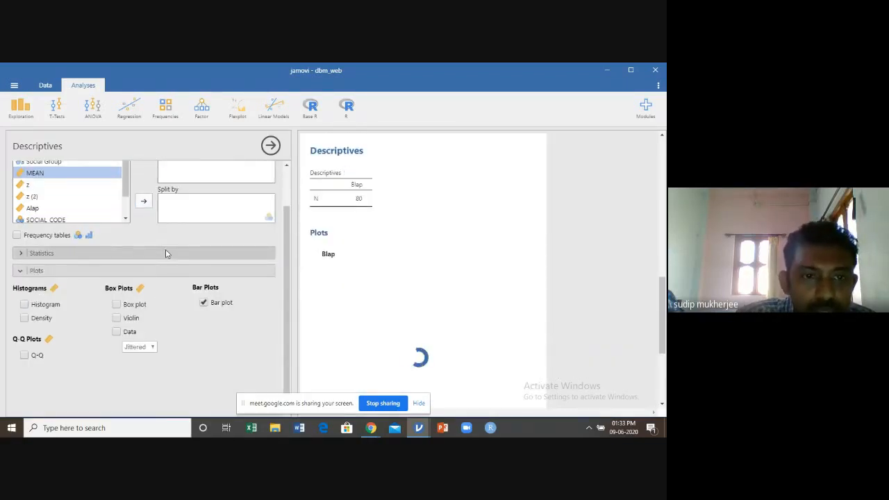
{"action": "scroll", "coordinate": [165, 254], "scroll_direction": "up", "scroll_amount": 1}
{"action": "scroll", "coordinate": [165, 253], "scroll_direction": "down", "scroll_amount": 1}
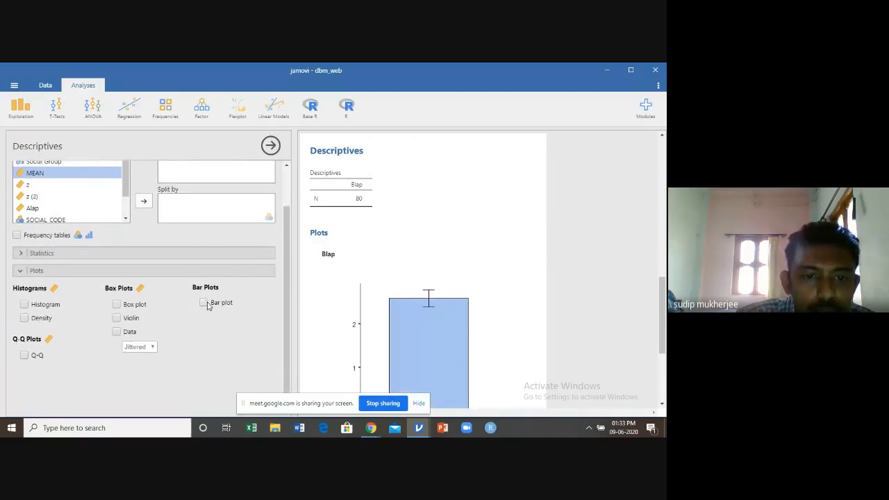
{"action": "left_click", "coordinate": [25, 306]}
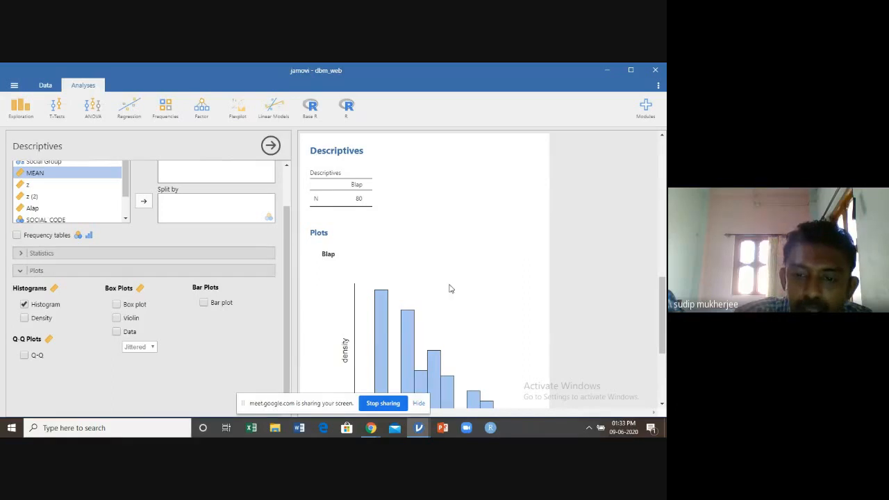
{"action": "scroll", "coordinate": [449, 288], "scroll_direction": "down", "scroll_amount": 2}
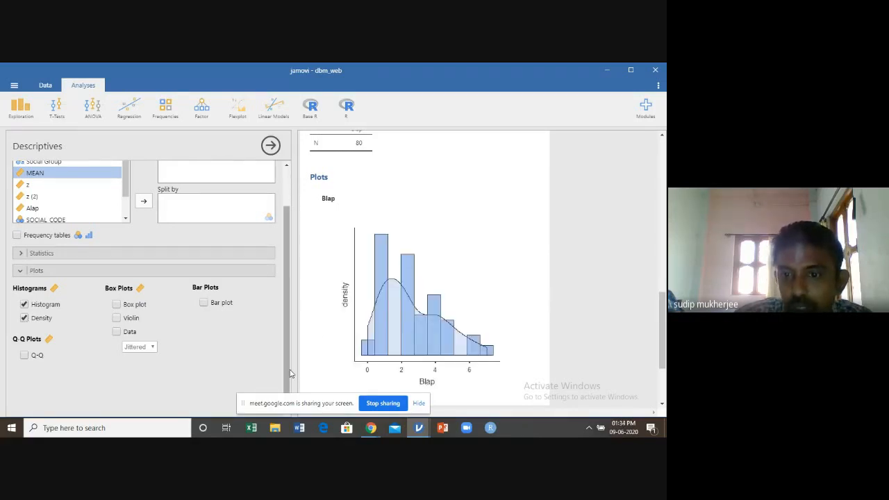
Add a box plot of Blap, review it, and replace it with a violin plot
{"action": "scroll", "coordinate": [426, 318], "scroll_direction": "down", "scroll_amount": 1}
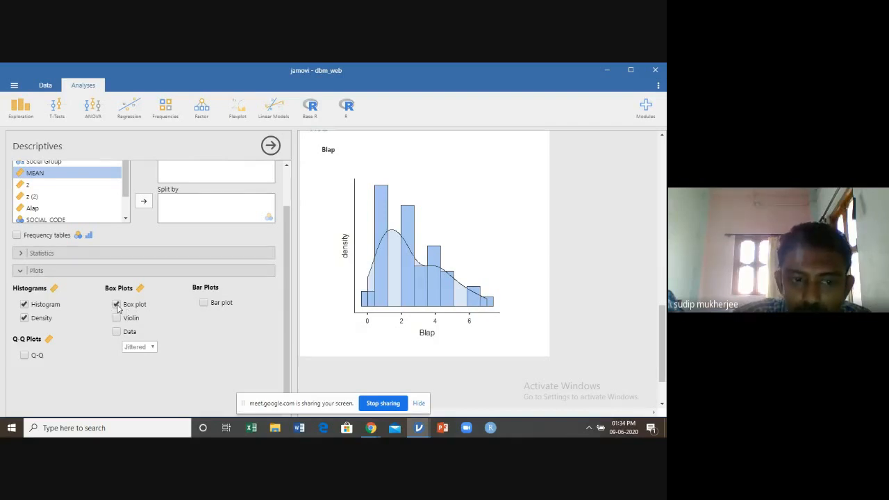
{"action": "scroll", "coordinate": [403, 322], "scroll_direction": "down", "scroll_amount": 3}
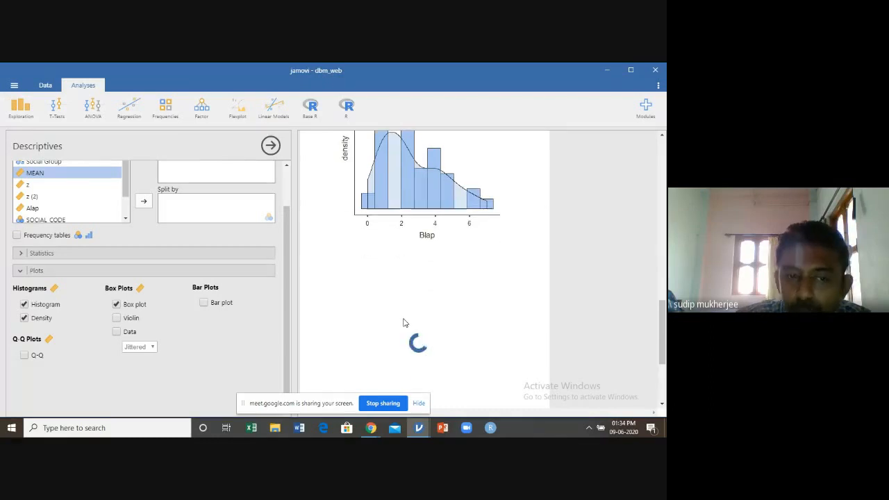
{"action": "scroll", "coordinate": [404, 322], "scroll_direction": "down", "scroll_amount": 3}
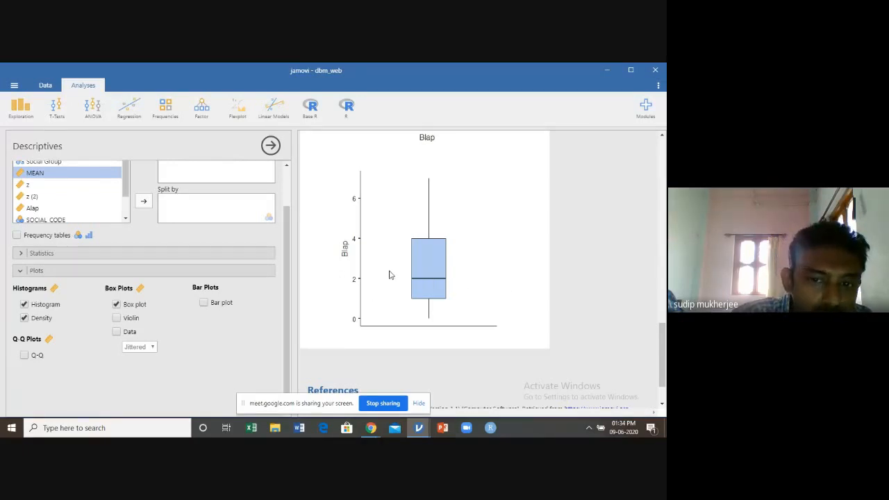
{"action": "left_click", "coordinate": [117, 318]}
{"action": "left_click", "coordinate": [117, 304]}
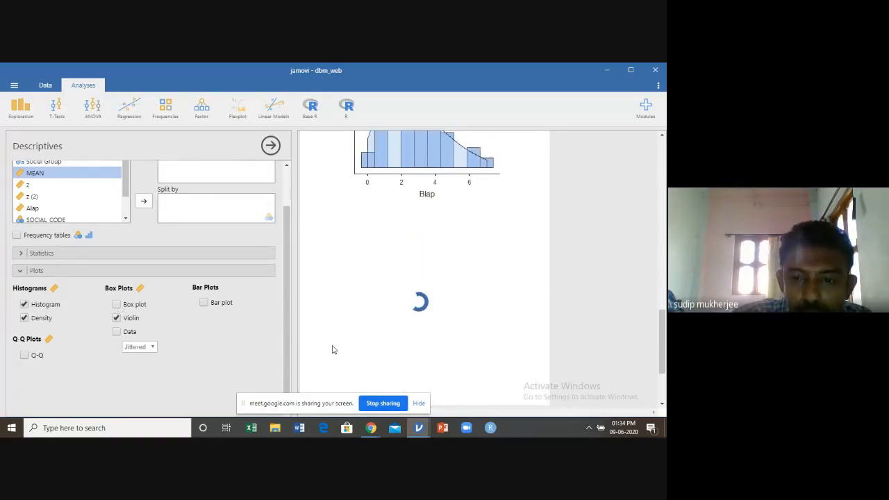
{"action": "scroll", "coordinate": [254, 302], "scroll_direction": "down", "scroll_amount": 1}
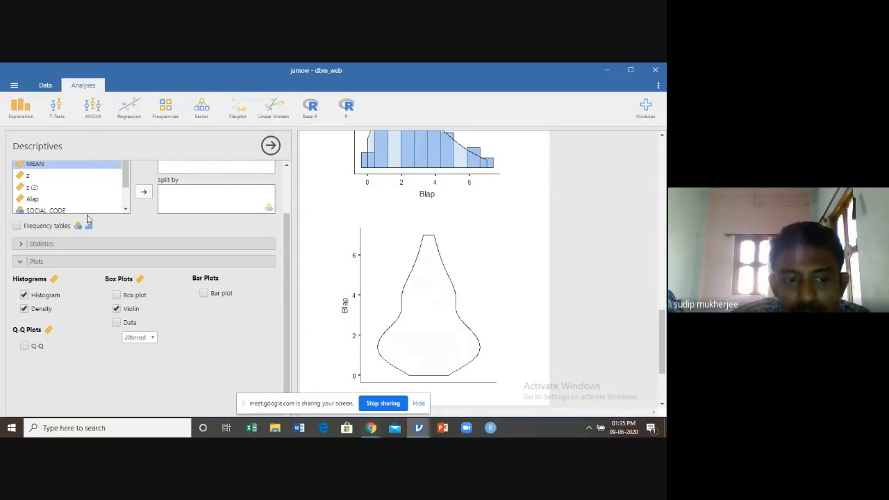
Overlay the data points on the Blap violin plot in the Stacked arrangement and review the result
{"action": "left_click", "coordinate": [116, 323]}
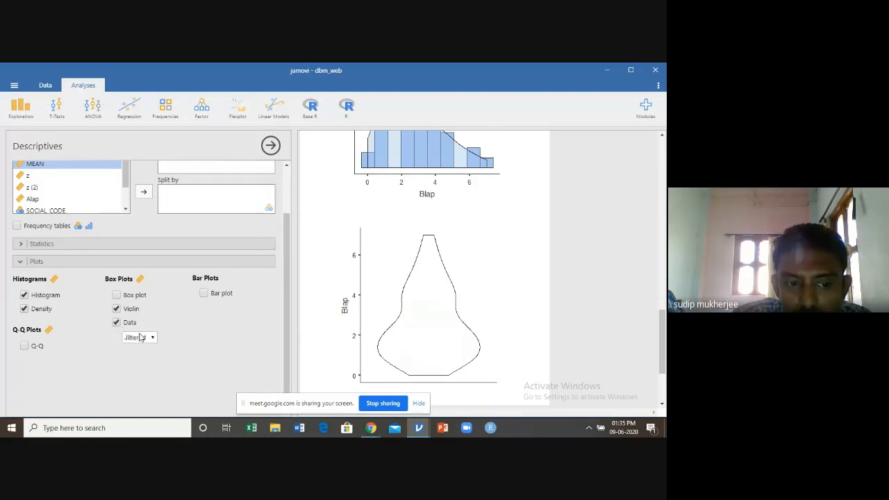
{"action": "left_click", "coordinate": [151, 337]}
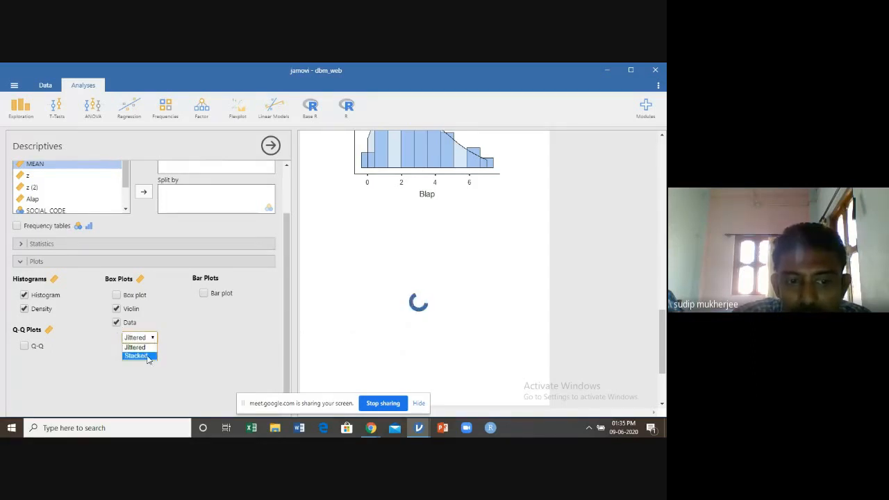
{"action": "left_click", "coordinate": [150, 358]}
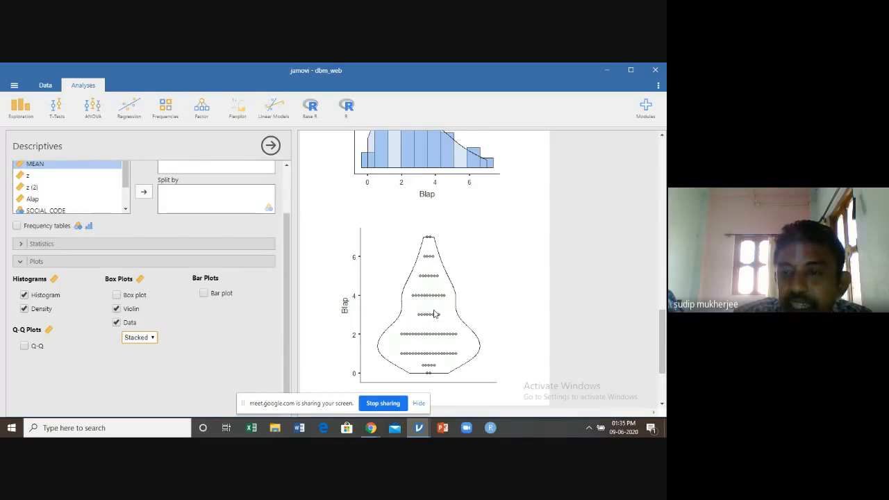
{"action": "scroll", "coordinate": [371, 273], "scroll_direction": "down", "scroll_amount": 3}
{"action": "scroll", "coordinate": [371, 273], "scroll_direction": "up", "scroll_amount": 2}
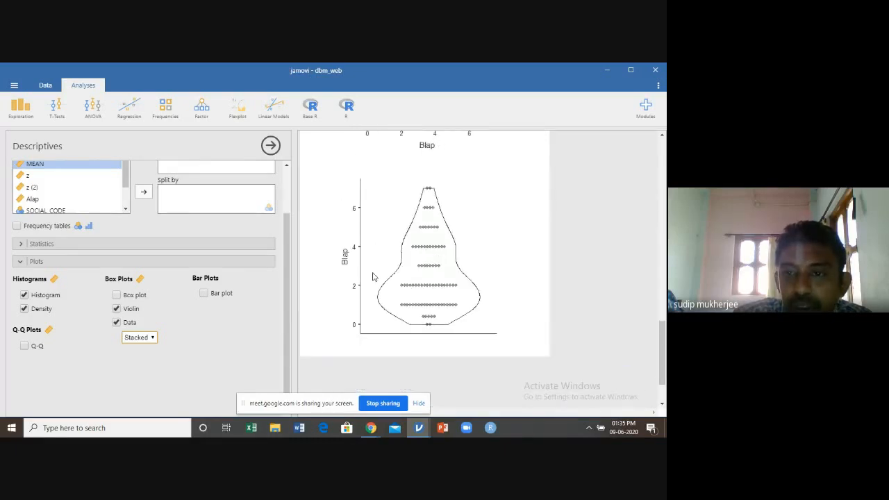
{"action": "left_click", "coordinate": [297, 244]}
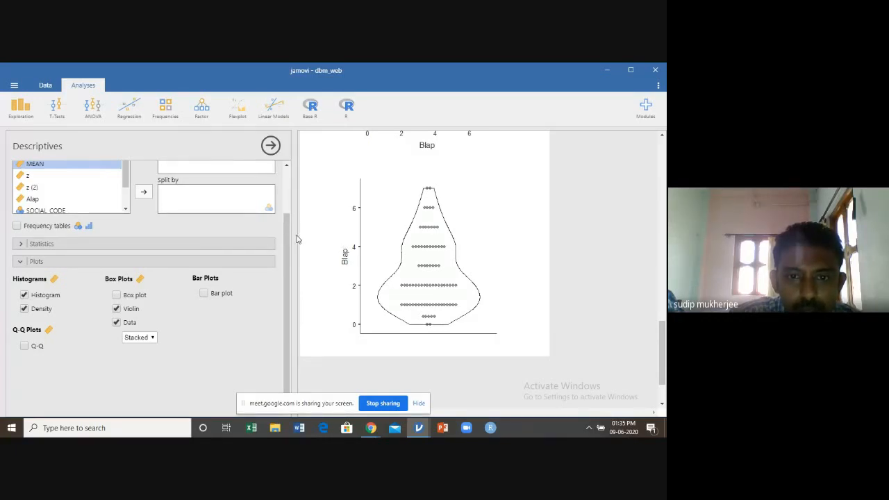
Overlay a box plot on the Blap violin plot, compare it with the histogram, and remove the box plot again
{"action": "scroll", "coordinate": [526, 253], "scroll_direction": "down", "scroll_amount": 1}
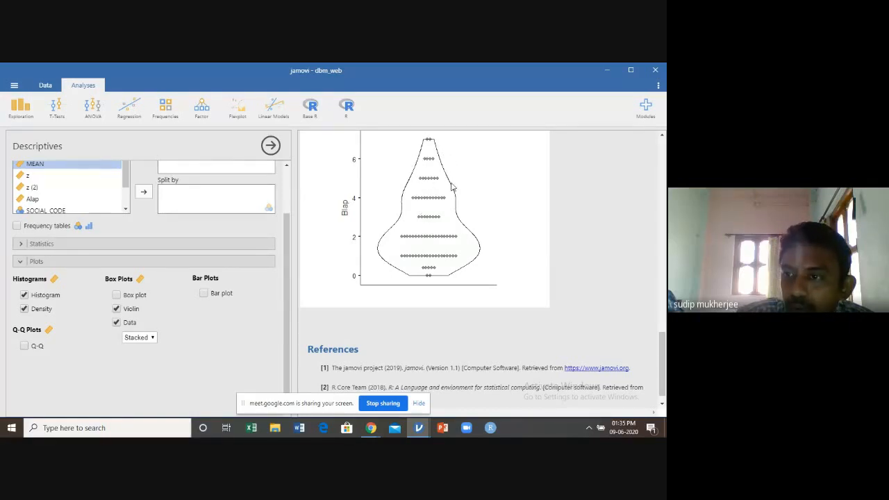
{"action": "scroll", "coordinate": [403, 250], "scroll_direction": "up", "scroll_amount": 1}
{"action": "scroll", "coordinate": [407, 242], "scroll_direction": "down", "scroll_amount": 1}
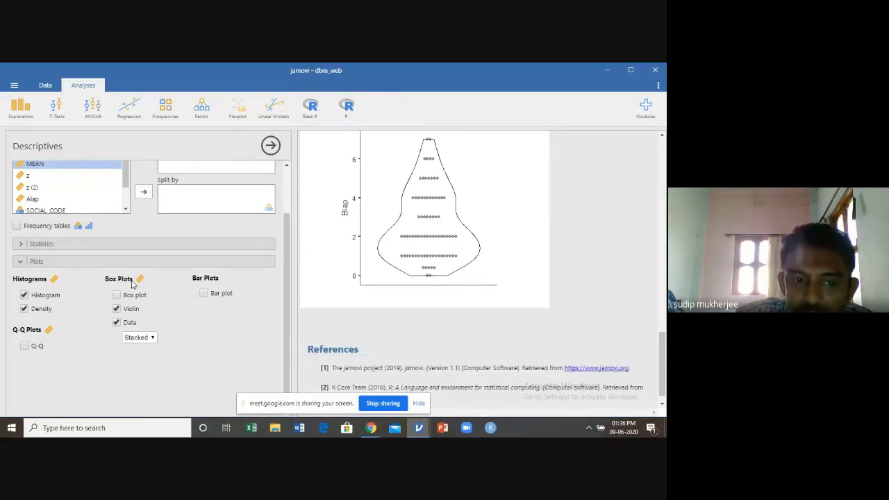
{"action": "left_click", "coordinate": [117, 295]}
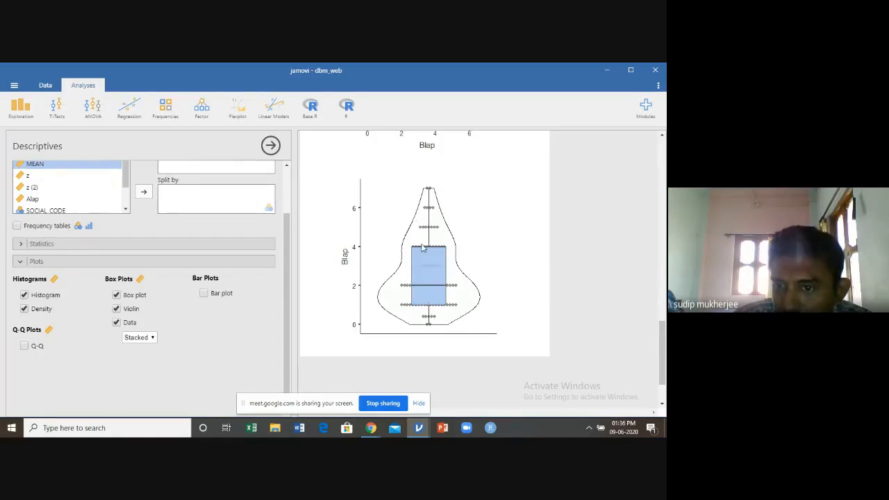
{"action": "scroll", "coordinate": [405, 234], "scroll_direction": "up", "scroll_amount": 3}
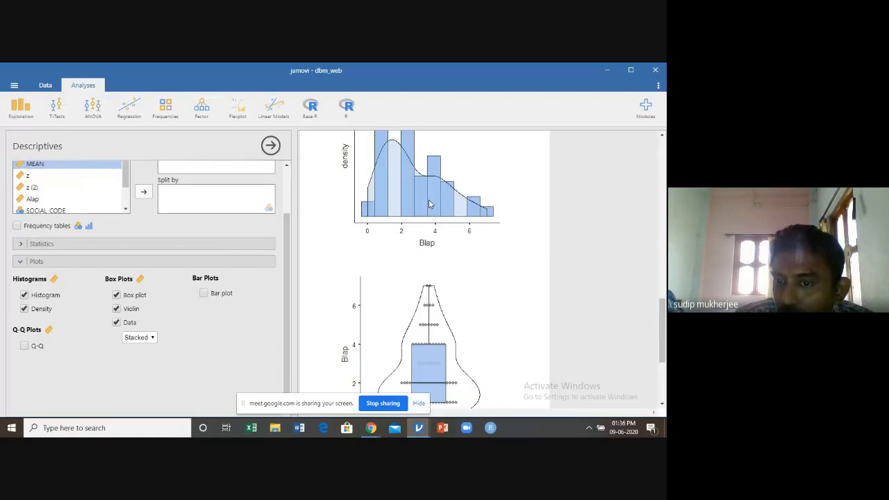
{"action": "scroll", "coordinate": [428, 203], "scroll_direction": "down", "scroll_amount": 3}
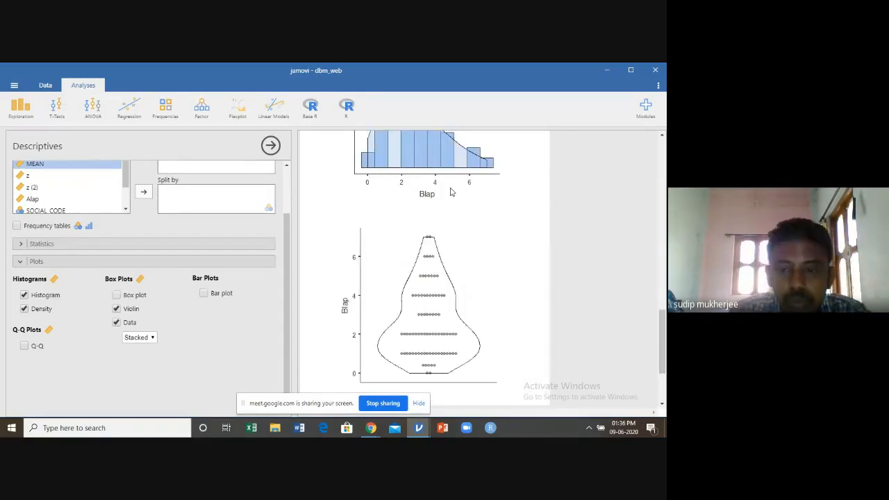
{"action": "scroll", "coordinate": [457, 250], "scroll_direction": "down", "scroll_amount": 3}
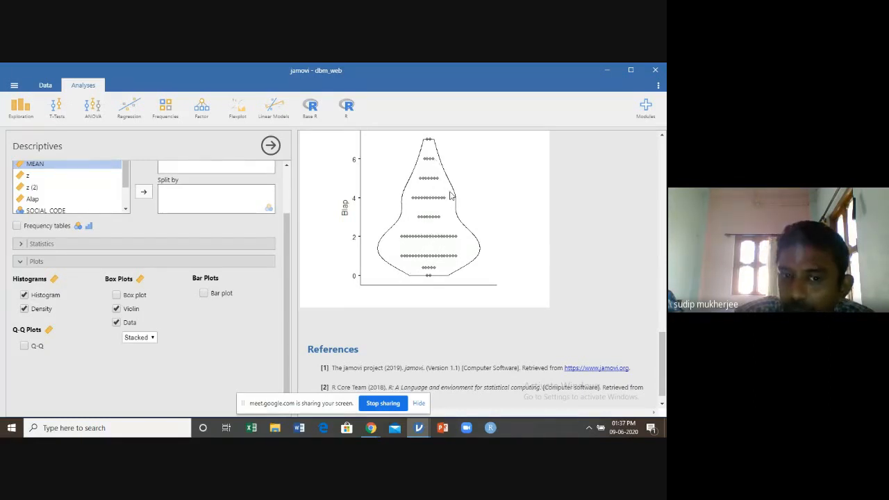
Split the Blap descriptives by age_code and review the violin plots of the two age groups
{"action": "scroll", "coordinate": [444, 208], "scroll_direction": "up", "scroll_amount": 2}
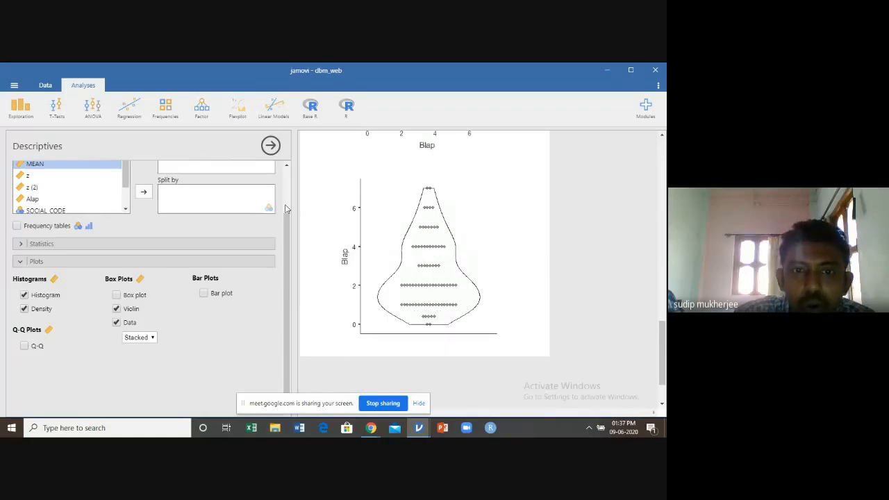
{"action": "scroll", "coordinate": [286, 202], "scroll_direction": "up", "scroll_amount": 1}
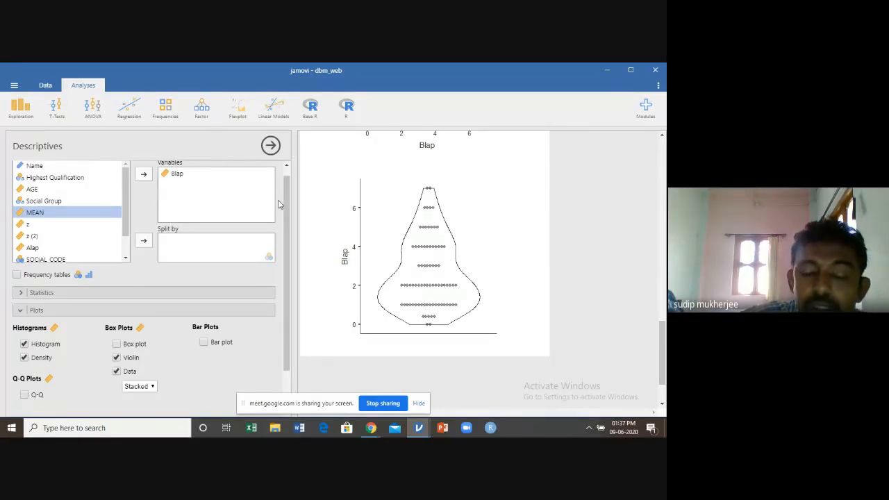
{"action": "left_click", "coordinate": [126, 259]}
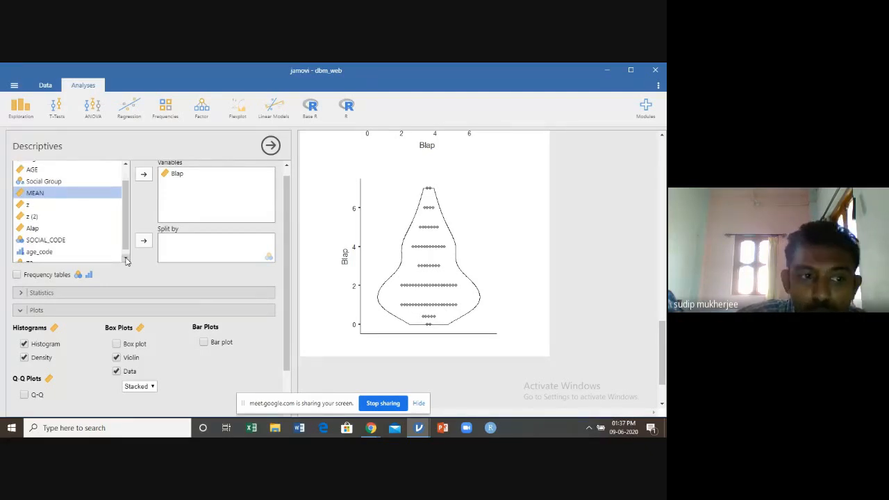
{"action": "left_click", "coordinate": [44, 253]}
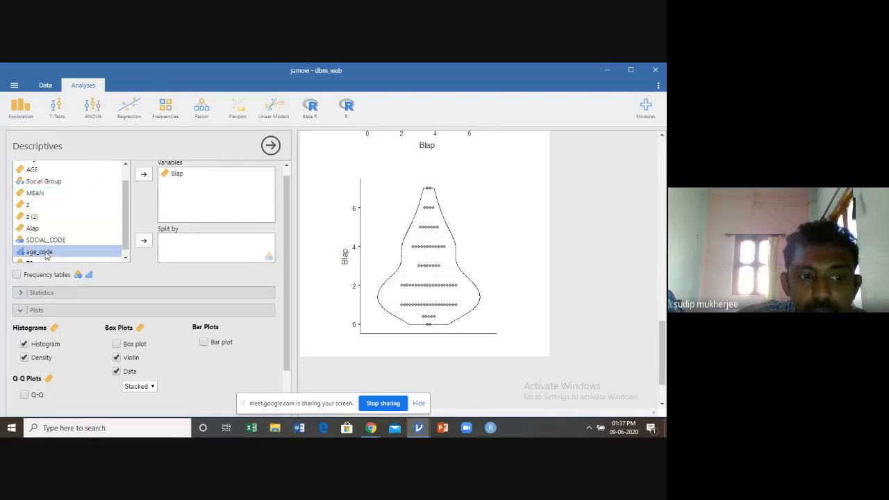
{"action": "left_click", "coordinate": [144, 242]}
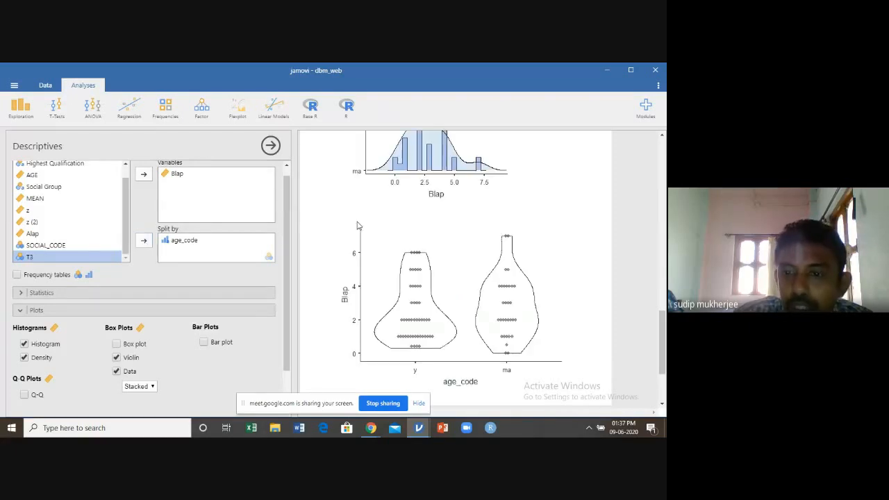
{"action": "scroll", "coordinate": [357, 226], "scroll_direction": "down", "scroll_amount": 2}
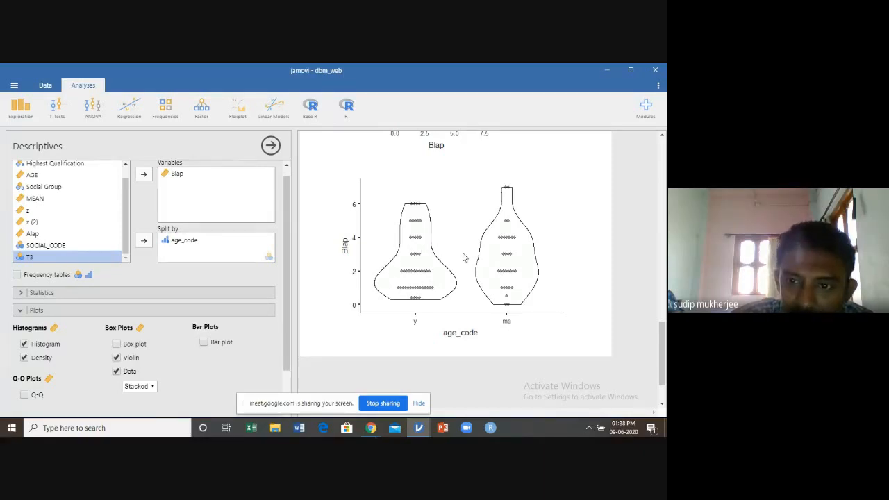
{"action": "scroll", "coordinate": [464, 257], "scroll_direction": "up", "scroll_amount": 1}
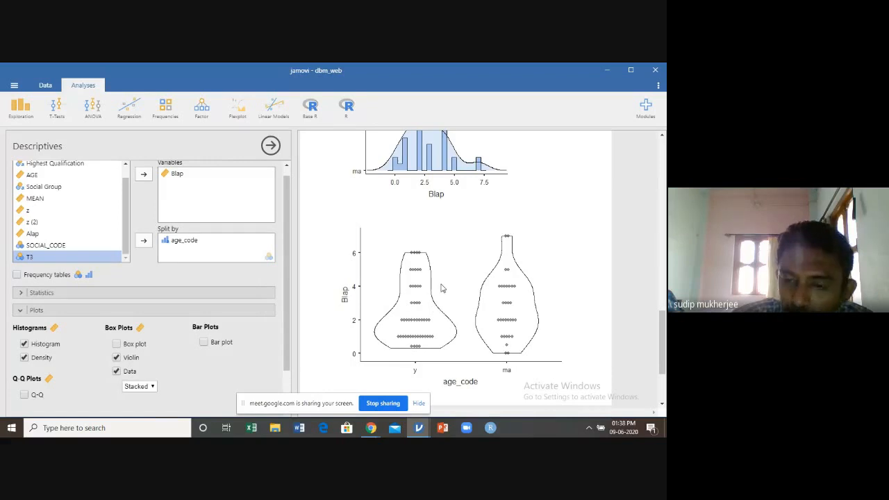
{"action": "scroll", "coordinate": [417, 299], "scroll_direction": "down", "scroll_amount": 2}
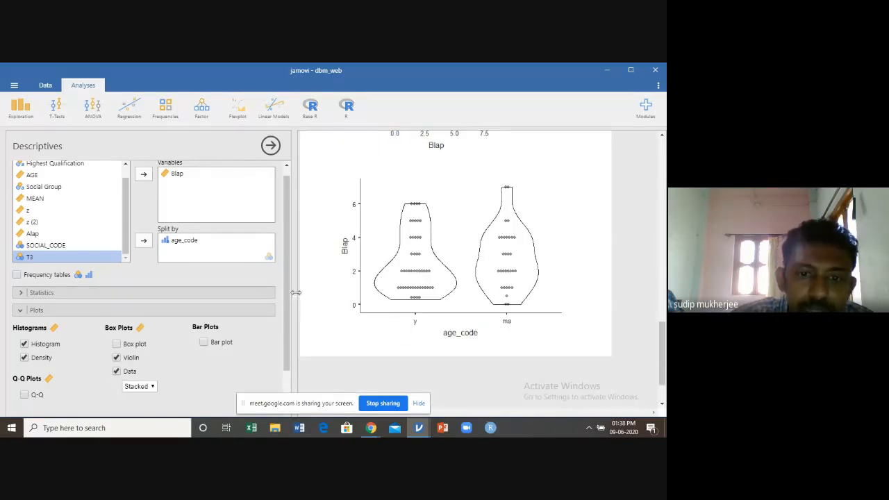
{"action": "scroll", "coordinate": [291, 297], "scroll_direction": "down", "scroll_amount": 1}
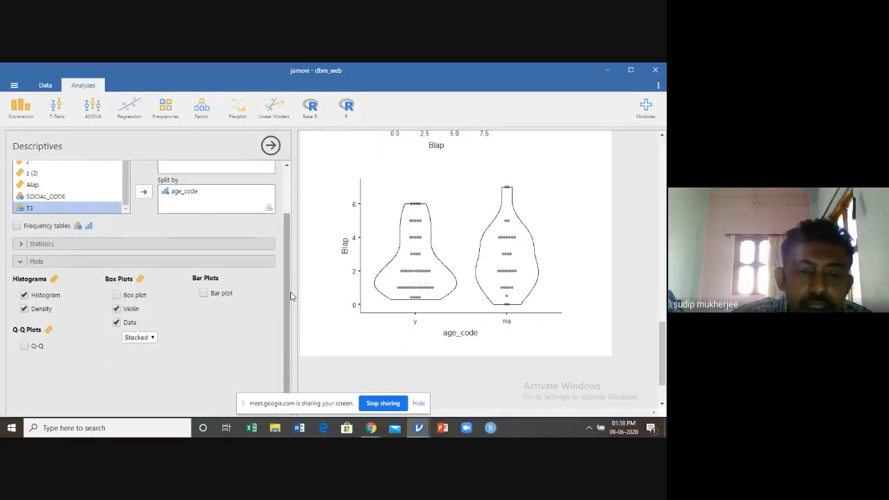
Close the Descriptives options and widen the data view until the age_code column is in view
{"action": "scroll", "coordinate": [291, 296], "scroll_direction": "up", "scroll_amount": 1}
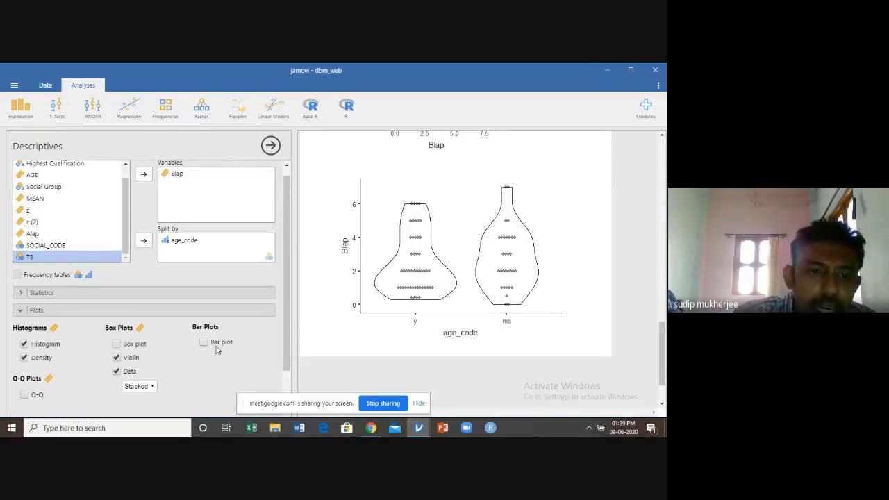
{"action": "left_click", "coordinate": [271, 147]}
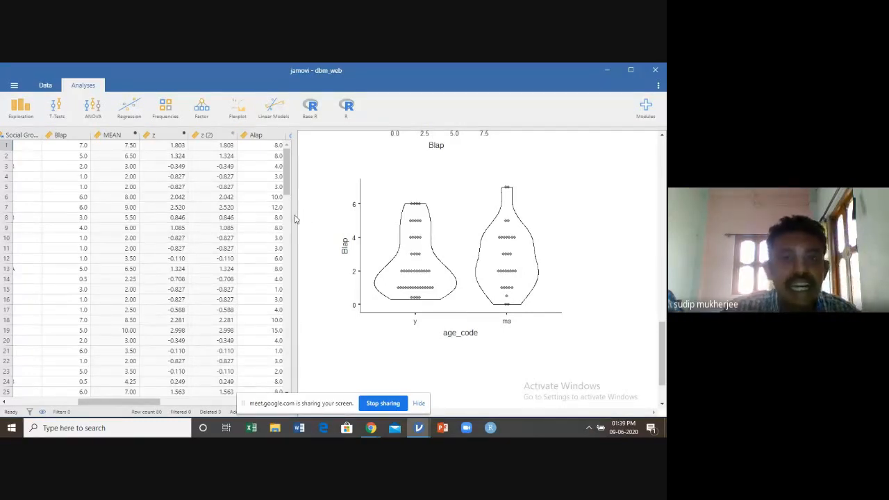
{"action": "left_click_drag", "start_coordinate": [296, 216], "coordinate": [393, 210]}
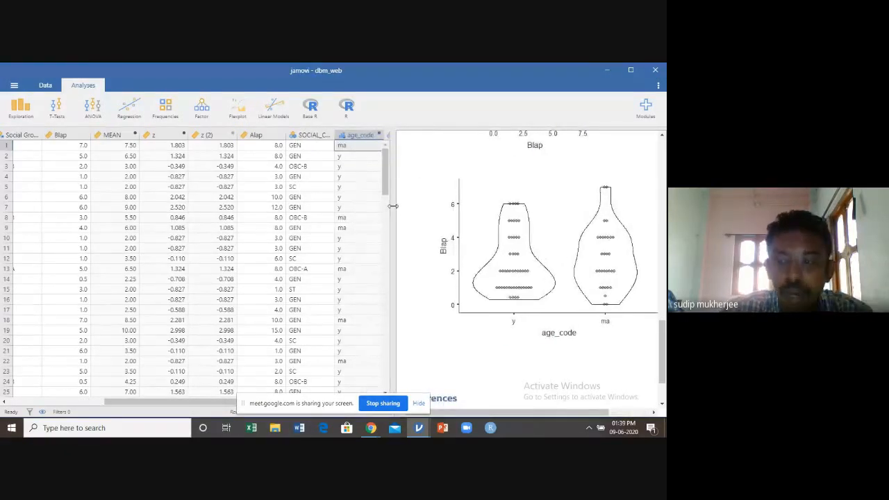
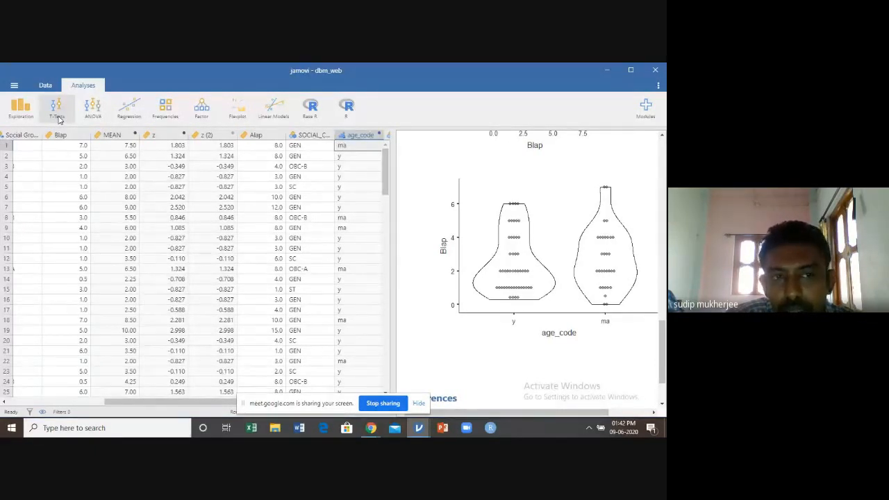
Run an Independent Samples T-Test with Blap as dependent variable and age_code as grouping variable, and view the result table
{"action": "left_click", "coordinate": [59, 120]}
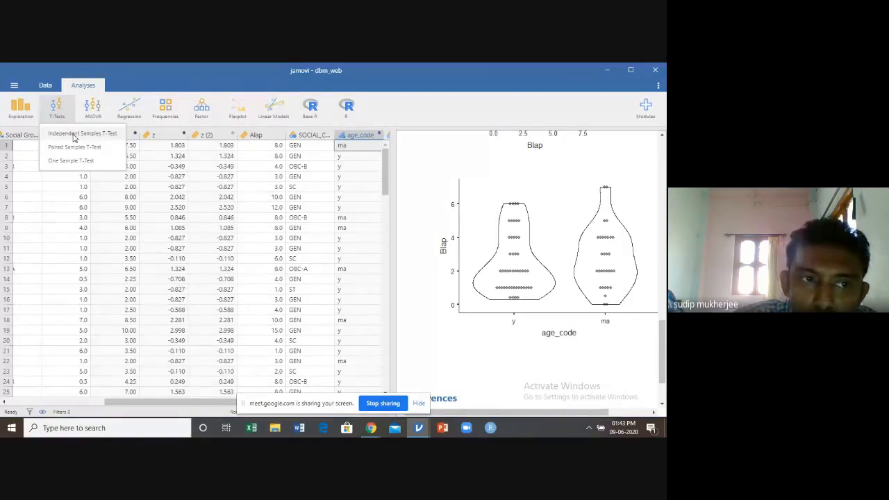
{"action": "left_click", "coordinate": [73, 137]}
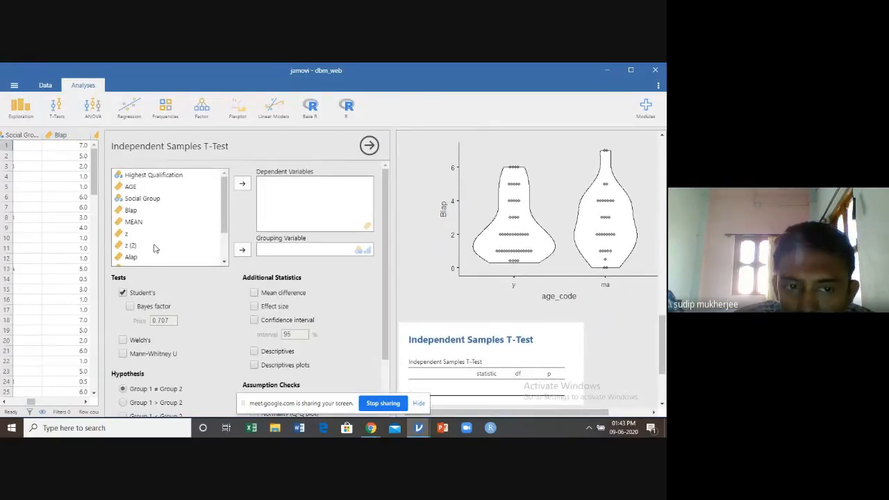
{"action": "left_click", "coordinate": [135, 211]}
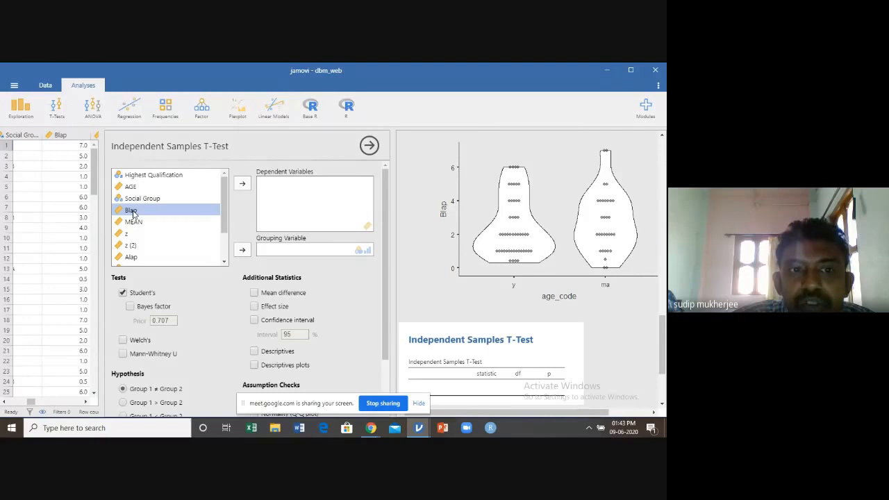
{"action": "left_click", "coordinate": [242, 184]}
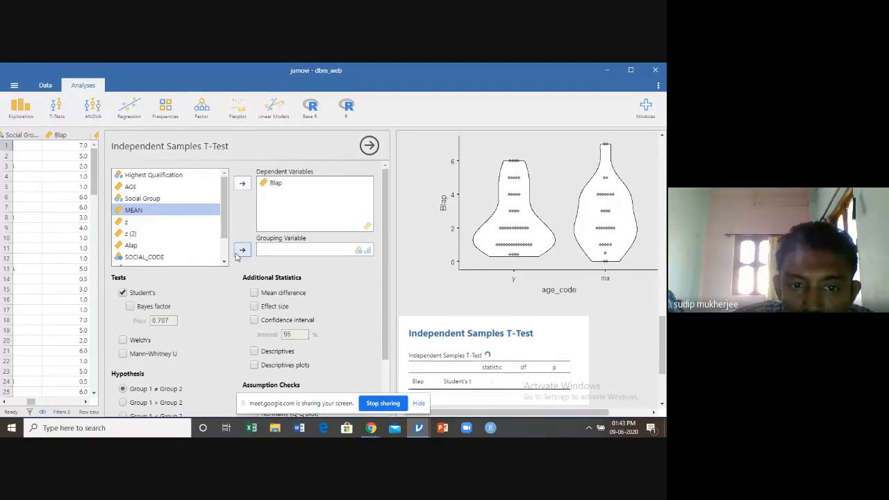
{"action": "scroll", "coordinate": [223, 261], "scroll_direction": "down", "scroll_amount": 3}
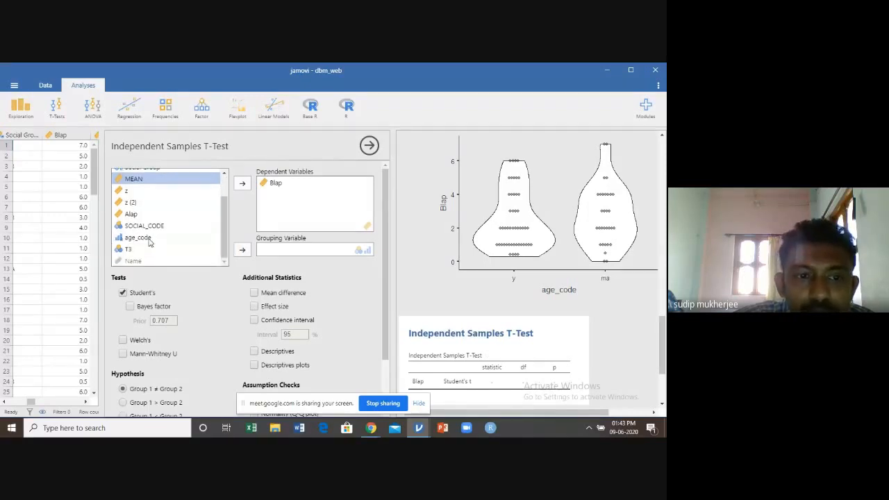
{"action": "left_click", "coordinate": [149, 238]}
{"action": "left_click", "coordinate": [243, 251]}
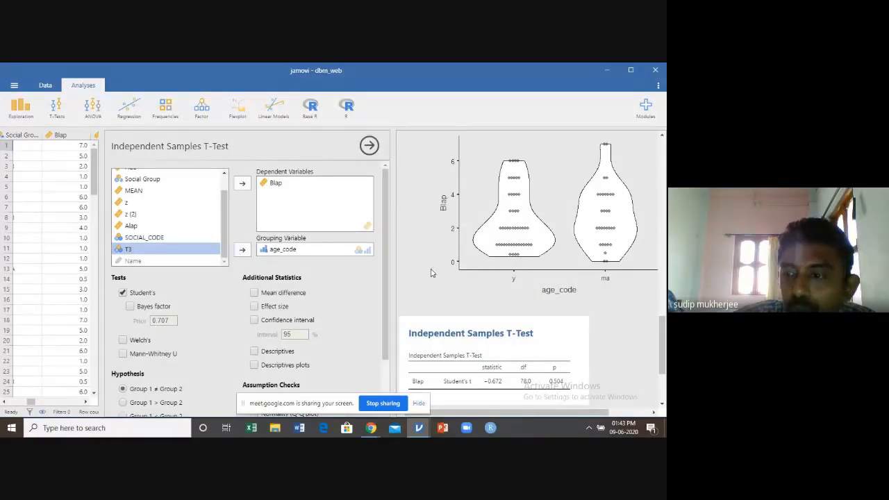
{"action": "left_click", "coordinate": [662, 408]}
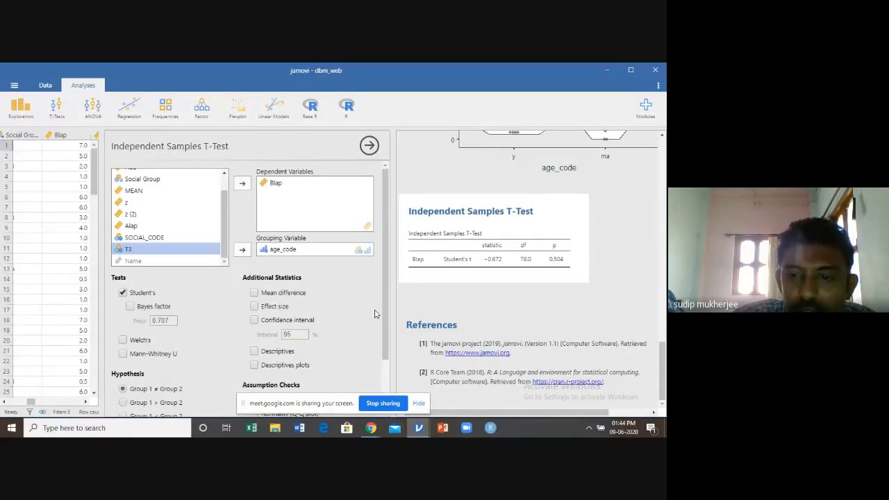
Try the one-sided hypothesis Group 1 > Group 2, followed by Group 1 < Group 2, for the Blap t-test
{"action": "scroll", "coordinate": [384, 297], "scroll_direction": "down", "scroll_amount": 1}
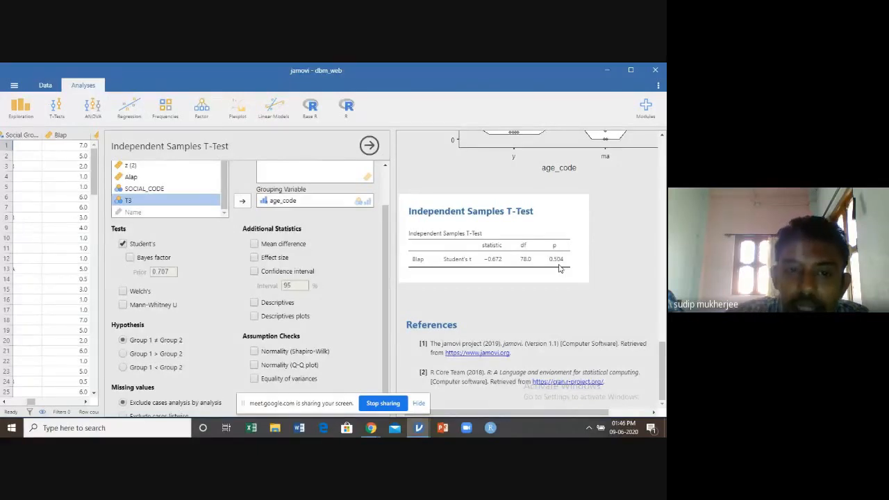
{"action": "scroll", "coordinate": [208, 267], "scroll_direction": "down", "scroll_amount": 1}
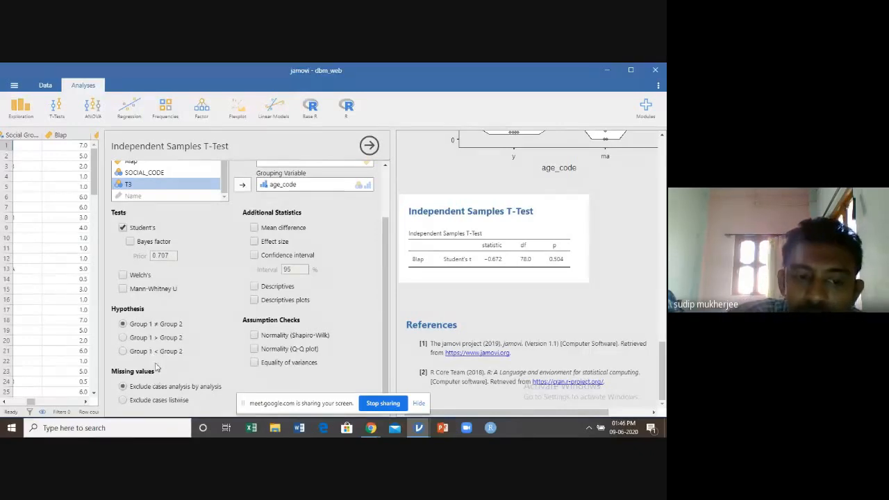
{"action": "left_click", "coordinate": [123, 337]}
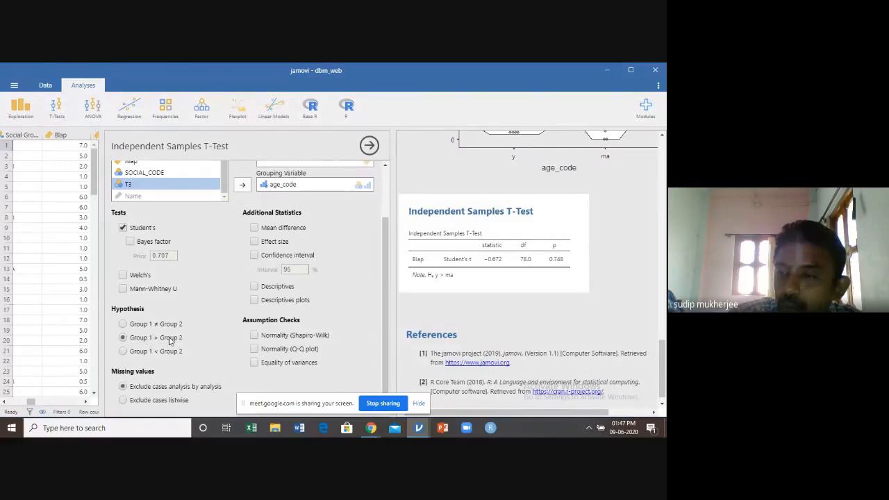
{"action": "left_click", "coordinate": [123, 352]}
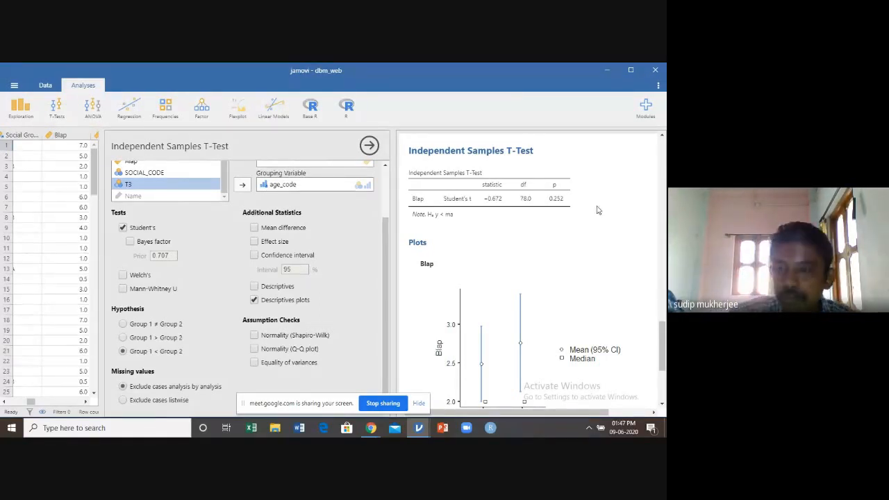
Add the descriptives plot of Blap by age_code to the t-test and compare it with the result table
{"action": "scroll", "coordinate": [597, 210], "scroll_direction": "down", "scroll_amount": 4}
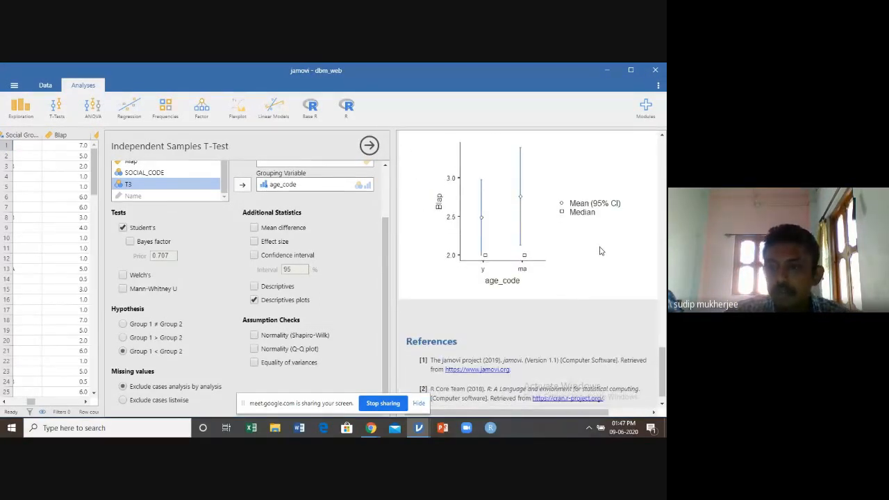
{"action": "scroll", "coordinate": [601, 251], "scroll_direction": "up", "scroll_amount": 1}
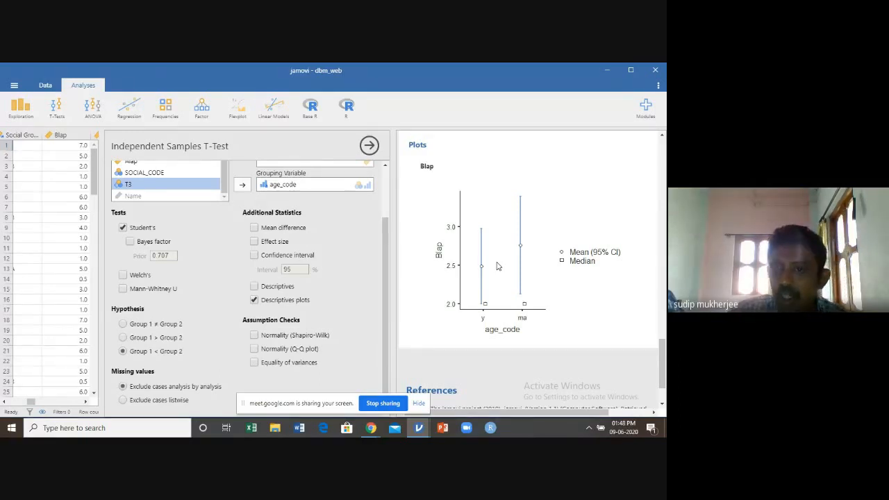
{"action": "scroll", "coordinate": [496, 266], "scroll_direction": "up", "scroll_amount": 3}
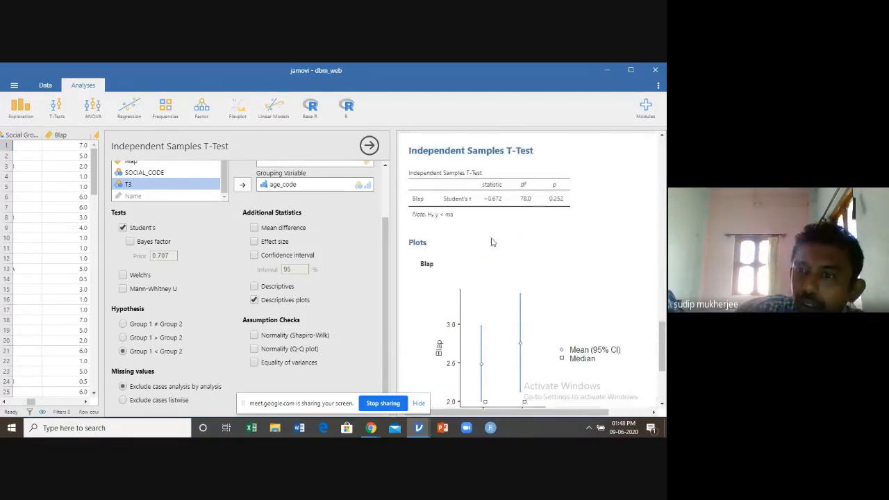
{"action": "scroll", "coordinate": [466, 226], "scroll_direction": "down", "scroll_amount": 3}
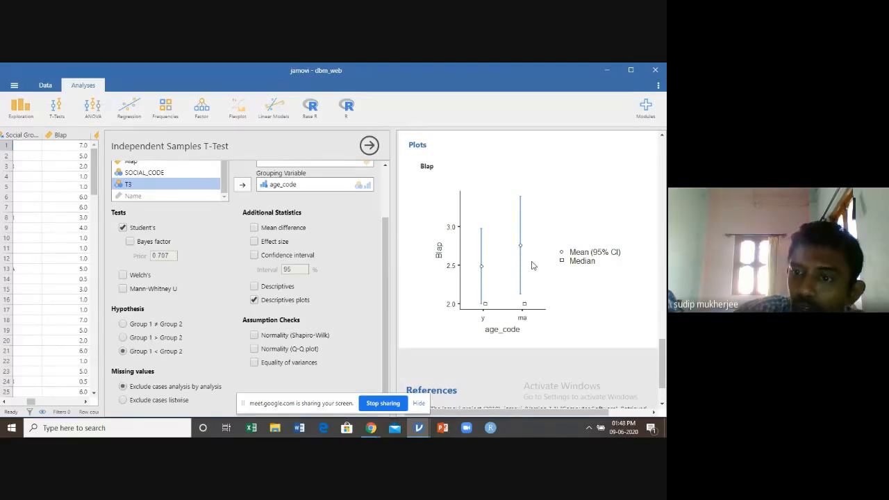
{"action": "scroll", "coordinate": [542, 264], "scroll_direction": "up", "scroll_amount": 3}
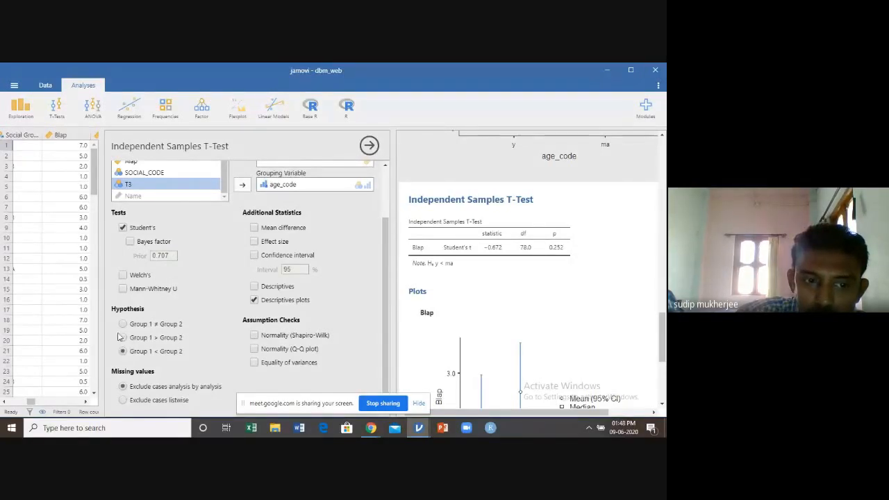
Set the hypothesis back to Group 1 ≠ Group 2, add Alap as a second dependent variable, and close the t-test options
{"action": "scroll", "coordinate": [206, 246], "scroll_direction": "up", "scroll_amount": 2}
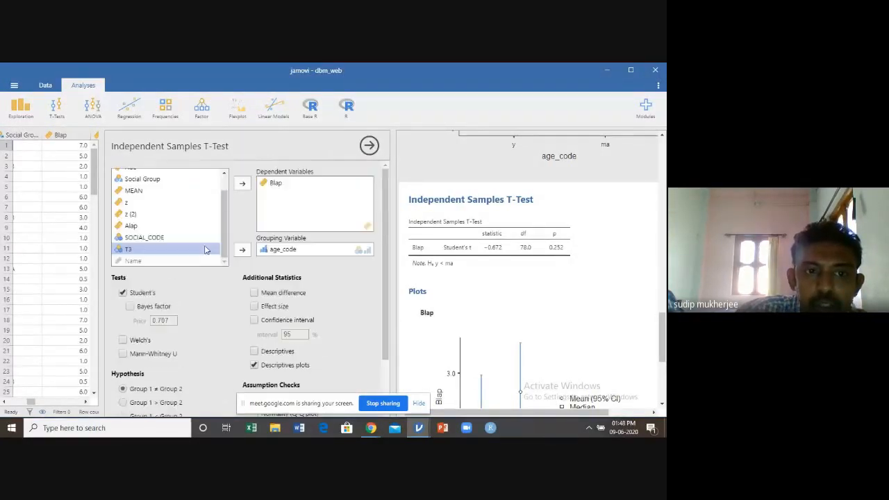
{"action": "left_click", "coordinate": [206, 250]}
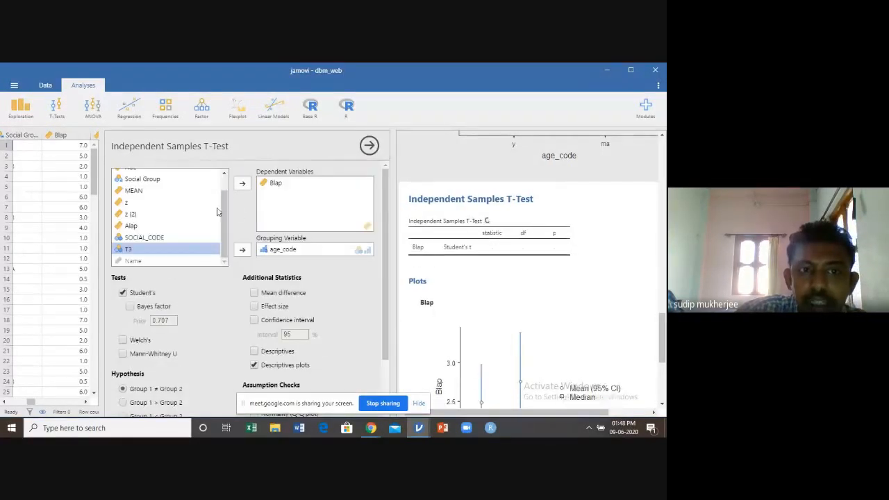
{"action": "left_click", "coordinate": [132, 227]}
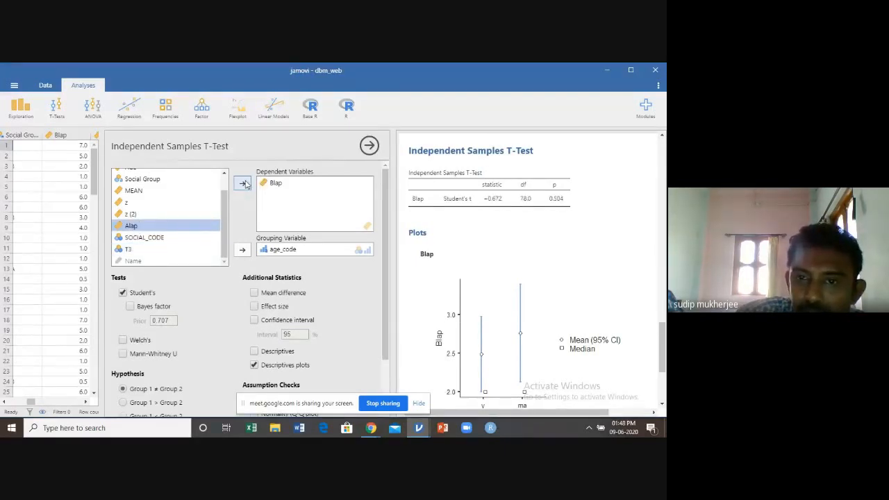
{"action": "left_click", "coordinate": [241, 184]}
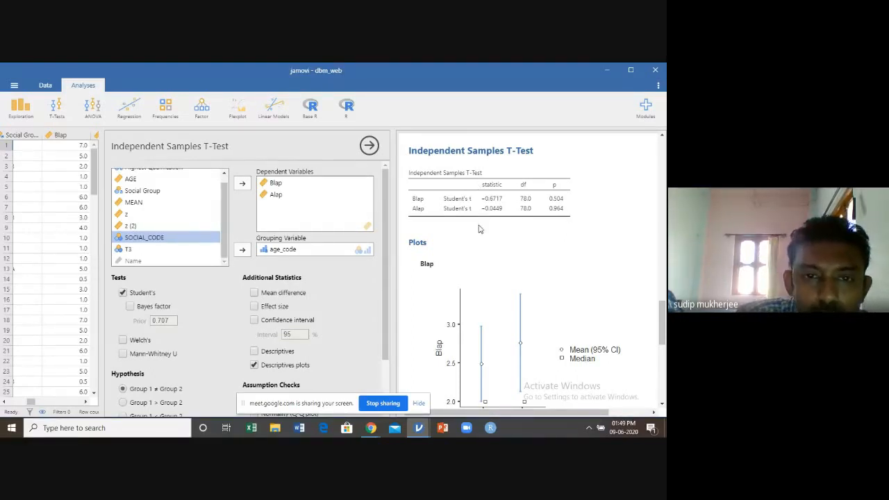
{"action": "left_click", "coordinate": [368, 146]}
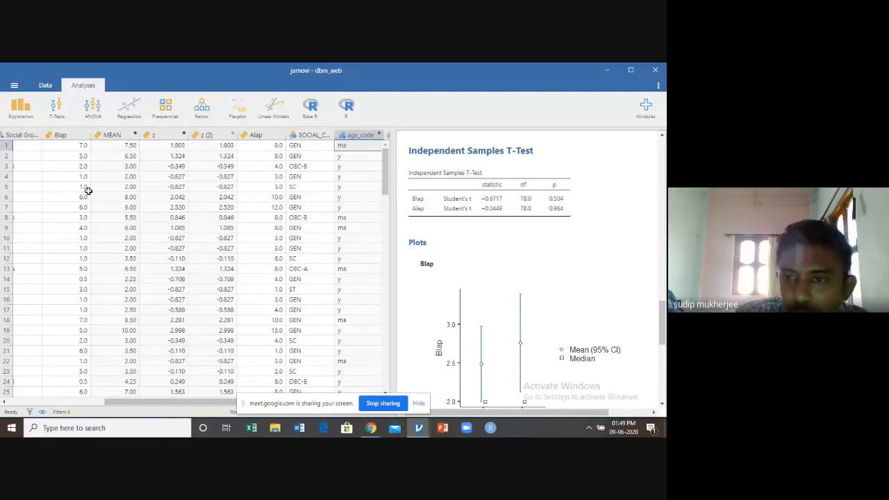
Start another Independent Samples T-Test and assign Blap and Alap as its dependent variables
{"action": "left_click", "coordinate": [57, 116]}
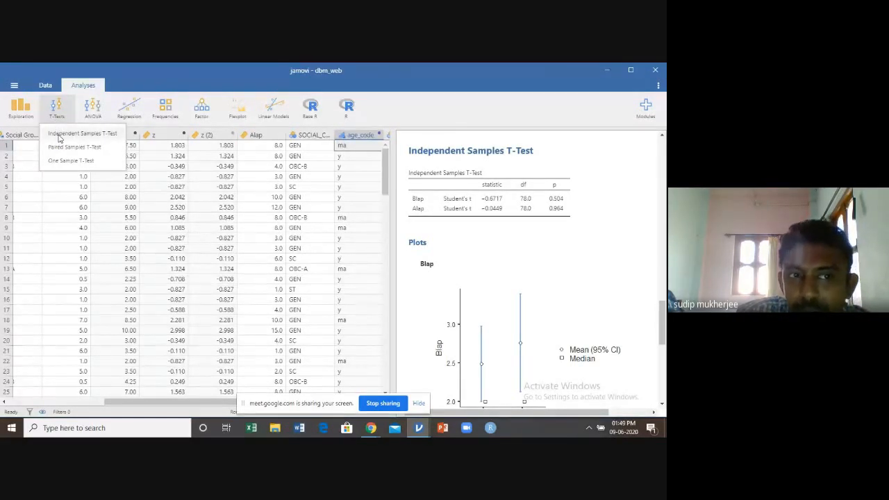
{"action": "left_click", "coordinate": [60, 137]}
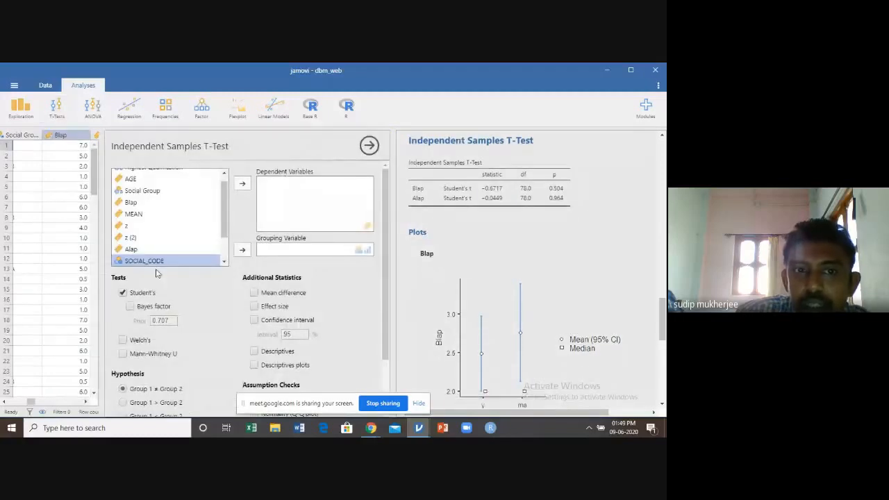
{"action": "scroll", "coordinate": [221, 194], "scroll_direction": "up", "scroll_amount": 2}
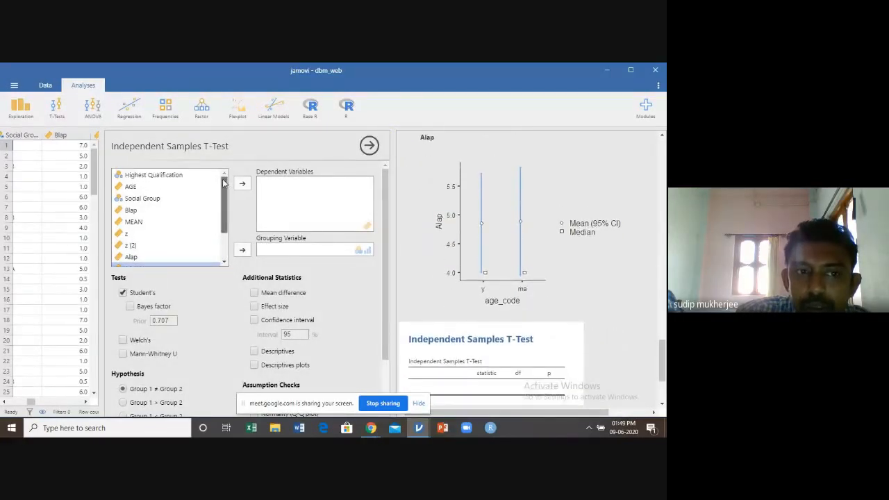
{"action": "left_click", "coordinate": [135, 211]}
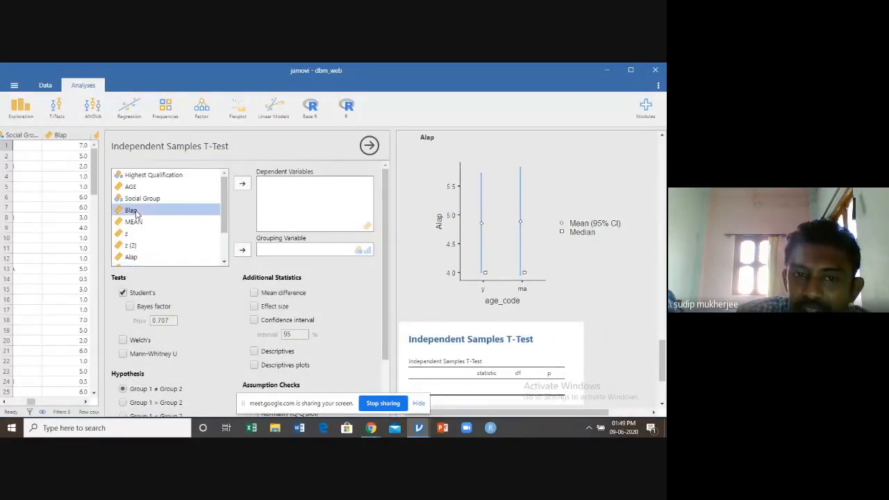
{"action": "left_click", "coordinate": [243, 183]}
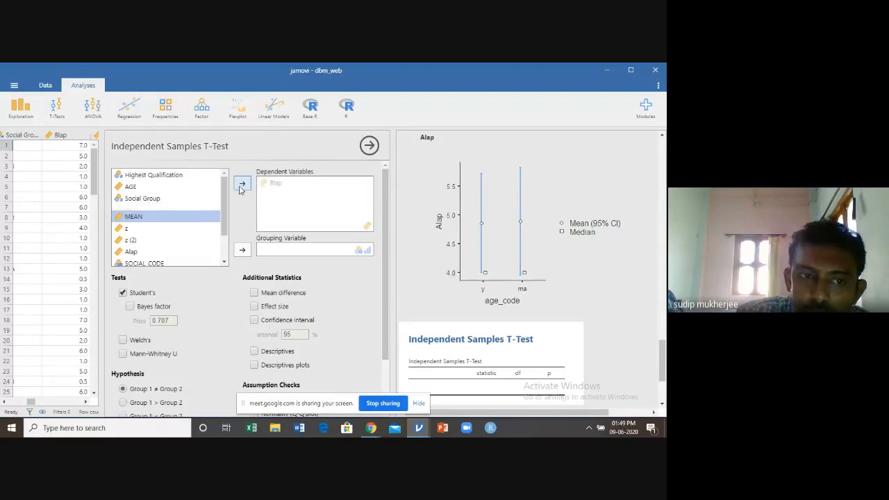
{"action": "left_click", "coordinate": [127, 247]}
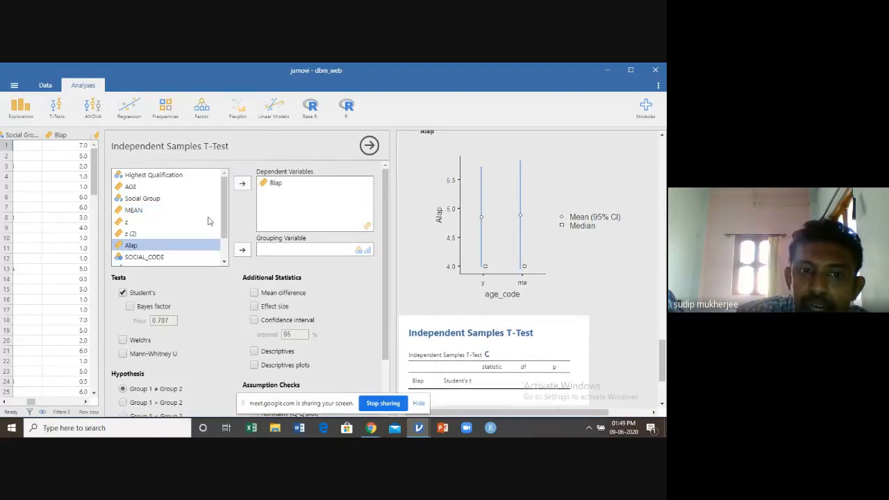
{"action": "left_click", "coordinate": [242, 183]}
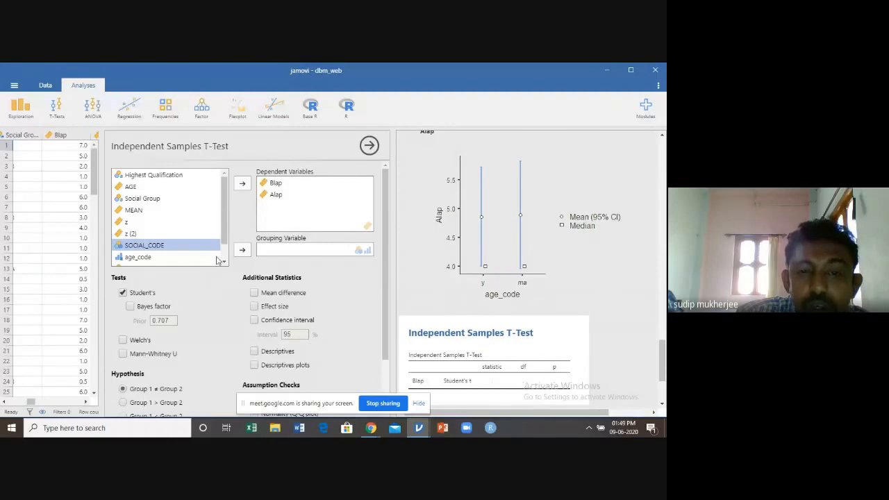
Group the new t-test by age_code and review the Student's t results for Blap and Alap
{"action": "scroll", "coordinate": [220, 260], "scroll_direction": "down", "scroll_amount": 1}
{"action": "left_click", "coordinate": [142, 238]}
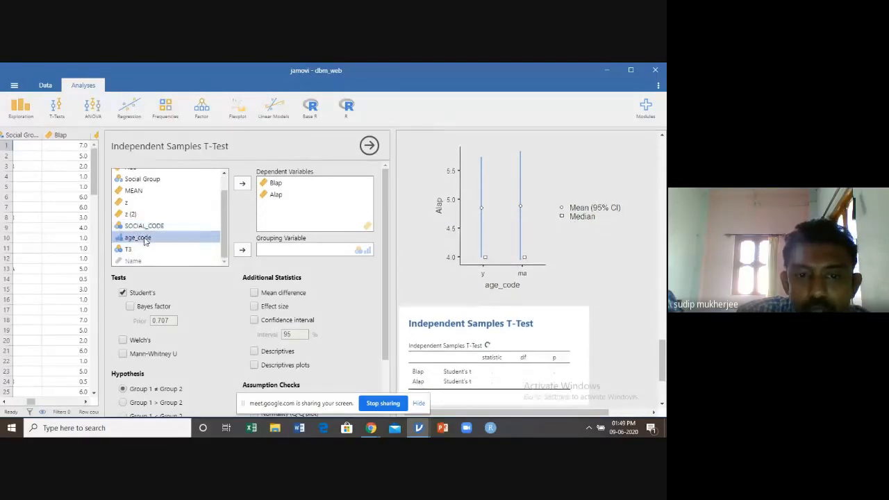
{"action": "left_click", "coordinate": [243, 251]}
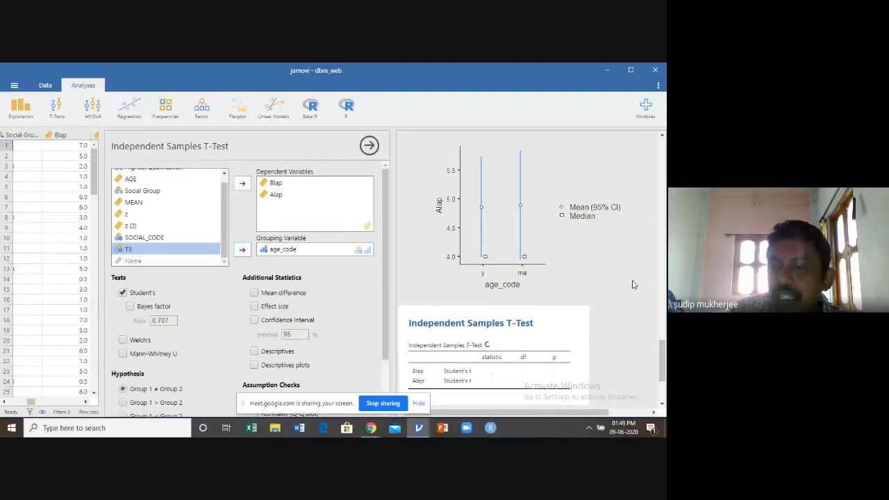
{"action": "scroll", "coordinate": [633, 281], "scroll_direction": "down", "scroll_amount": 3}
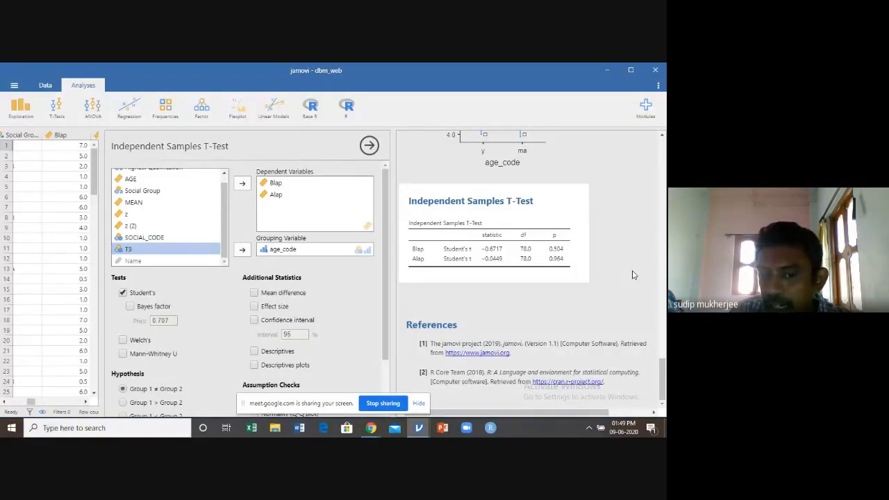
Add descriptives plots to the second t-test of Blap and Alap, and close its options
{"action": "scroll", "coordinate": [370, 302], "scroll_direction": "down", "scroll_amount": 1}
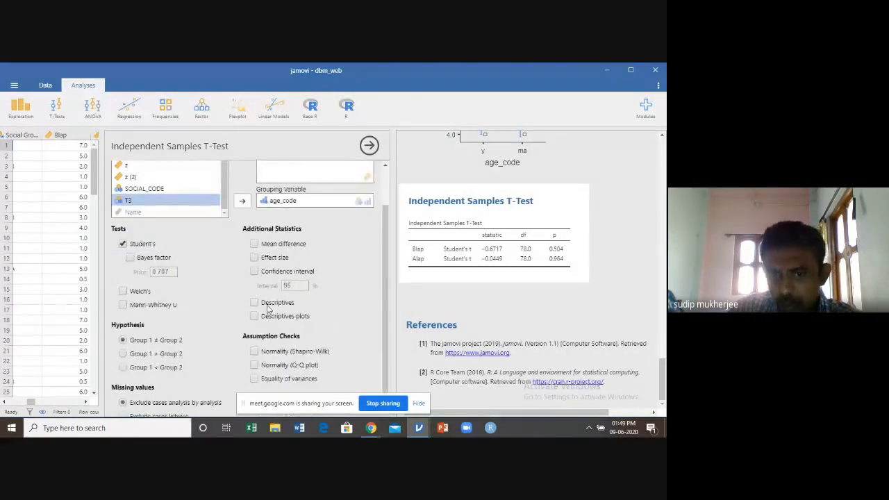
{"action": "left_click", "coordinate": [254, 317]}
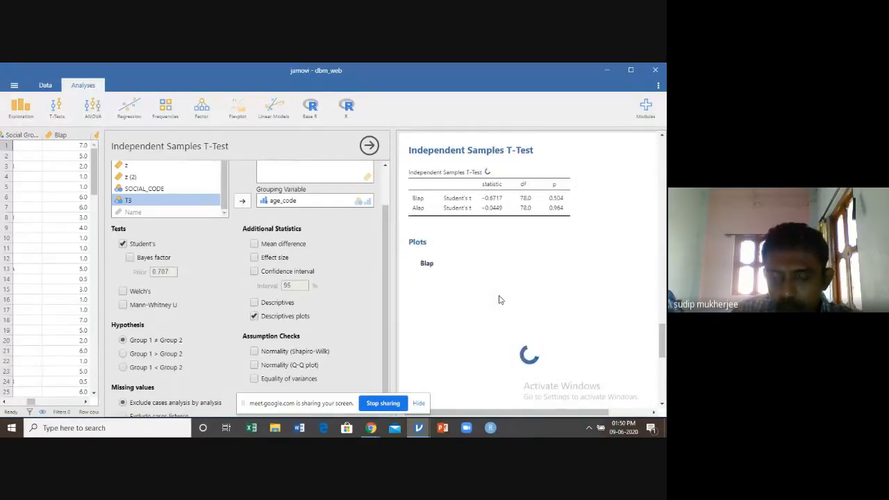
{"action": "scroll", "coordinate": [354, 325], "scroll_direction": "down", "scroll_amount": 1}
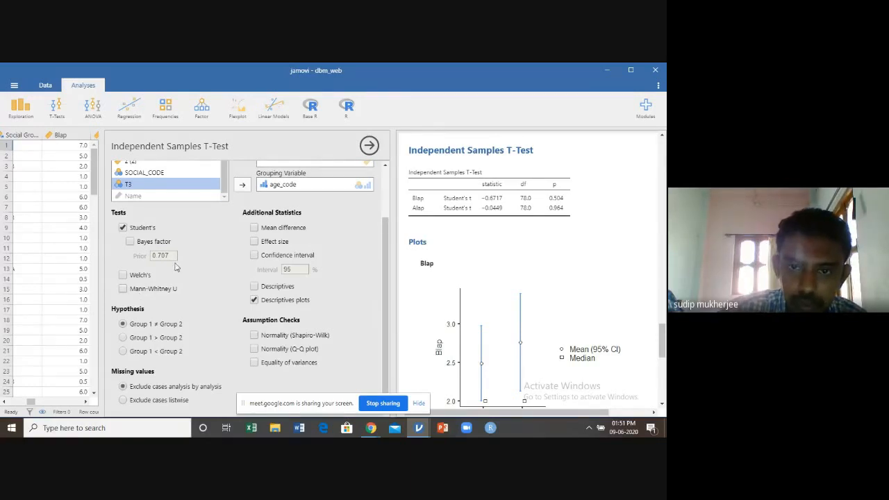
{"action": "left_click", "coordinate": [369, 145]}
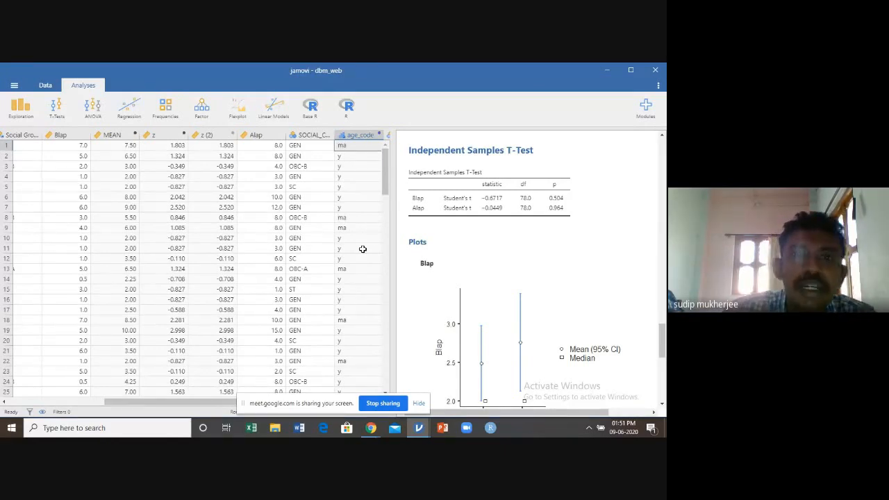
Start a Paired Samples T-Test, pair Blap with Alap, and review the Student's t result
{"action": "left_click_drag", "start_coordinate": [120, 408], "coordinate": [52, 407]}
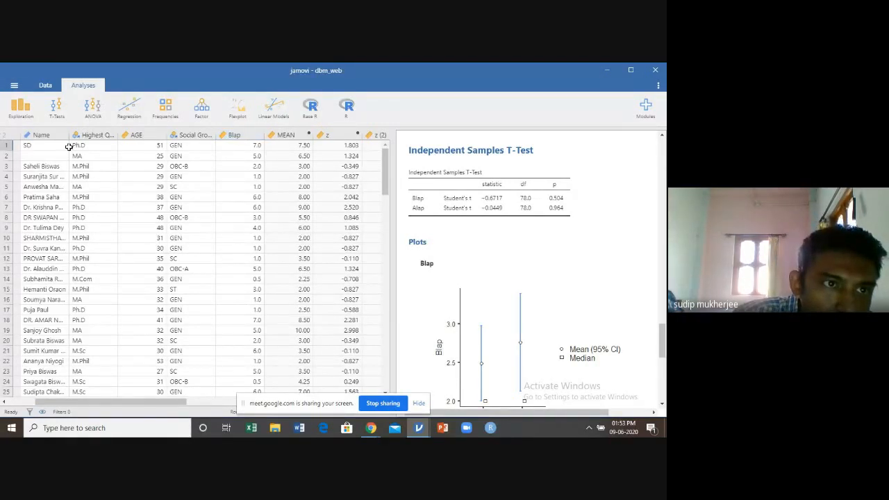
{"action": "left_click", "coordinate": [58, 118]}
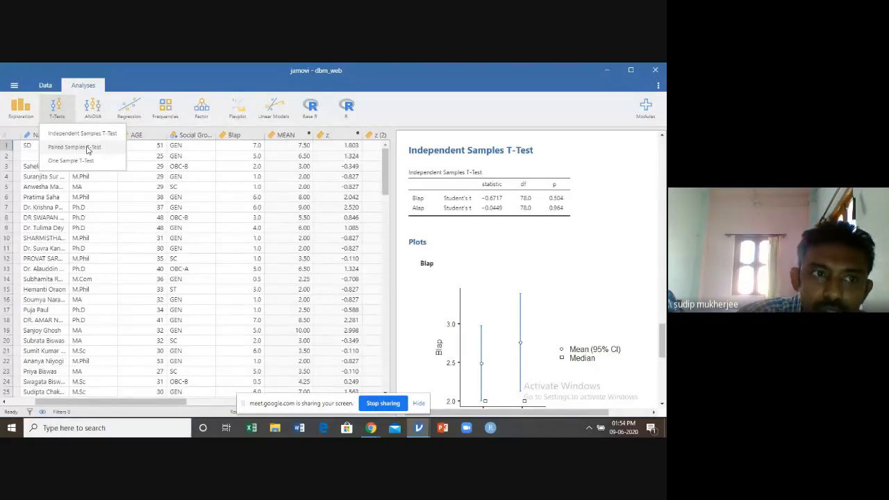
{"action": "left_click", "coordinate": [69, 111]}
{"action": "left_click", "coordinate": [69, 111]}
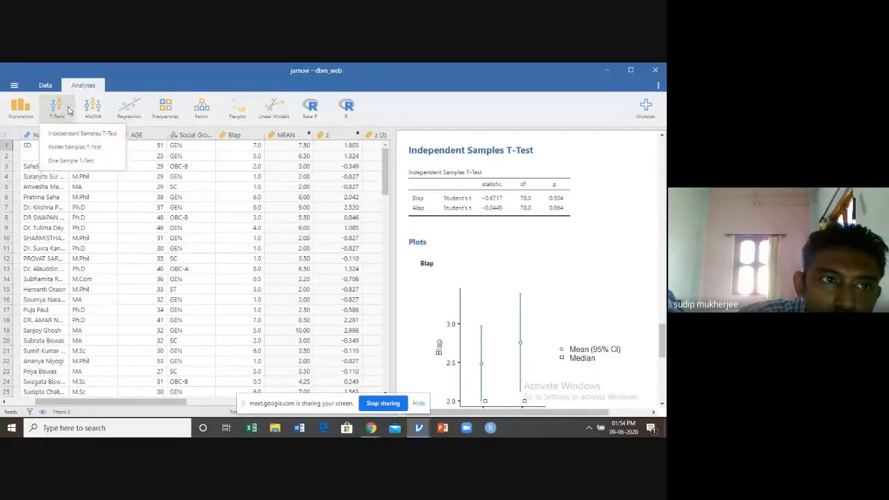
{"action": "left_click", "coordinate": [69, 145]}
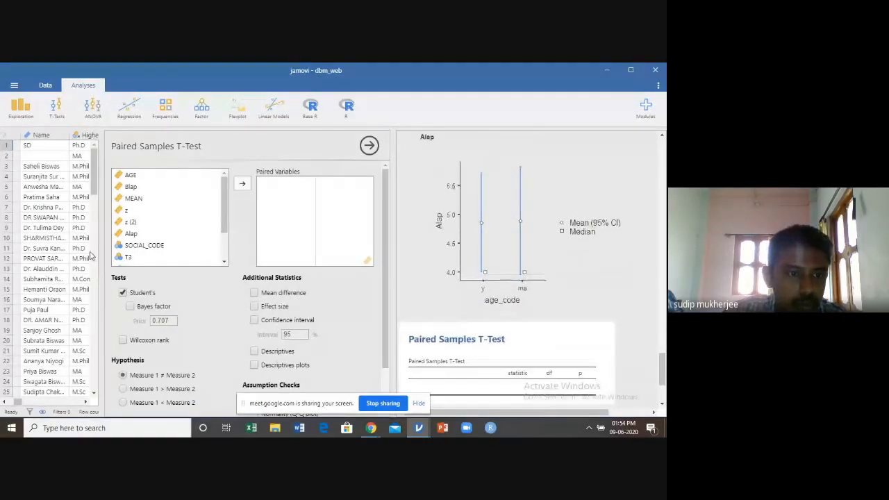
{"action": "scroll", "coordinate": [97, 253], "scroll_direction": "down", "scroll_amount": 15}
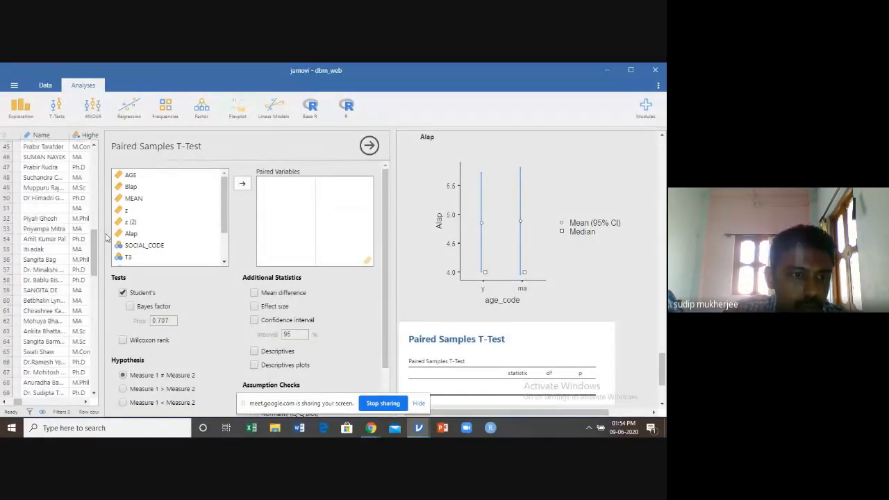
{"action": "left_click", "coordinate": [101, 218]}
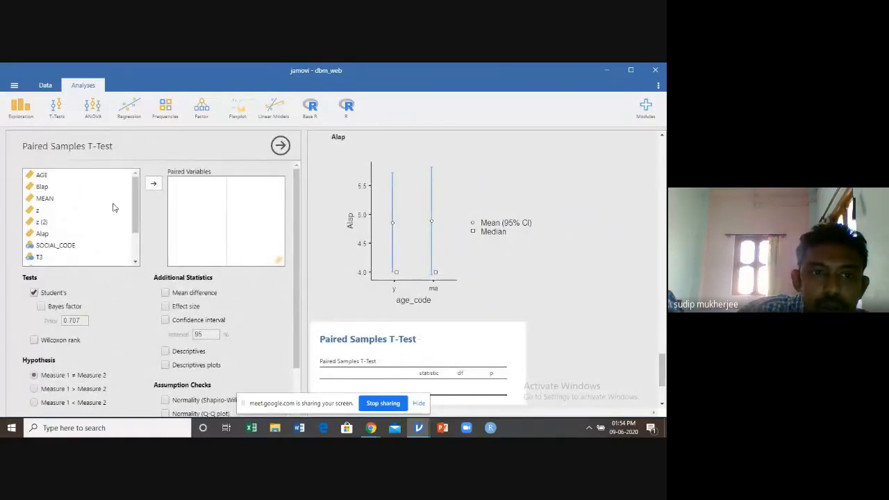
{"action": "scroll", "coordinate": [135, 207], "scroll_direction": "down", "scroll_amount": 1}
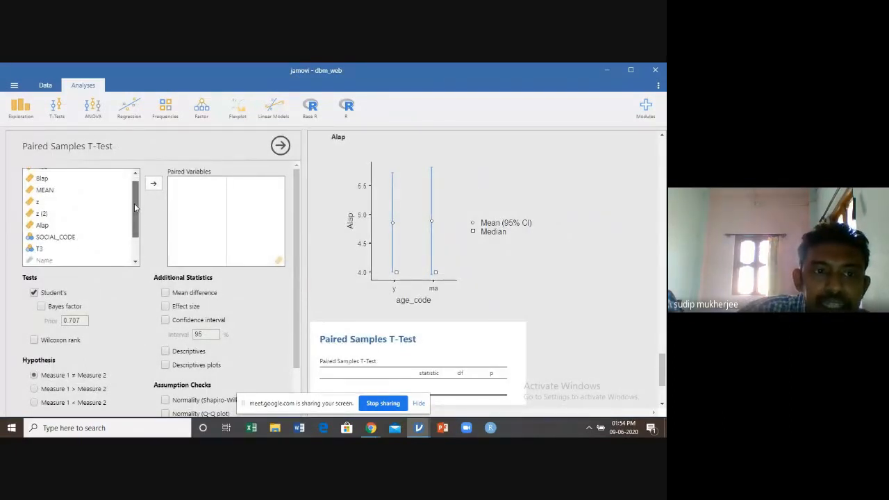
{"action": "scroll", "coordinate": [134, 194], "scroll_direction": "up", "scroll_amount": 1}
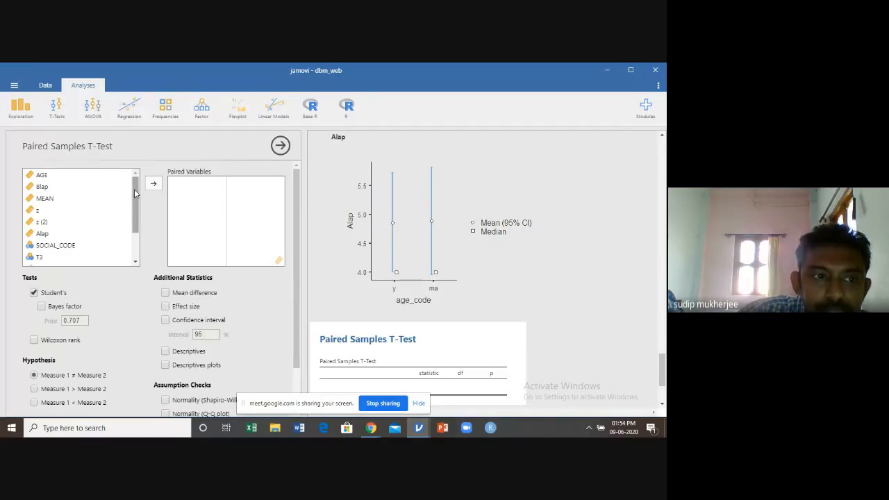
{"action": "left_click", "coordinate": [41, 187]}
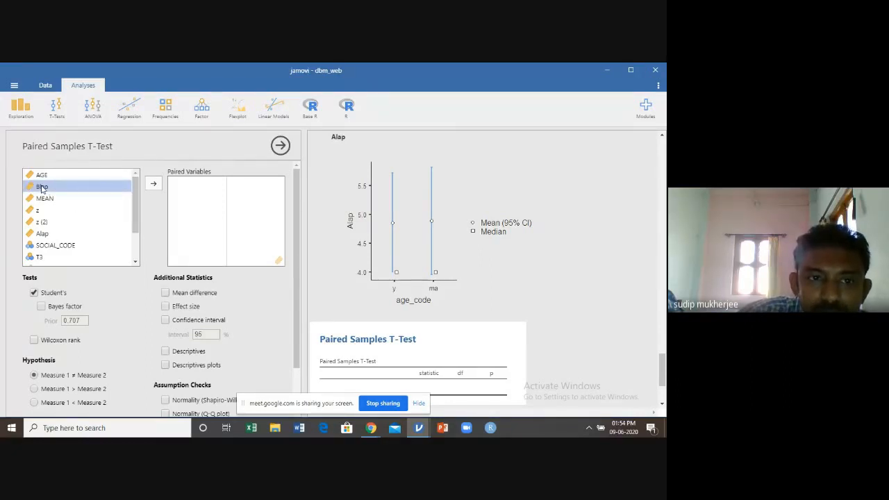
{"action": "left_click", "coordinate": [154, 185]}
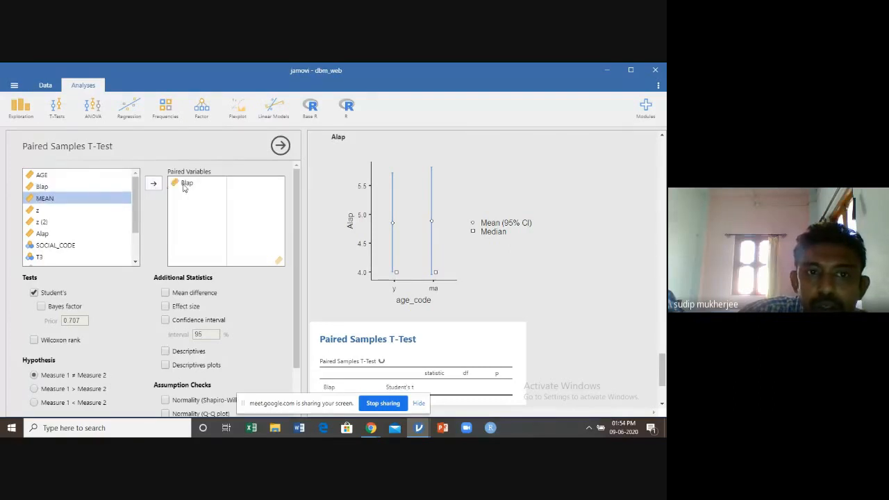
{"action": "left_click", "coordinate": [50, 235]}
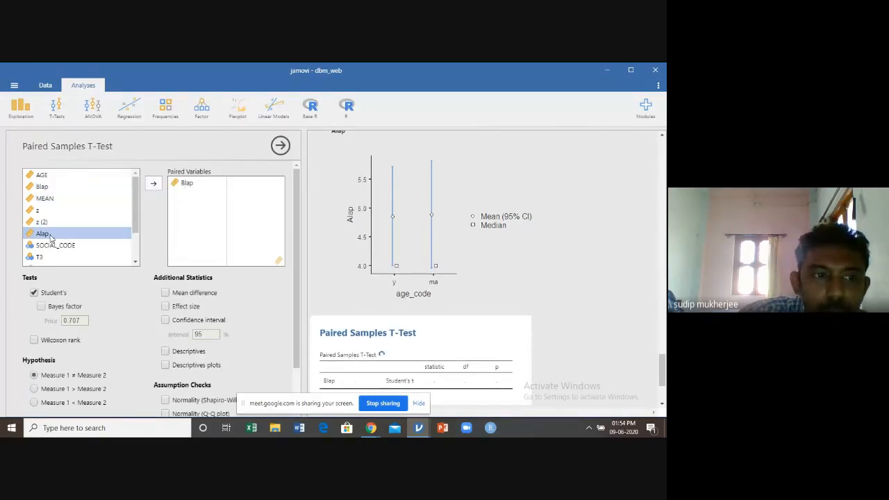
{"action": "left_click", "coordinate": [153, 184]}
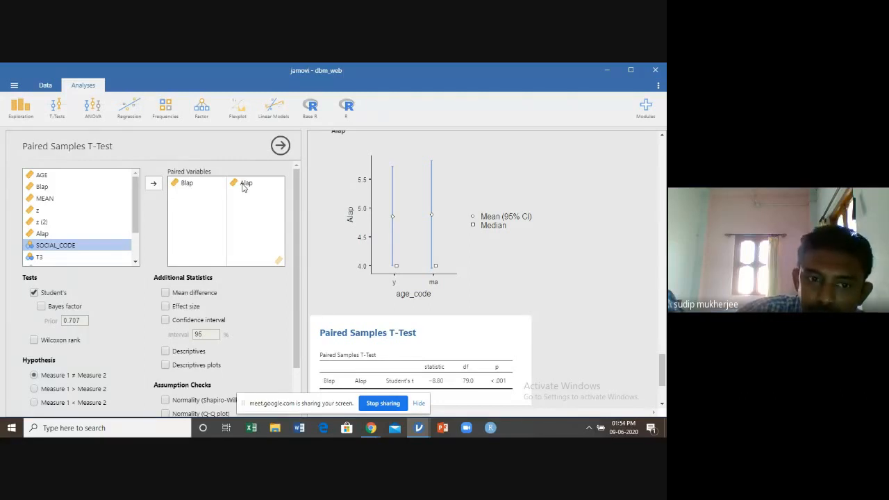
{"action": "scroll", "coordinate": [614, 280], "scroll_direction": "down", "scroll_amount": 3}
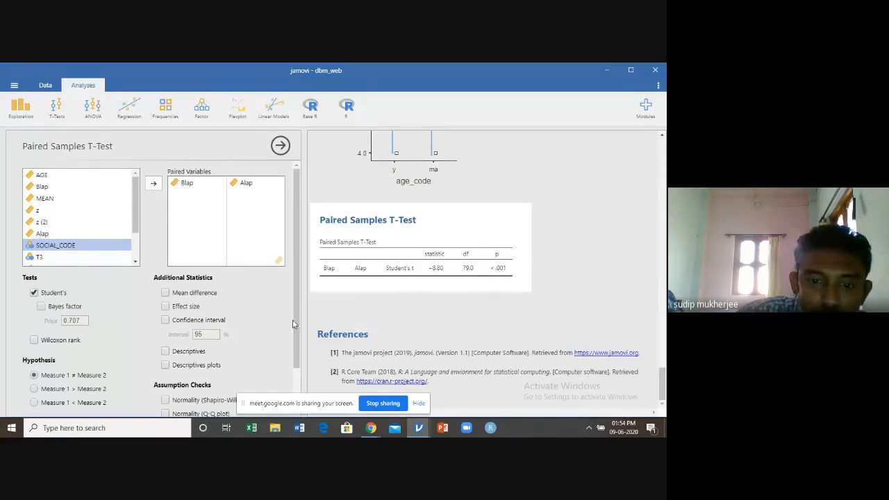
Add descriptives plots and the mean difference to the paired t-test of Blap and Alap, and close its options
{"action": "left_click_drag", "start_coordinate": [298, 362], "coordinate": [298, 375]}
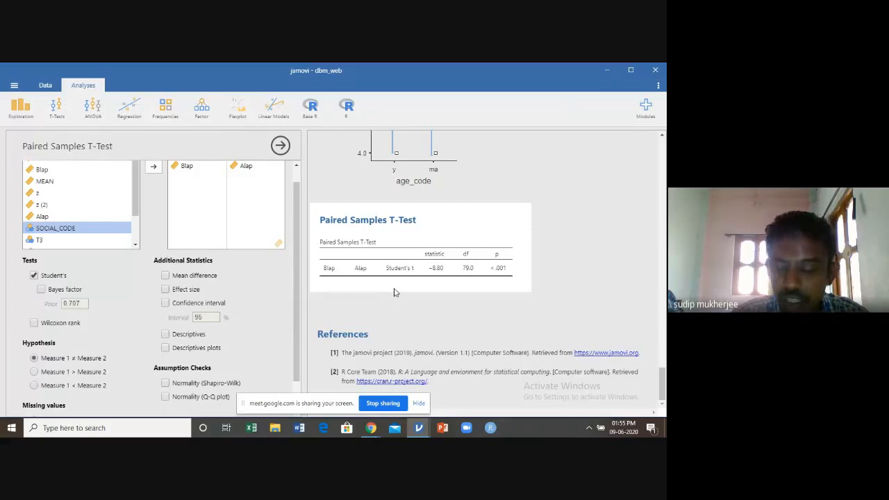
{"action": "left_click", "coordinate": [165, 351]}
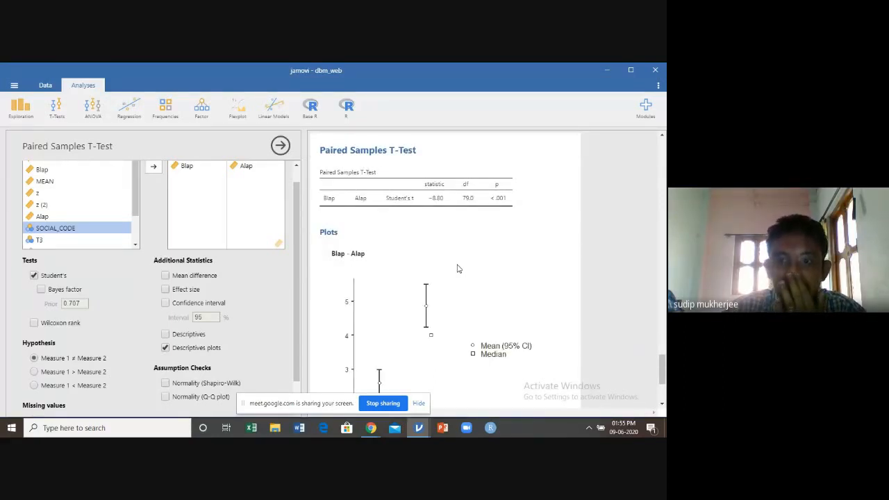
{"action": "scroll", "coordinate": [457, 269], "scroll_direction": "down", "scroll_amount": 2}
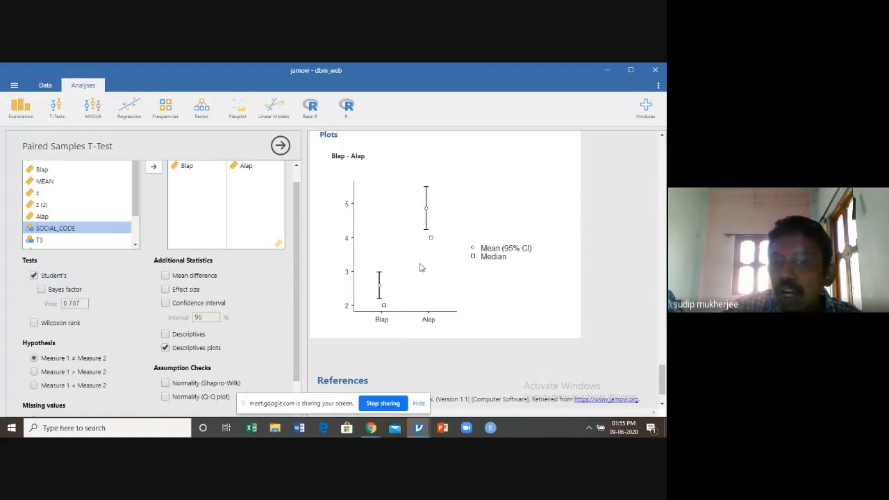
{"action": "scroll", "coordinate": [609, 203], "scroll_direction": "up", "scroll_amount": 10}
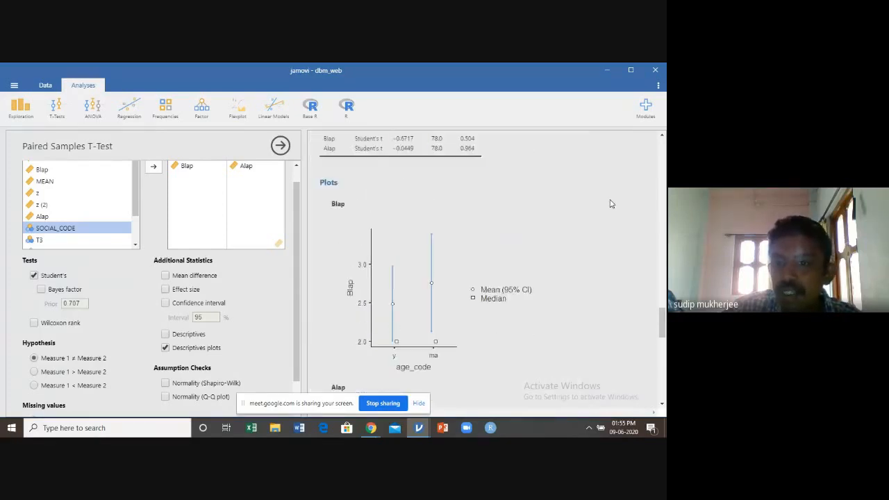
{"action": "scroll", "coordinate": [400, 283], "scroll_direction": "down", "scroll_amount": 2}
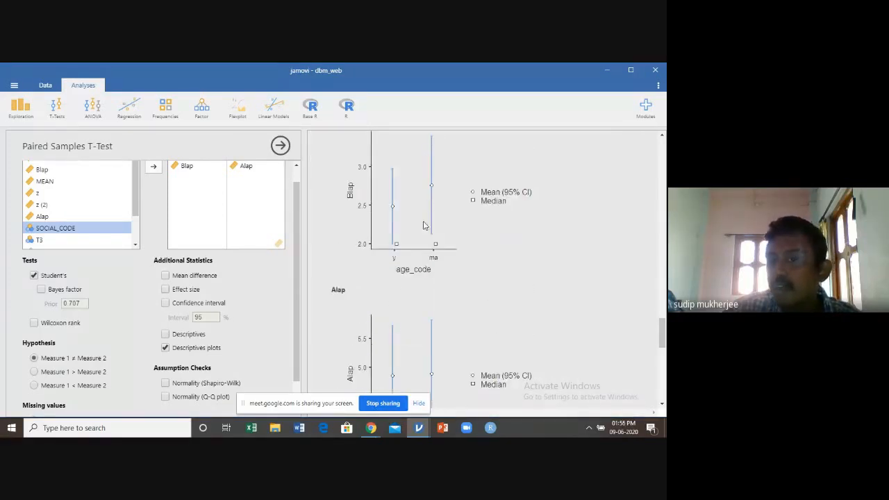
{"action": "scroll", "coordinate": [432, 230], "scroll_direction": "down", "scroll_amount": 7}
{"action": "scroll", "coordinate": [435, 232], "scroll_direction": "down", "scroll_amount": 2}
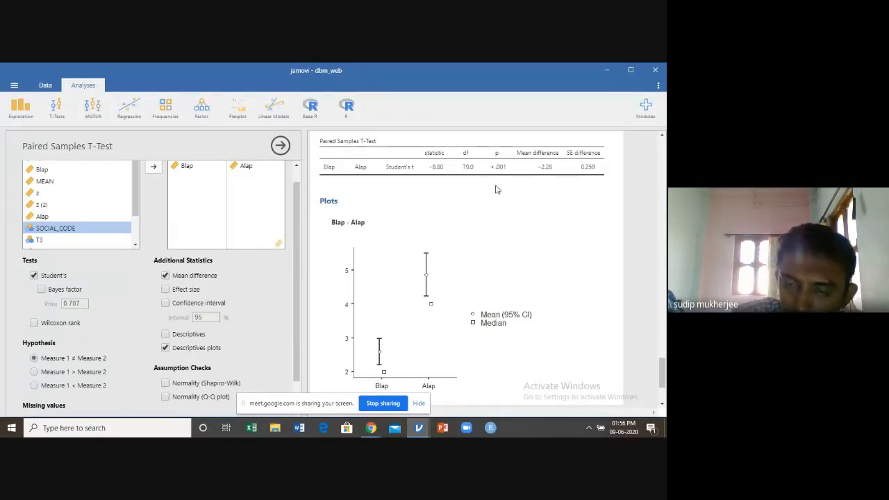
{"action": "left_click", "coordinate": [280, 145]}
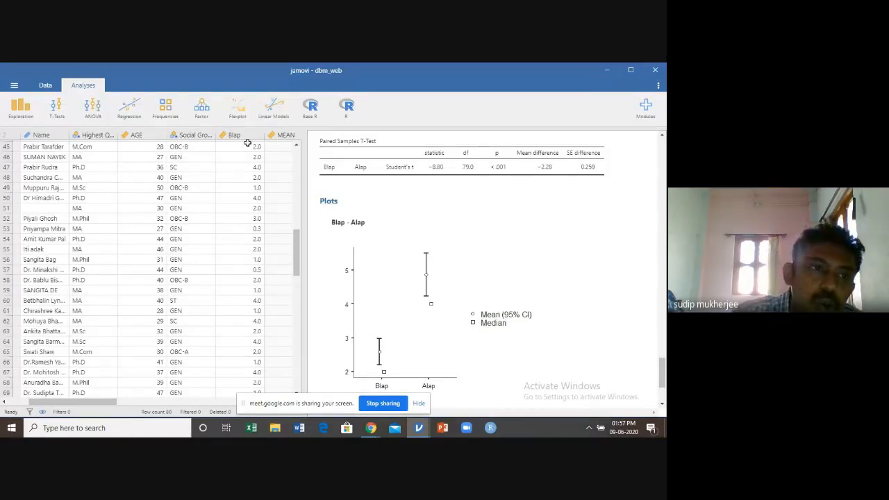
Inspect the measure type and levels of the Highest Qualification variable, and close its settings
{"action": "left_click", "coordinate": [93, 136]}
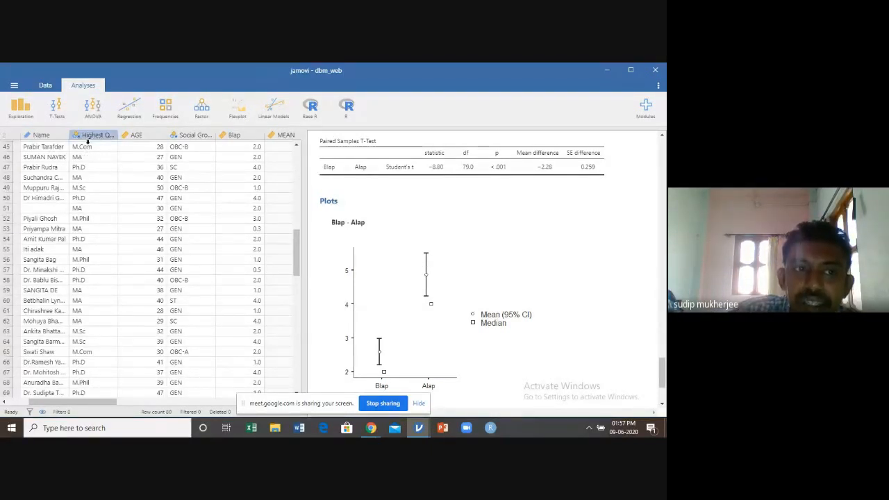
{"action": "left_click", "coordinate": [91, 135]}
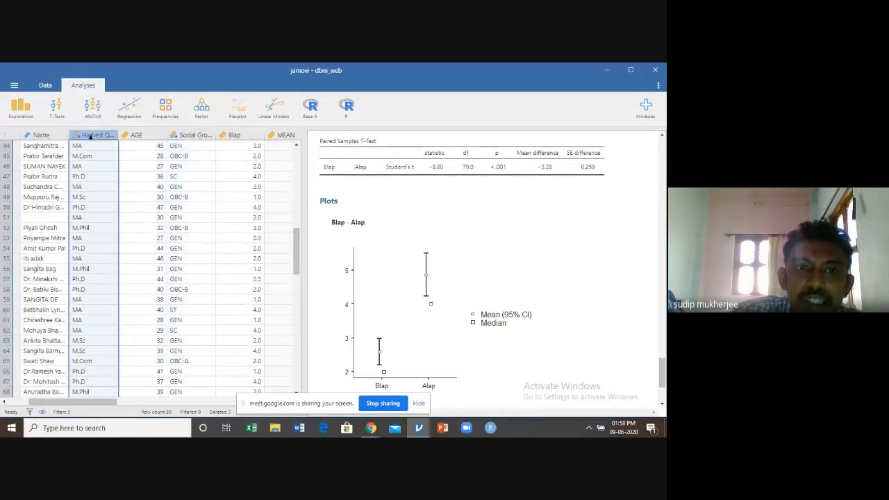
{"action": "double_click", "coordinate": [94, 136]}
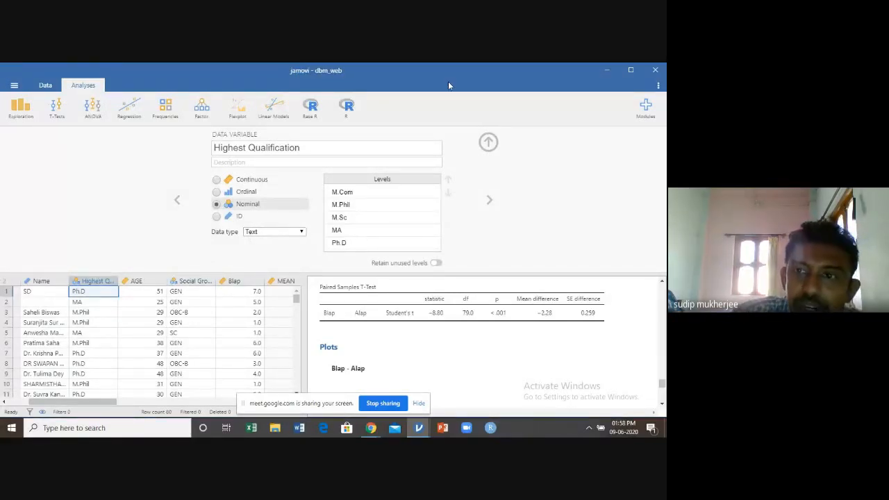
{"action": "left_click", "coordinate": [487, 143]}
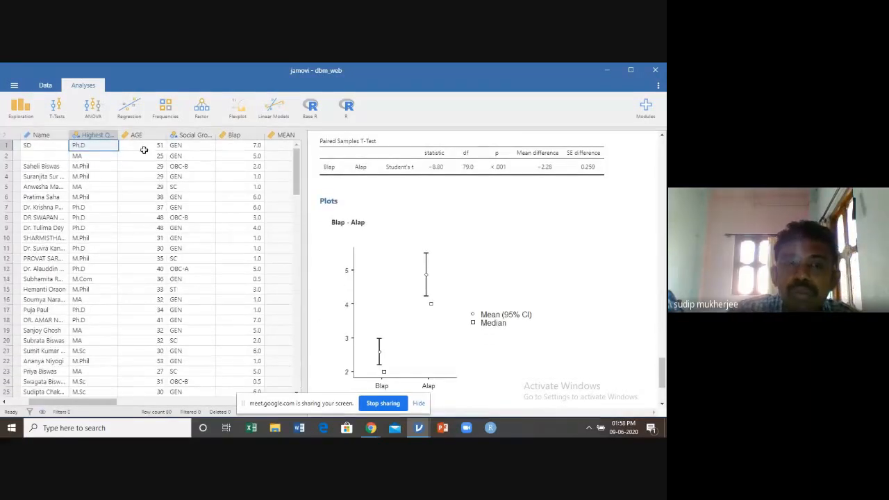
Start a One-Way ANOVA with Alap as the dependent variable
{"action": "left_click", "coordinate": [90, 115]}
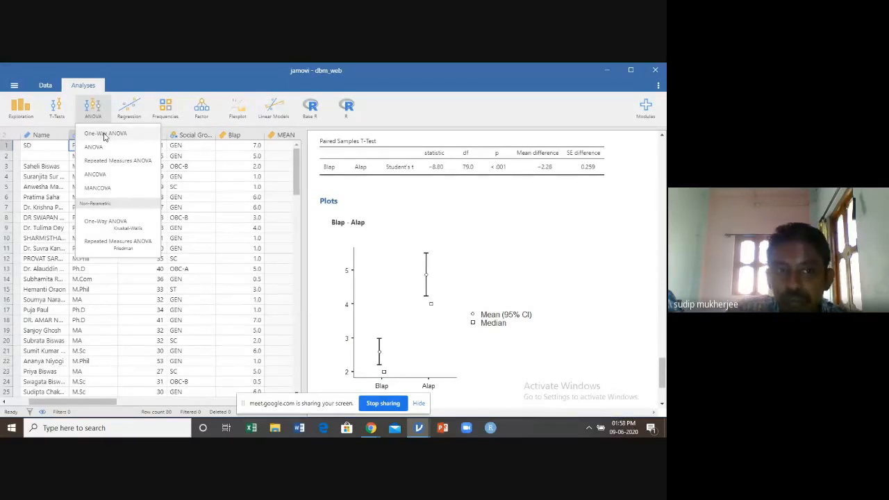
{"action": "left_click", "coordinate": [104, 137]}
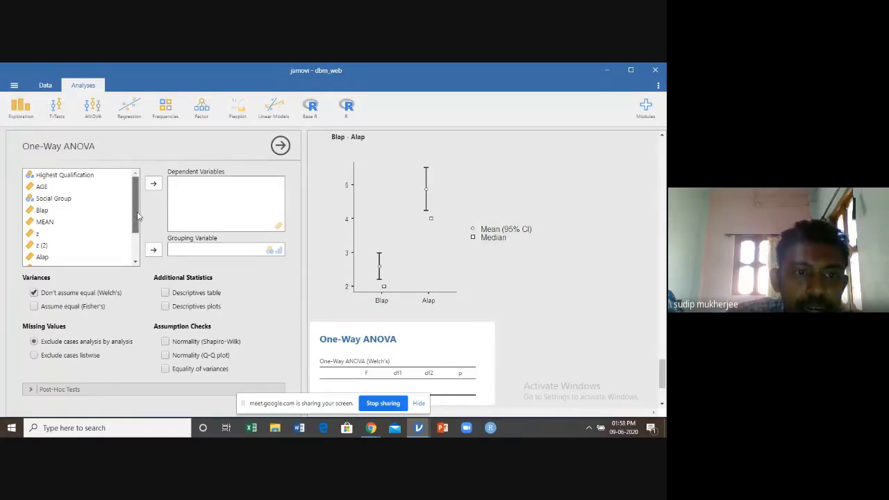
{"action": "scroll", "coordinate": [137, 216], "scroll_direction": "down", "scroll_amount": 1}
{"action": "left_click", "coordinate": [43, 227]}
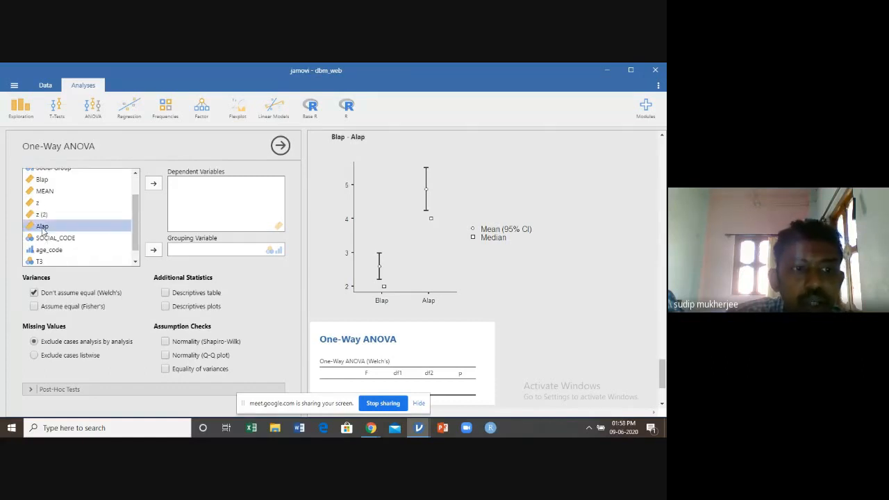
{"action": "left_click", "coordinate": [154, 184]}
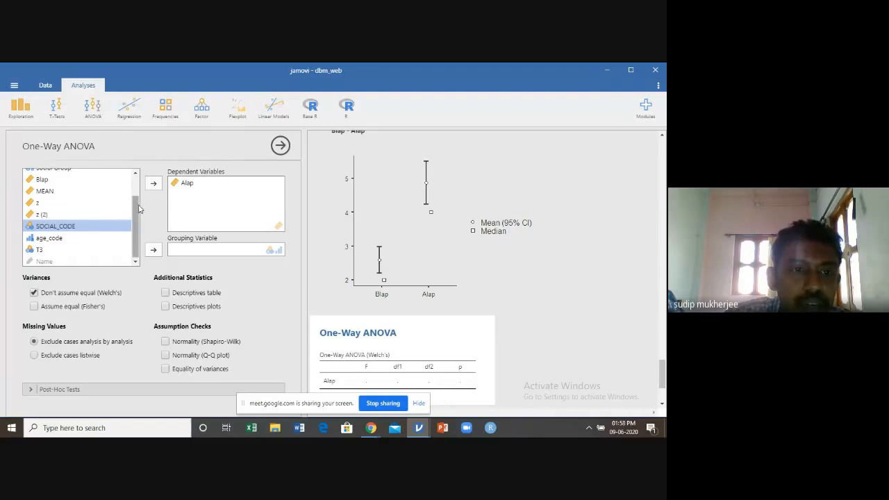
Group the One-Way ANOVA by Highest Qualification and review the Welch's result for Alap
{"action": "scroll", "coordinate": [137, 209], "scroll_direction": "up", "scroll_amount": 1}
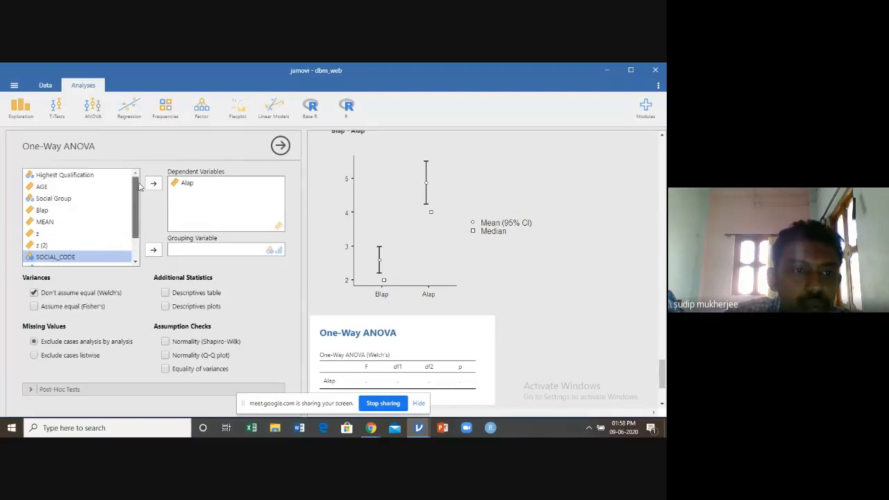
{"action": "left_click", "coordinate": [76, 178]}
{"action": "left_click", "coordinate": [162, 254]}
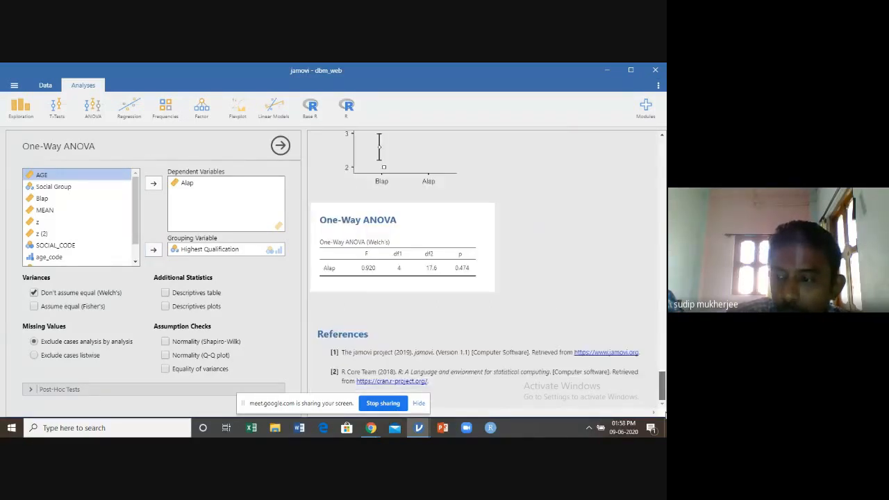
{"action": "scroll", "coordinate": [528, 230], "scroll_direction": "down", "scroll_amount": 3}
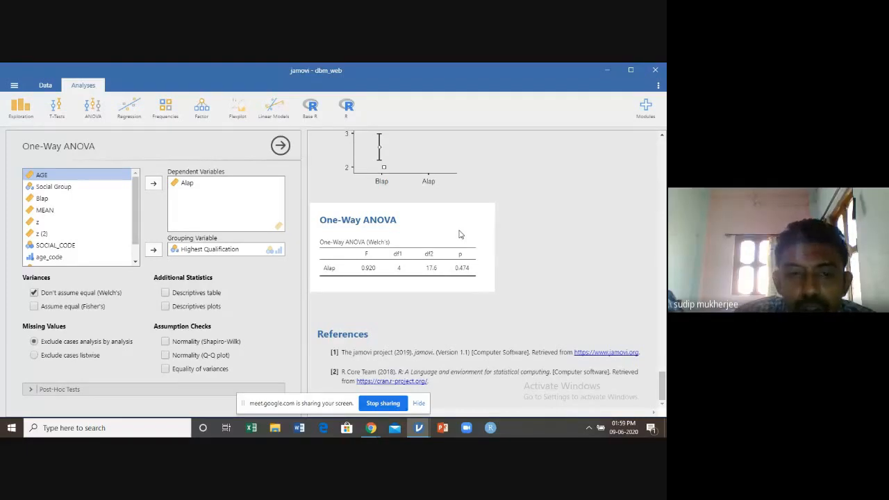
Replace Highest Qualification with Social Group as the One-Way ANOVA's grouping variable, review the result, and close the options
{"action": "left_click", "coordinate": [228, 250]}
{"action": "left_click", "coordinate": [154, 251]}
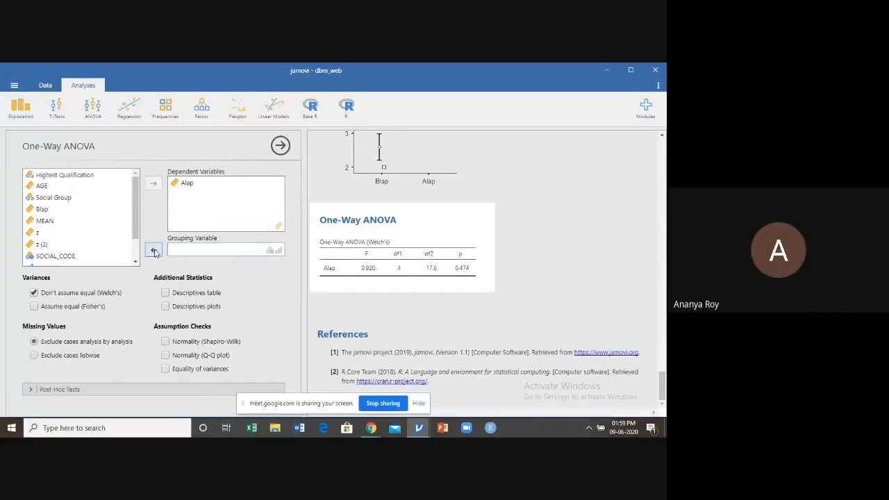
{"action": "left_click", "coordinate": [70, 199]}
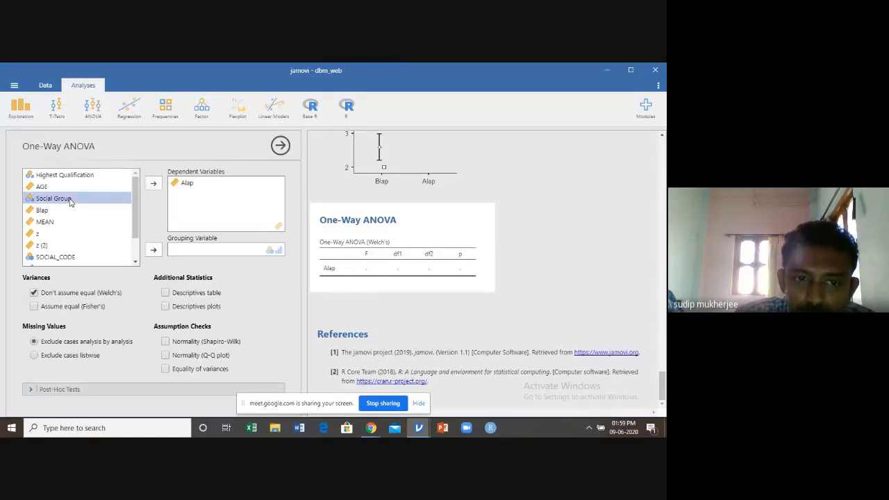
{"action": "left_click", "coordinate": [155, 251]}
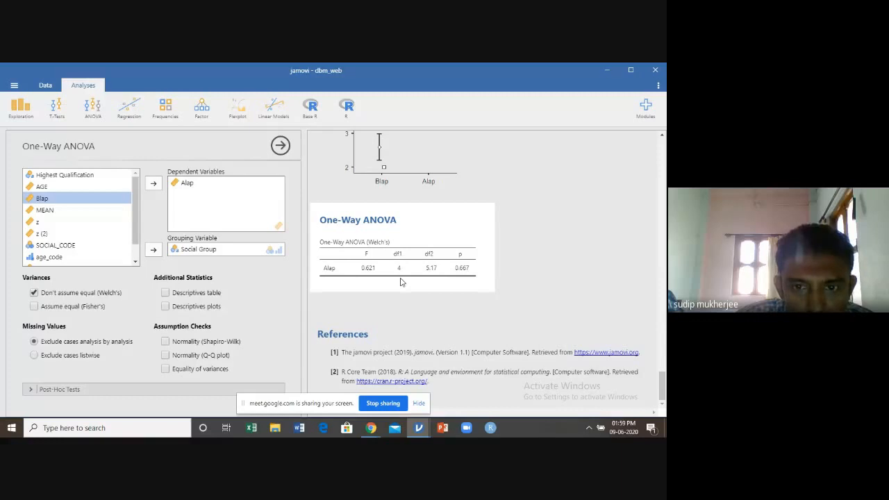
{"action": "left_click", "coordinate": [280, 146]}
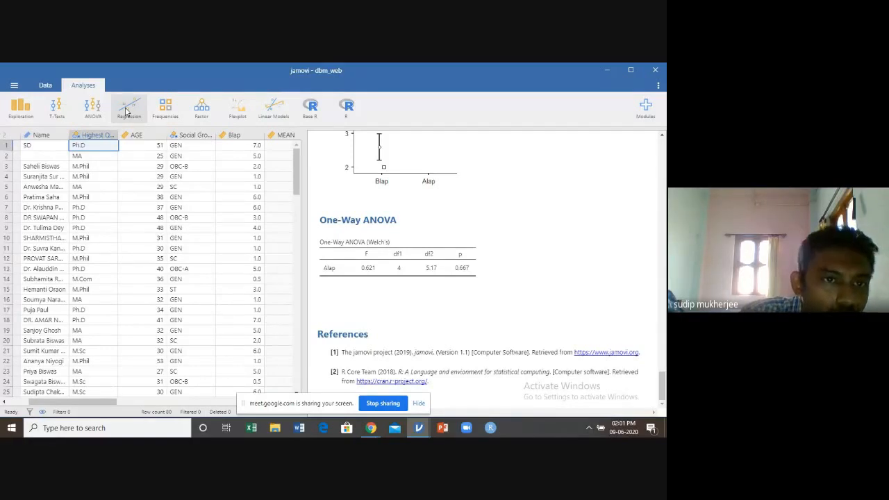
Run a Linear Regression with Alap as the dependent variable and AGE as the covariate, review the coefficients, and close the options
{"action": "left_click", "coordinate": [127, 111]}
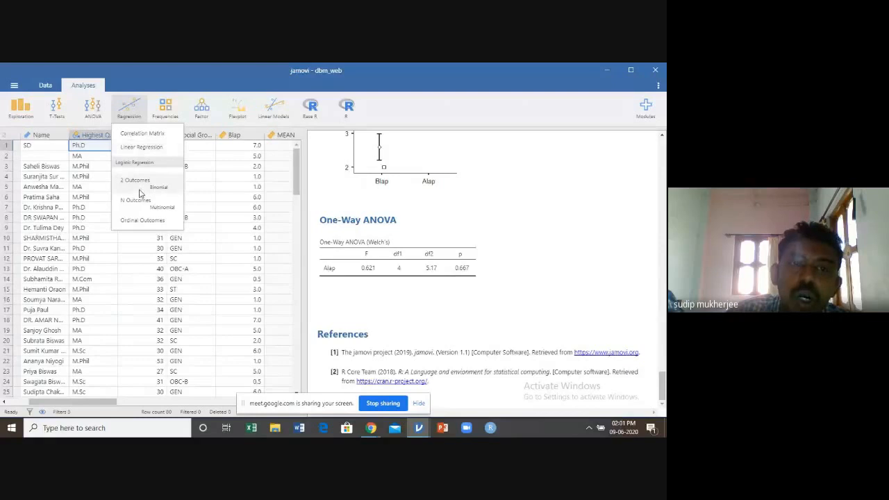
{"action": "left_click", "coordinate": [152, 150]}
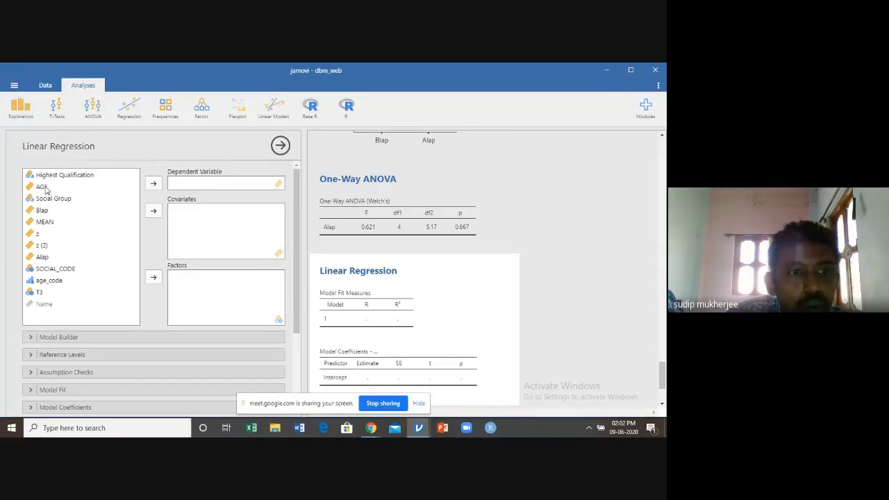
{"action": "left_click", "coordinate": [44, 258]}
{"action": "left_click", "coordinate": [155, 186]}
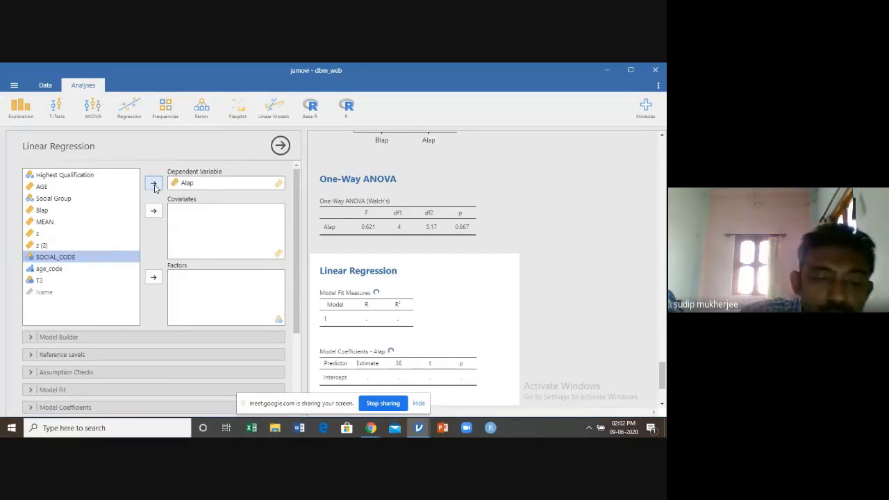
{"action": "left_click", "coordinate": [39, 188]}
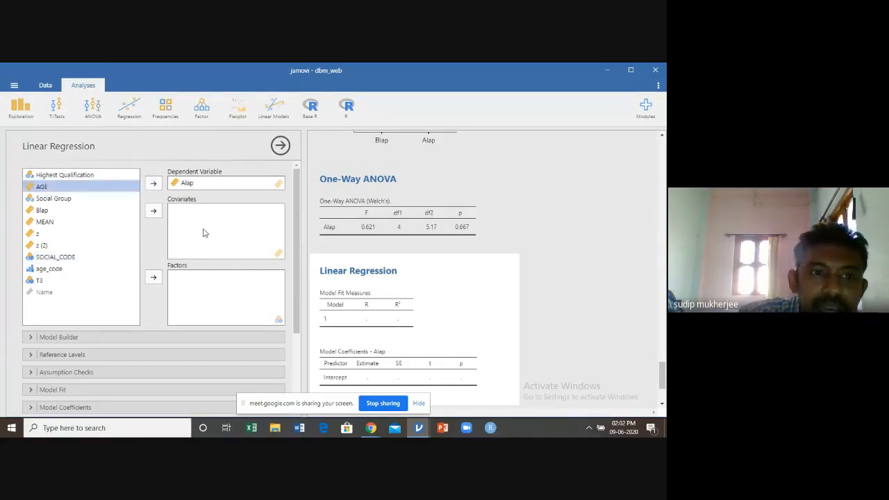
{"action": "left_click", "coordinate": [154, 211]}
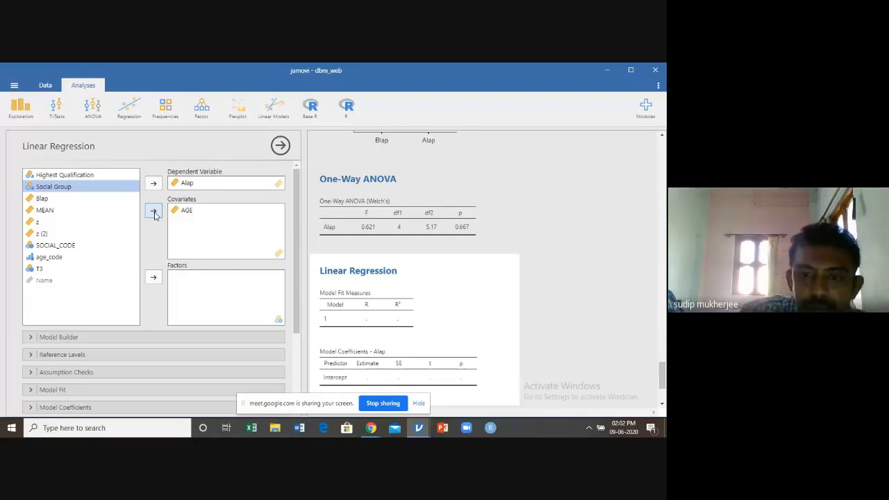
{"action": "scroll", "coordinate": [630, 276], "scroll_direction": "down", "scroll_amount": 2}
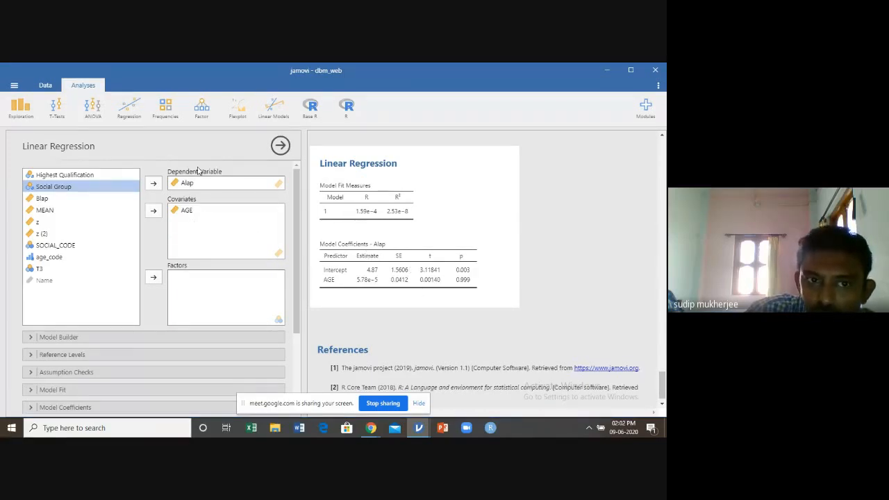
{"action": "left_click", "coordinate": [280, 147]}
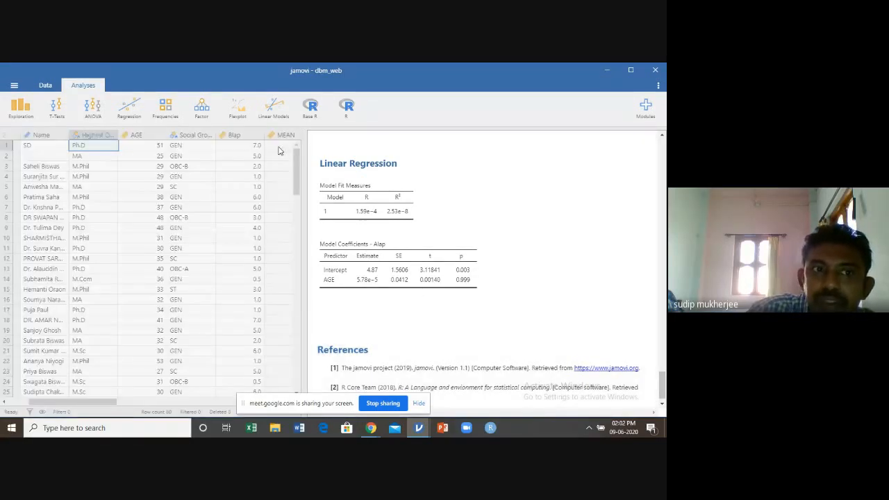
Add a second Linear Regression of Alap on the covariate AGE, review its model fit, and close the options
{"action": "left_click", "coordinate": [130, 111]}
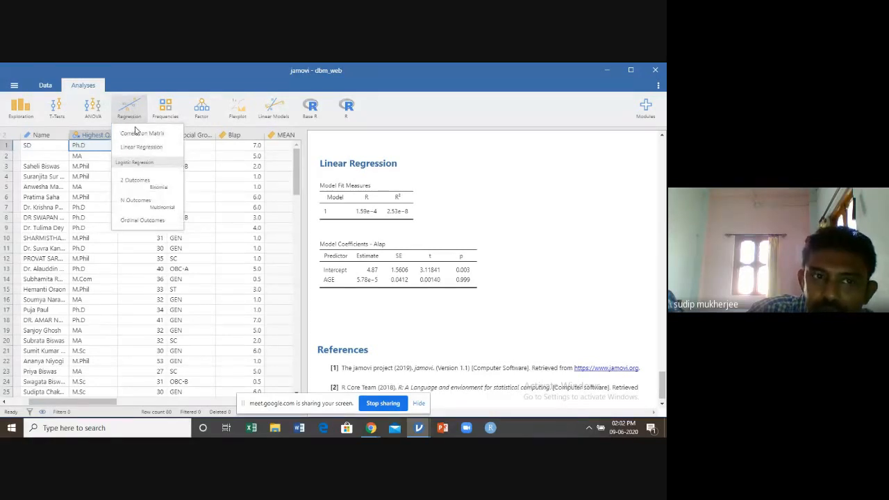
{"action": "left_click", "coordinate": [141, 148]}
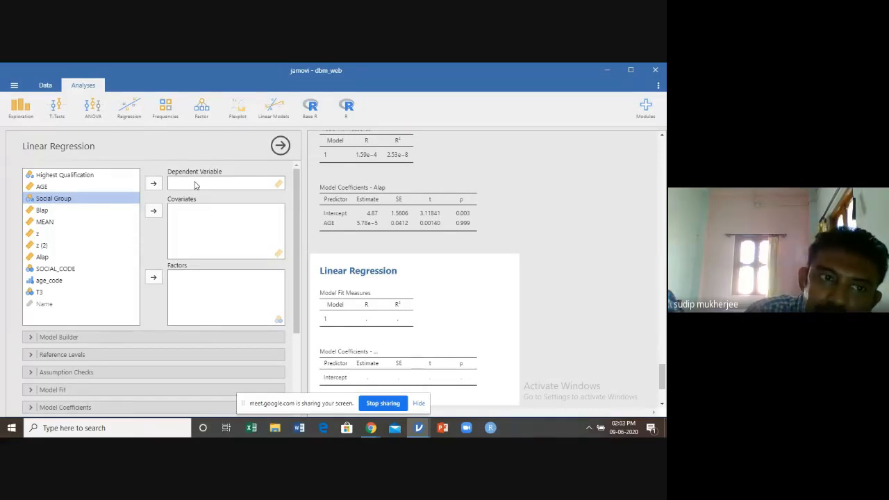
{"action": "left_click", "coordinate": [40, 257]}
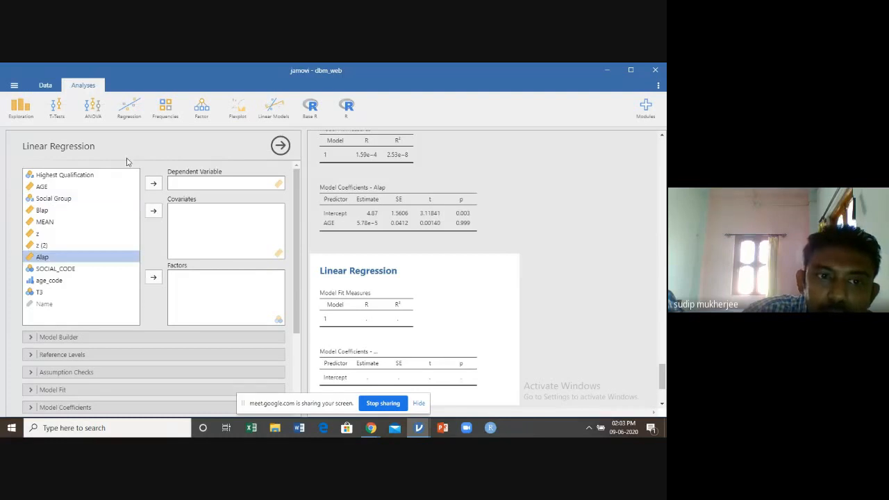
{"action": "left_click", "coordinate": [154, 184]}
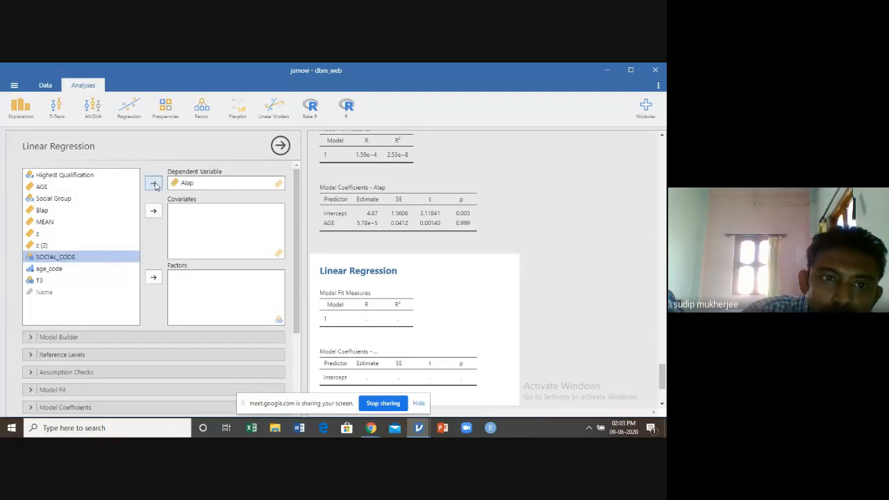
{"action": "left_click", "coordinate": [42, 187]}
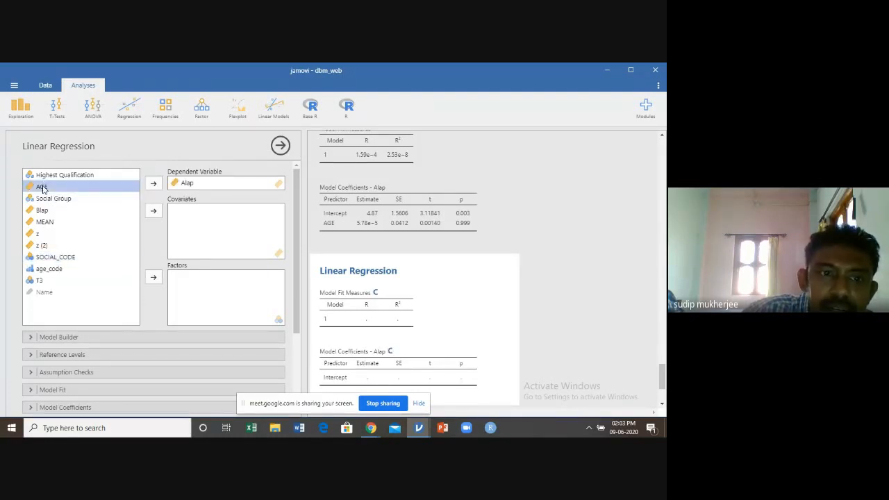
{"action": "left_click", "coordinate": [153, 211]}
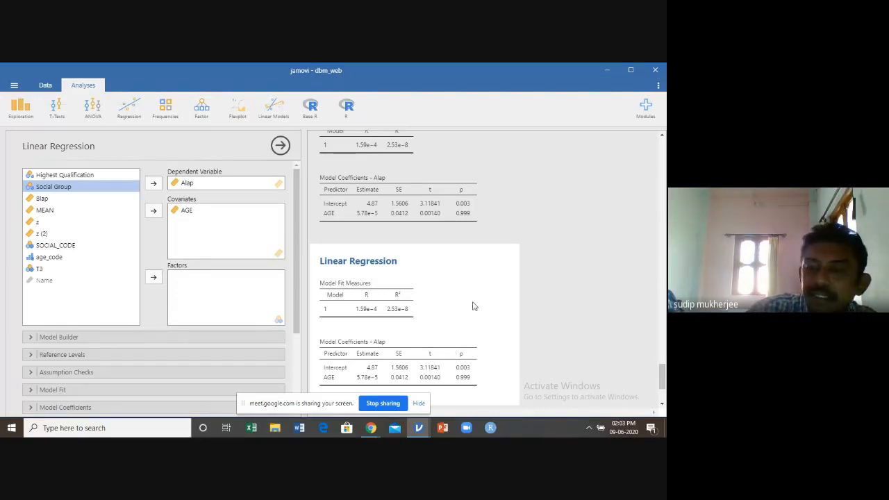
{"action": "scroll", "coordinate": [497, 315], "scroll_direction": "down", "scroll_amount": 3}
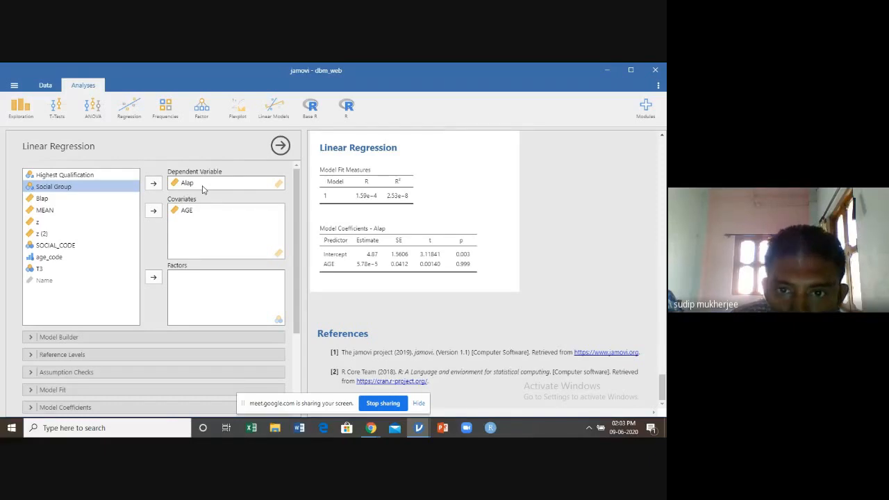
{"action": "left_click", "coordinate": [280, 147]}
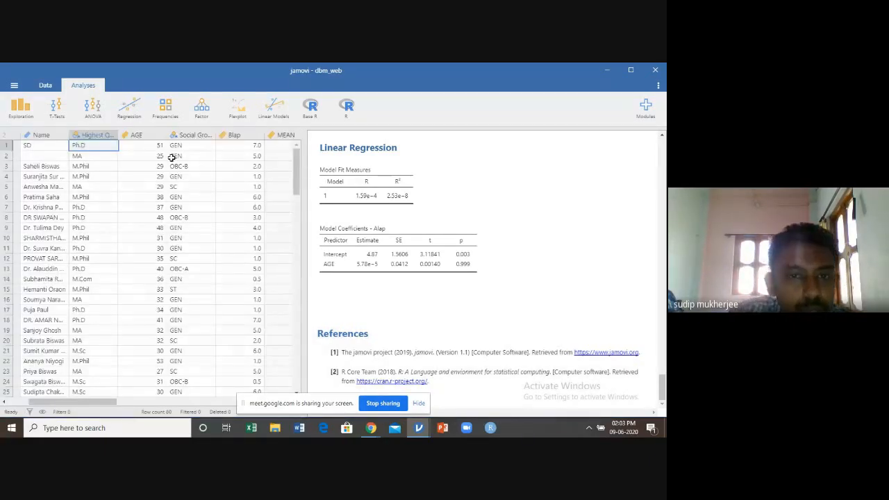
Add an Independent Samples contingency table analysis with no variables assigned and close its options
{"action": "left_click", "coordinate": [166, 110]}
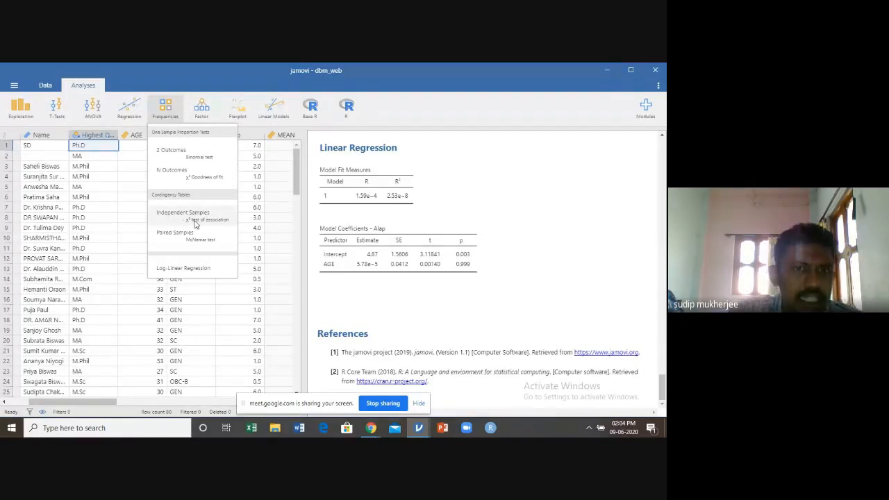
{"action": "left_click", "coordinate": [194, 220]}
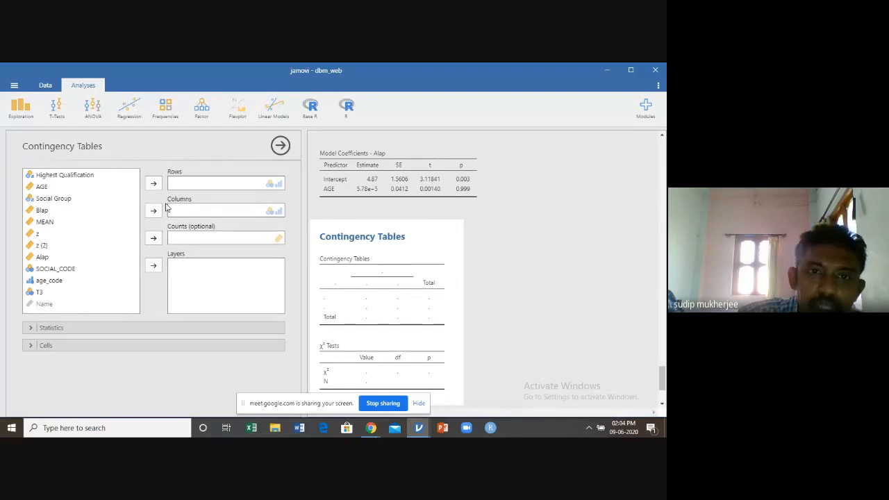
{"action": "left_click", "coordinate": [166, 107]}
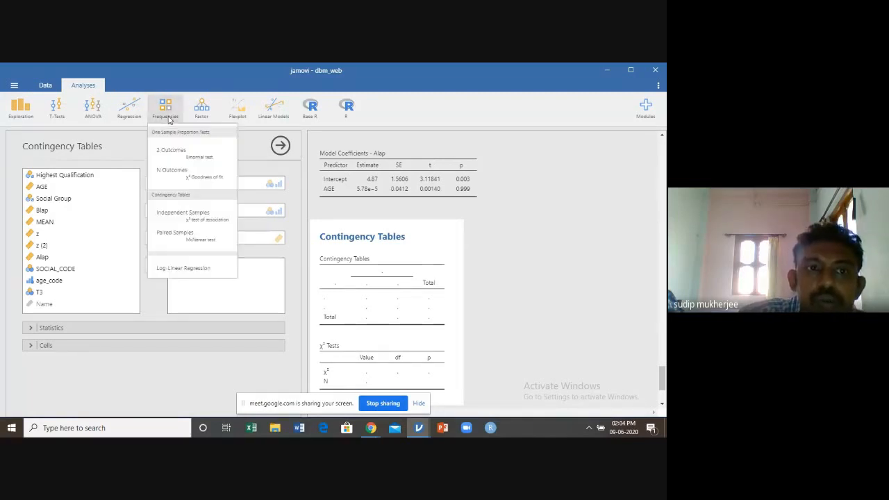
{"action": "left_click", "coordinate": [206, 212]}
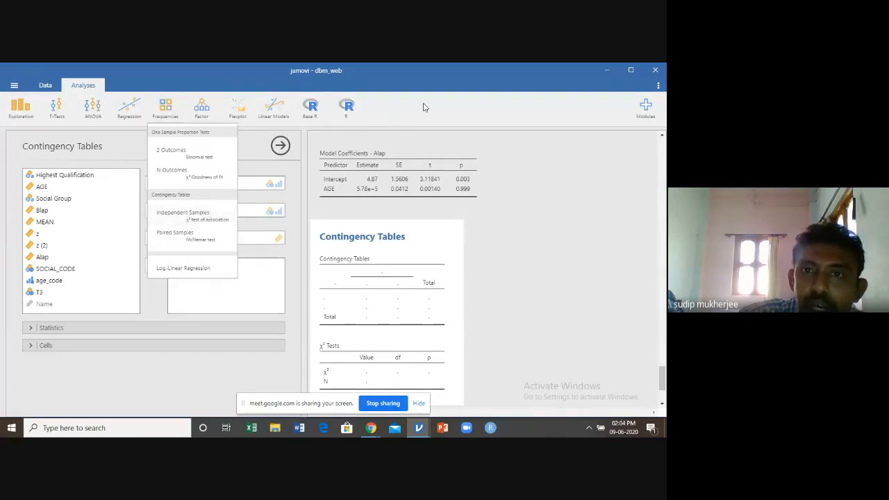
{"action": "left_click", "coordinate": [280, 147]}
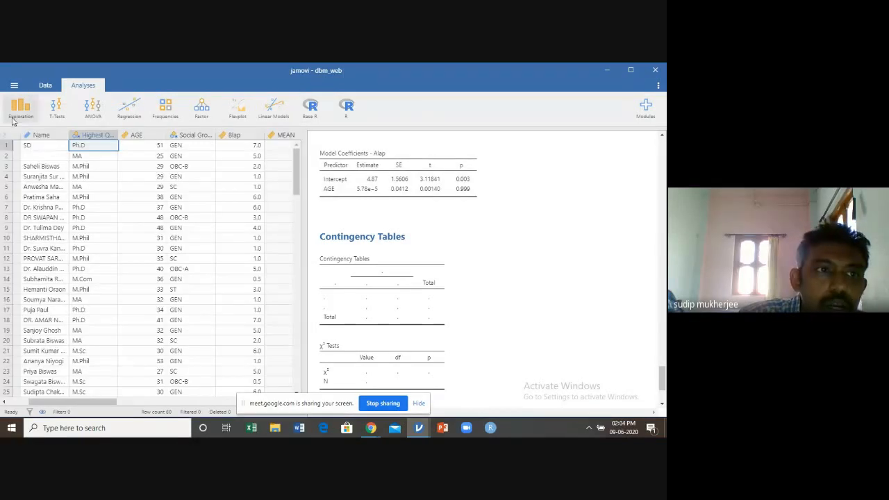
Add a Descriptives analysis with no variables assigned and close its options
{"action": "left_click", "coordinate": [20, 108]}
{"action": "left_click", "coordinate": [18, 137]}
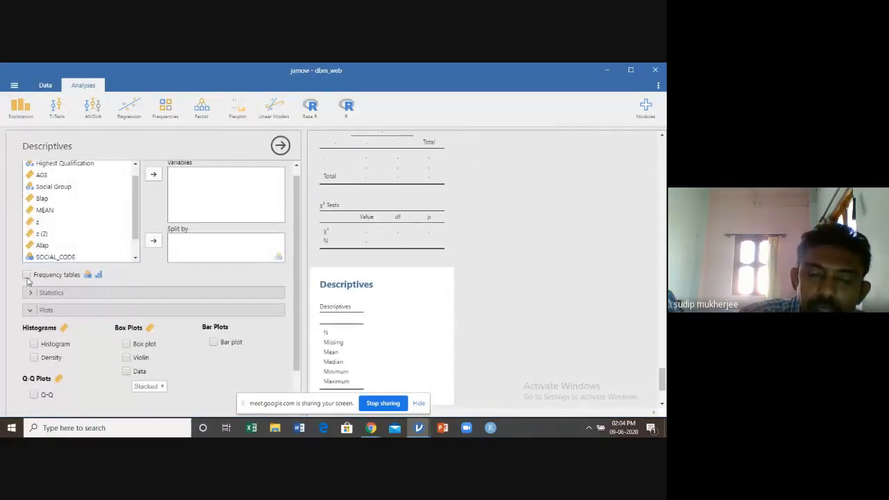
{"action": "left_click", "coordinate": [281, 150]}
Create an Independent Samples contingency table with Highest Qualification as rows and Social Group as columns
{"action": "left_click", "coordinate": [173, 115]}
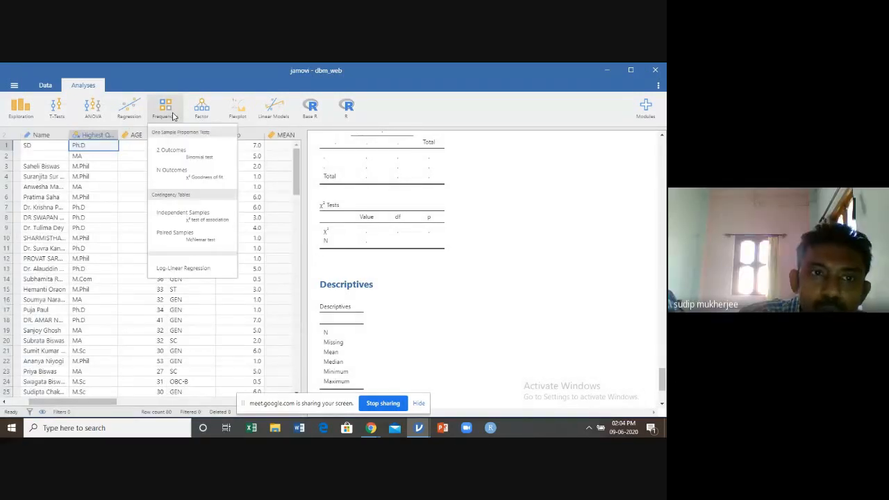
{"action": "left_click", "coordinate": [193, 218]}
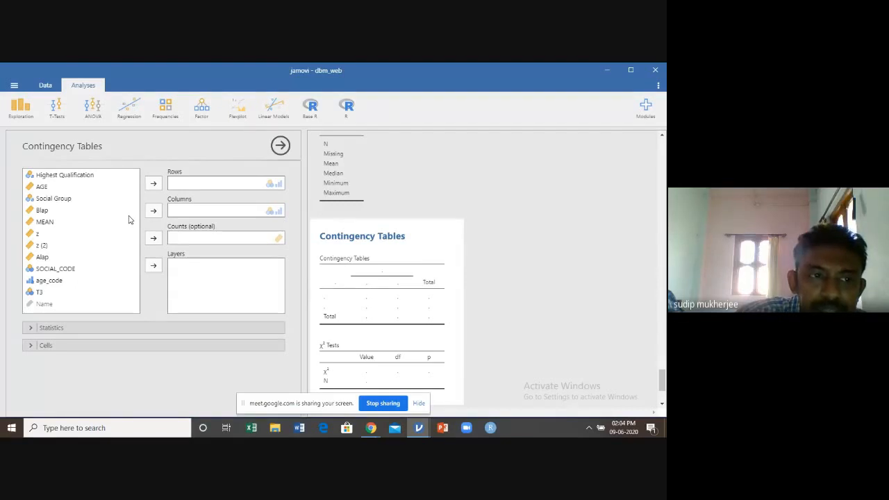
{"action": "left_click", "coordinate": [100, 177]}
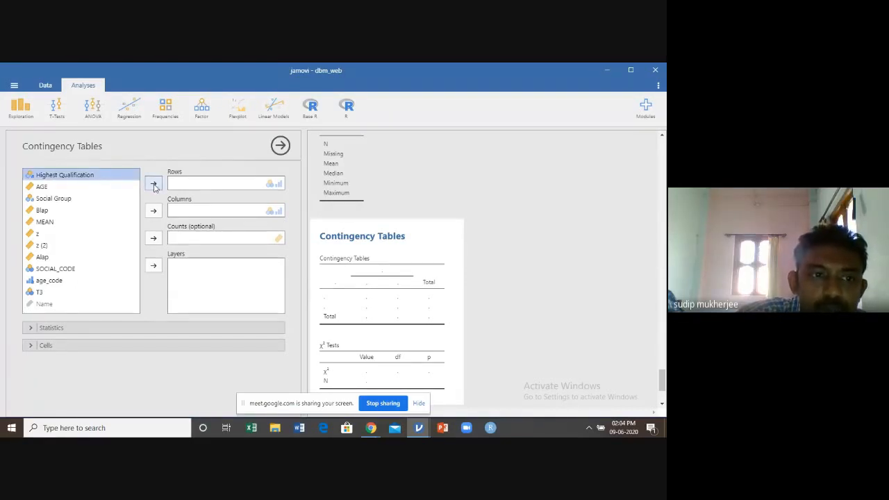
{"action": "left_click", "coordinate": [154, 183]}
{"action": "left_click", "coordinate": [76, 188]}
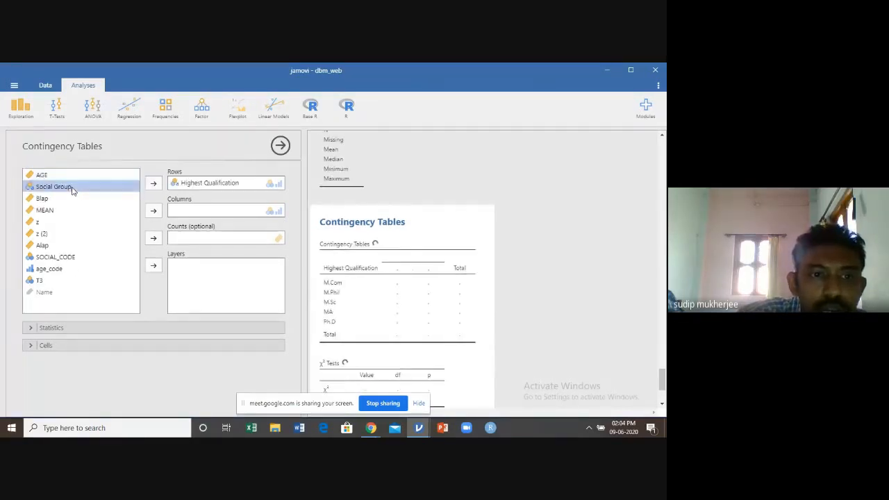
{"action": "left_click", "coordinate": [153, 210]}
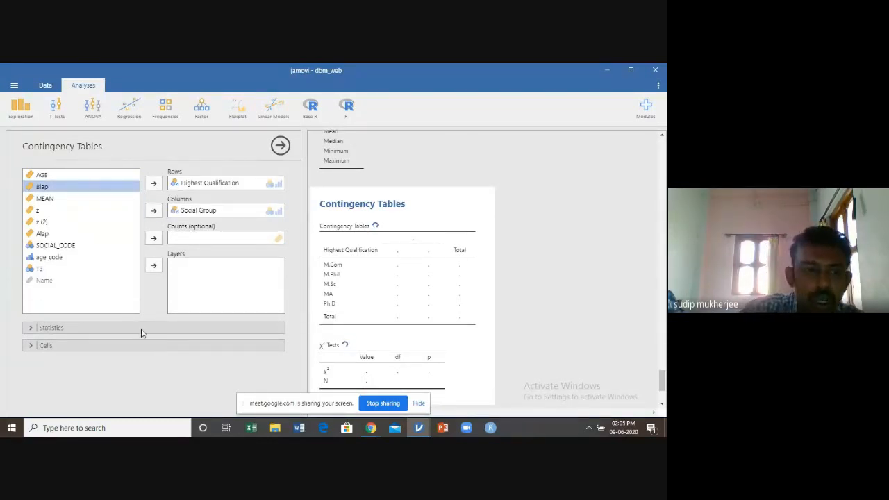
Add row and column percentages to the contingency table's cells and slightly widen the results area
{"action": "left_click", "coordinate": [30, 347]}
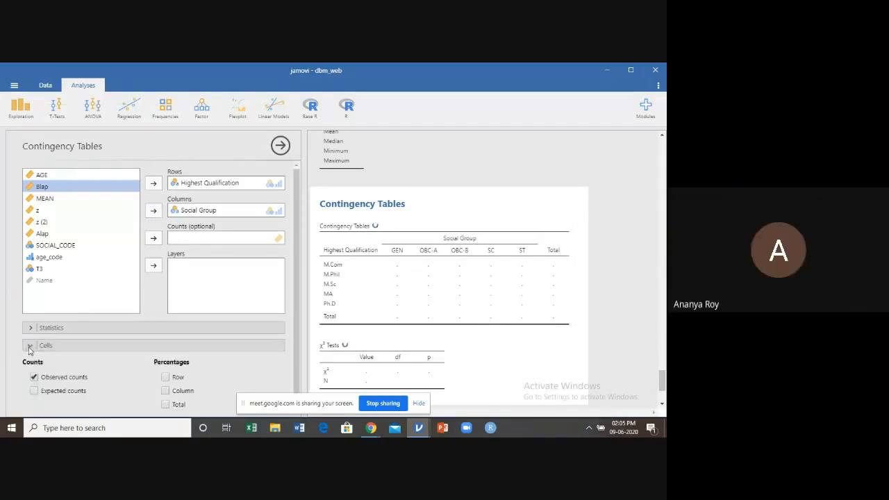
{"action": "left_click", "coordinate": [166, 368]}
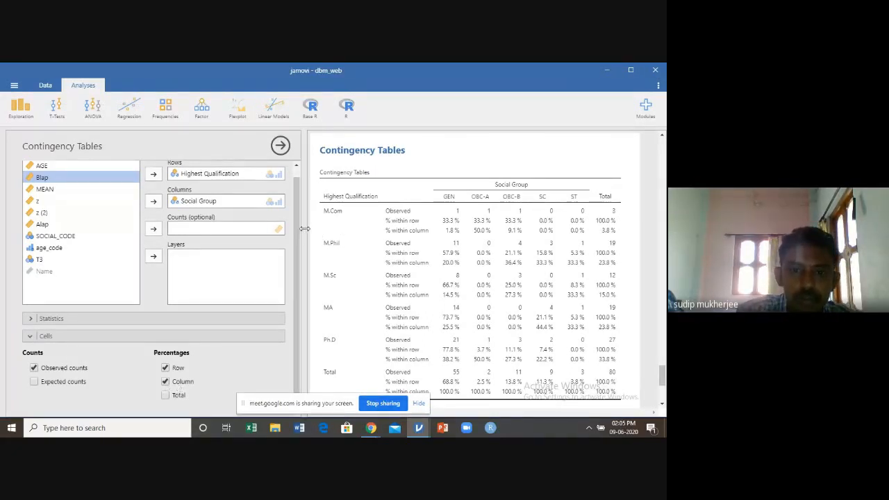
{"action": "left_click_drag", "start_coordinate": [304, 230], "coordinate": [295, 230]}
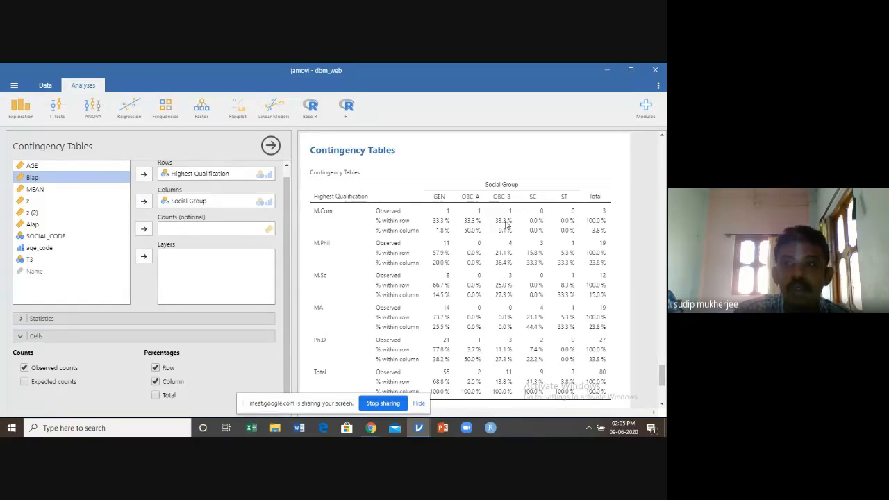
Compare the Highest Qualification by Social Group contingency table with the earlier Descriptives frequency table, and close the Descriptives options
{"action": "scroll", "coordinate": [506, 225], "scroll_direction": "down", "scroll_amount": 2}
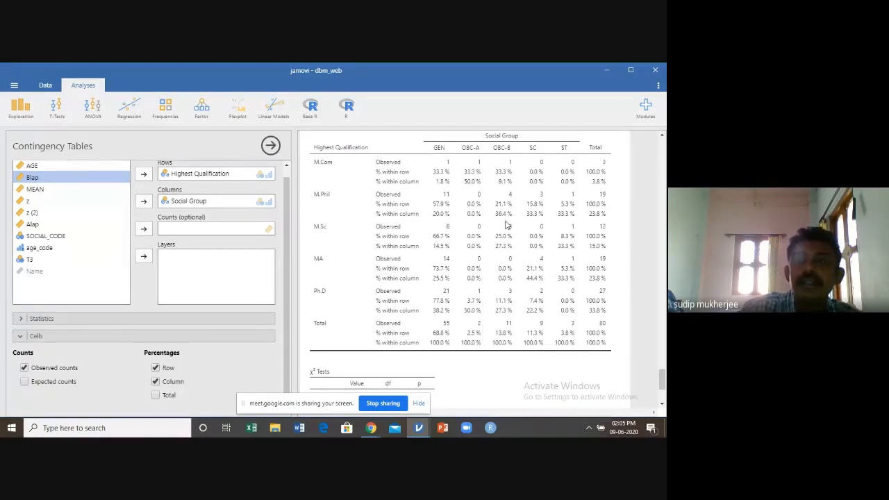
{"action": "scroll", "coordinate": [506, 224], "scroll_direction": "up", "scroll_amount": 2}
{"action": "scroll", "coordinate": [506, 232], "scroll_direction": "down", "scroll_amount": 2}
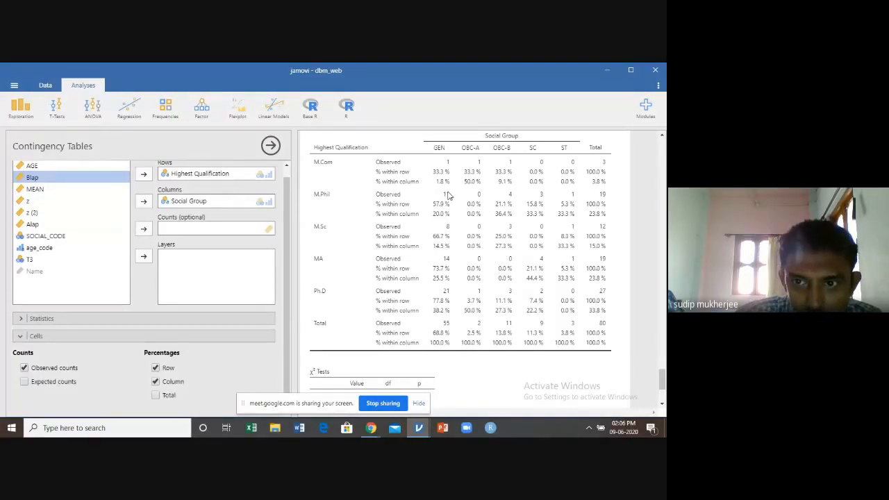
{"action": "scroll", "coordinate": [545, 230], "scroll_direction": "up", "scroll_amount": 15}
{"action": "scroll", "coordinate": [546, 231], "scroll_direction": "up", "scroll_amount": 15}
{"action": "scroll", "coordinate": [545, 231], "scroll_direction": "up", "scroll_amount": 10}
{"action": "left_click", "coordinate": [561, 219]}
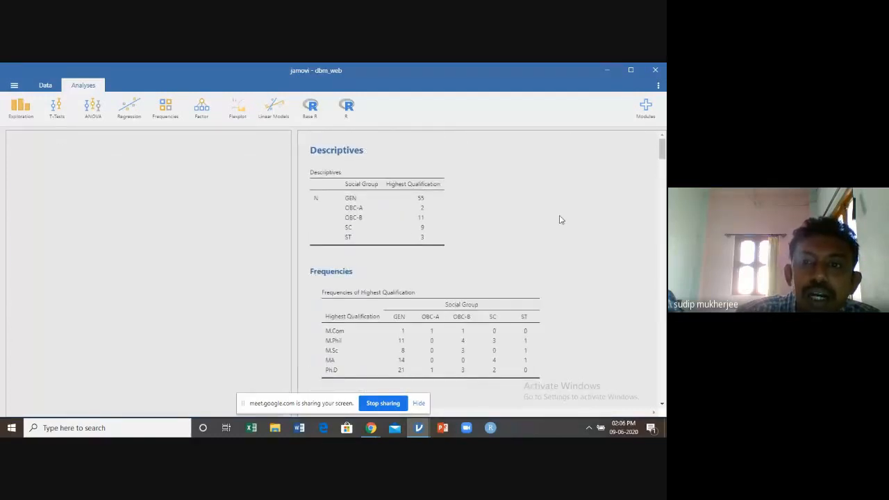
{"action": "scroll", "coordinate": [561, 220], "scroll_direction": "down", "scroll_amount": 10}
{"action": "scroll", "coordinate": [561, 220], "scroll_direction": "down", "scroll_amount": 15}
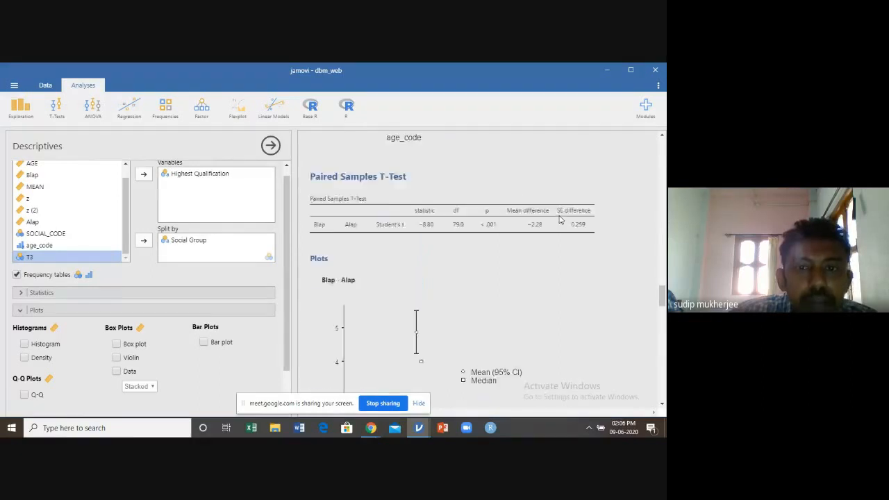
{"action": "scroll", "coordinate": [561, 220], "scroll_direction": "down", "scroll_amount": 15}
{"action": "scroll", "coordinate": [500, 293], "scroll_direction": "down", "scroll_amount": 3}
{"action": "scroll", "coordinate": [392, 170], "scroll_direction": "up", "scroll_amount": 2}
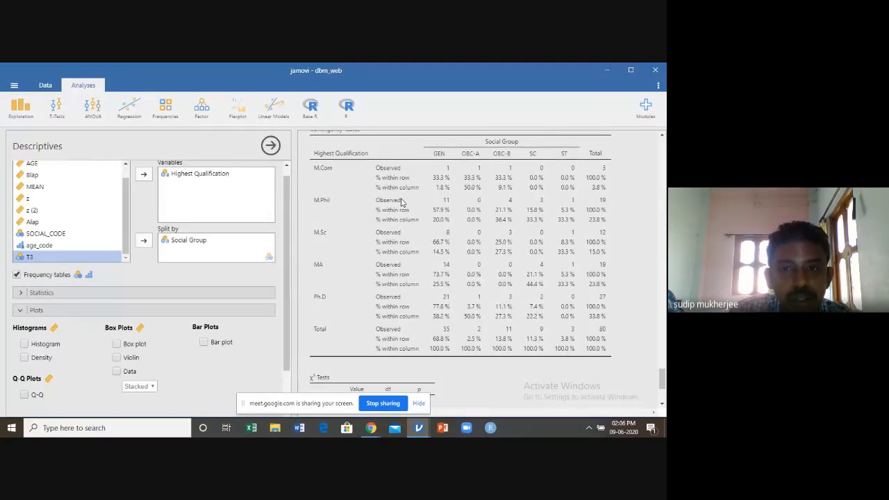
{"action": "left_click", "coordinate": [400, 202]}
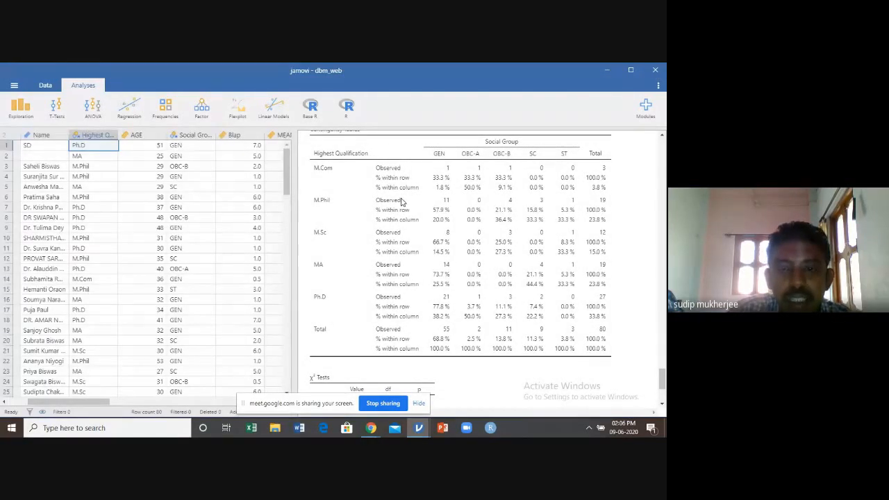
Export the Highest Qualification by Social Group contingency table as a PDF named result1 in the pnd_dbm folder
{"action": "right_click", "coordinate": [401, 201]}
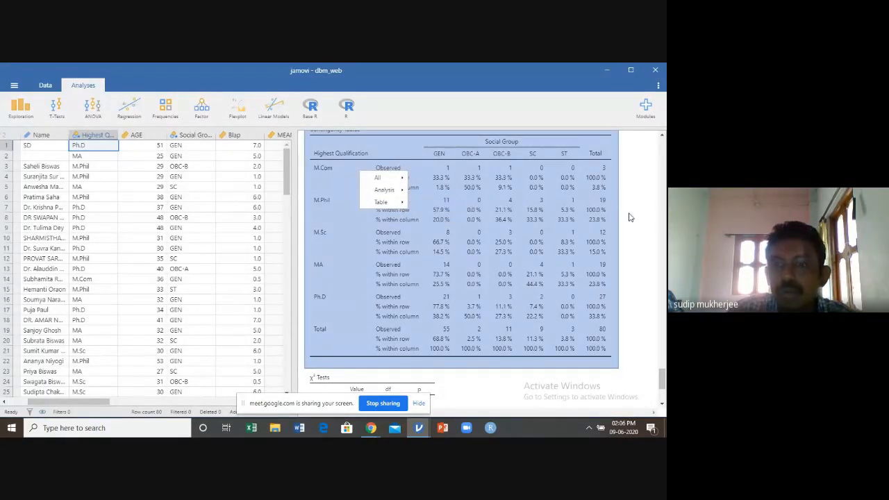
{"action": "left_click", "coordinate": [558, 218]}
{"action": "right_click", "coordinate": [397, 161]}
{"action": "mouse_move", "coordinate": [397, 161]}
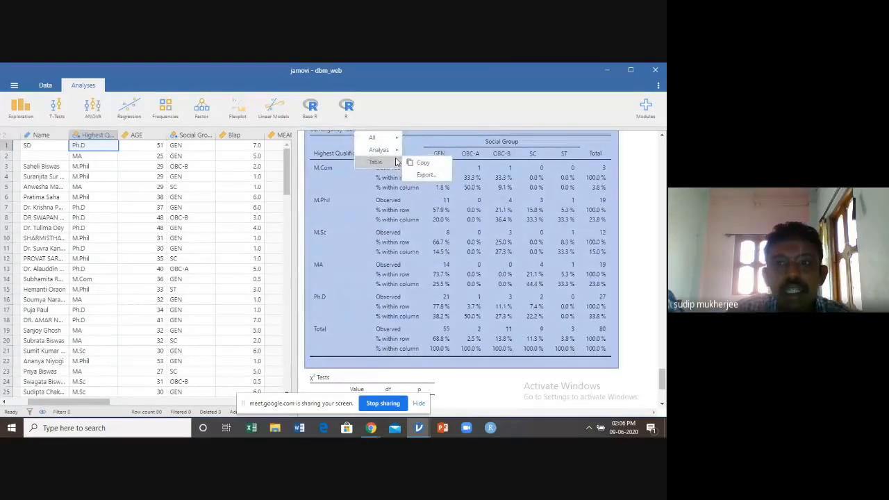
{"action": "left_click", "coordinate": [432, 180]}
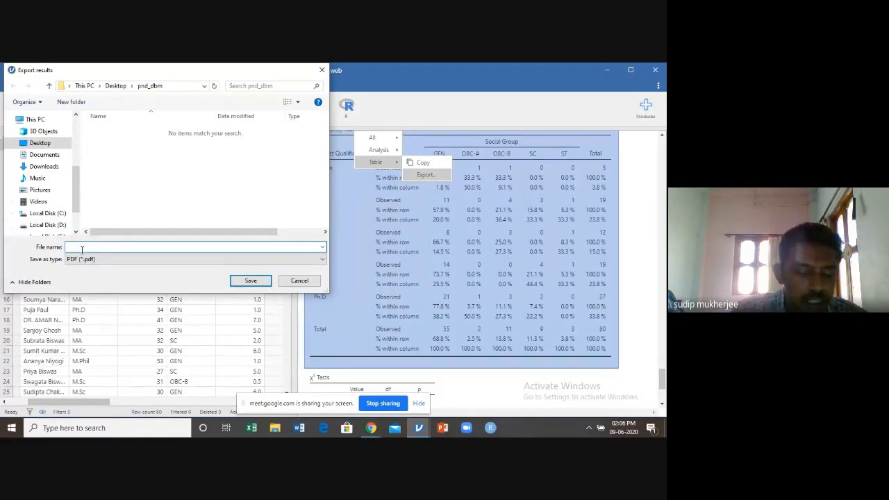
{"action": "type", "text": "res"}
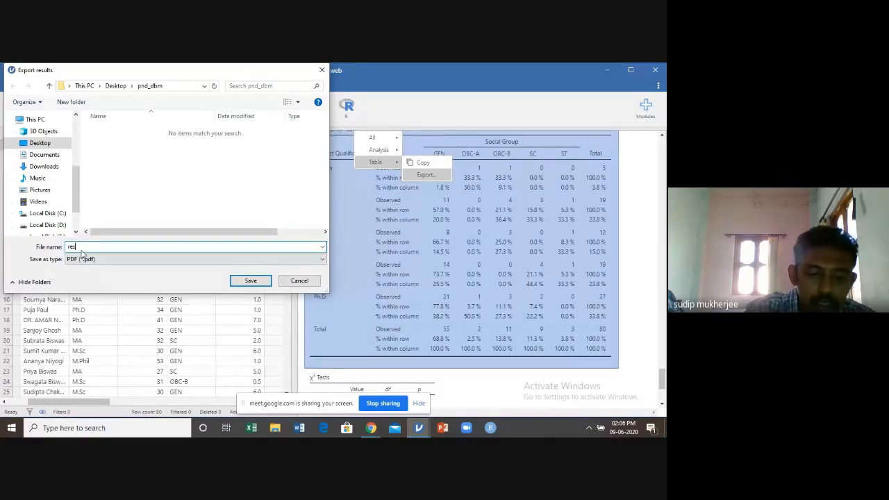
{"action": "type", "text": "ult1"}
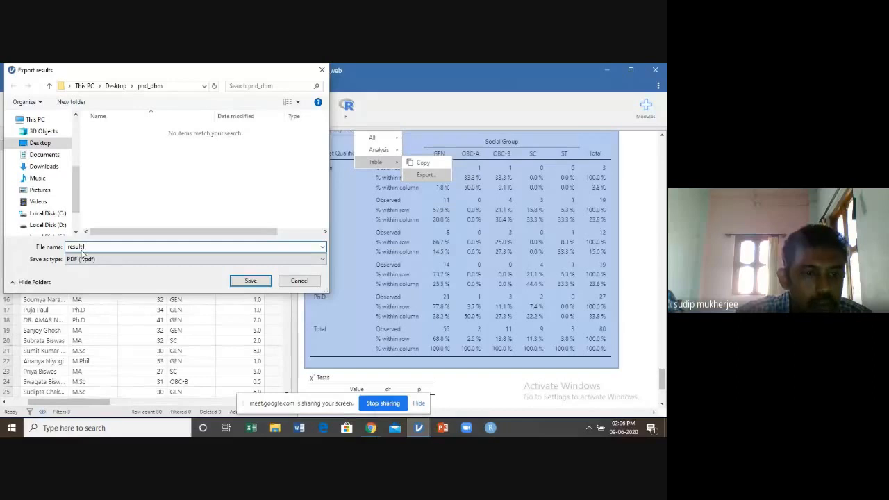
{"action": "left_click", "coordinate": [251, 281]}
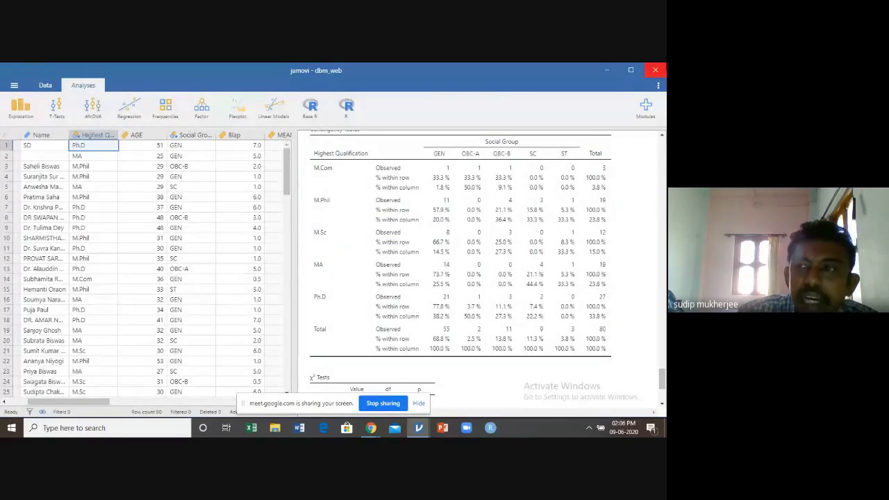
Switch to the desktop, review the exported table in result1.pdf from the pnd_dbm folder, and close the PDF and folder
{"action": "left_click", "coordinate": [607, 71]}
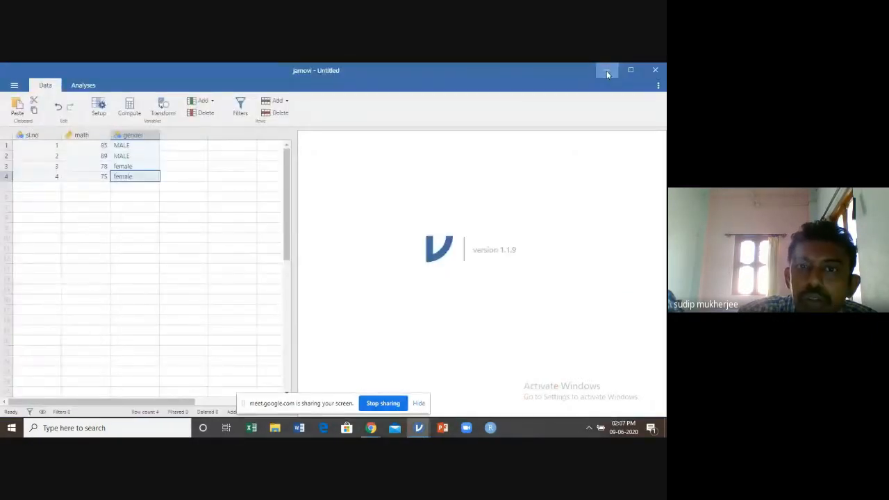
{"action": "left_click", "coordinate": [606, 71]}
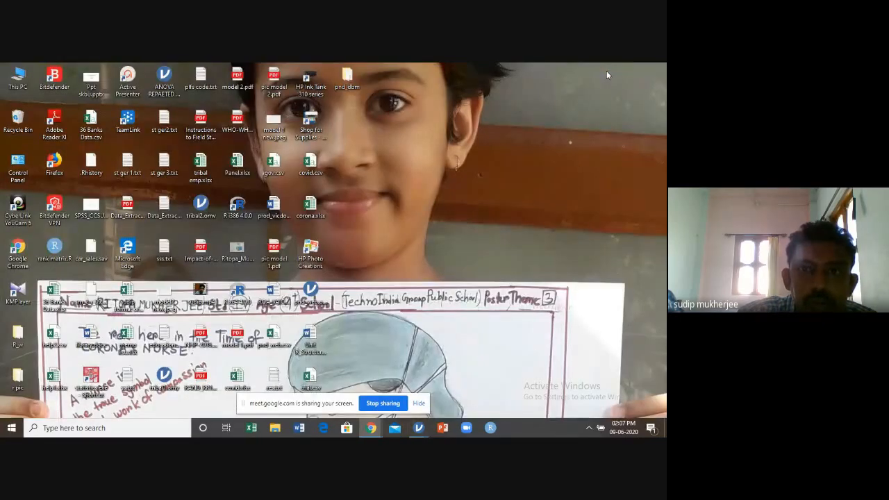
{"action": "double_click", "coordinate": [346, 75]}
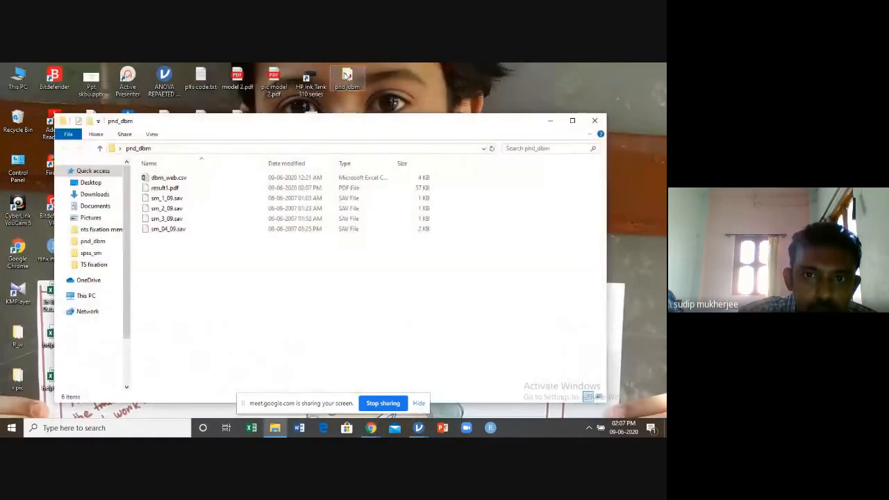
{"action": "left_click", "coordinate": [159, 191]}
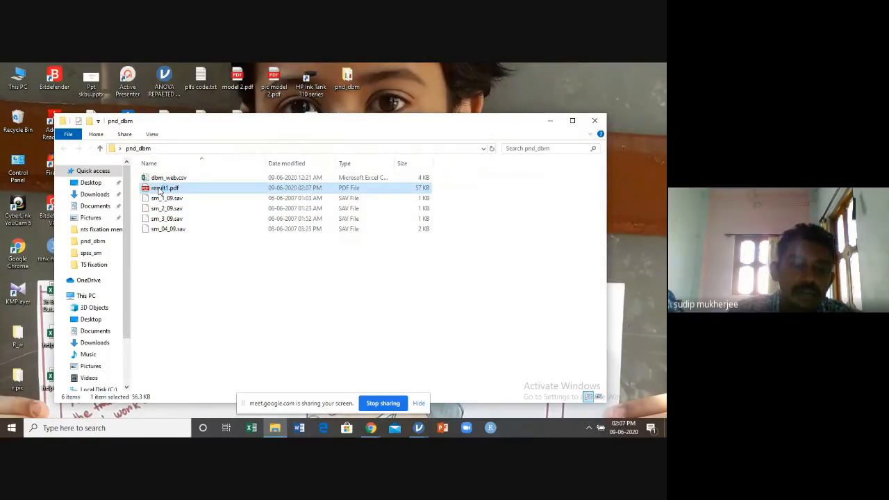
{"action": "double_click", "coordinate": [159, 191]}
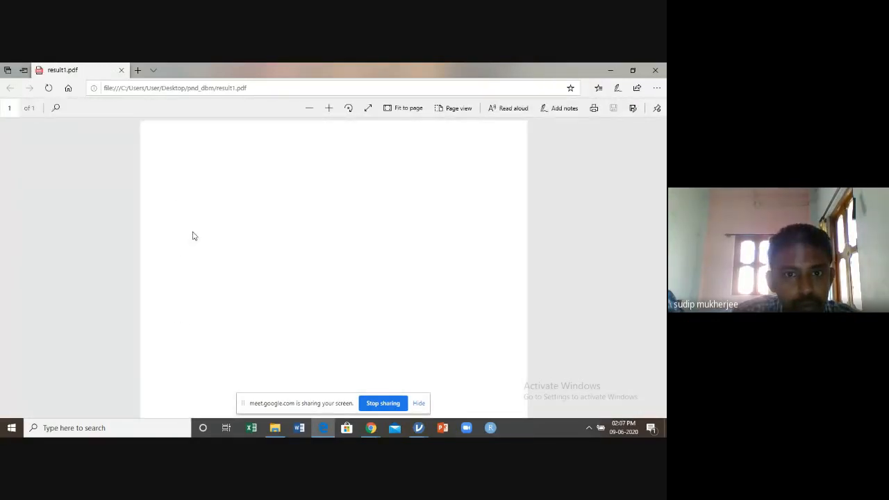
{"action": "scroll", "coordinate": [336, 232], "scroll_direction": "down", "scroll_amount": 3}
{"action": "scroll", "coordinate": [335, 232], "scroll_direction": "up", "scroll_amount": 2}
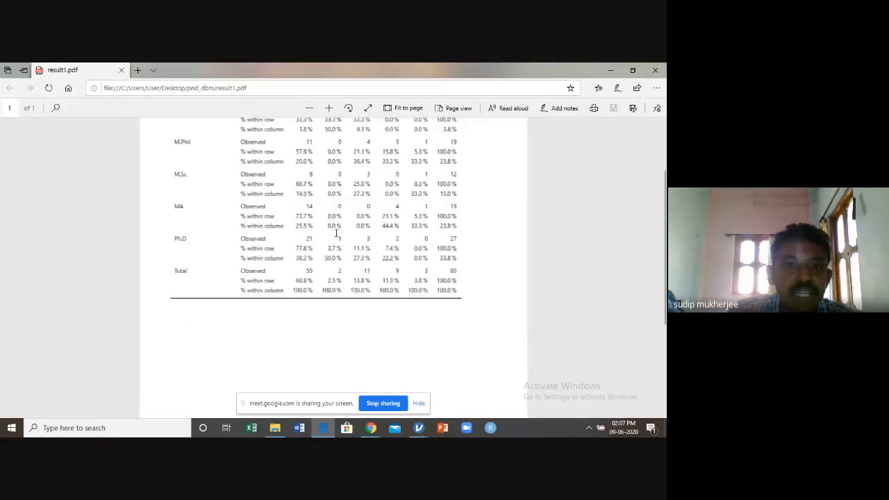
{"action": "scroll", "coordinate": [336, 234], "scroll_direction": "up", "scroll_amount": 1}
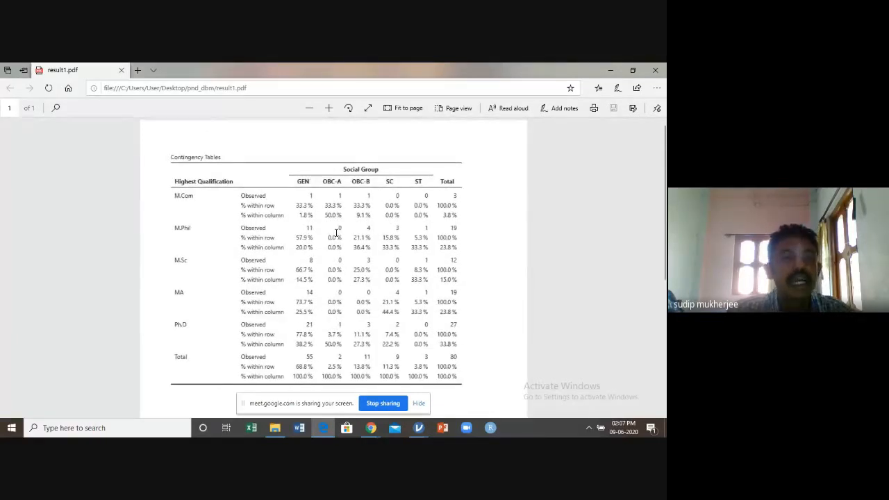
{"action": "left_click", "coordinate": [659, 71]}
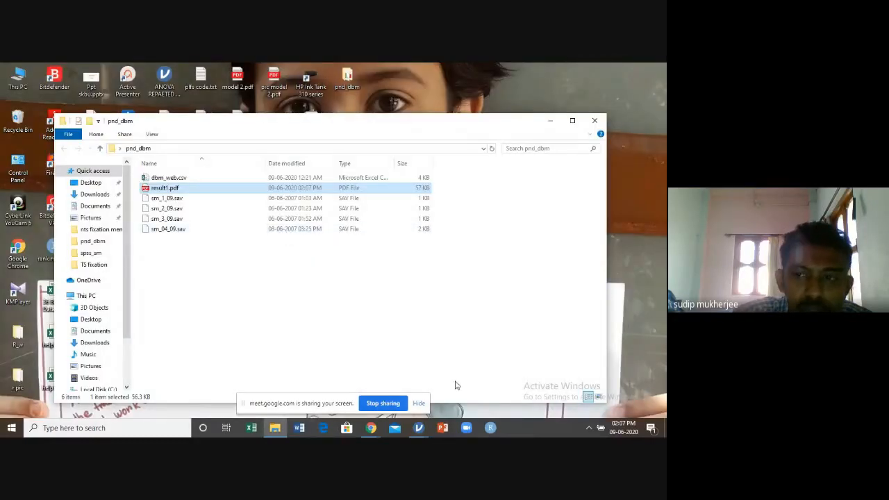
{"action": "left_click", "coordinate": [592, 122]}
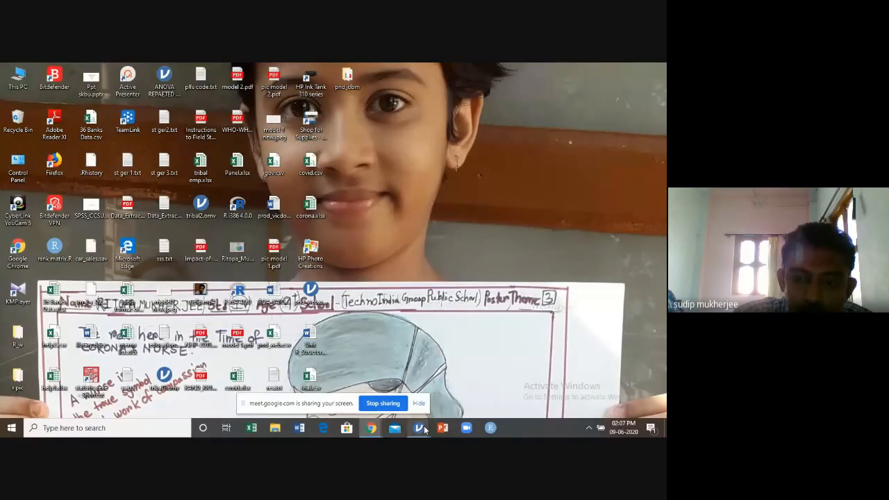
Return to the dbm_web window in jamovi, check the file types offered for exporting the contingency table, and cancel the export
{"action": "mouse_move", "coordinate": [419, 428]}
{"action": "left_click", "coordinate": [479, 371]}
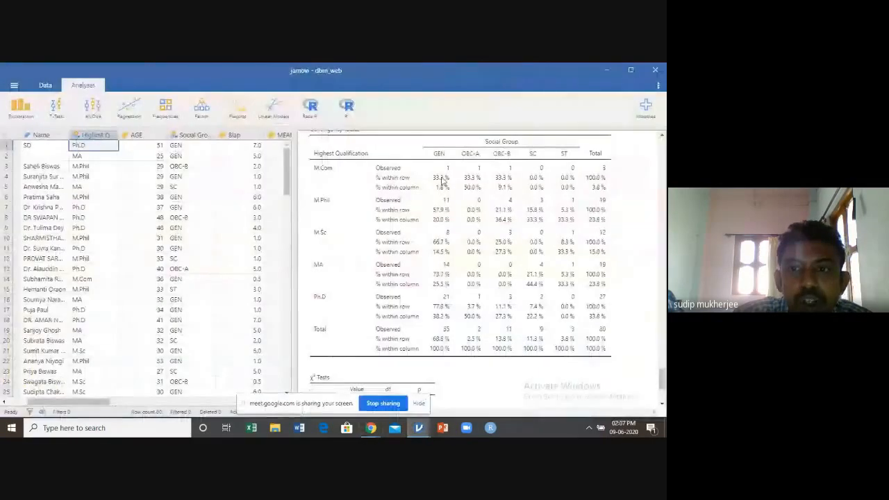
{"action": "right_click", "coordinate": [403, 151]}
{"action": "mouse_move", "coordinate": [438, 180]}
{"action": "left_click", "coordinate": [470, 194]}
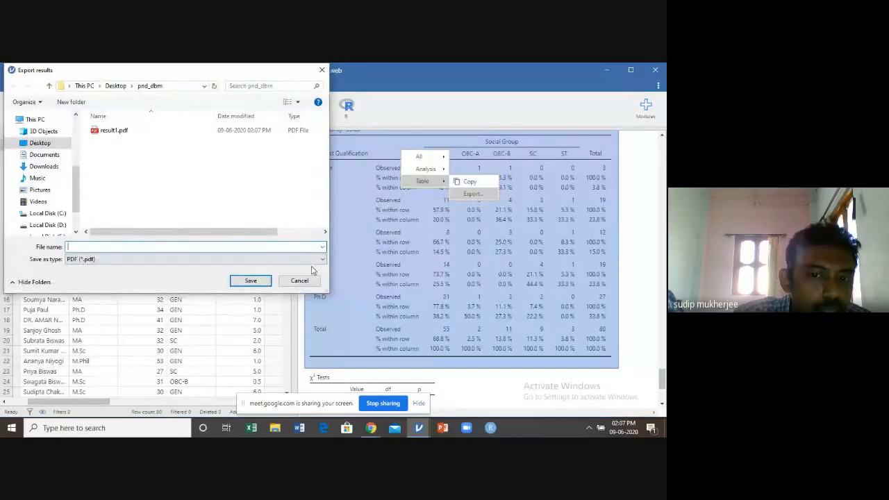
{"action": "left_click", "coordinate": [323, 260]}
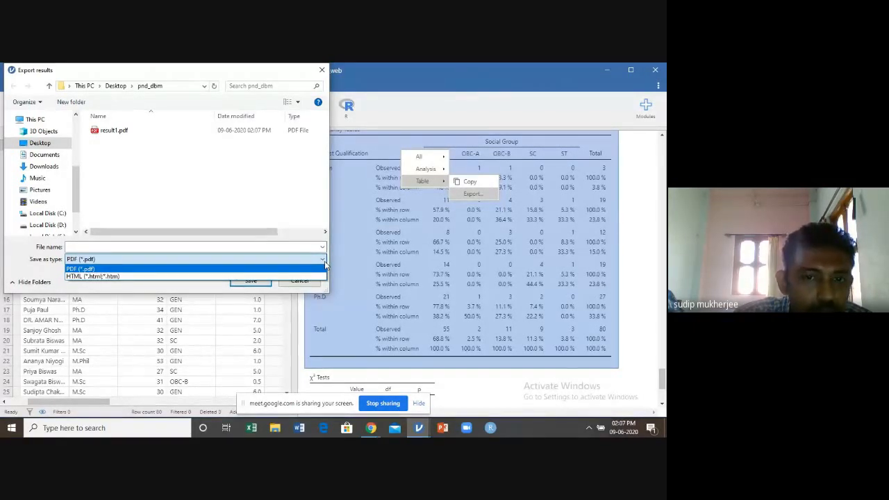
{"action": "left_click", "coordinate": [325, 265]}
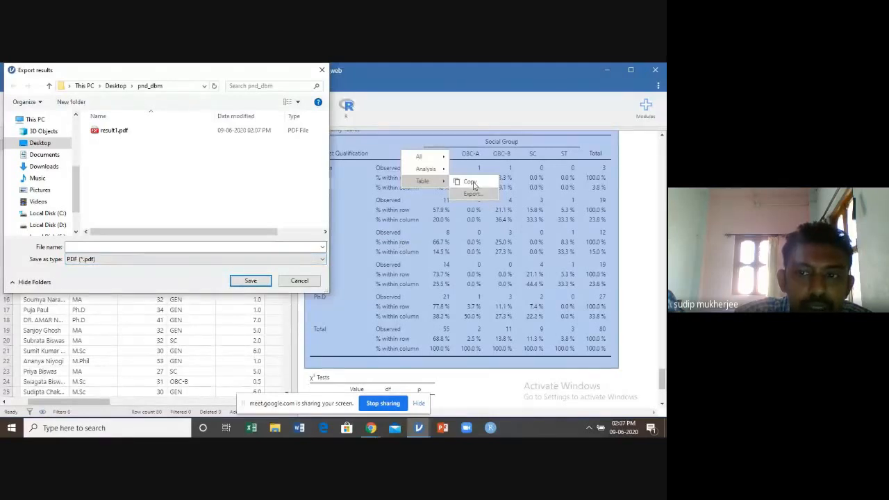
{"action": "left_click", "coordinate": [320, 73]}
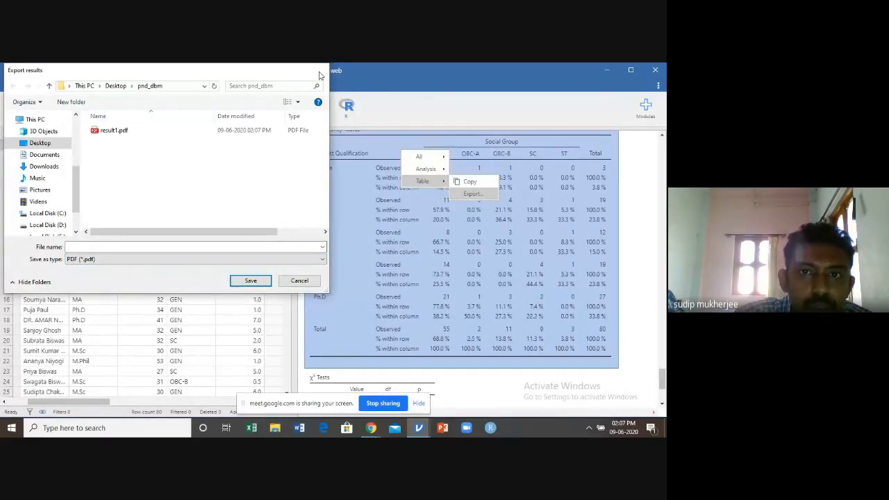
Copy the Highest Qualification by Social Group contingency table and look back at the Linear Regression and One-Way ANOVA results
{"action": "right_click", "coordinate": [452, 231]}
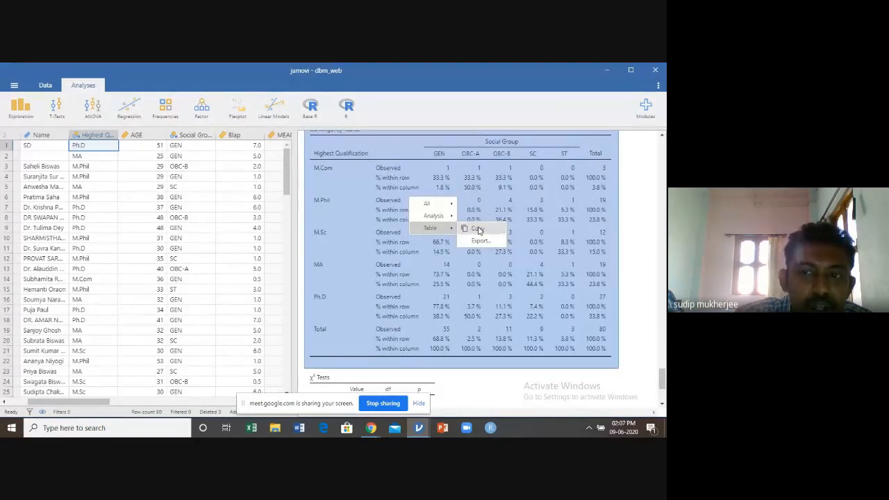
{"action": "left_click", "coordinate": [478, 230]}
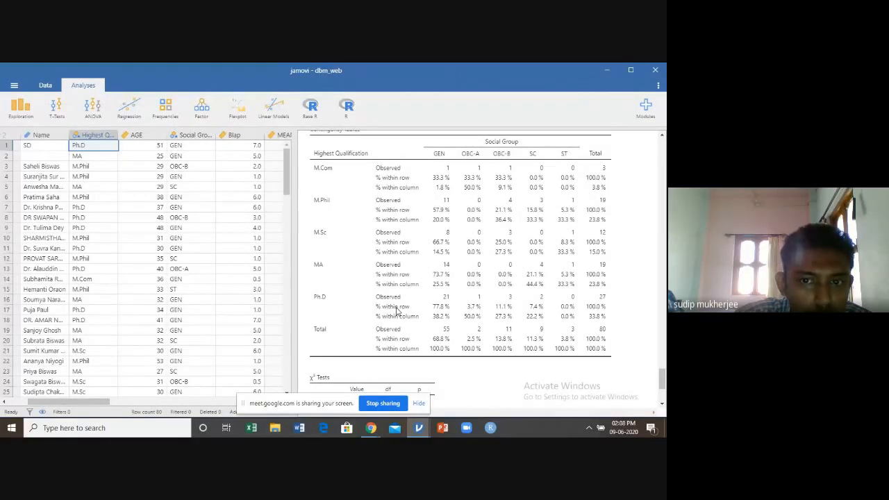
{"action": "scroll", "coordinate": [470, 226], "scroll_direction": "up", "scroll_amount": 10}
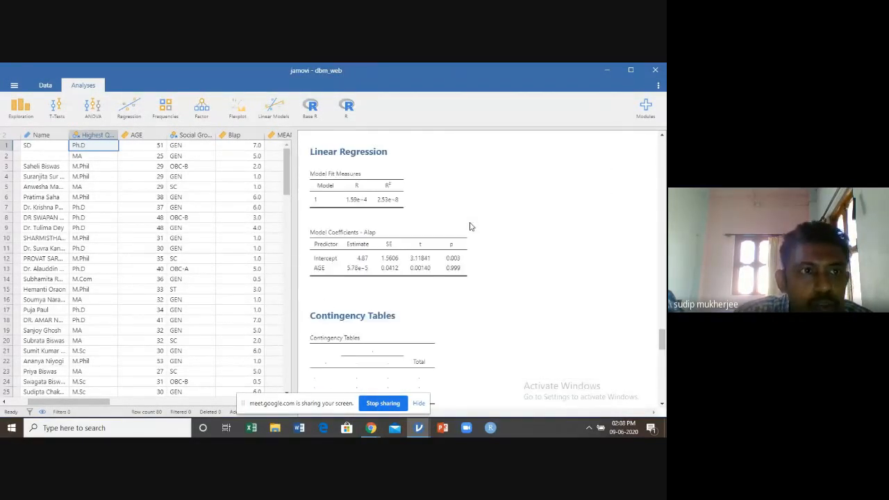
{"action": "scroll", "coordinate": [469, 226], "scroll_direction": "up", "scroll_amount": 5}
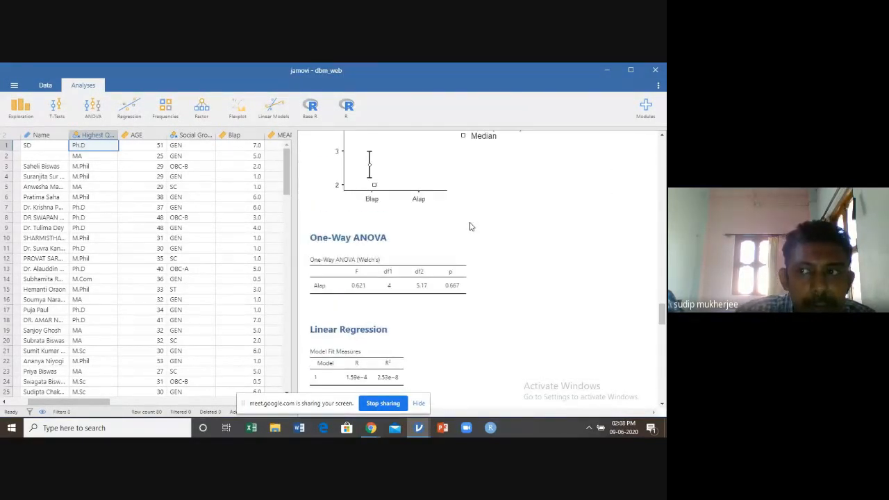
Examine the available file commands, including Save and Export, and the list of installed modules
{"action": "left_click", "coordinate": [14, 86]}
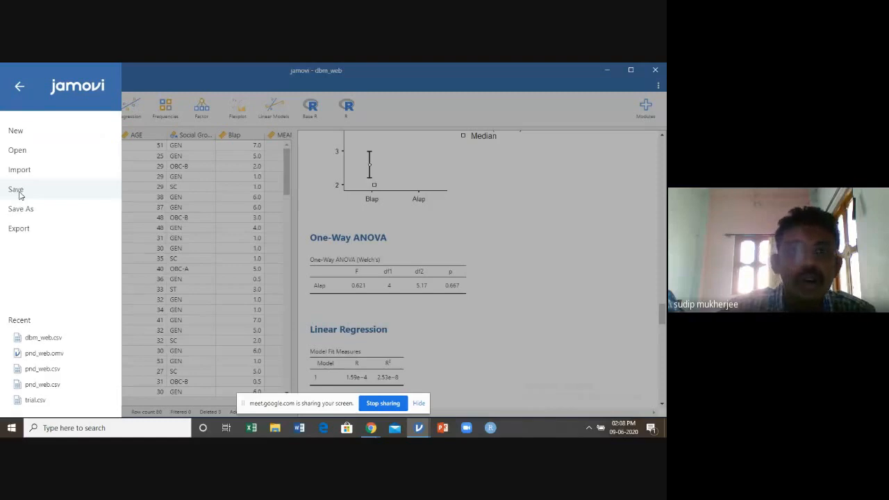
{"action": "left_click", "coordinate": [178, 75]}
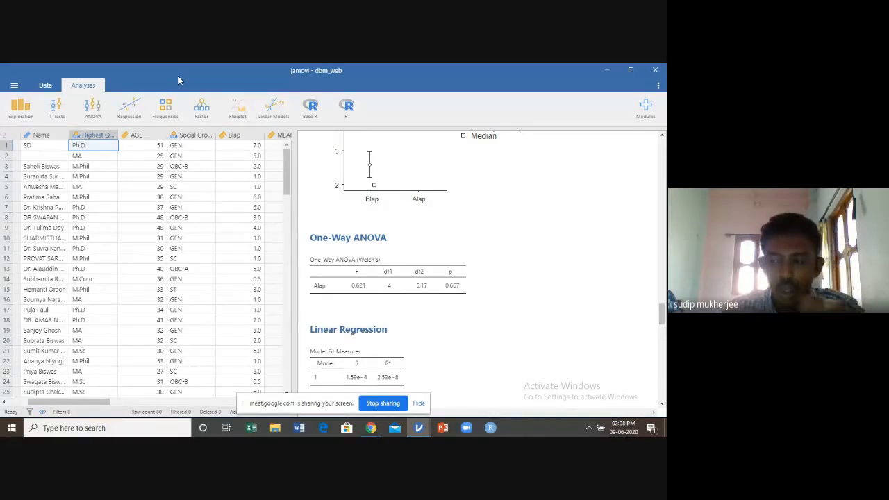
{"action": "left_click", "coordinate": [13, 86]}
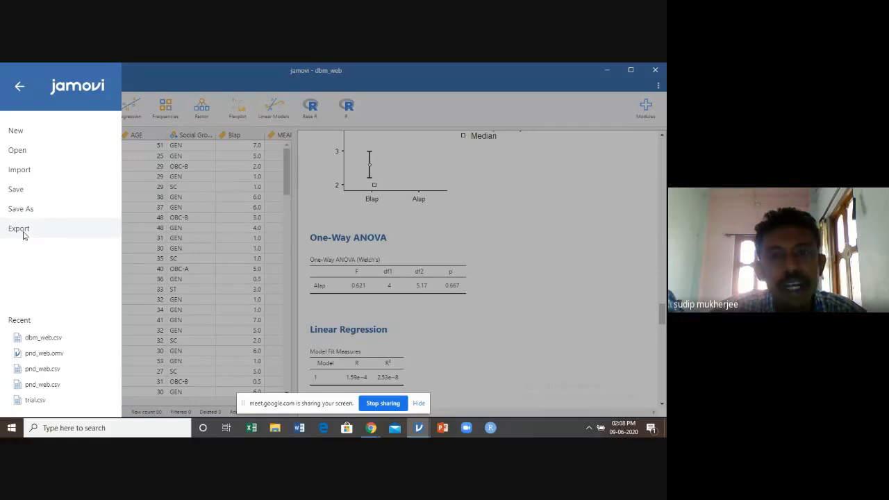
{"action": "left_click", "coordinate": [497, 195]}
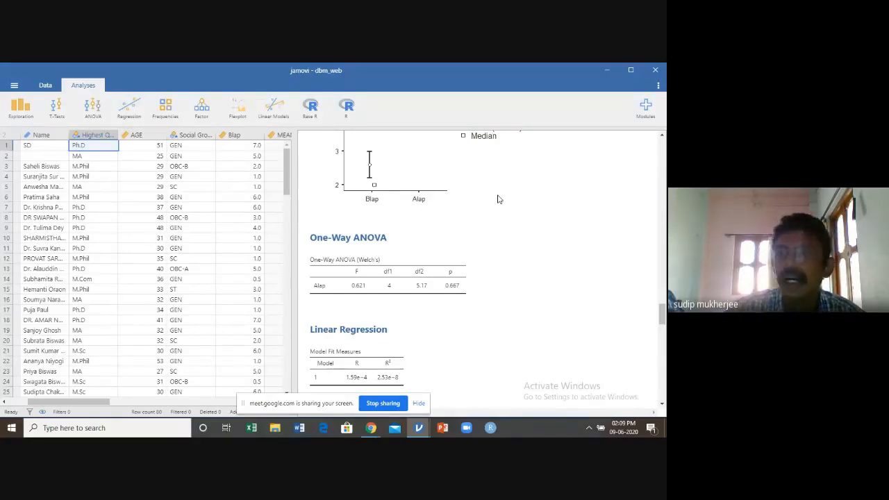
{"action": "left_click", "coordinate": [646, 117]}
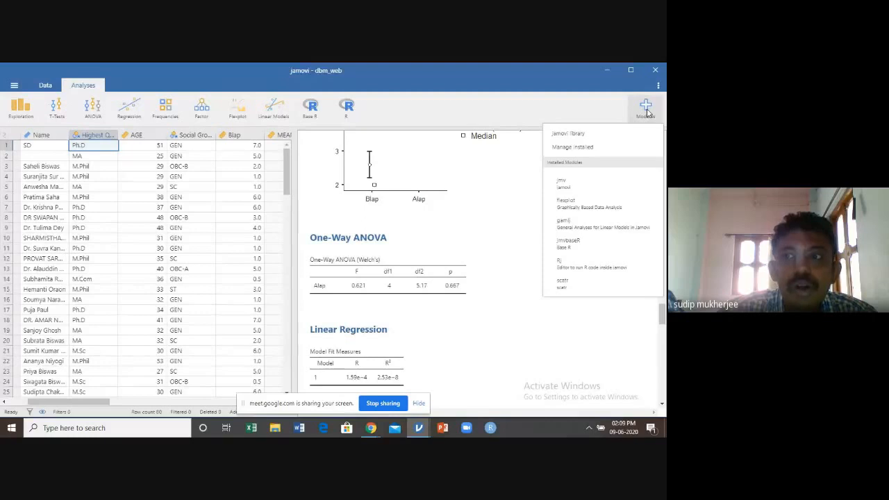
{"action": "left_click", "coordinate": [646, 110]}
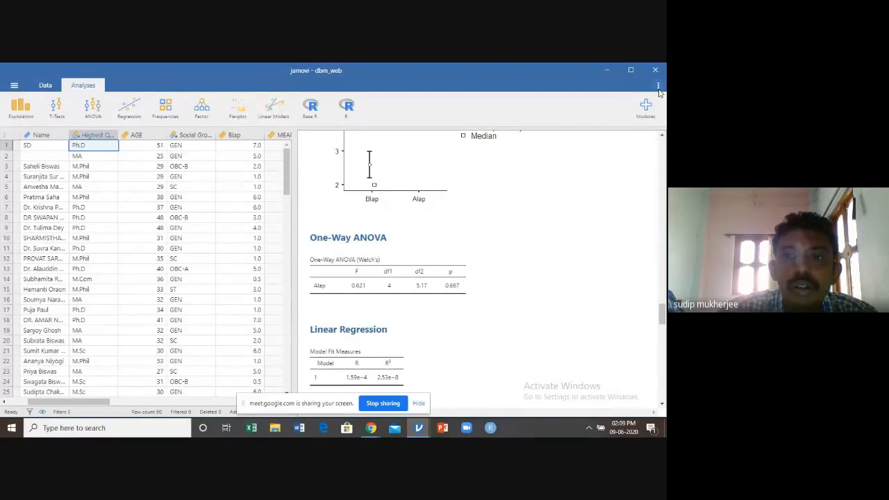
Turn on Syntax mode for the results and close the application settings
{"action": "left_click", "coordinate": [657, 86]}
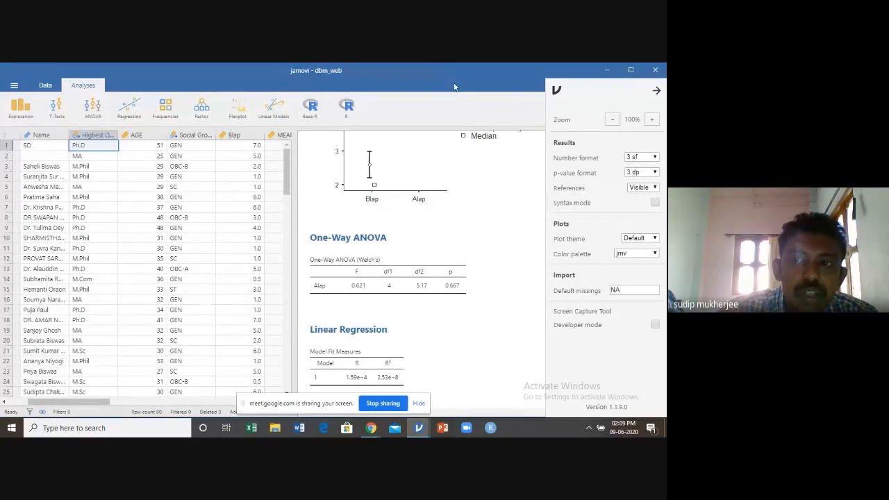
{"action": "left_click", "coordinate": [657, 92]}
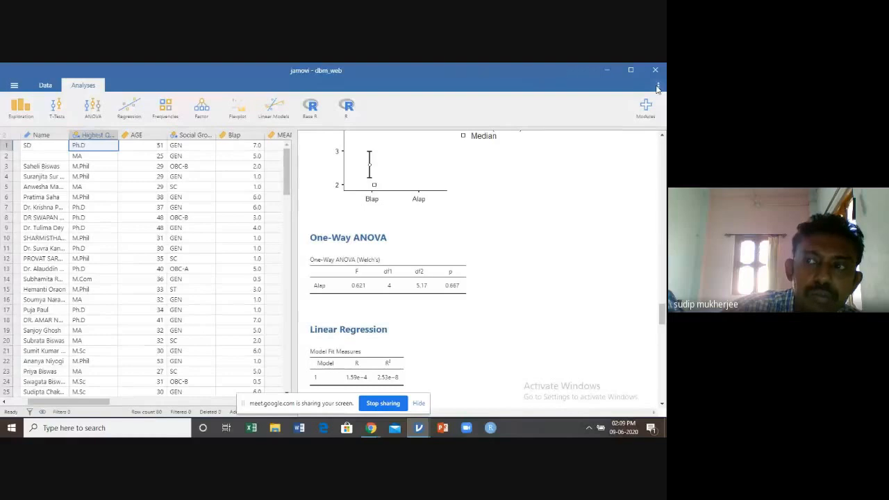
{"action": "left_click", "coordinate": [657, 88]}
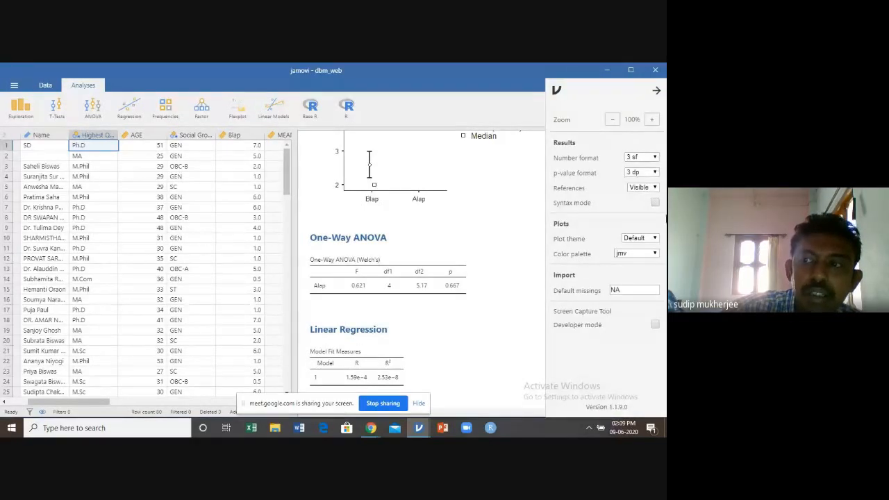
{"action": "left_click", "coordinate": [654, 203]}
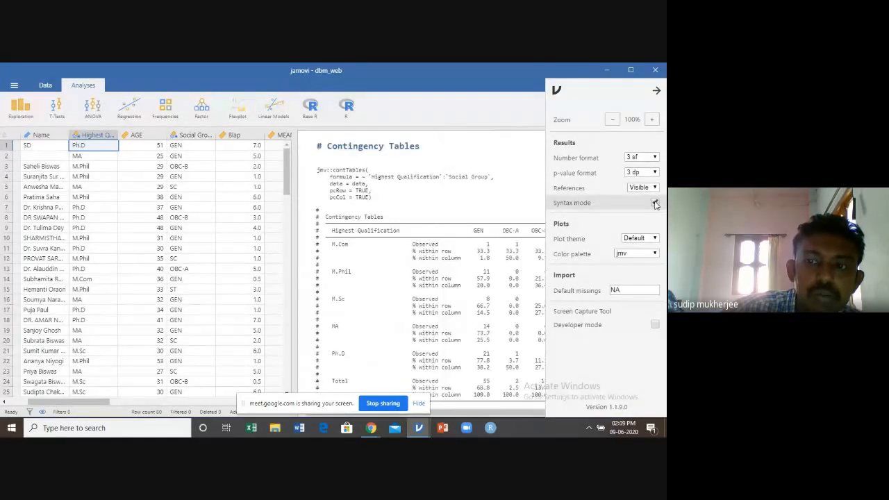
{"action": "left_click", "coordinate": [504, 145]}
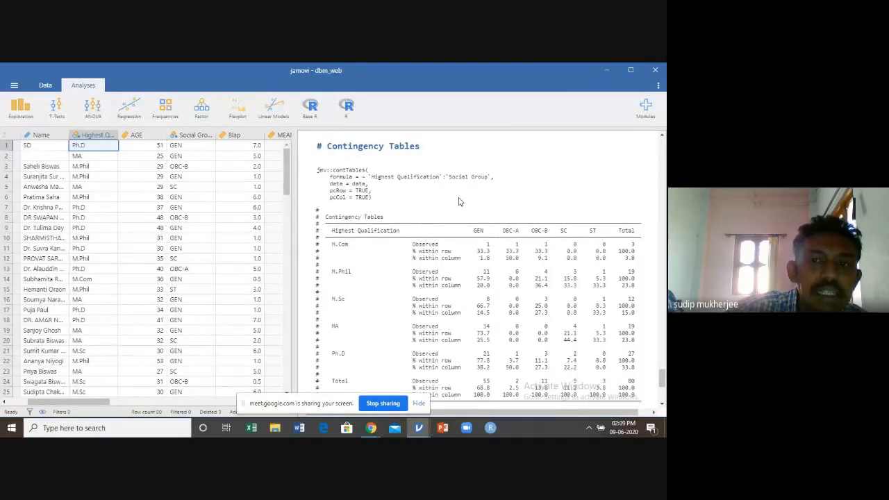
Find the Independent Samples T-Test results and check the copy and export options offered for its R syntax
{"action": "scroll", "coordinate": [460, 200], "scroll_direction": "up", "scroll_amount": 3}
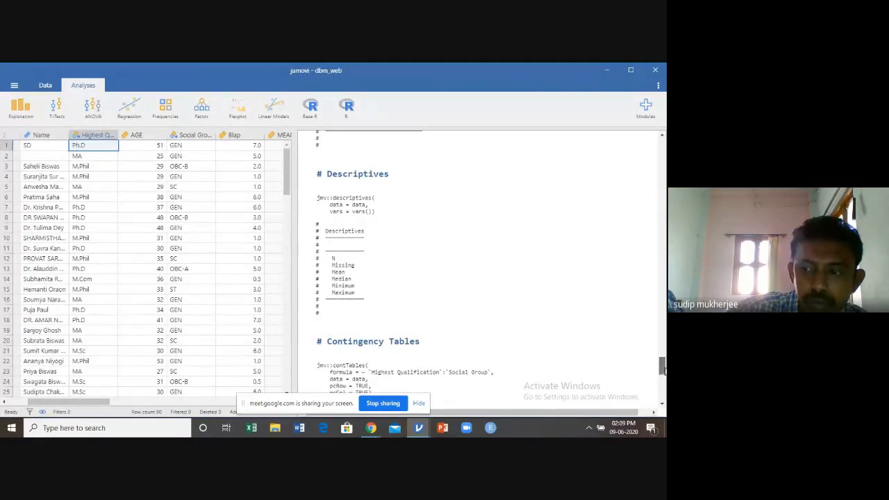
{"action": "scroll", "coordinate": [480, 264], "scroll_direction": "up", "scroll_amount": 10}
{"action": "scroll", "coordinate": [480, 264], "scroll_direction": "up", "scroll_amount": 2}
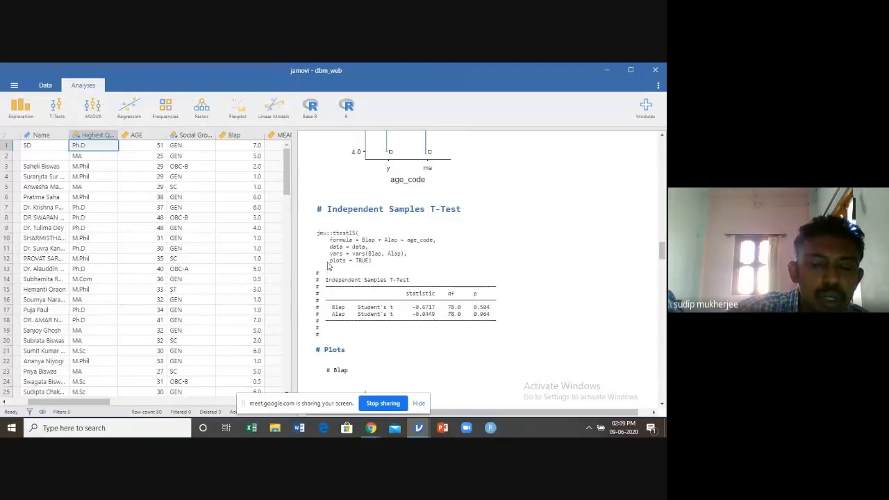
{"action": "left_click", "coordinate": [317, 235]}
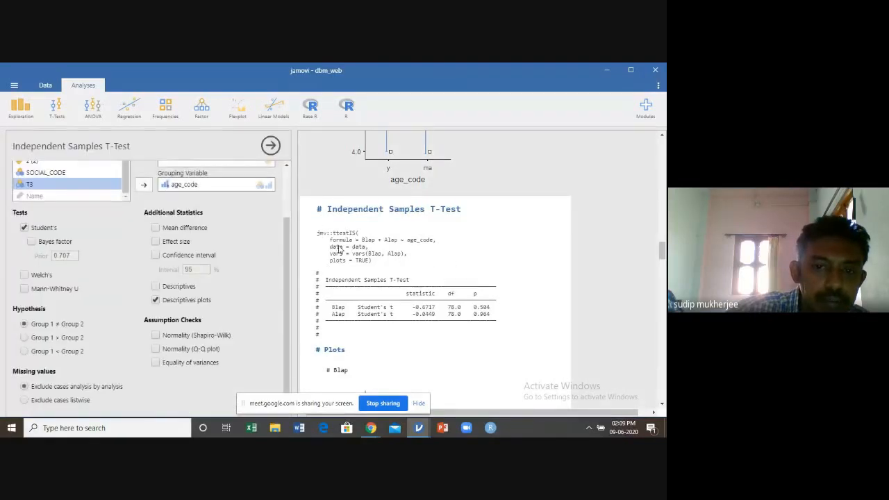
{"action": "right_click", "coordinate": [339, 249]}
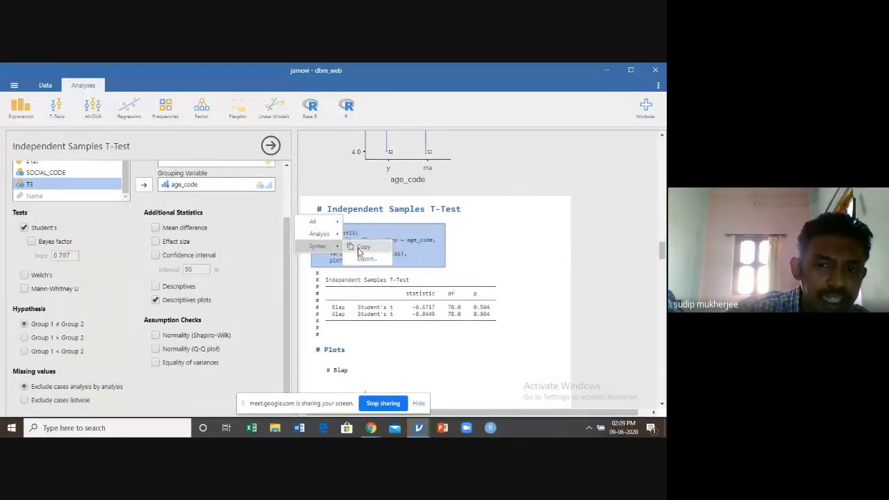
{"action": "left_click", "coordinate": [536, 250]}
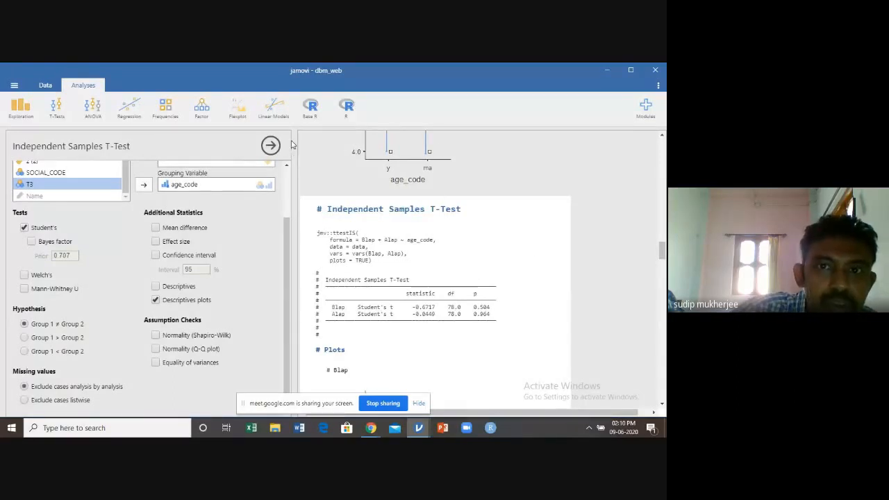
Open the Rj Editor, close it, and add a second Rj Editor analysis
{"action": "left_click", "coordinate": [352, 118]}
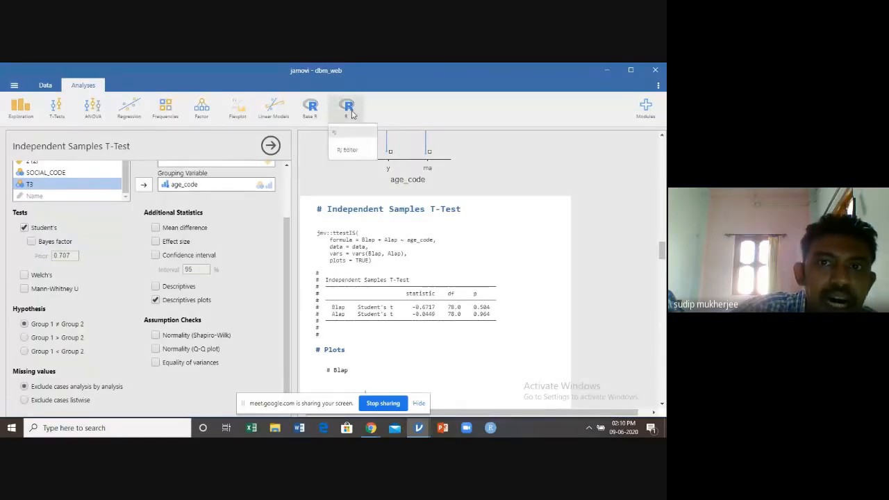
{"action": "left_click", "coordinate": [350, 150]}
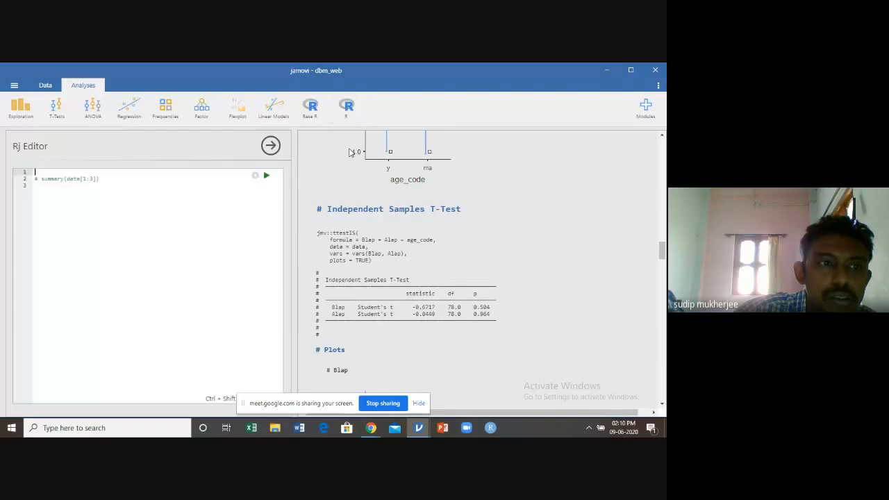
{"action": "left_click", "coordinate": [331, 245]}
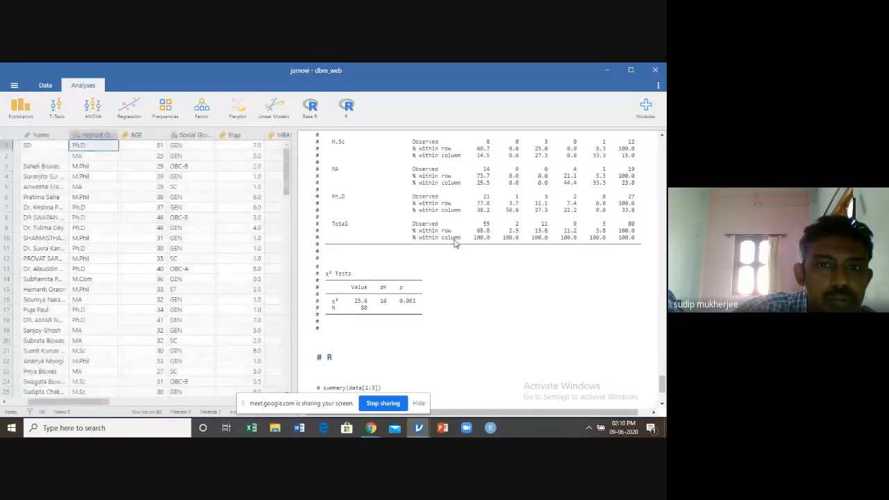
{"action": "left_click", "coordinate": [346, 108]}
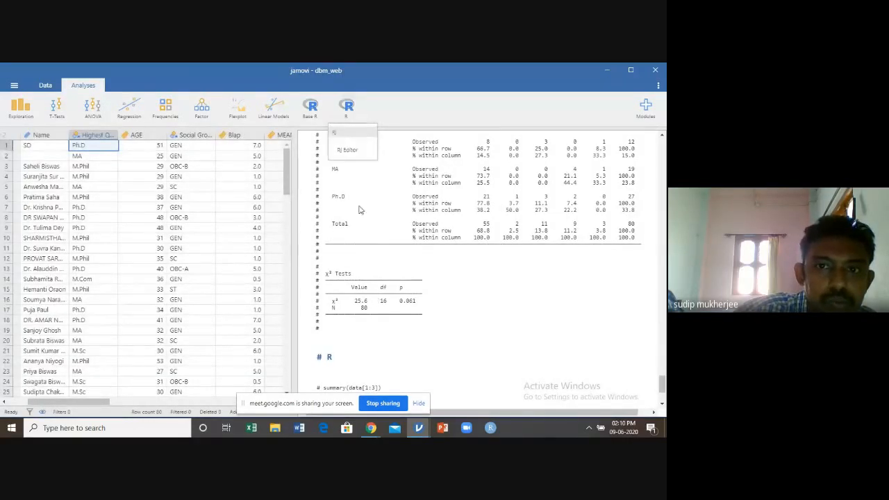
{"action": "left_click", "coordinate": [359, 158]}
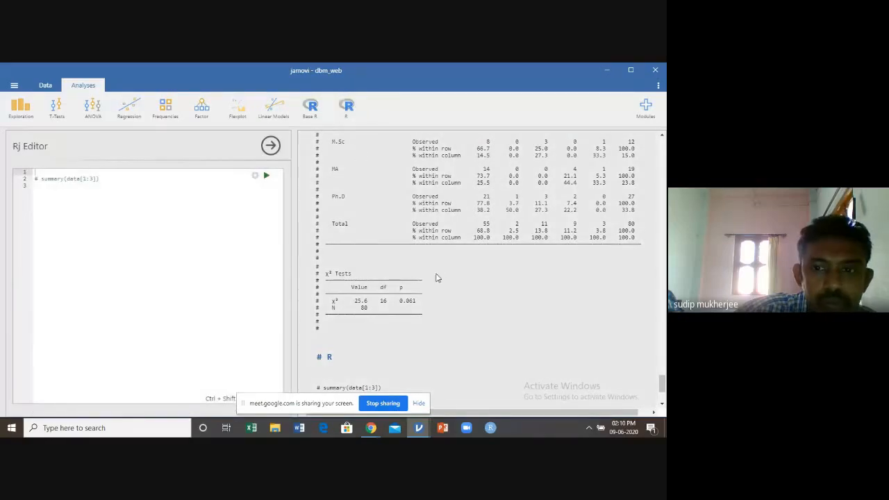
Look through the results from Linear Regression to the new R entries and open the Linear Regression options
{"action": "scroll", "coordinate": [439, 275], "scroll_direction": "up", "scroll_amount": 5}
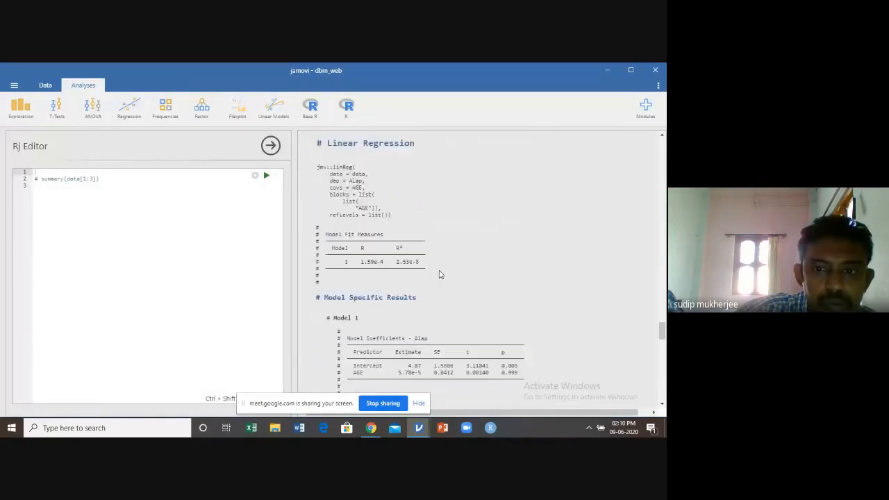
{"action": "scroll", "coordinate": [439, 274], "scroll_direction": "up", "scroll_amount": 1}
{"action": "scroll", "coordinate": [439, 274], "scroll_direction": "down", "scroll_amount": 1}
{"action": "scroll", "coordinate": [438, 275], "scroll_direction": "up", "scroll_amount": 6}
{"action": "scroll", "coordinate": [439, 274], "scroll_direction": "down", "scroll_amount": 3}
{"action": "scroll", "coordinate": [439, 275], "scroll_direction": "down", "scroll_amount": 5}
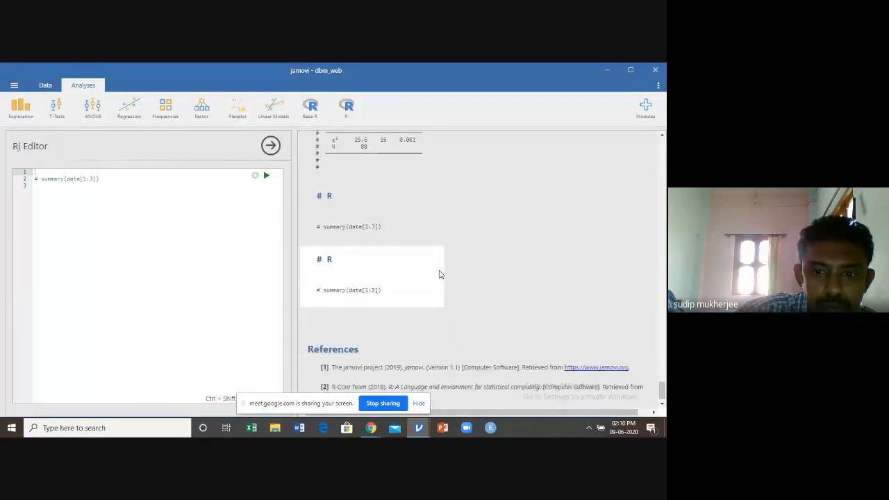
{"action": "left_click", "coordinate": [460, 191]}
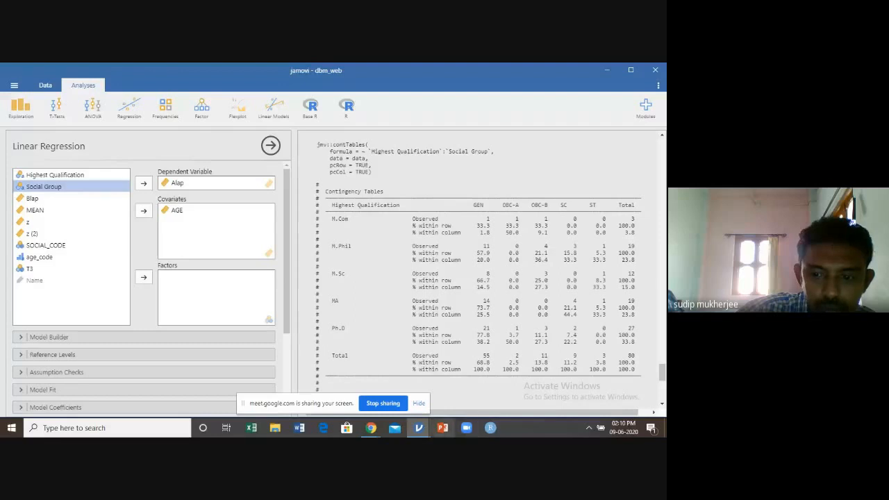
Bring up the Contingency Tables options and add another Rj Editor analysis to the dbm_web results
{"action": "mouse_move", "coordinate": [417, 426]}
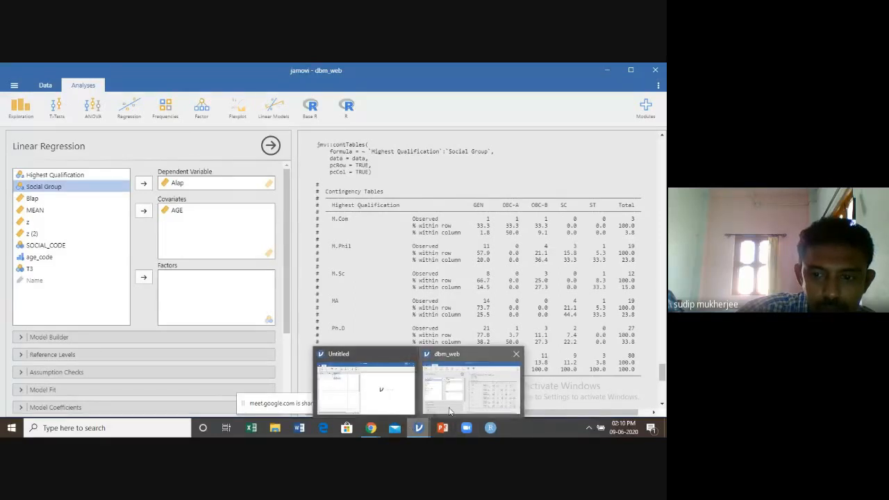
{"action": "left_click", "coordinate": [351, 112]}
{"action": "left_click", "coordinate": [352, 112]}
{"action": "left_click", "coordinate": [352, 112]}
{"action": "left_click", "coordinate": [358, 153]}
{"action": "left_click", "coordinate": [428, 212]}
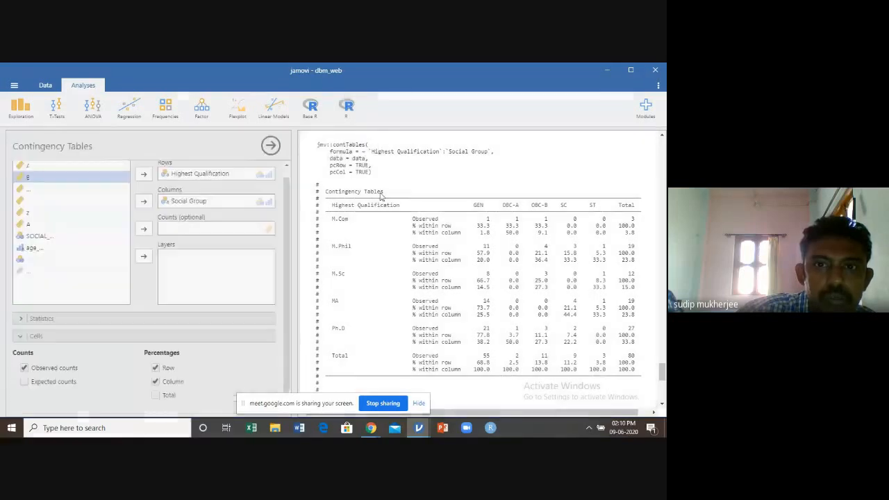
{"action": "left_click", "coordinate": [347, 111]}
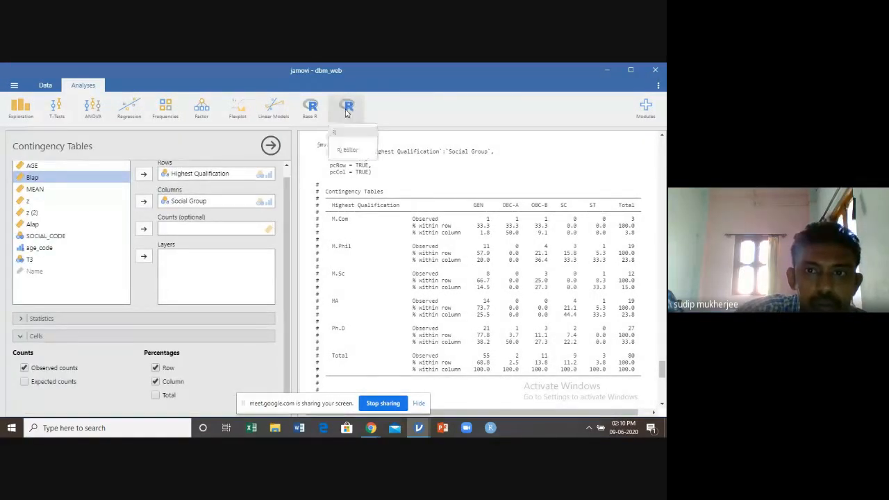
{"action": "left_click", "coordinate": [357, 158]}
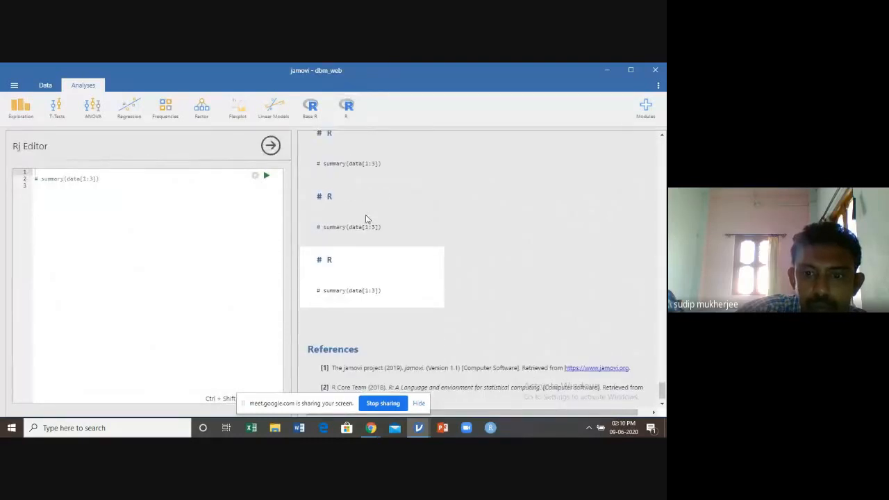
Copy the jmv::ttestPS syntax of the Paired Samples T-Test comparing Blap and Alap
{"action": "scroll", "coordinate": [366, 219], "scroll_direction": "up", "scroll_amount": 10}
{"action": "scroll", "coordinate": [366, 220], "scroll_direction": "up", "scroll_amount": 15}
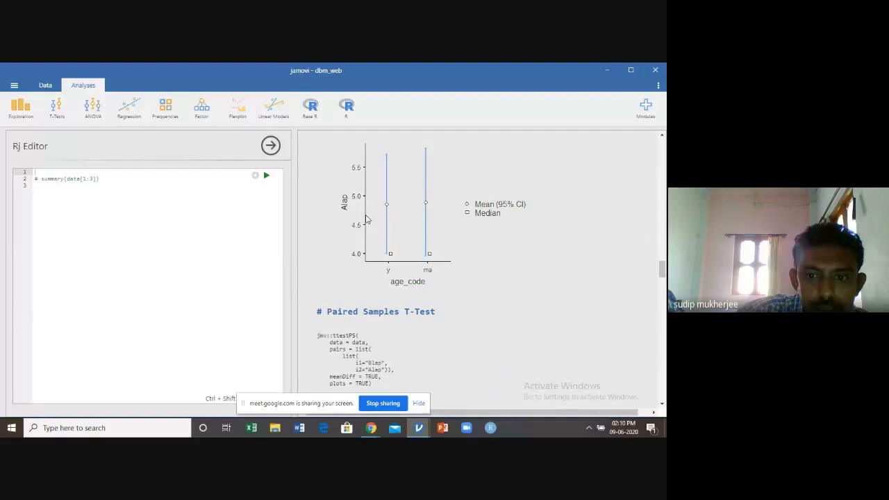
{"action": "scroll", "coordinate": [366, 219], "scroll_direction": "down", "scroll_amount": 1}
{"action": "left_click", "coordinate": [347, 298]}
{"action": "right_click", "coordinate": [347, 298]}
{"action": "left_click", "coordinate": [378, 298]}
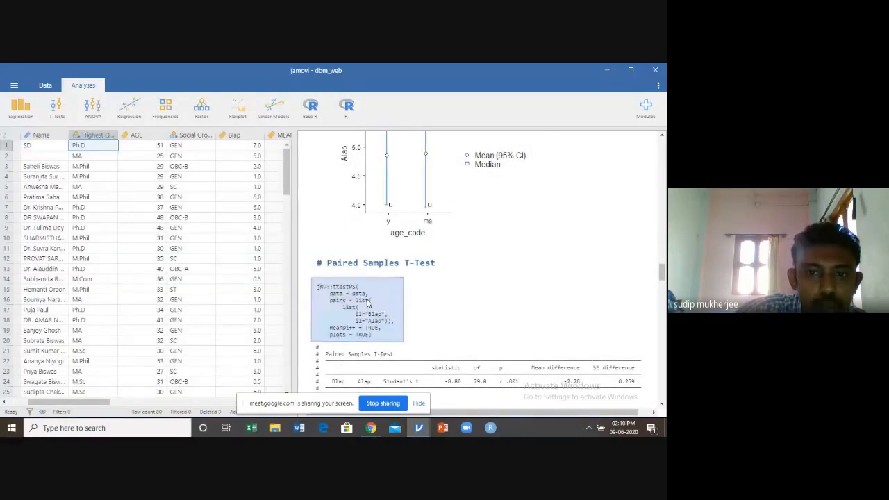
Paste the copied jmv::ttestPS syntax below the summary comment in a new Rj Editor and run it
{"action": "left_click", "coordinate": [346, 107]}
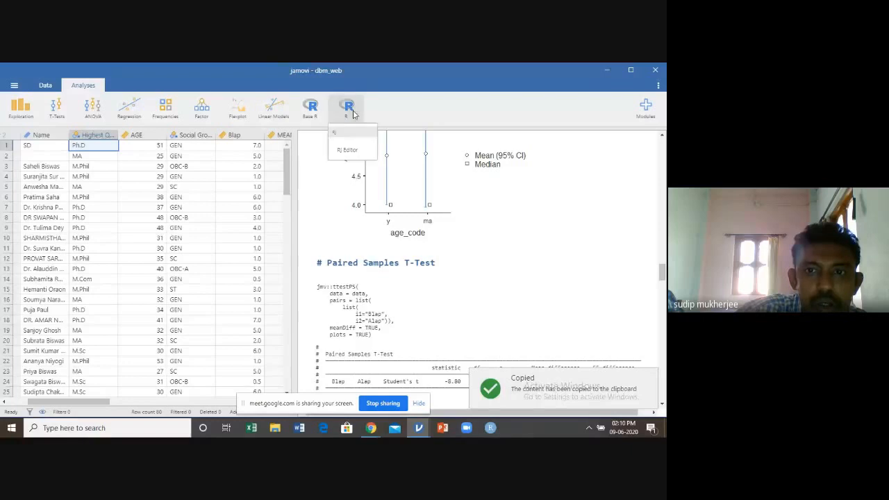
{"action": "left_click", "coordinate": [351, 148]}
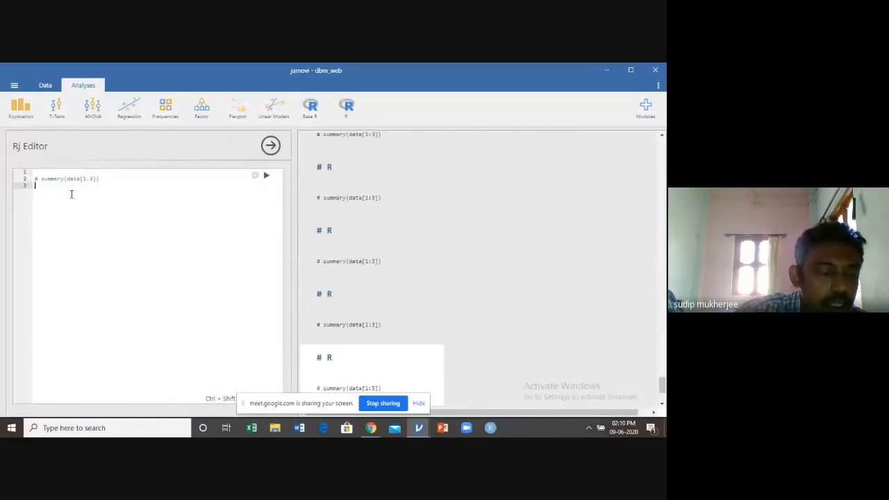
{"action": "key", "text": "ctrl+v"}
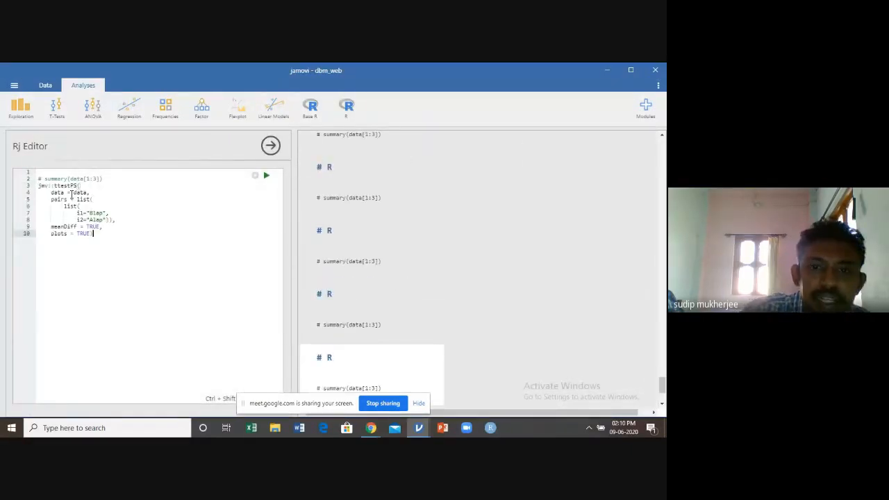
{"action": "left_click", "coordinate": [266, 178]}
Examine the paired samples t-test table and plot produced by the R code, and close the Rj Editor
{"action": "scroll", "coordinate": [583, 261], "scroll_direction": "down", "scroll_amount": 1}
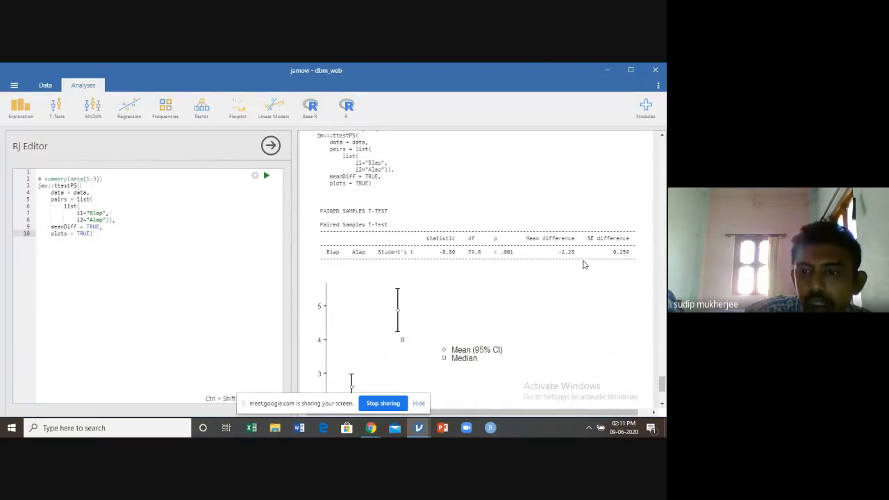
{"action": "scroll", "coordinate": [451, 283], "scroll_direction": "down", "scroll_amount": 3}
{"action": "scroll", "coordinate": [451, 284], "scroll_direction": "up", "scroll_amount": 4}
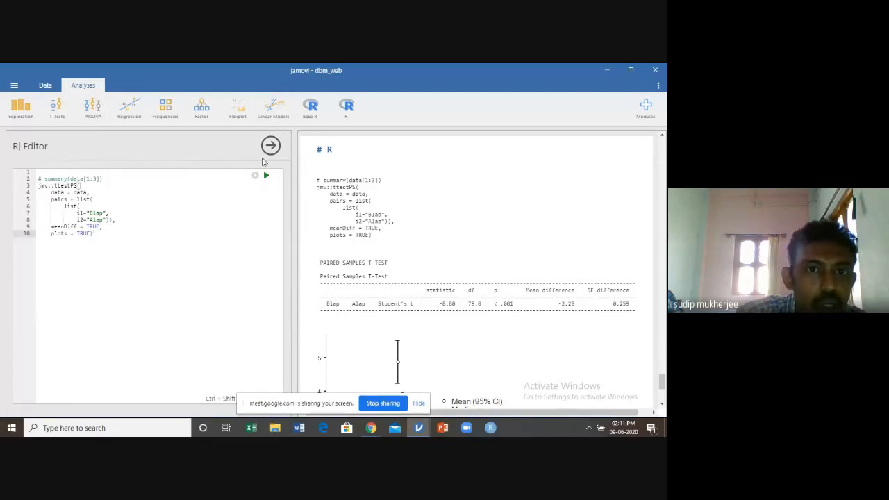
{"action": "left_click", "coordinate": [270, 146]}
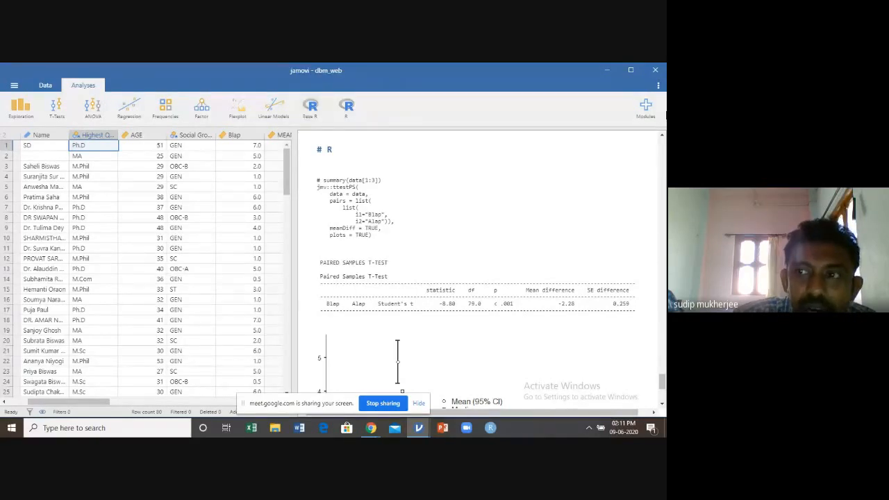
Examine the modules available in the jamovi library, such as Rj, GAMLj, Base R and TOSTER, and close it
{"action": "left_click", "coordinate": [646, 111]}
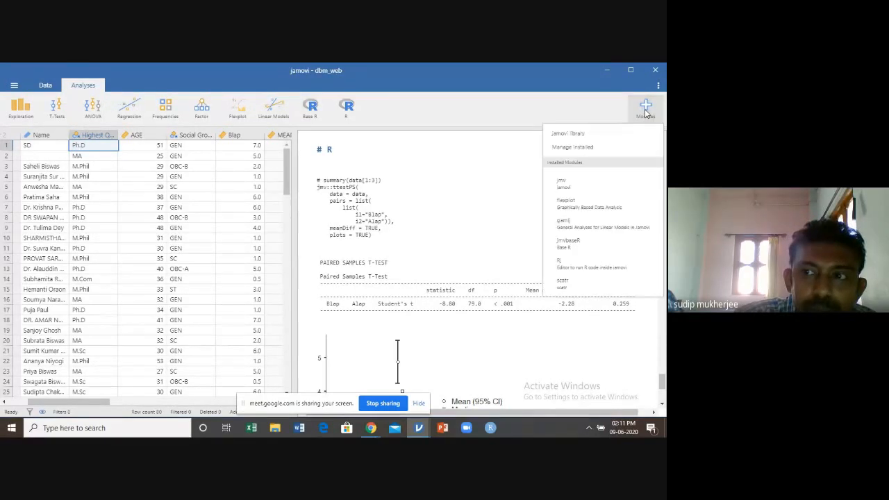
{"action": "left_click", "coordinate": [569, 134]}
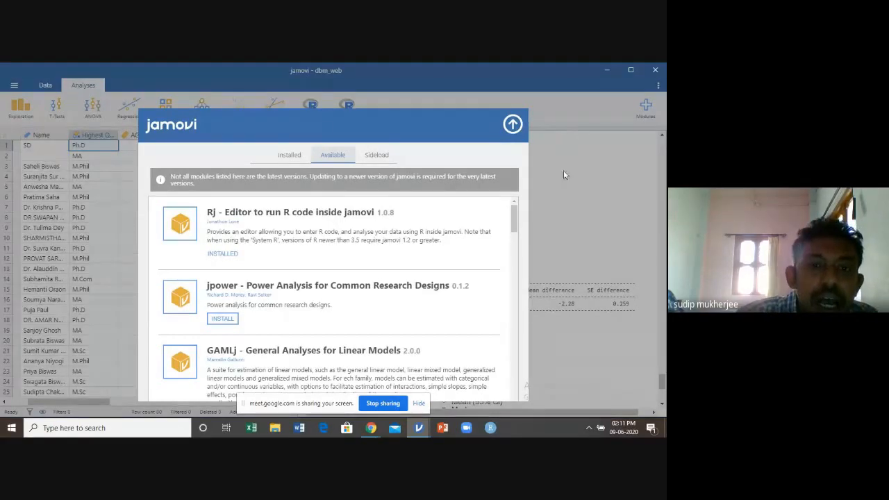
{"action": "scroll", "coordinate": [387, 253], "scroll_direction": "down", "scroll_amount": 10}
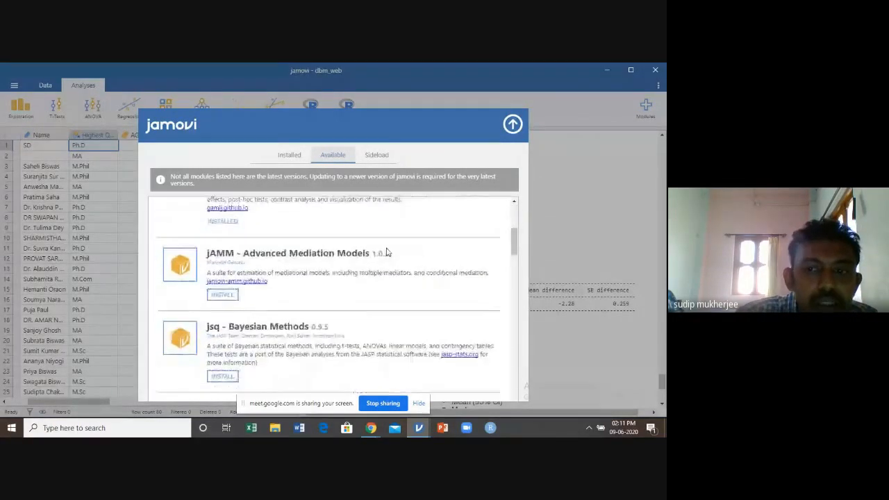
{"action": "scroll", "coordinate": [387, 252], "scroll_direction": "down", "scroll_amount": 10}
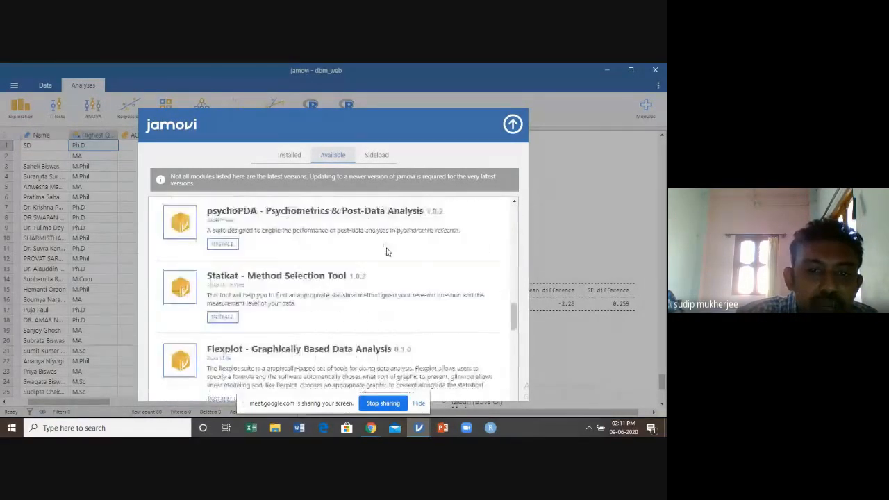
{"action": "scroll", "coordinate": [387, 253], "scroll_direction": "down", "scroll_amount": 10}
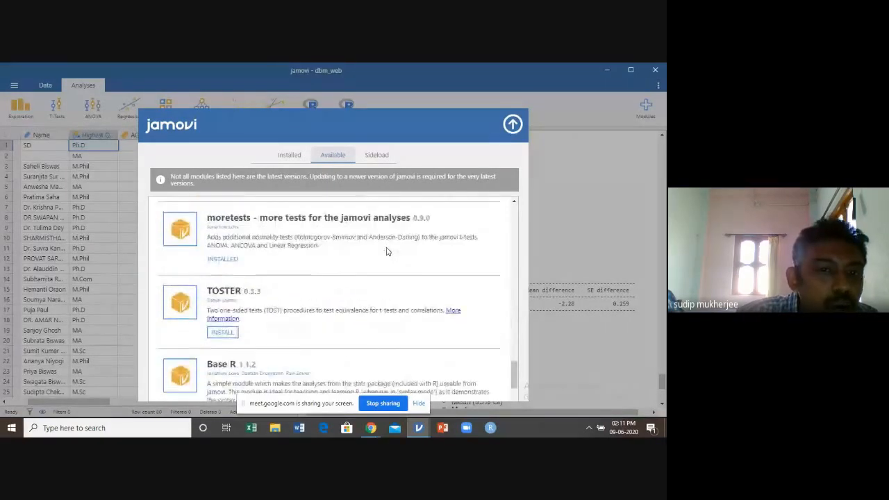
{"action": "scroll", "coordinate": [387, 252], "scroll_direction": "down", "scroll_amount": 2}
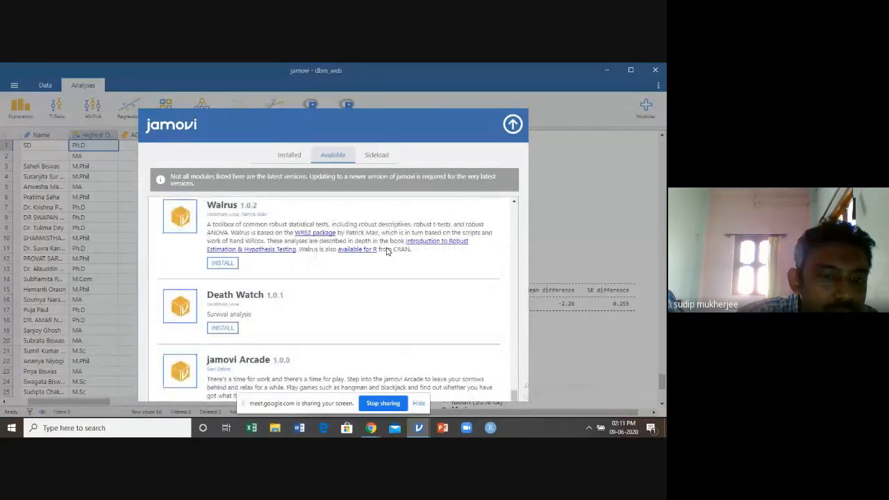
{"action": "scroll", "coordinate": [387, 252], "scroll_direction": "up", "scroll_amount": 2}
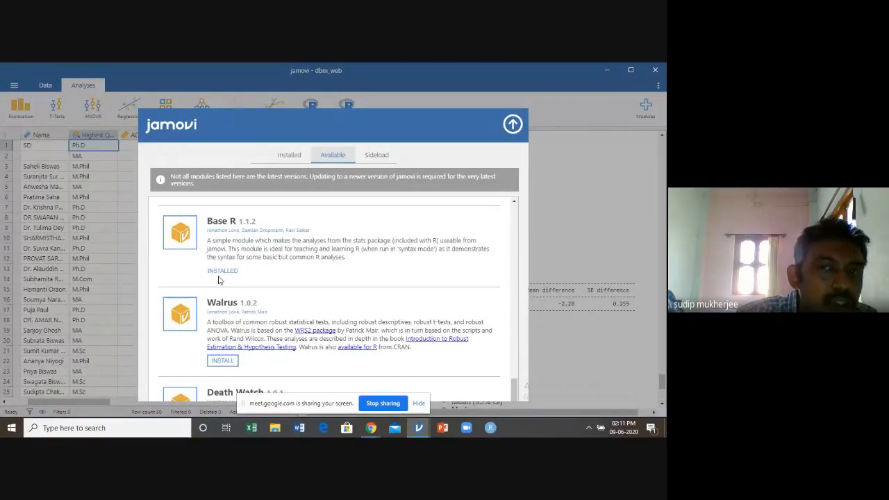
{"action": "scroll", "coordinate": [237, 271], "scroll_direction": "up", "scroll_amount": 10}
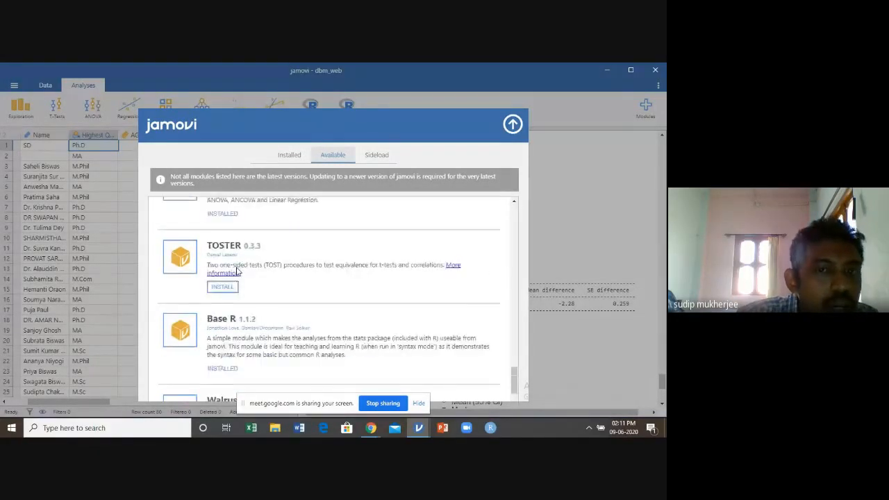
{"action": "scroll", "coordinate": [236, 271], "scroll_direction": "up", "scroll_amount": 10}
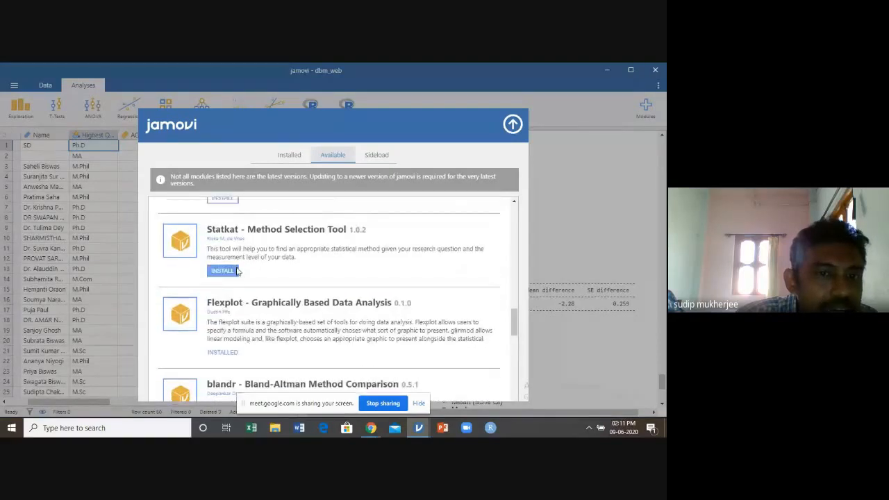
{"action": "scroll", "coordinate": [237, 271], "scroll_direction": "up", "scroll_amount": 10}
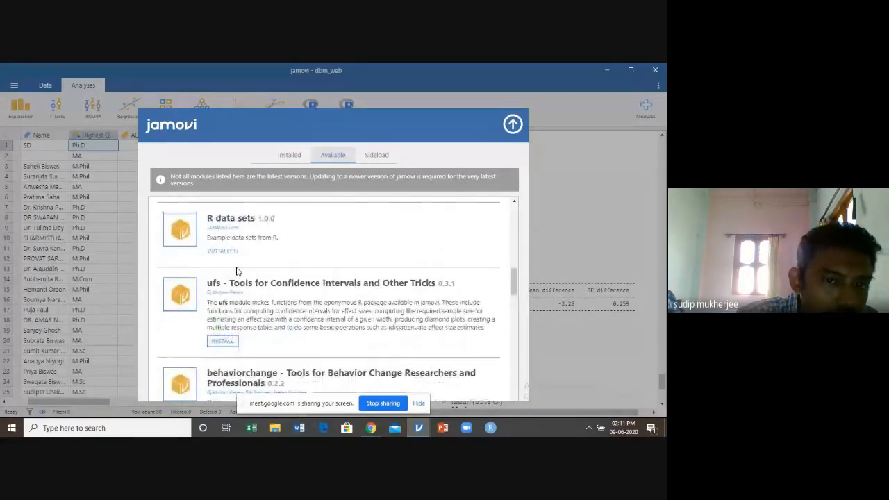
{"action": "scroll", "coordinate": [237, 271], "scroll_direction": "up", "scroll_amount": 10}
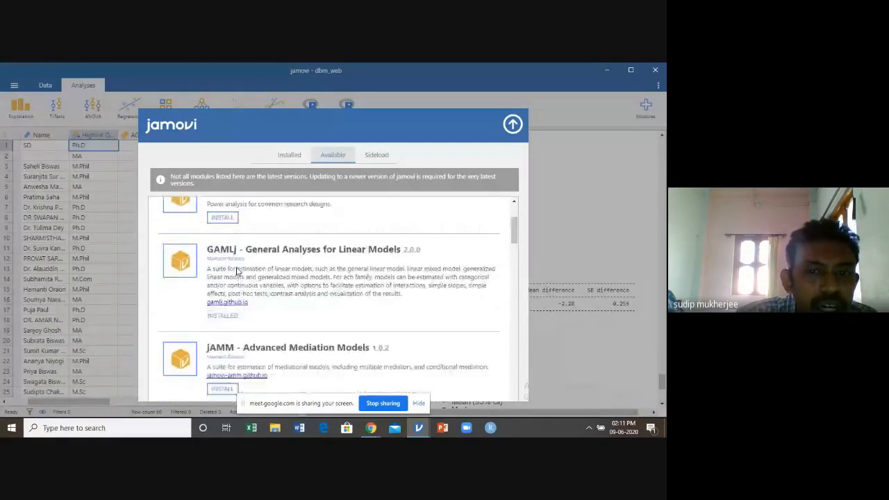
{"action": "scroll", "coordinate": [237, 270], "scroll_direction": "up", "scroll_amount": 5}
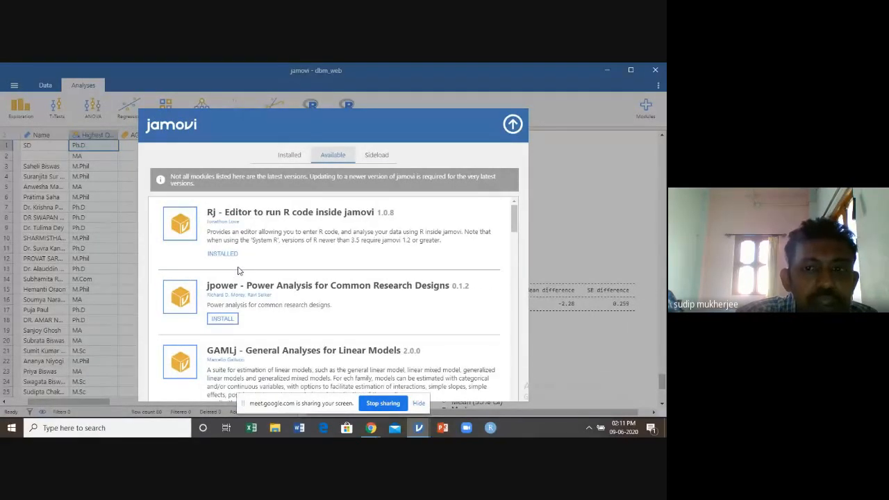
{"action": "scroll", "coordinate": [237, 271], "scroll_direction": "down", "scroll_amount": 2}
{"action": "scroll", "coordinate": [238, 271], "scroll_direction": "up", "scroll_amount": 1}
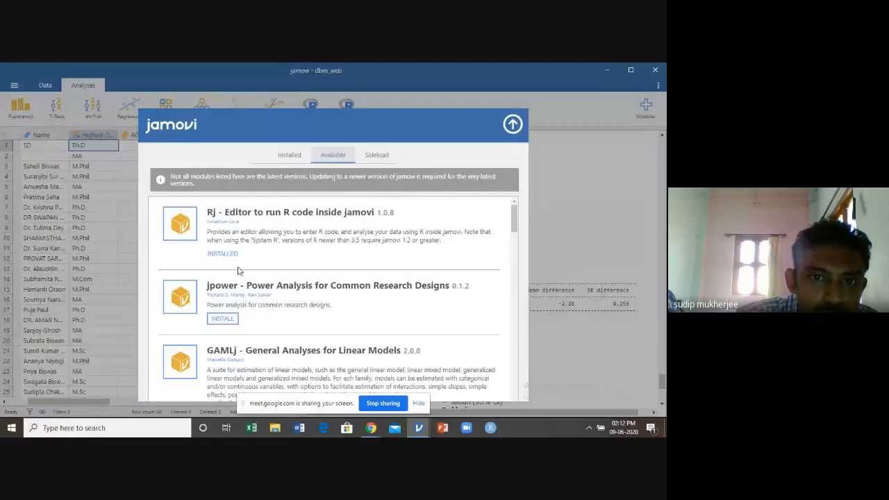
{"action": "left_click", "coordinate": [513, 125]}
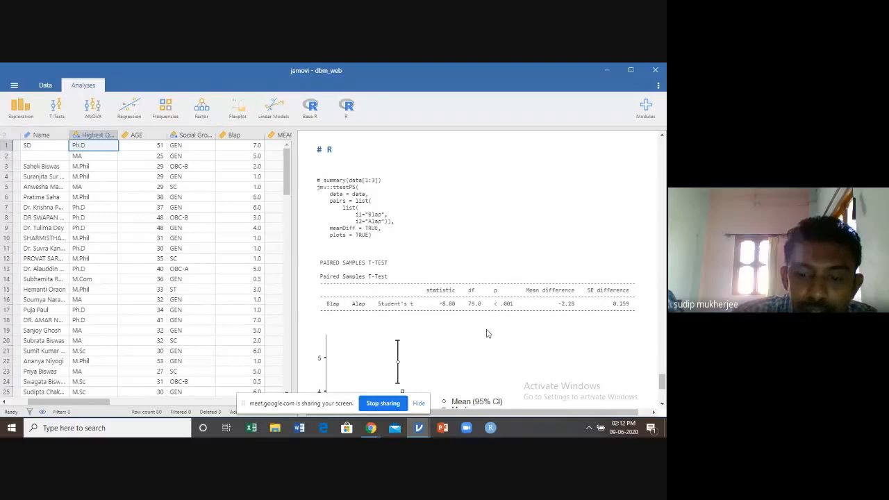
Stop sharing the screen in the Google Meet call
{"action": "left_click", "coordinate": [392, 407]}
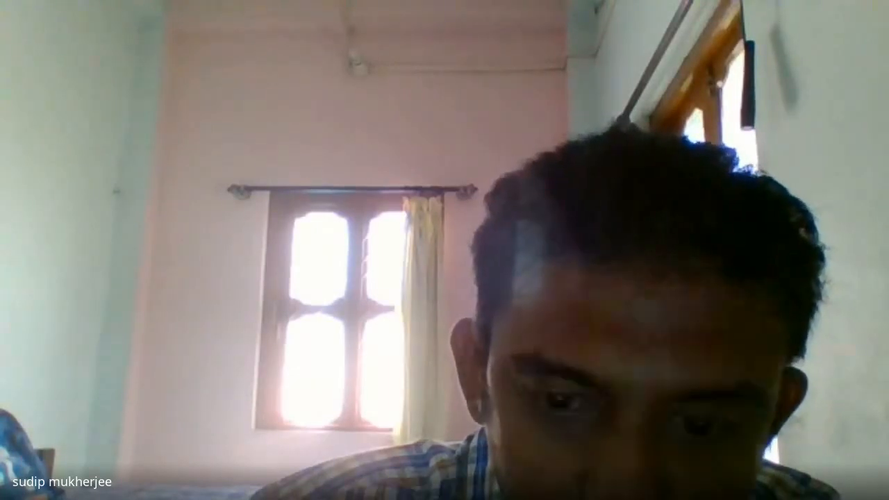
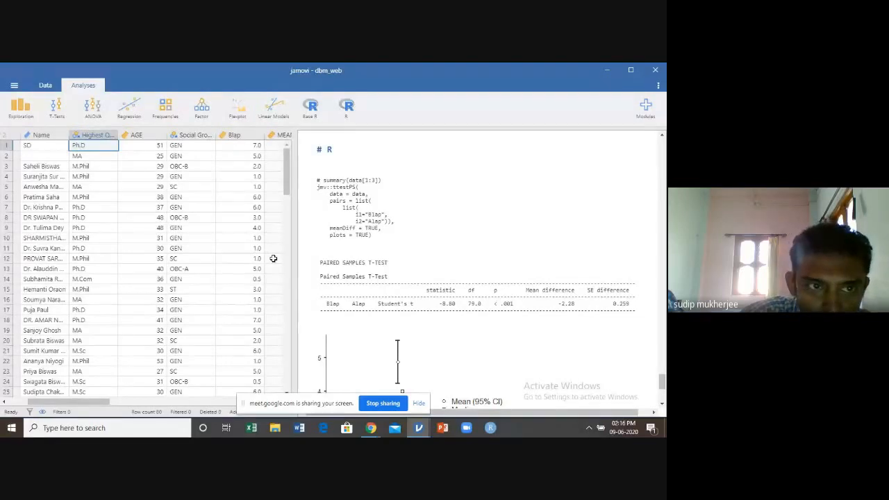
Run a One-Way ANOVA with Blap as the dependent variable and Highest Qualification as the grouping variable
{"action": "left_click", "coordinate": [95, 113]}
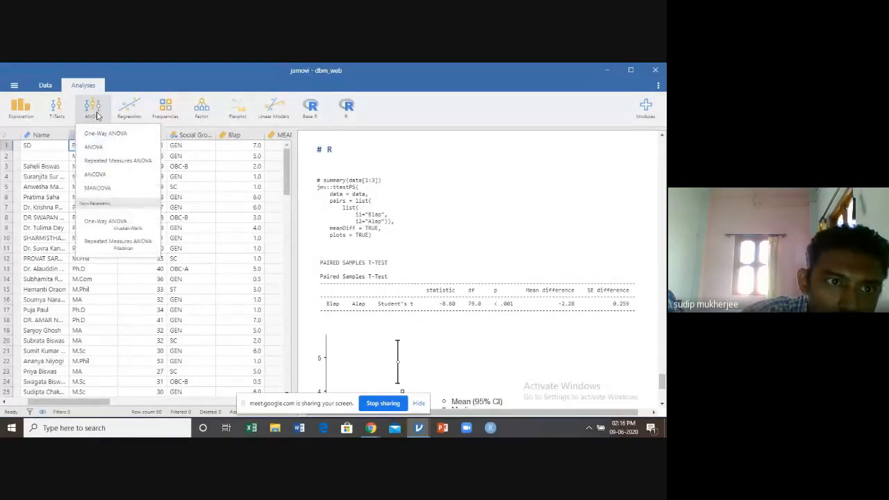
{"action": "left_click", "coordinate": [101, 134]}
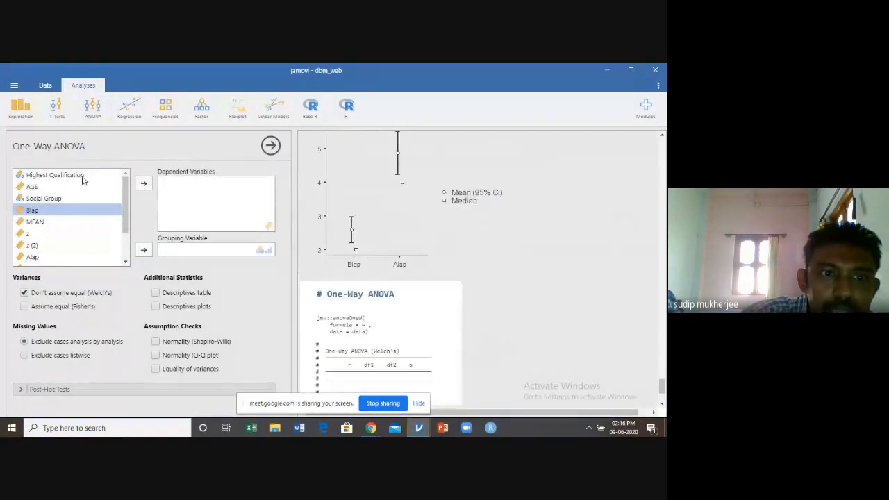
{"action": "left_click", "coordinate": [144, 185]}
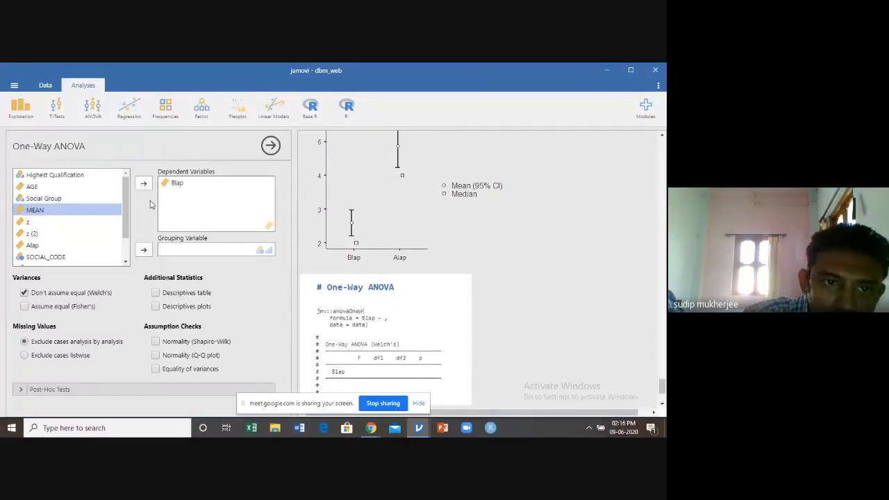
{"action": "left_click", "coordinate": [68, 176]}
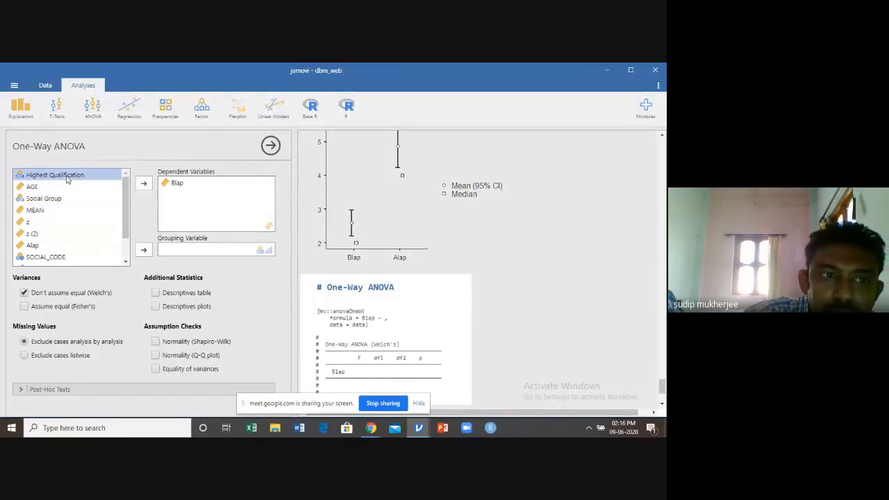
{"action": "left_click", "coordinate": [144, 251]}
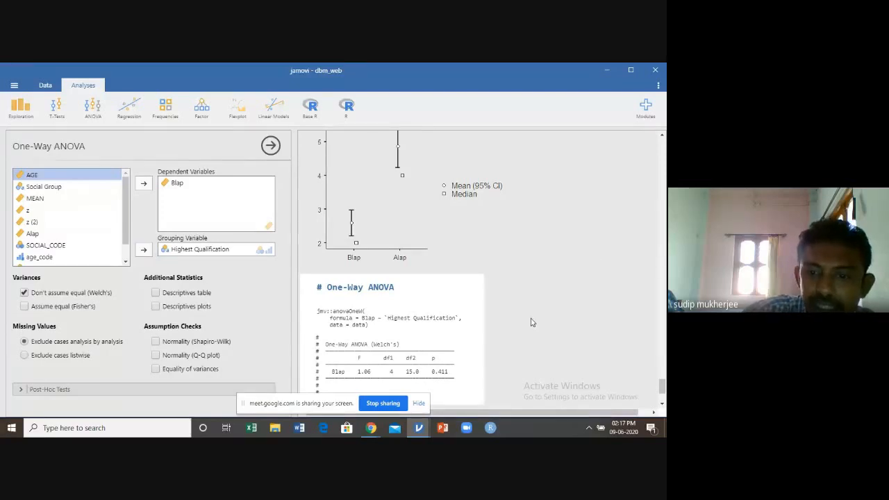
{"action": "scroll", "coordinate": [532, 322], "scroll_direction": "down", "scroll_amount": 3}
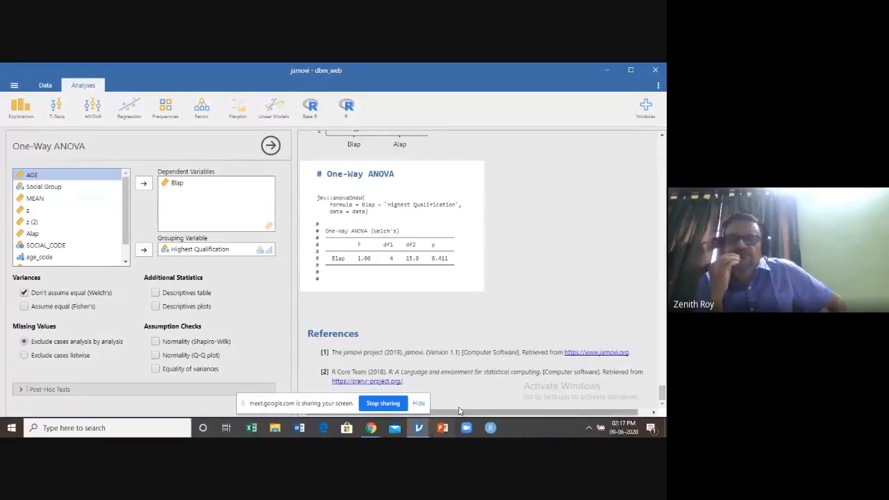
Check the Google Meet call and return to the dbm_web window in jamovi
{"action": "left_click", "coordinate": [383, 404]}
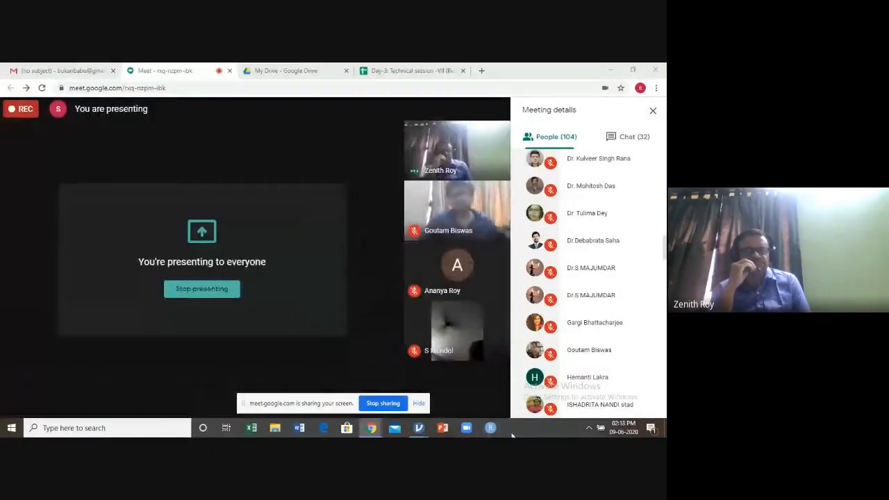
{"action": "mouse_move", "coordinate": [420, 429]}
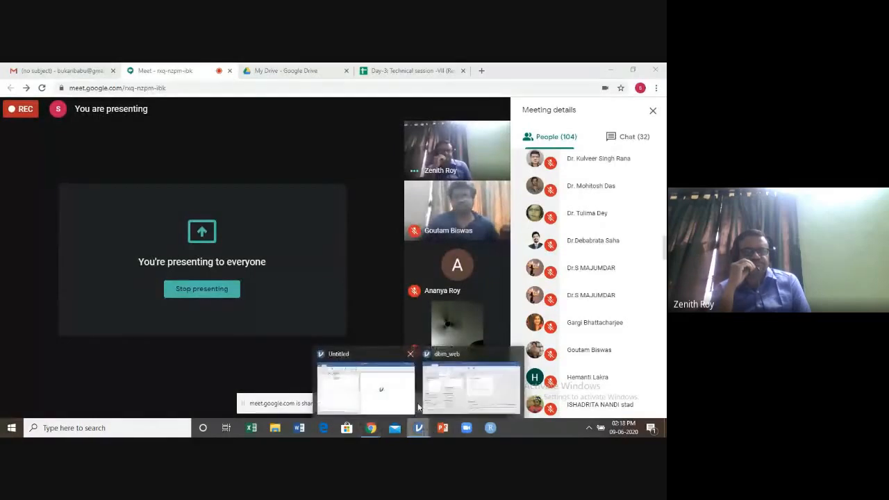
{"action": "left_click", "coordinate": [473, 394]}
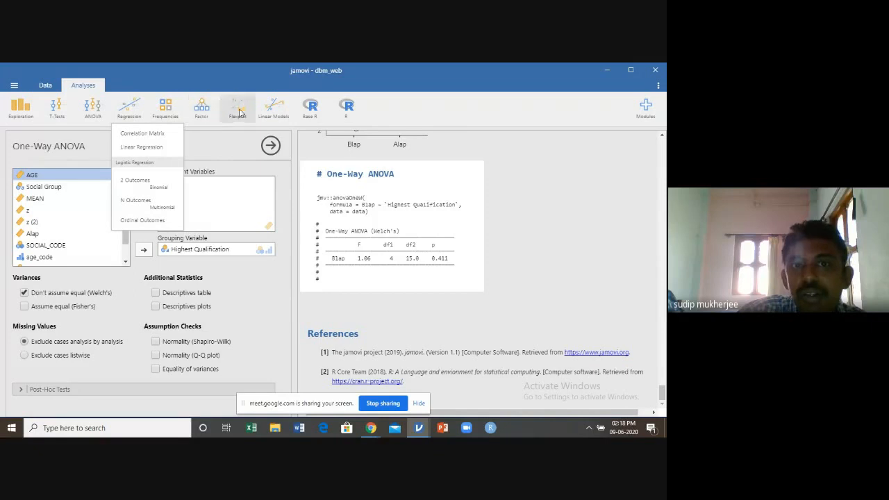
Add empty Generalized Linear Models and General Linear Model analyses from GAMLj, and look through the General Linear Model options
{"action": "left_click", "coordinate": [275, 115]}
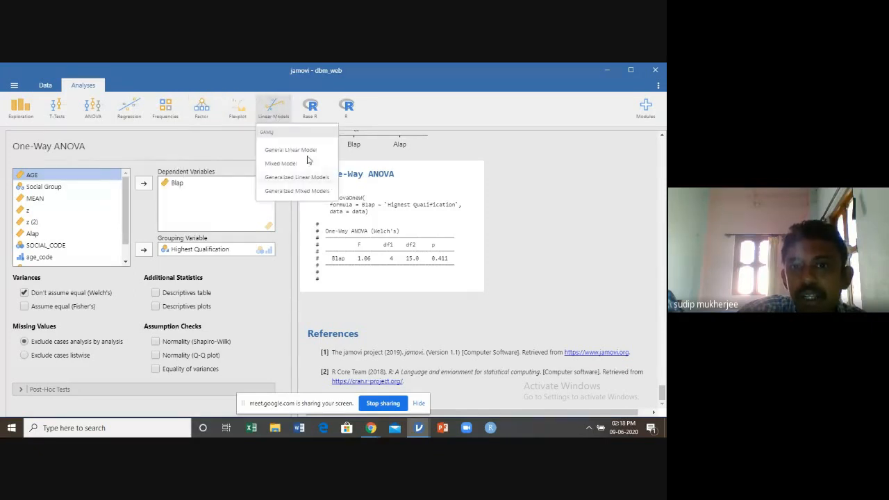
{"action": "left_click", "coordinate": [303, 177]}
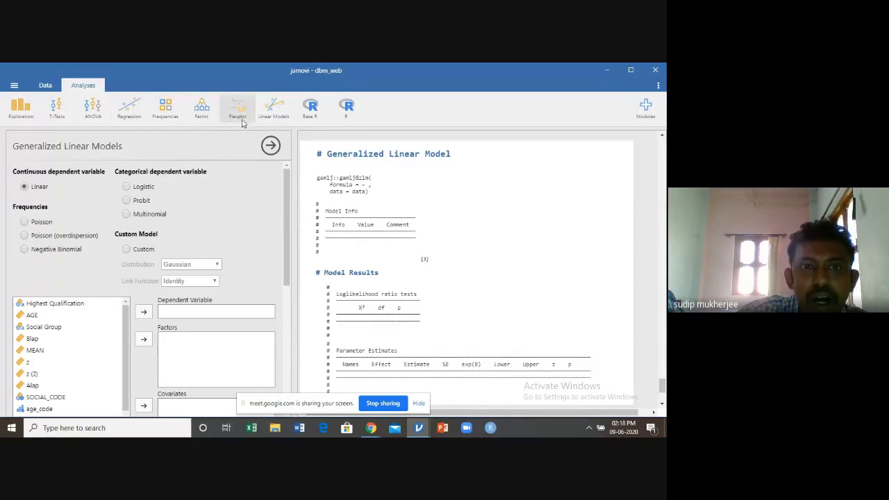
{"action": "left_click", "coordinate": [269, 114]}
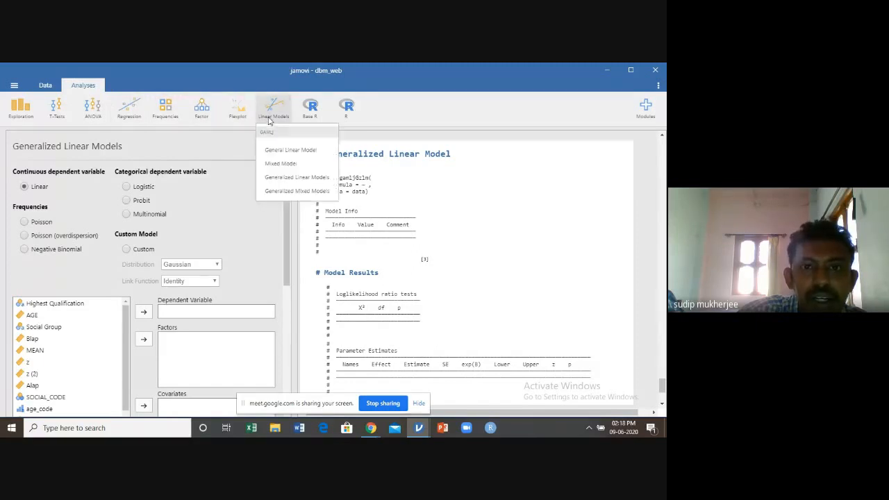
{"action": "left_click", "coordinate": [290, 151]}
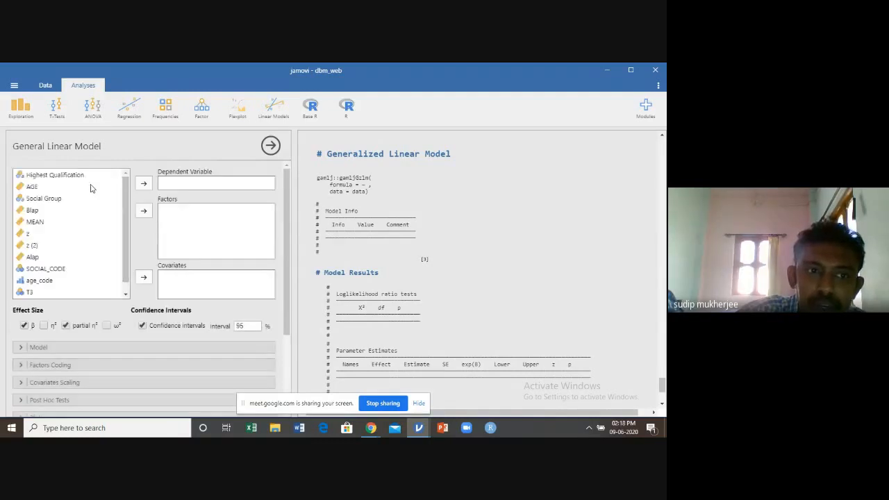
{"action": "scroll", "coordinate": [69, 290], "scroll_direction": "down", "scroll_amount": 1}
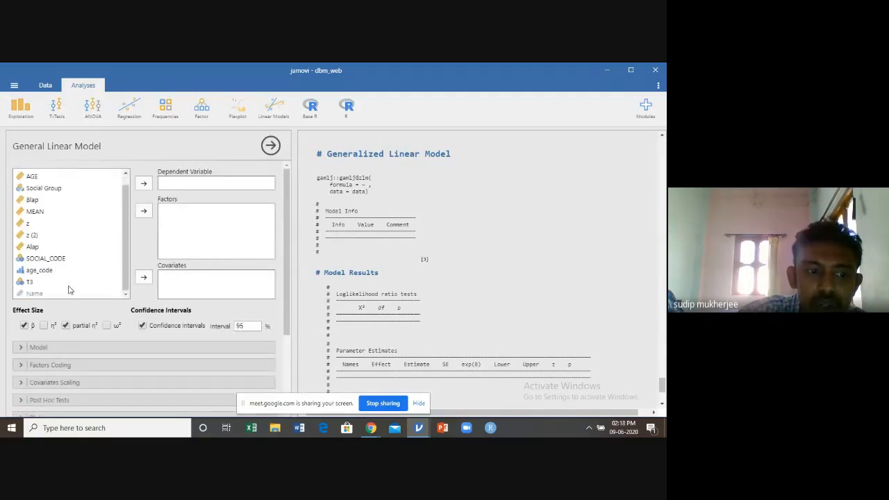
{"action": "scroll", "coordinate": [91, 353], "scroll_direction": "down", "scroll_amount": 2}
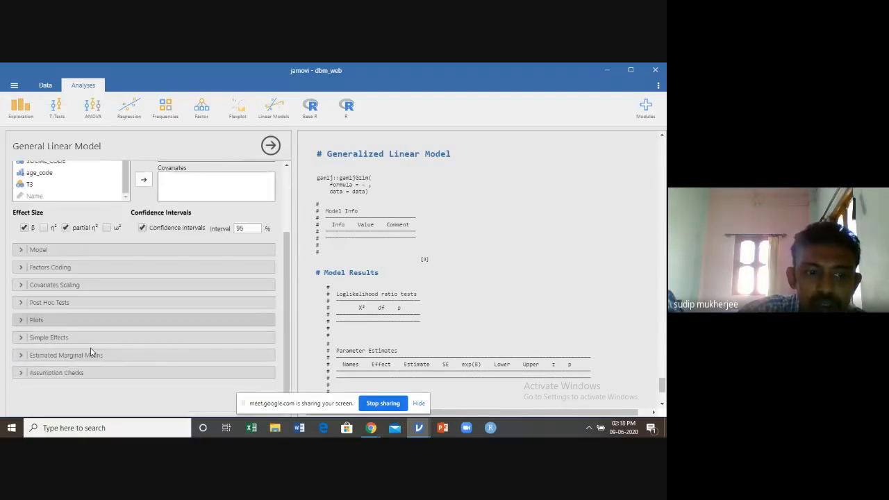
Start a Linear Regression analysis and assign AGE as the dependent variable
{"action": "left_click", "coordinate": [203, 109]}
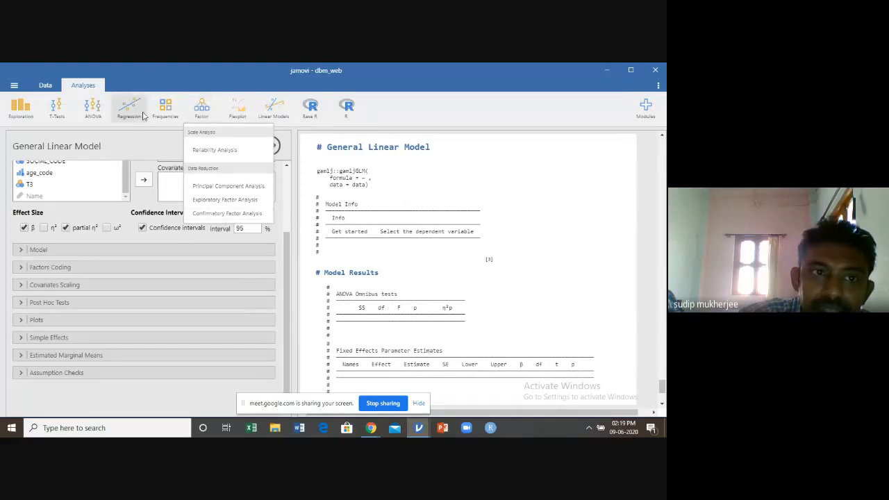
{"action": "left_click", "coordinate": [128, 108]}
{"action": "left_click", "coordinate": [141, 148]}
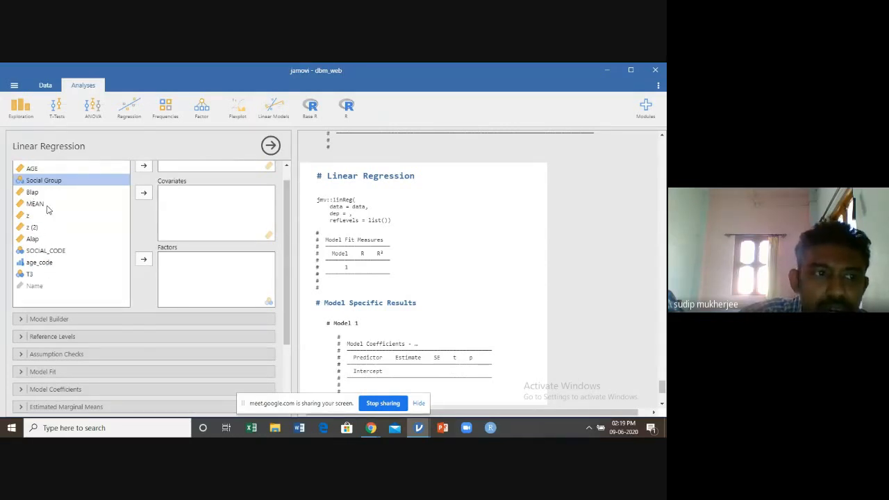
{"action": "left_click", "coordinate": [38, 168]}
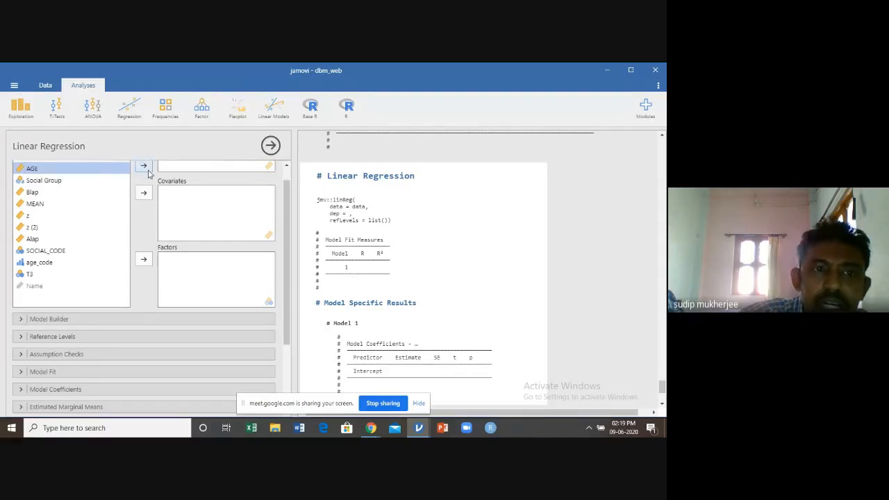
{"action": "left_click", "coordinate": [143, 166]}
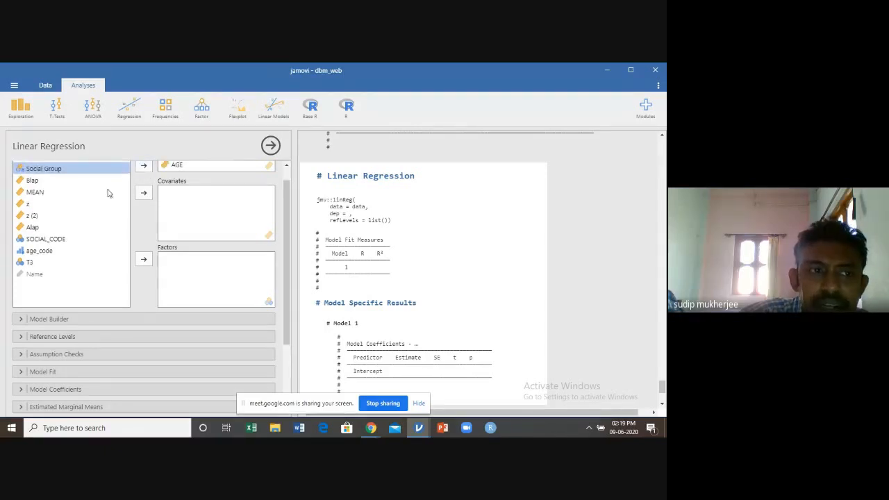
Add Blap and Alap as covariates of the linear regression and view the model coefficients
{"action": "left_click", "coordinate": [34, 229]}
{"action": "left_click", "coordinate": [38, 182]}
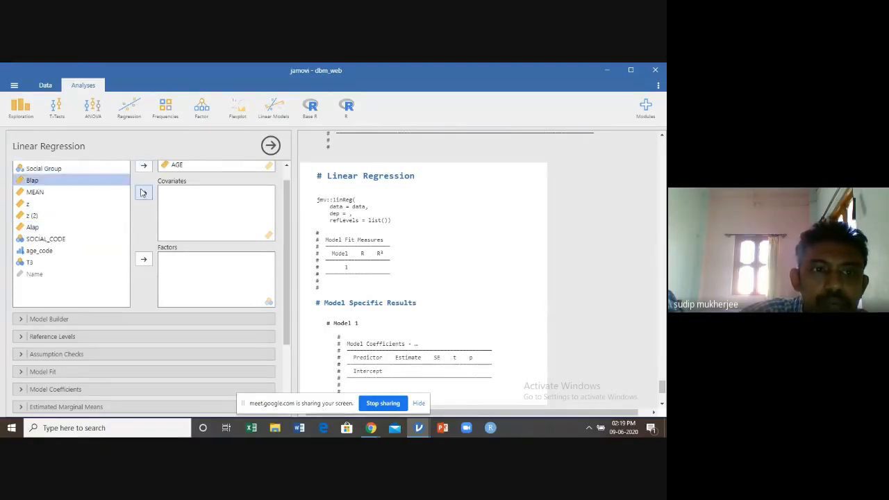
{"action": "left_click", "coordinate": [144, 192]}
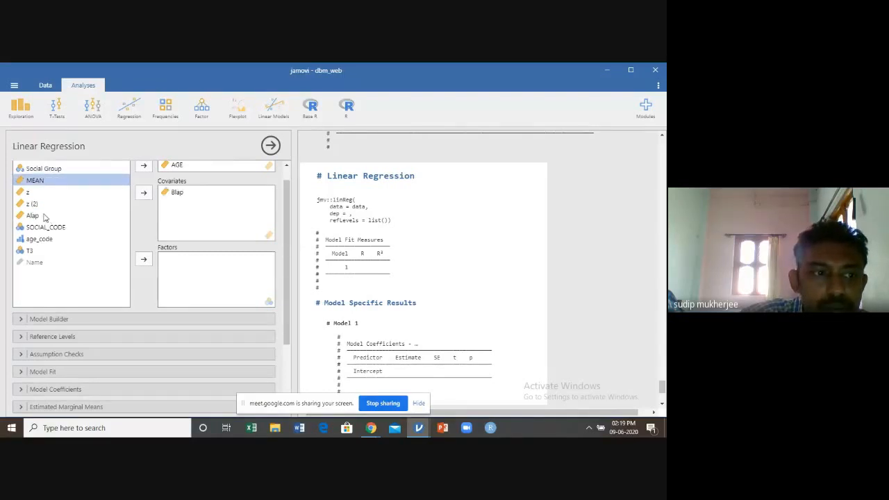
{"action": "left_click", "coordinate": [40, 216]}
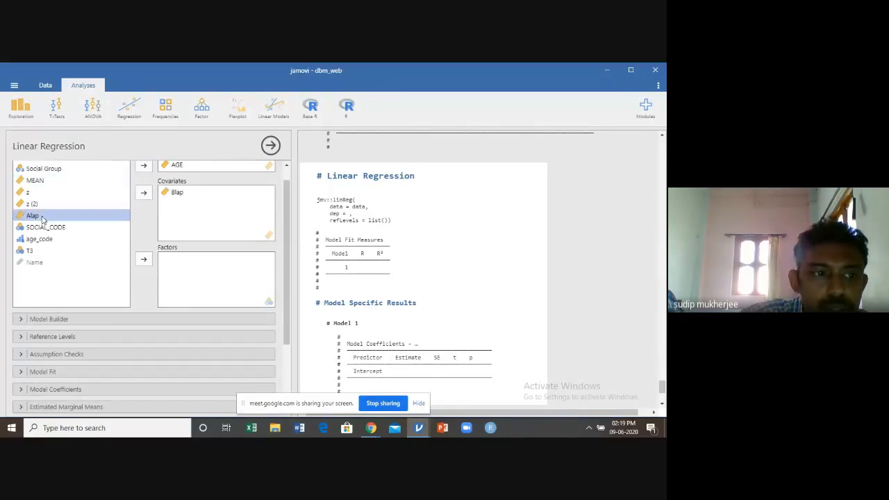
{"action": "left_click", "coordinate": [144, 194]}
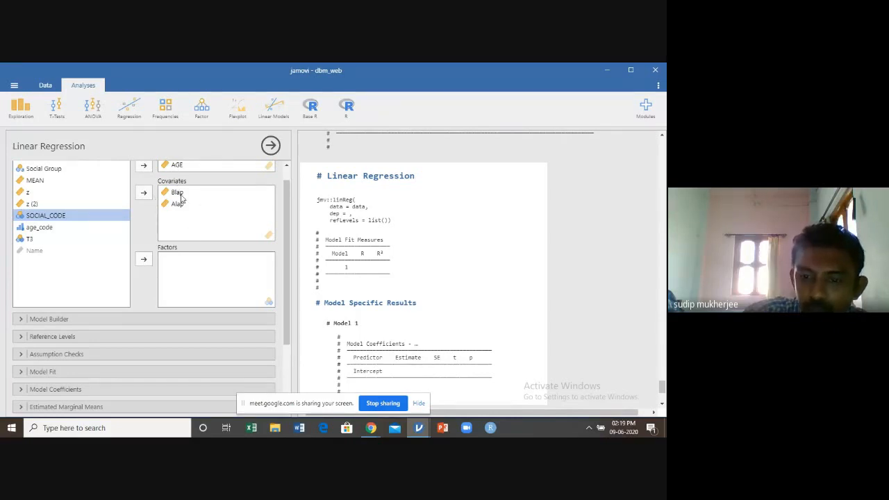
{"action": "scroll", "coordinate": [459, 278], "scroll_direction": "down", "scroll_amount": 3}
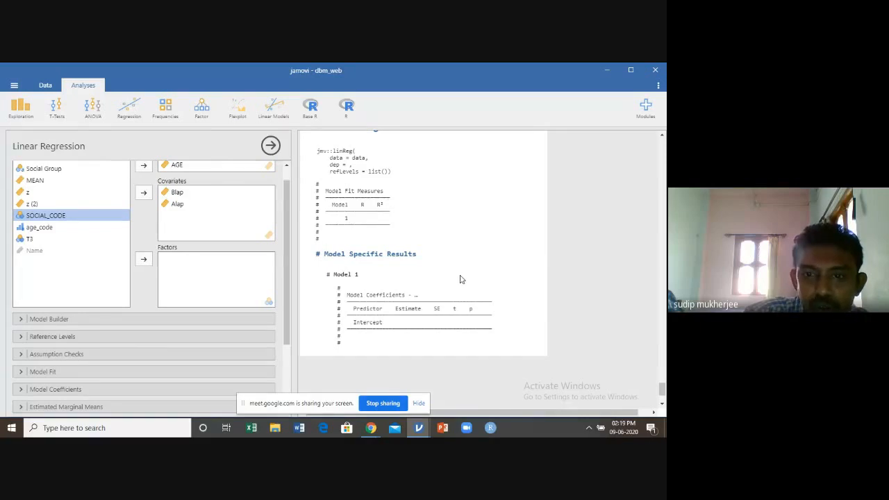
{"action": "scroll", "coordinate": [479, 285], "scroll_direction": "down", "scroll_amount": 5}
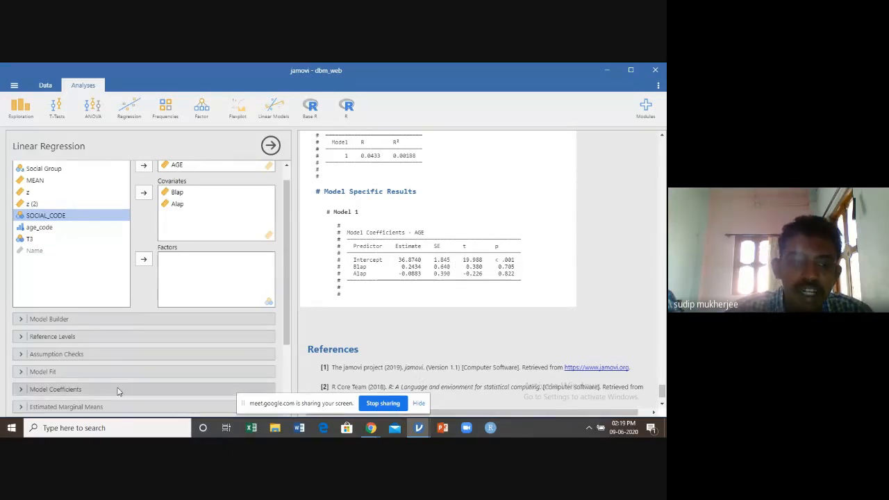
View the Assumption Checks options of the linear regression and close the analysis settings
{"action": "left_click", "coordinate": [21, 355]}
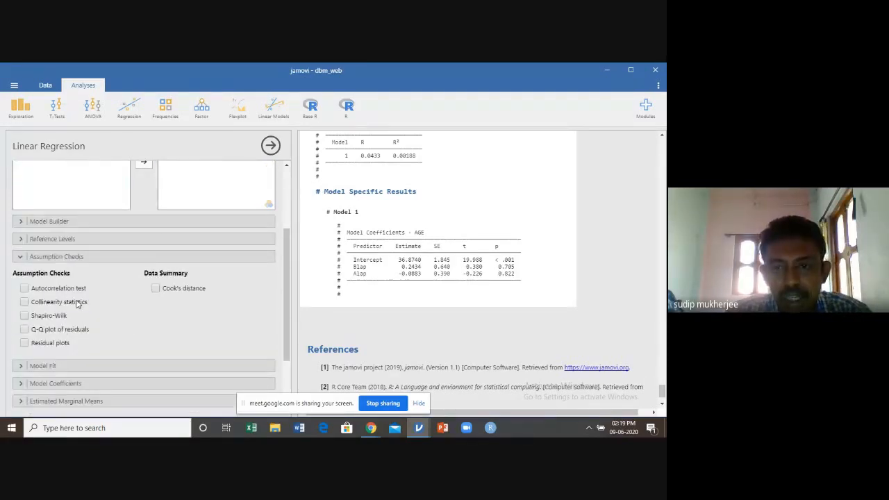
{"action": "left_click", "coordinate": [271, 145]}
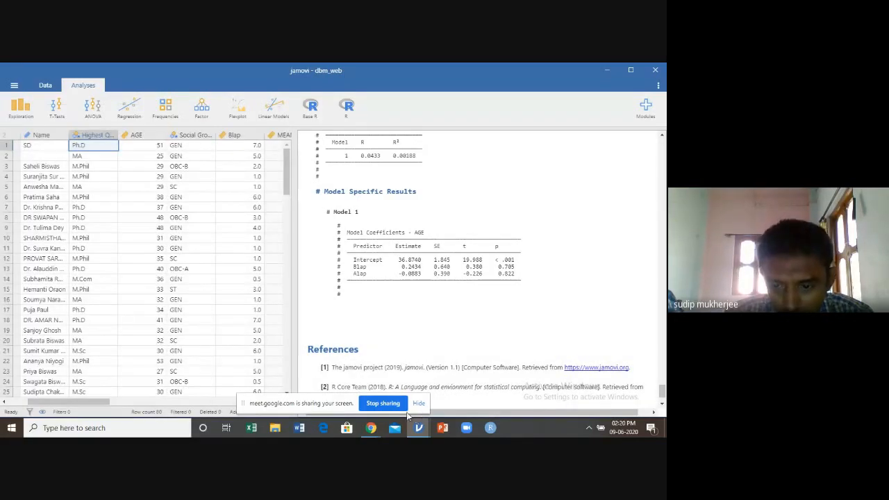
{"action": "mouse_move", "coordinate": [371, 429]}
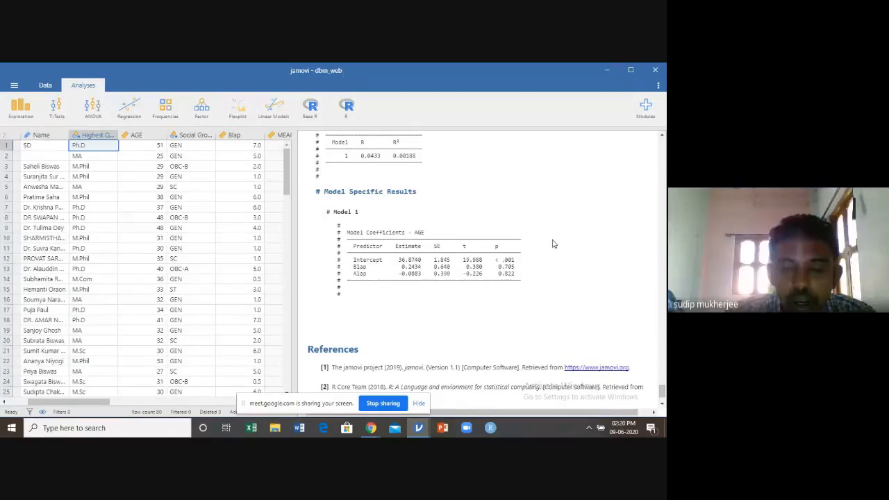
{"action": "left_click", "coordinate": [199, 118]}
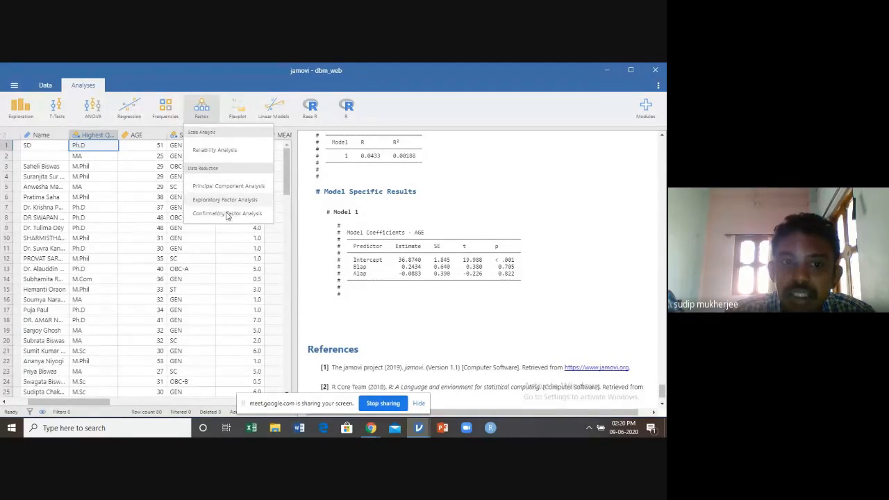
{"action": "left_click", "coordinate": [621, 214]}
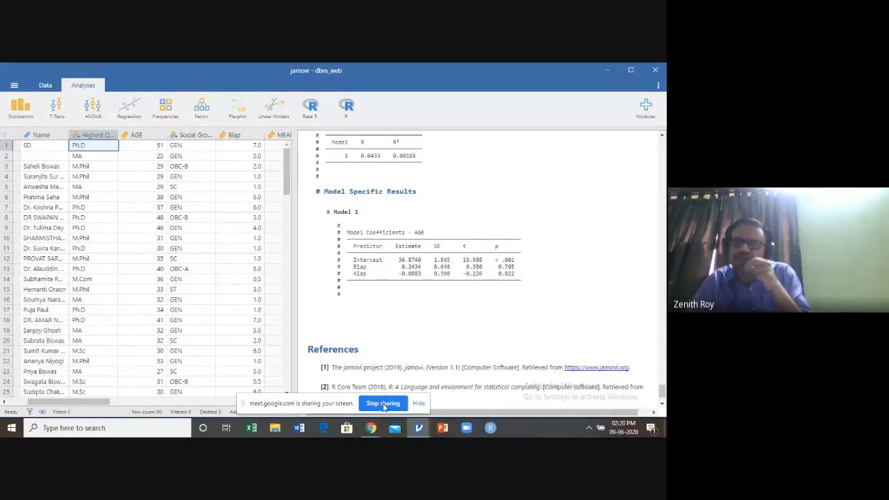
Add another One-Way ANOVA without assigning any variables and close its settings
{"action": "left_click", "coordinate": [91, 112]}
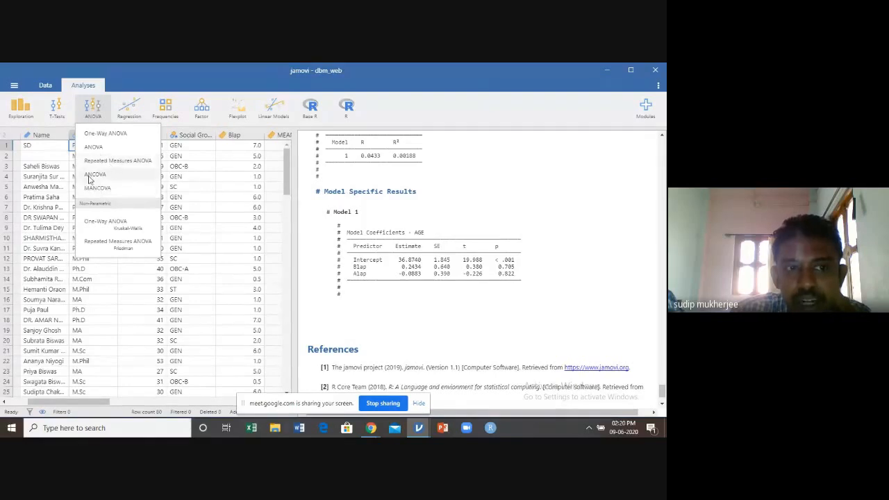
{"action": "left_click", "coordinate": [110, 138]}
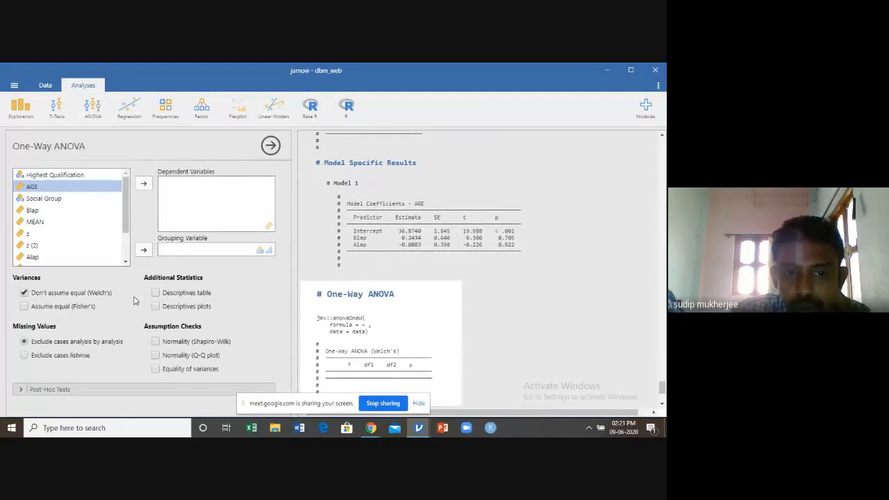
{"action": "left_click", "coordinate": [270, 146]}
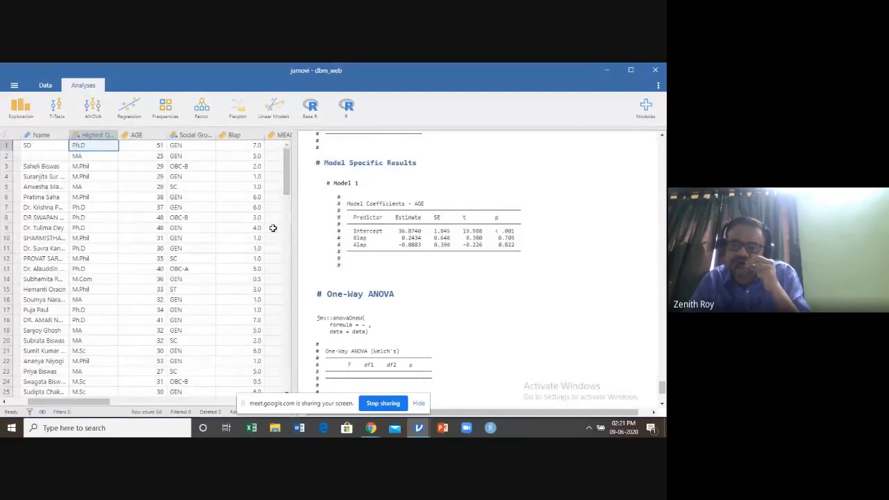
{"action": "scroll", "coordinate": [273, 248], "scroll_direction": "down", "scroll_amount": 2}
{"action": "scroll", "coordinate": [273, 248], "scroll_direction": "up", "scroll_amount": 2}
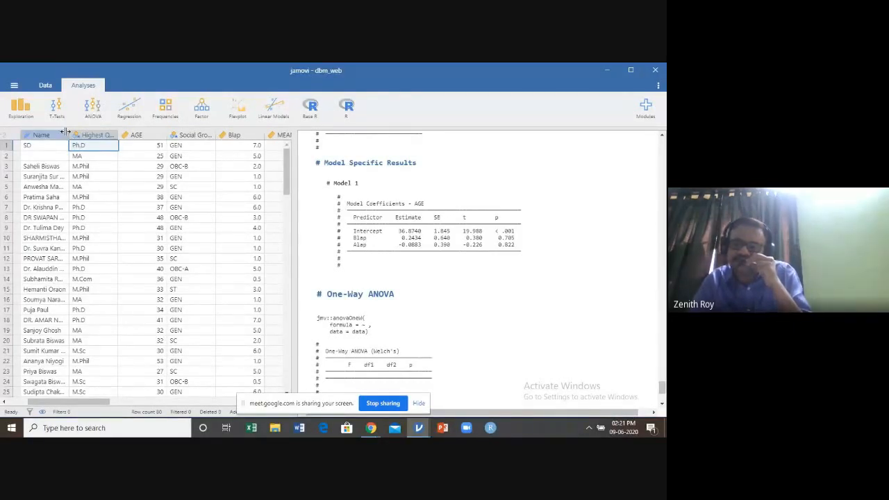
{"action": "left_click", "coordinate": [29, 120]}
{"action": "left_click", "coordinate": [29, 120]}
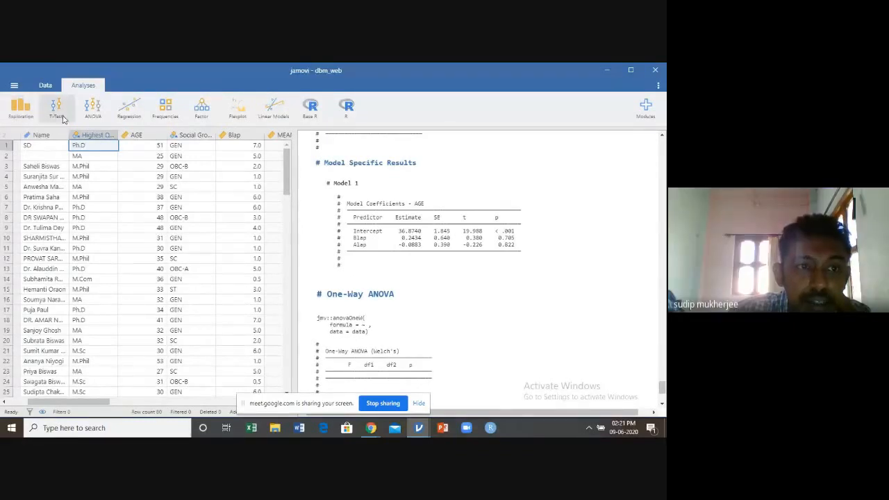
Start a Descriptives analysis from the exploration analyses and enable its Q-Q plot
{"action": "left_click", "coordinate": [89, 114]}
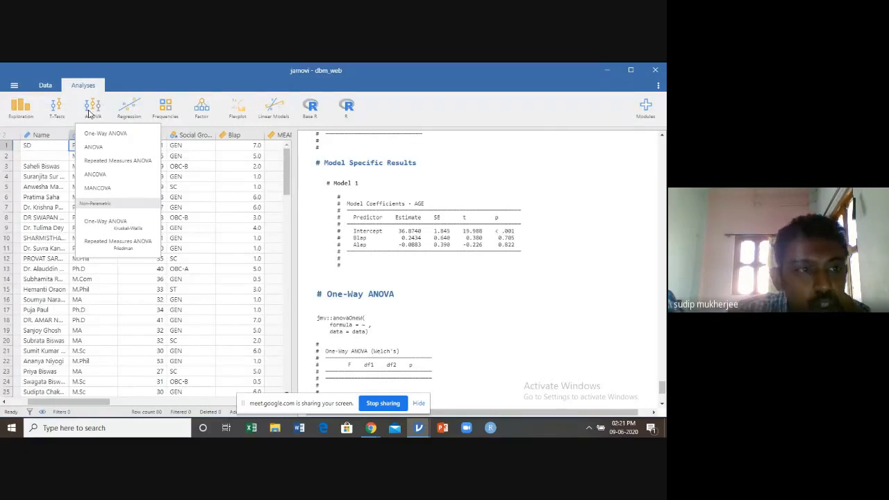
{"action": "left_click", "coordinate": [24, 111]}
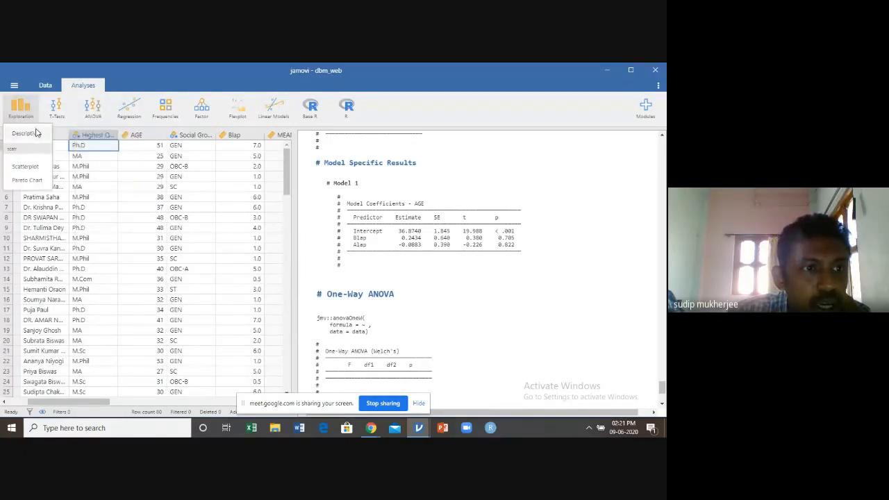
{"action": "left_click", "coordinate": [37, 132]}
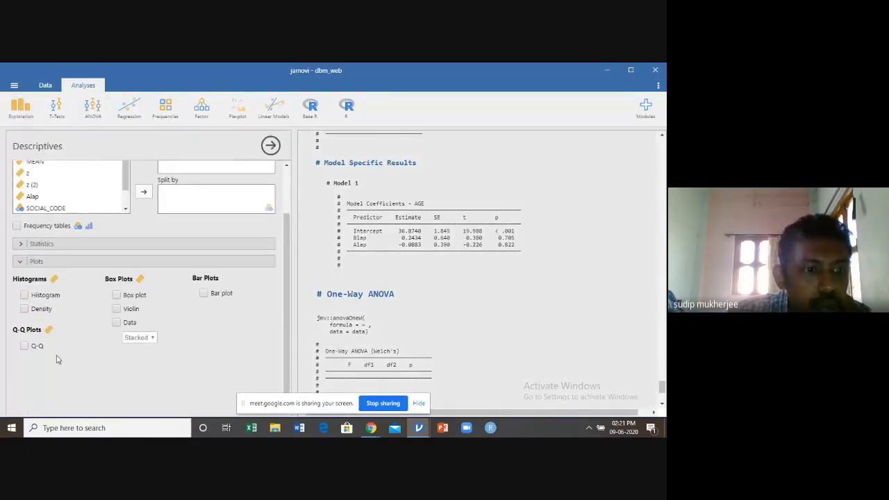
{"action": "left_click", "coordinate": [28, 346]}
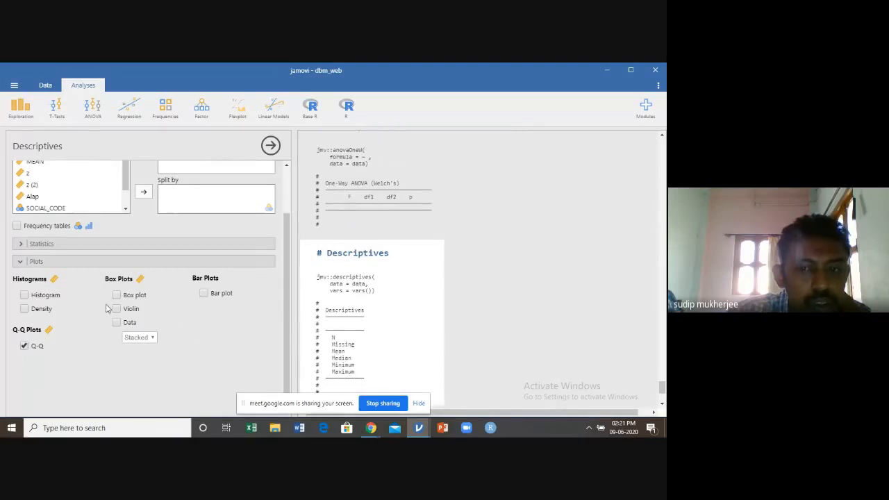
Add Blap as the variable of the Descriptives analysis and view its statistics table and Q-Q plot
{"action": "scroll", "coordinate": [118, 297], "scroll_direction": "up", "scroll_amount": 2}
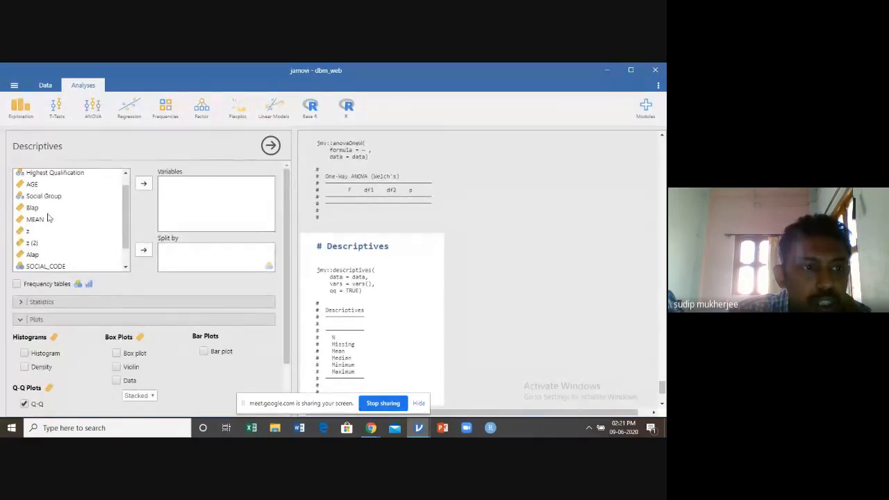
{"action": "left_click", "coordinate": [72, 206]}
{"action": "left_click", "coordinate": [143, 185]}
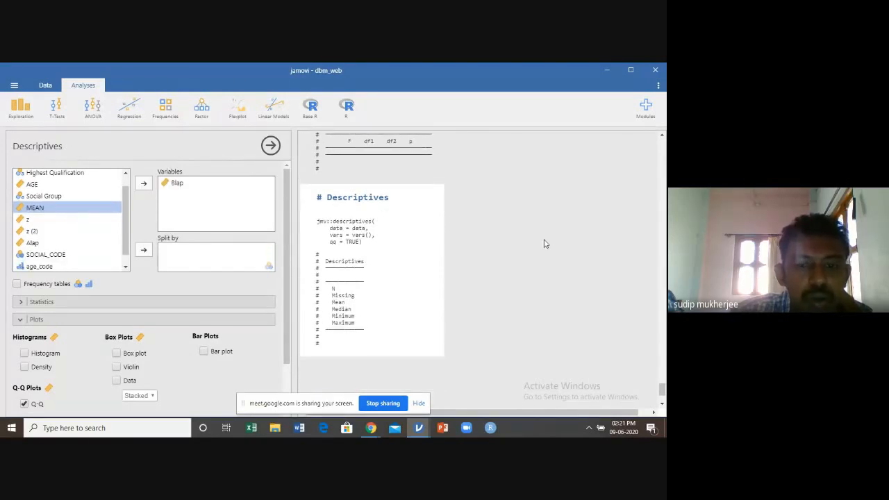
{"action": "scroll", "coordinate": [544, 243], "scroll_direction": "down", "scroll_amount": 2}
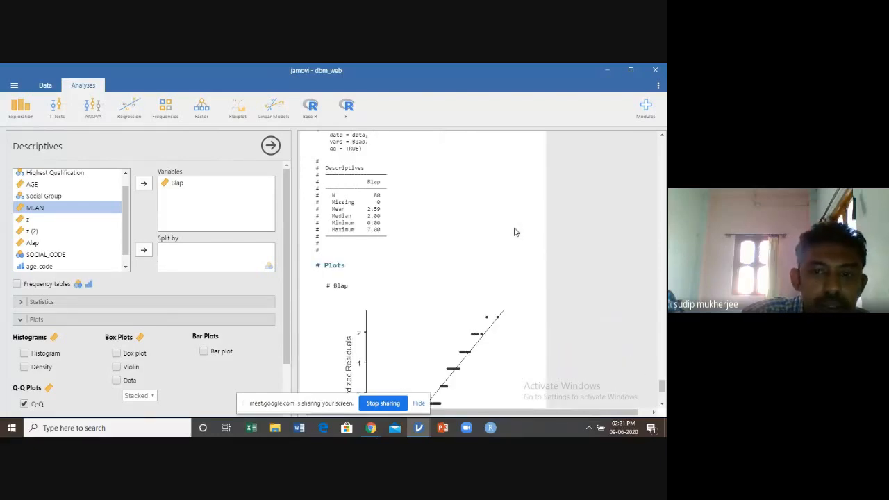
{"action": "scroll", "coordinate": [529, 258], "scroll_direction": "down", "scroll_amount": 2}
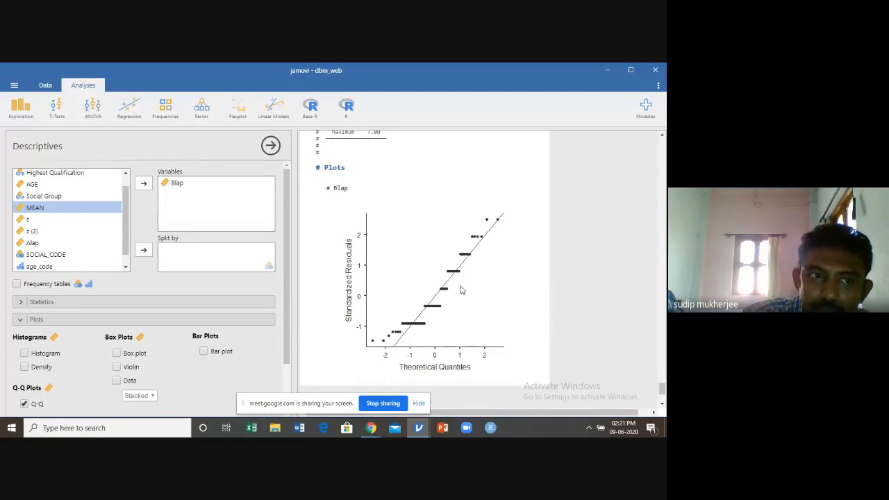
{"action": "scroll", "coordinate": [462, 286], "scroll_direction": "up", "scroll_amount": 1}
Open One-Way ANOVA without assigning variables and view its assumption check options and its results section above the Descriptives
{"action": "left_click", "coordinate": [89, 116]}
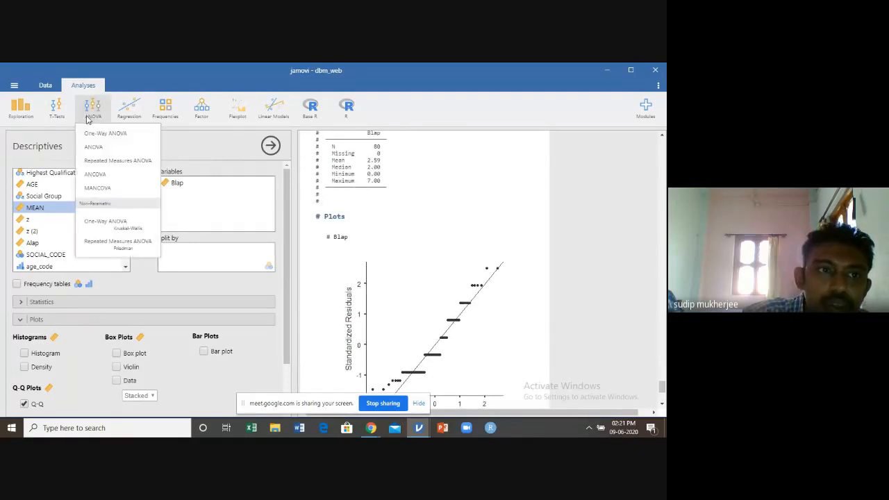
{"action": "left_click", "coordinate": [103, 148]}
{"action": "left_click", "coordinate": [101, 116]}
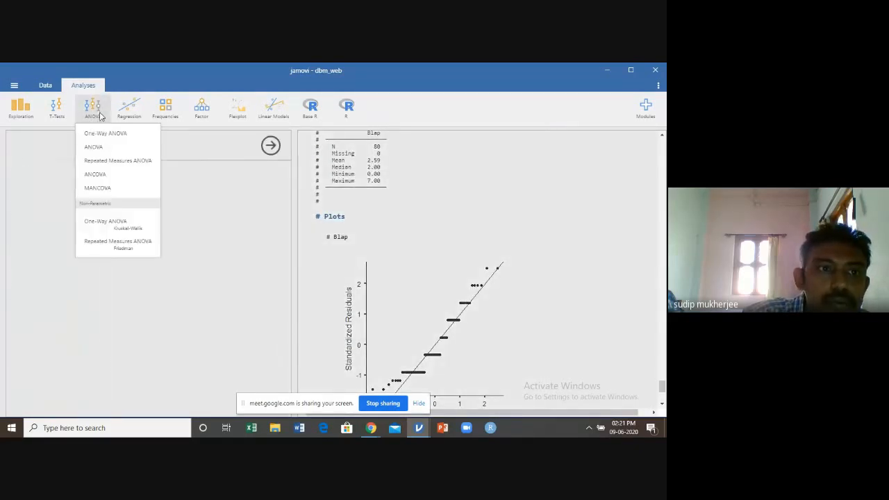
{"action": "left_click", "coordinate": [102, 134]}
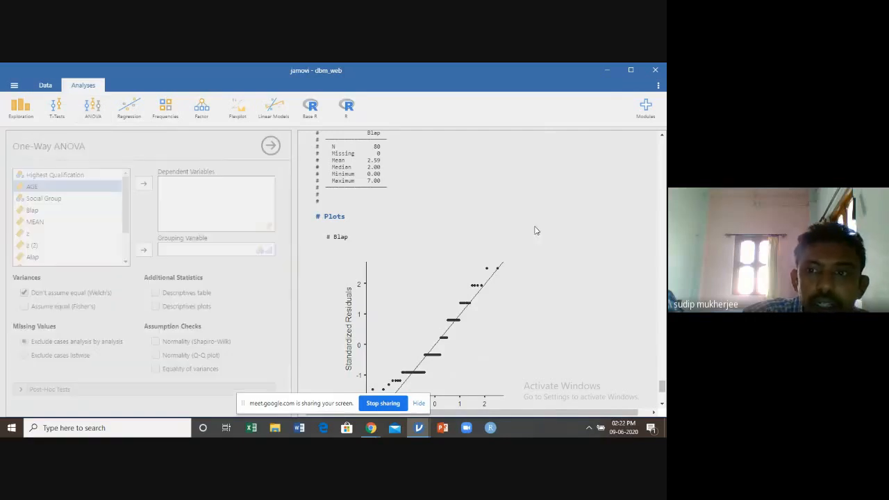
{"action": "scroll", "coordinate": [536, 227], "scroll_direction": "up", "scroll_amount": 5}
{"action": "scroll", "coordinate": [538, 226], "scroll_direction": "up", "scroll_amount": 5}
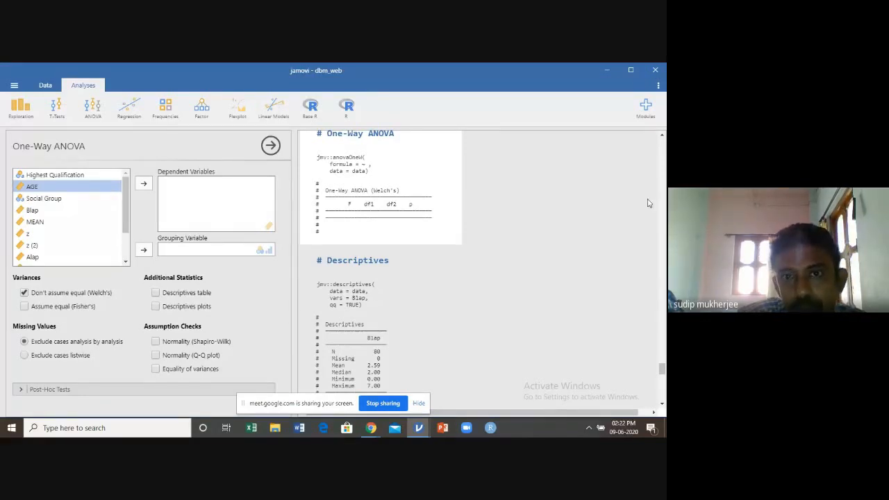
Close the One-Way ANOVA settings and stop sharing the screen in the Google Meet call
{"action": "left_click", "coordinate": [270, 146]}
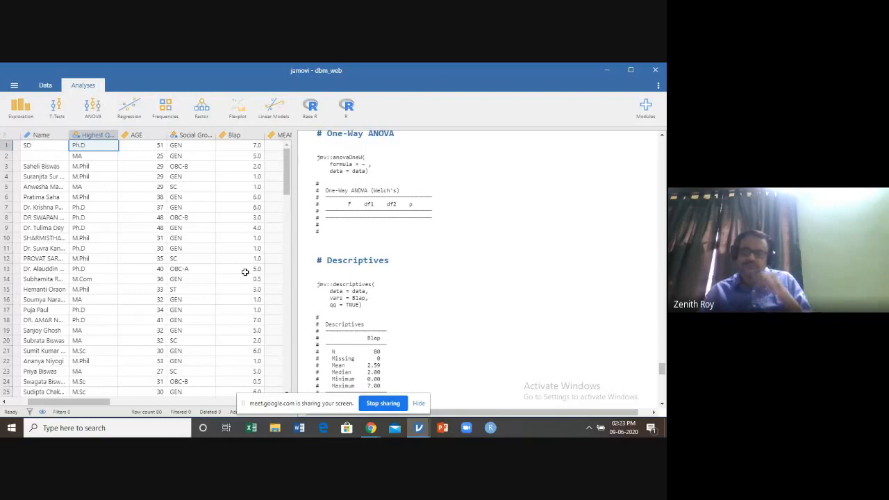
{"action": "left_click", "coordinate": [382, 404]}
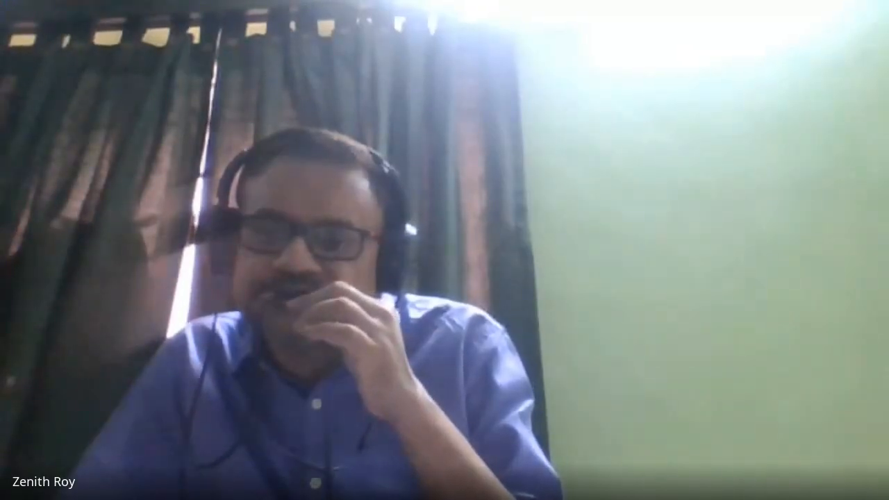